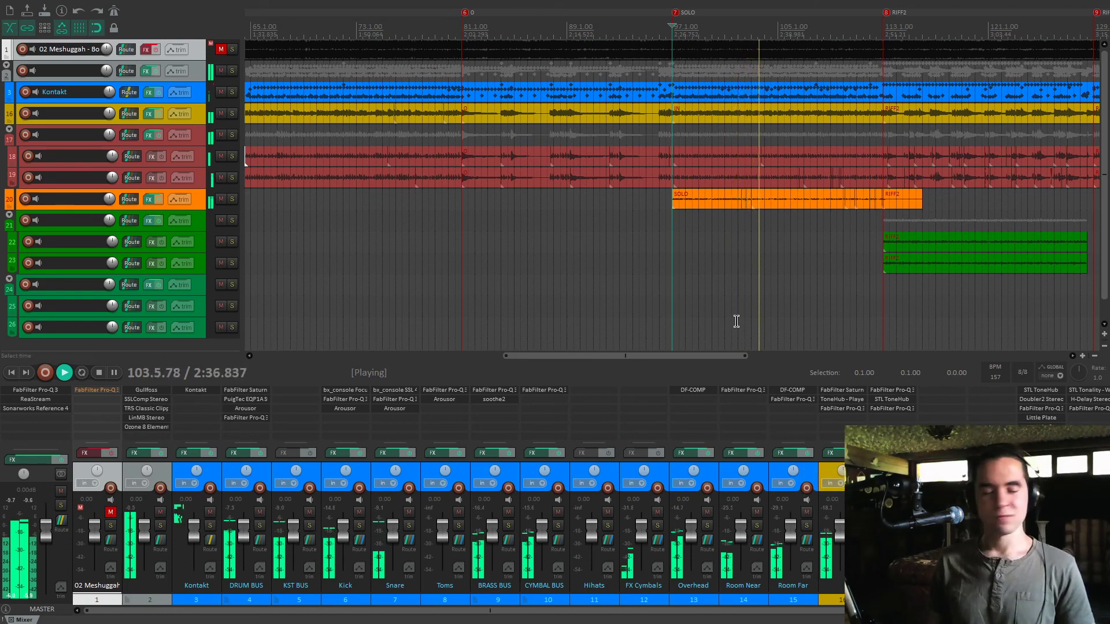
- Stop playback and return the edit cursor to the start of the project
{"action": "key", "text": "space"}
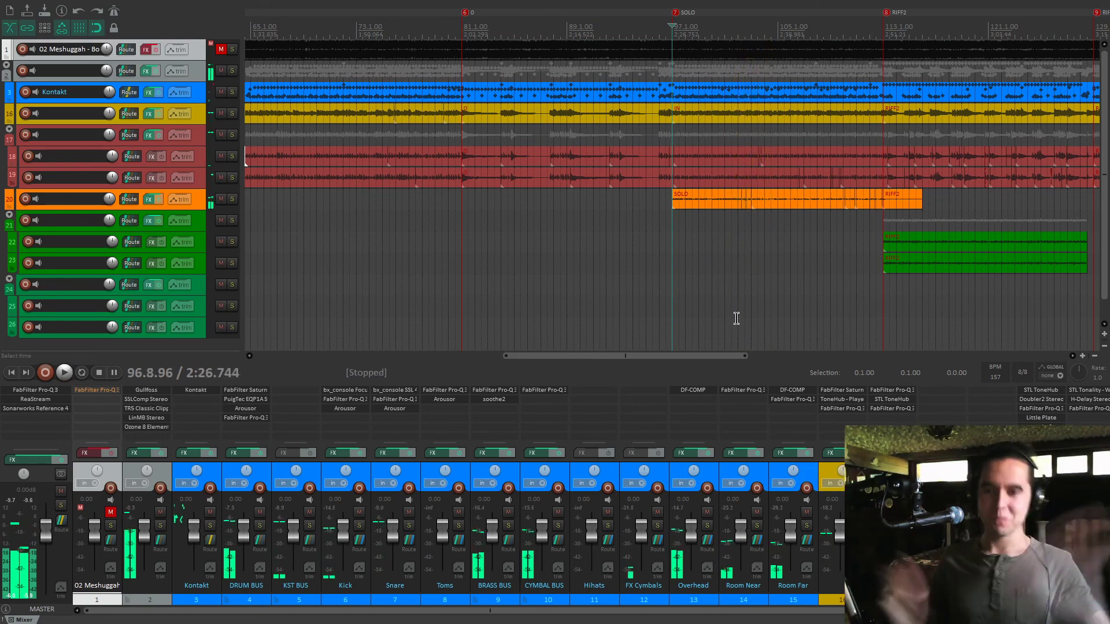
{"action": "scroll", "coordinate": [640, 261], "scroll_direction": "down", "scroll_amount": 5}
{"action": "key", "text": "Home"}
{"action": "scroll", "coordinate": [816, 268], "scroll_direction": "up", "scroll_amount": 6}
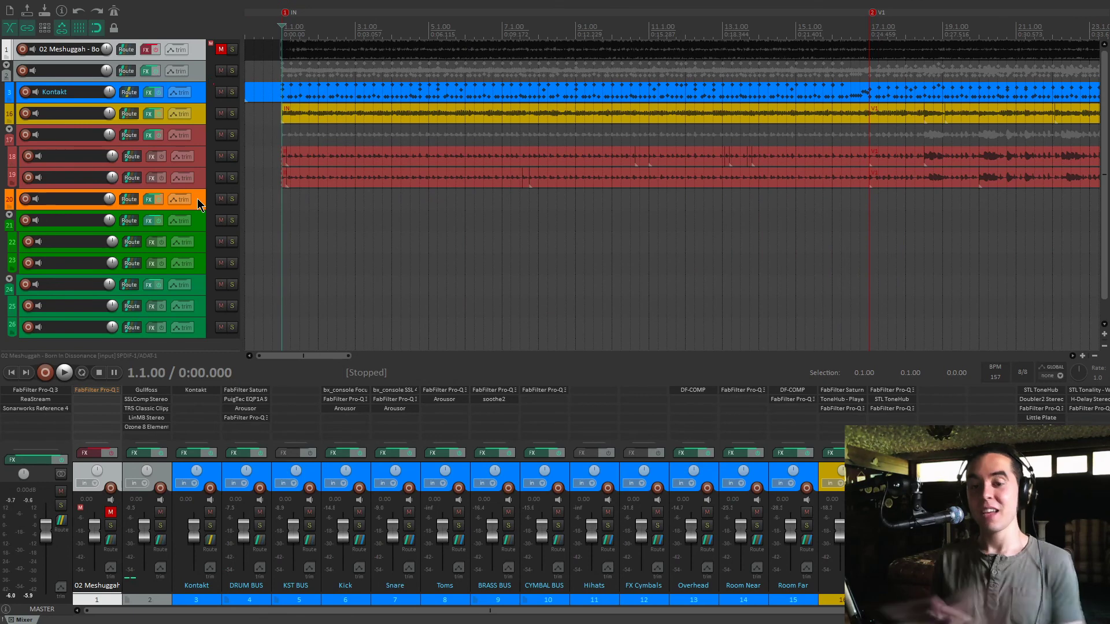
- Disable Gullfoss, SSLComp, TR5 Classic Clipper and LinMB in track 2's effect chain, leaving Ozone 8 Elements enabled, and close the chain
{"action": "left_click", "coordinate": [137, 454]}
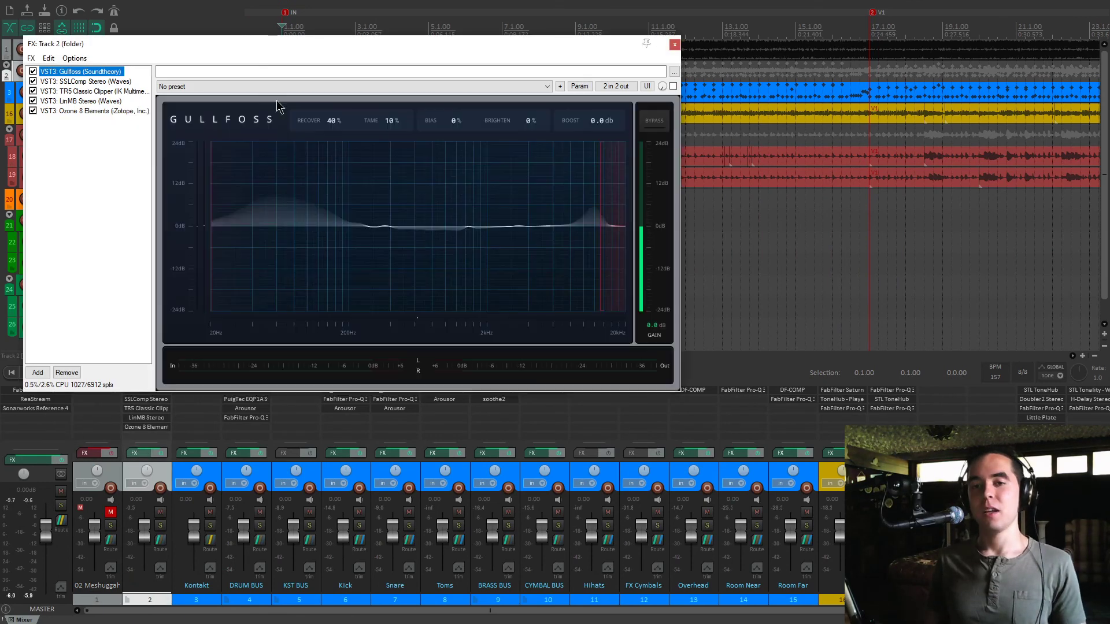
{"action": "left_click", "coordinate": [145, 85]}
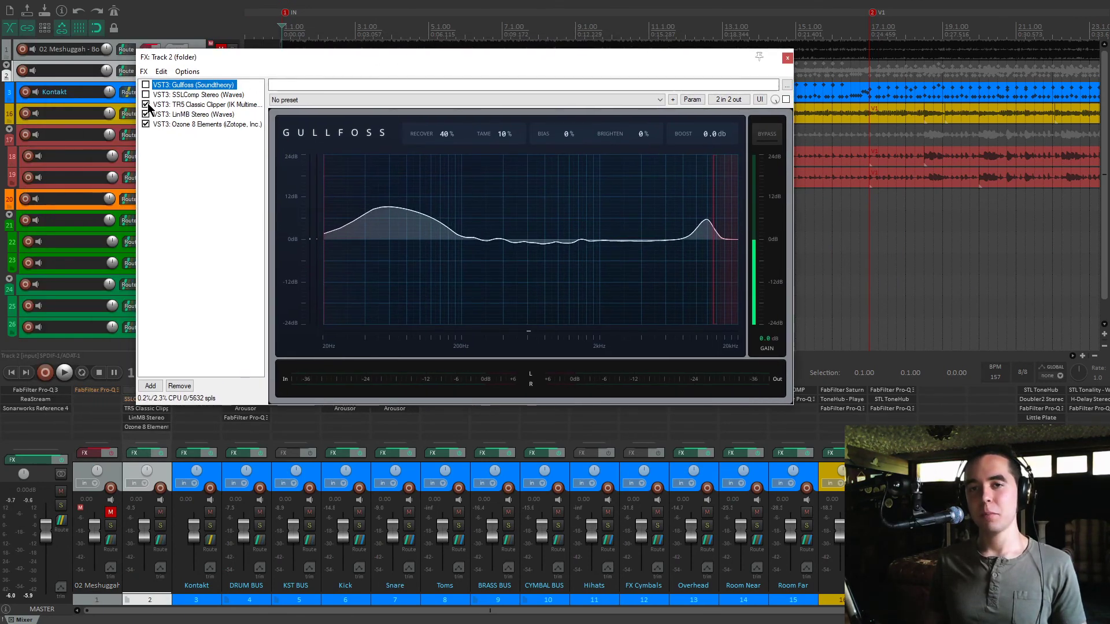
{"action": "left_click", "coordinate": [145, 104]}
{"action": "left_click", "coordinate": [146, 113]}
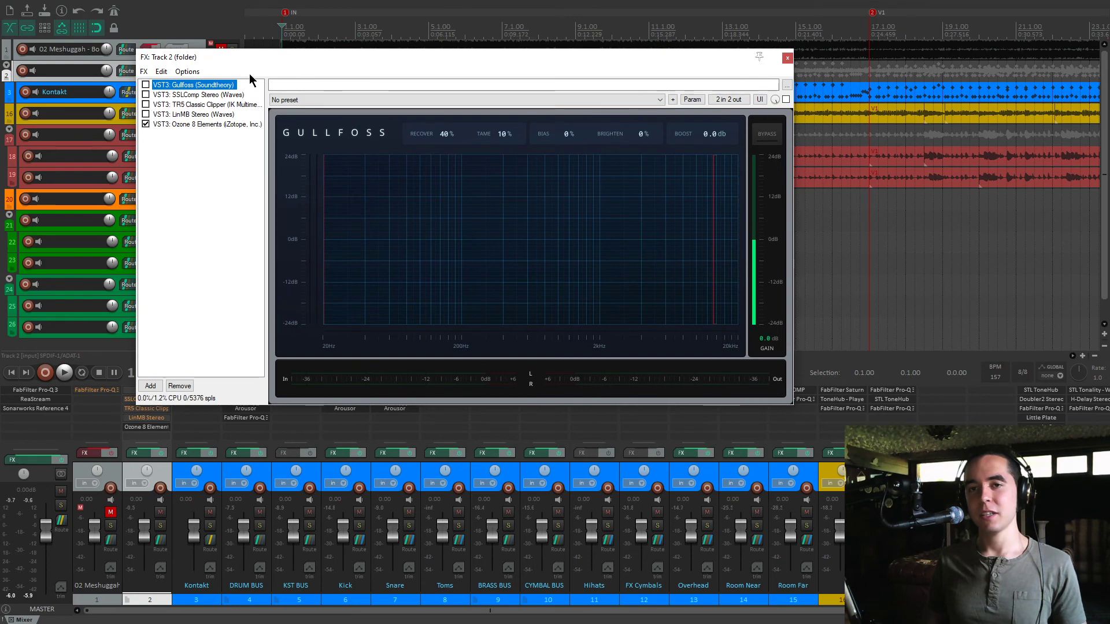
{"action": "left_click", "coordinate": [788, 58]}
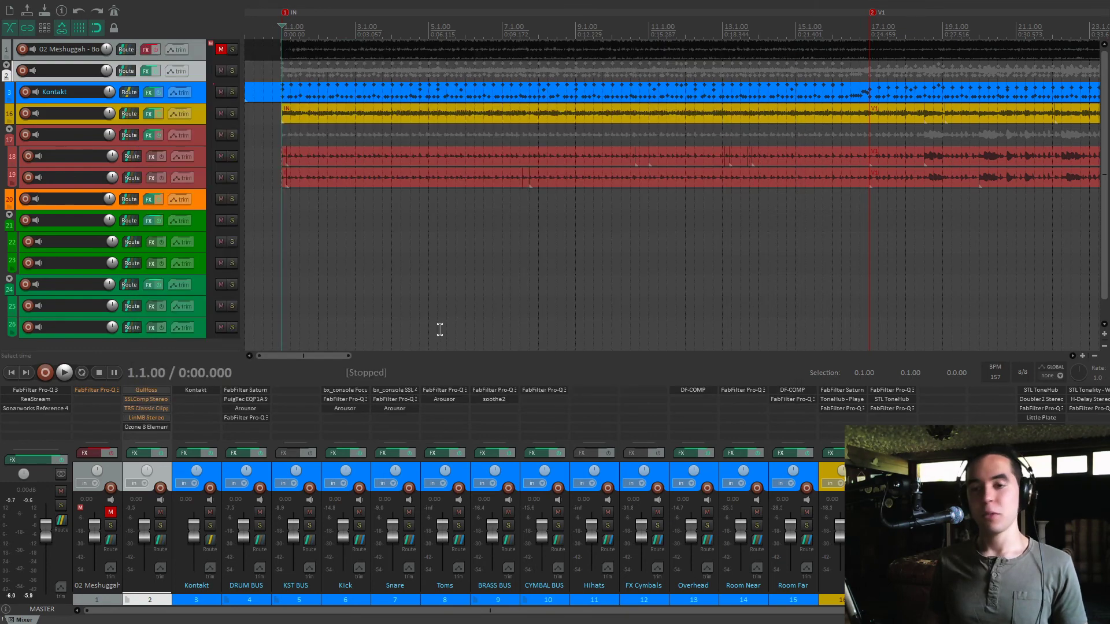
- Solo the Kontakt track, open its Kontakt instrument and show the full kit page of The Invasion
{"action": "left_click", "coordinate": [215, 474]}
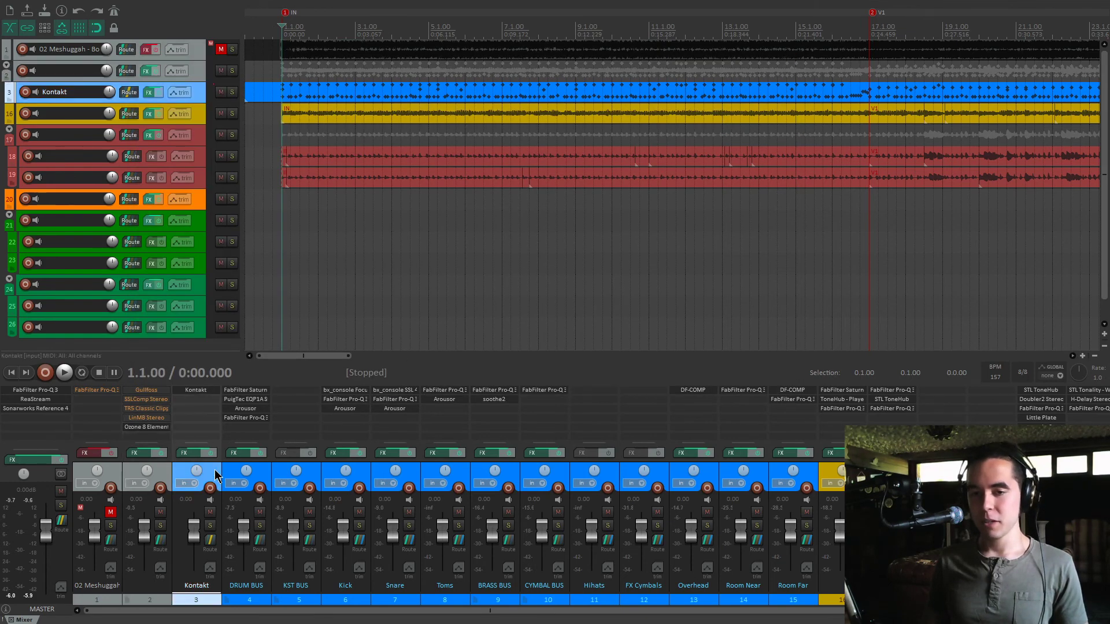
{"action": "left_click", "coordinate": [210, 526]}
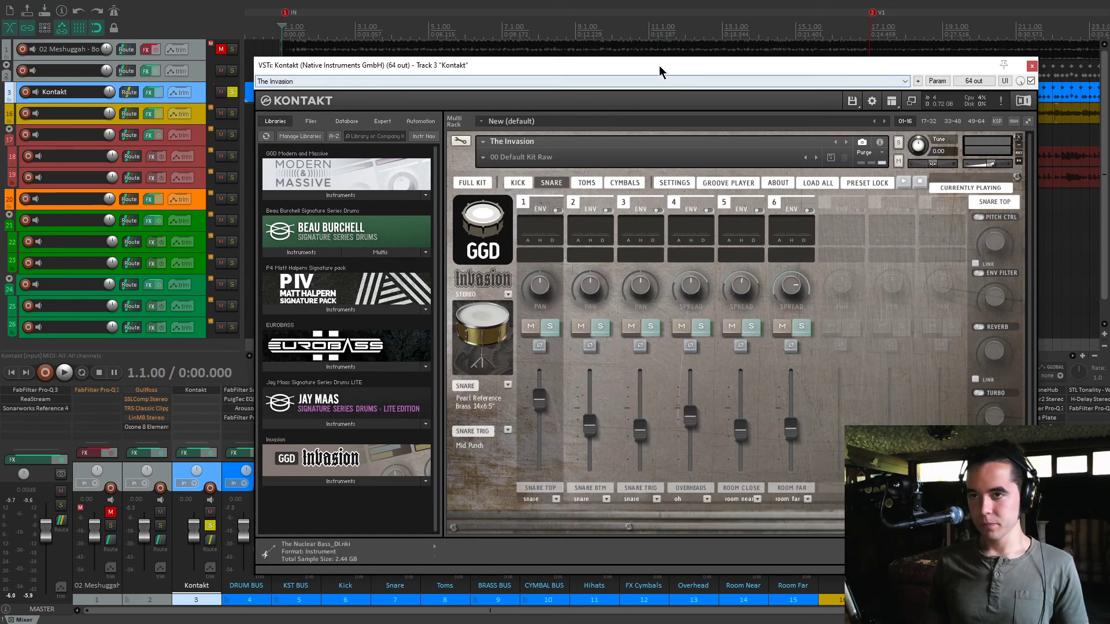
{"action": "left_click_drag", "start_coordinate": [660, 67], "coordinate": [684, 61]}
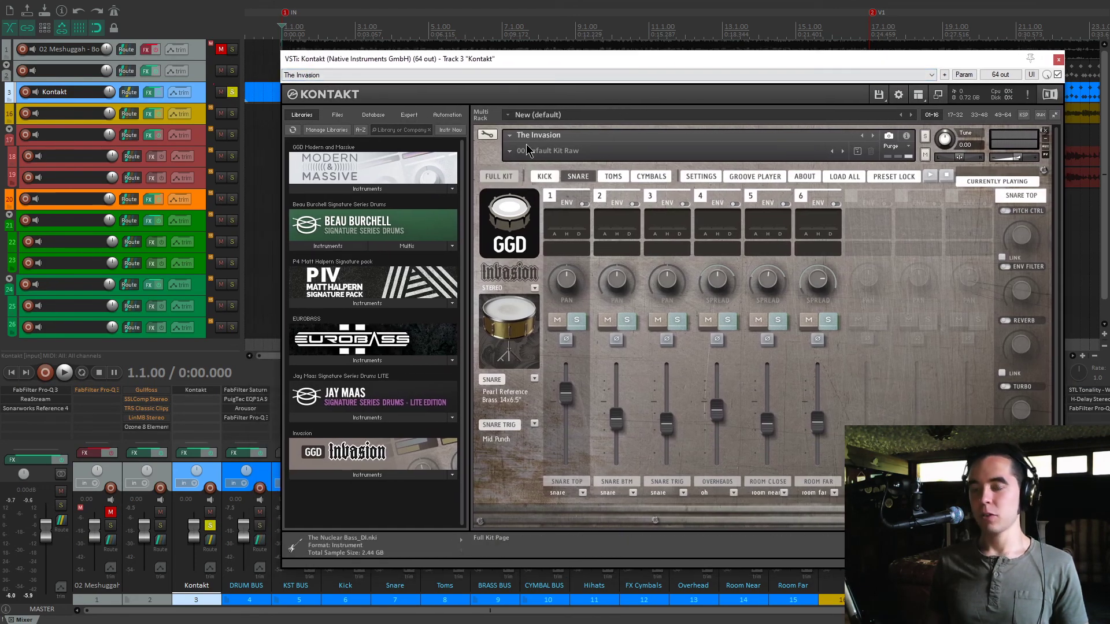
{"action": "left_click", "coordinate": [498, 176]}
{"action": "left_click_drag", "start_coordinate": [615, 61], "coordinate": [605, 57]}
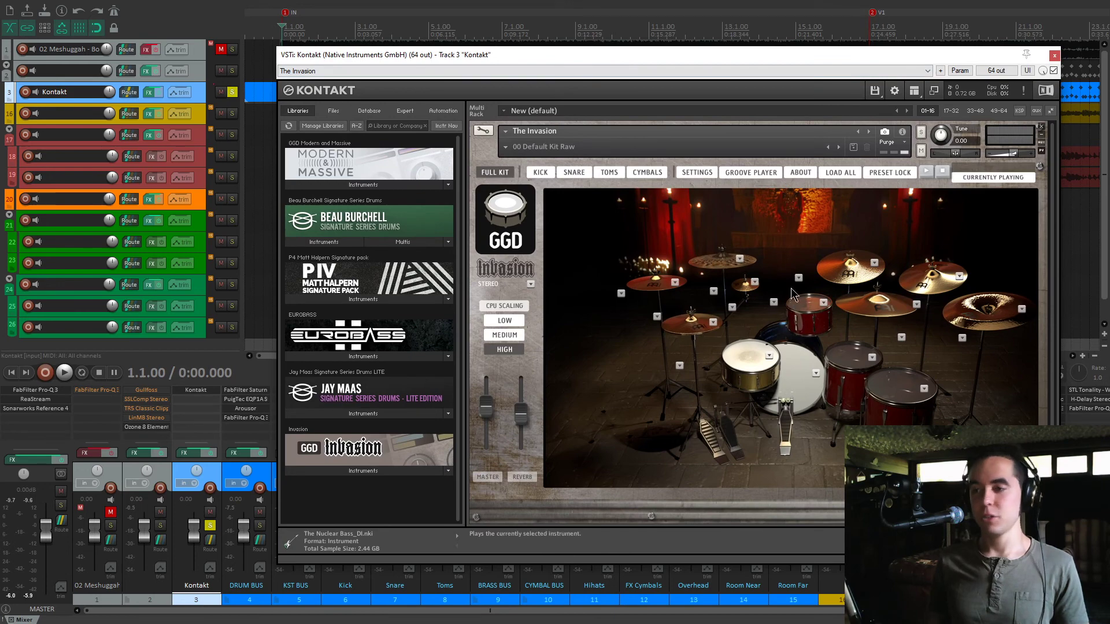
{"action": "left_click_drag", "start_coordinate": [768, 54], "coordinate": [760, 58]}
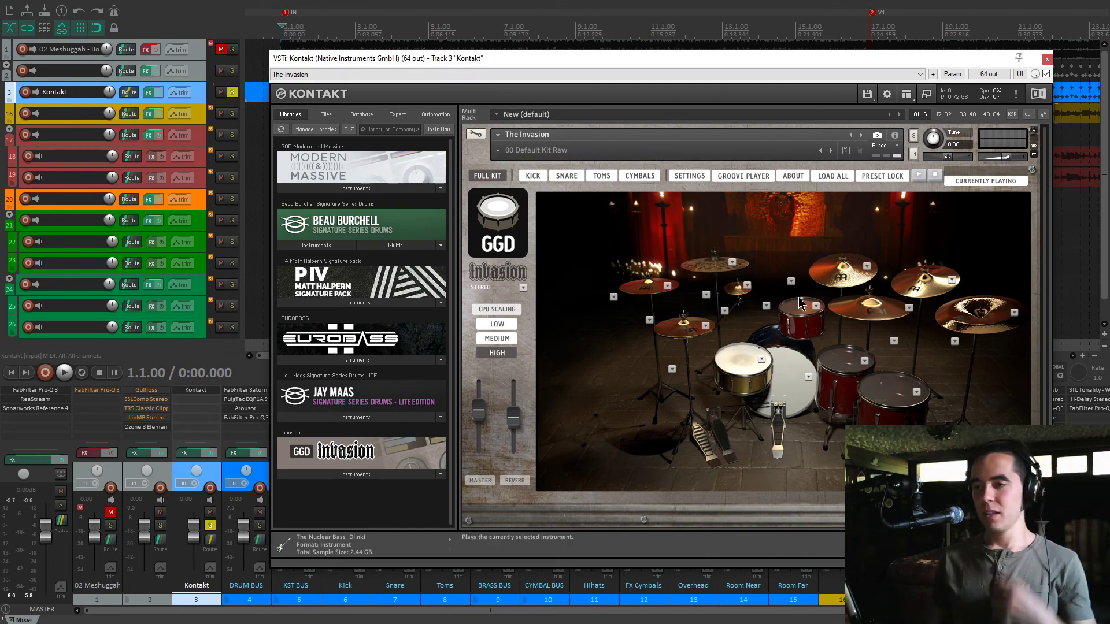
- Check which kick and snare drum models are selected in the Invasion kit
{"action": "left_click", "coordinate": [808, 377]}
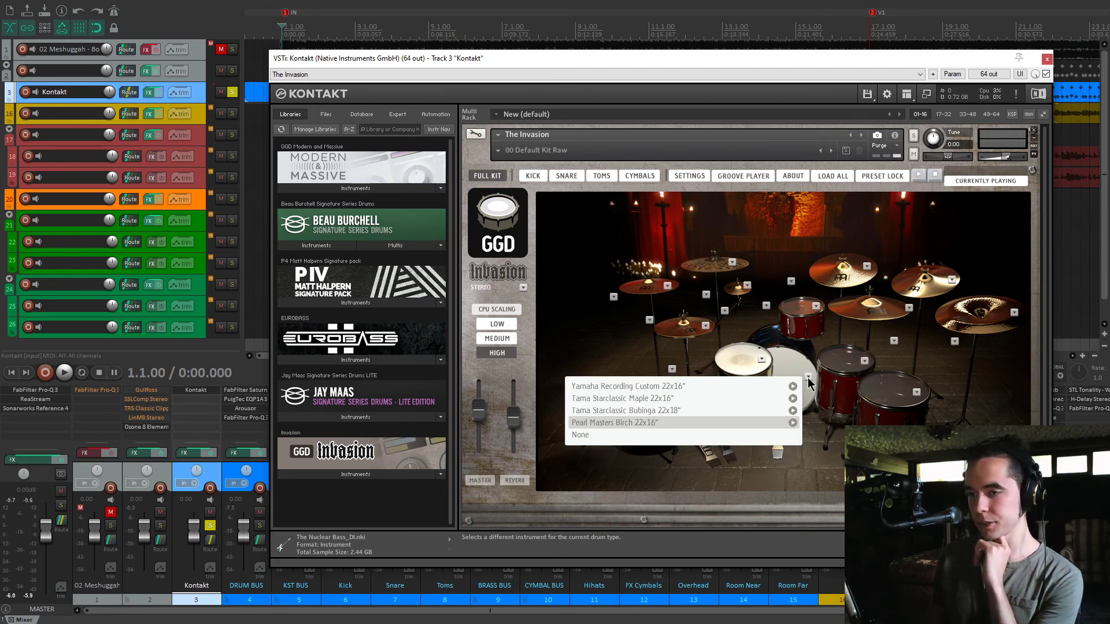
{"action": "left_click", "coordinate": [754, 365]}
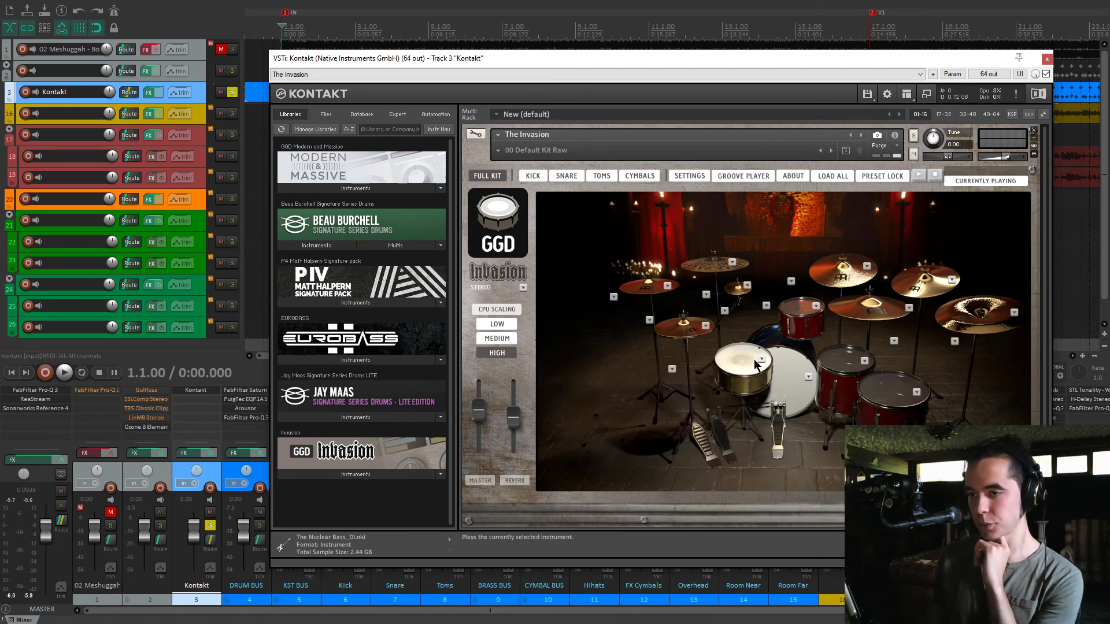
{"action": "left_click", "coordinate": [809, 378]}
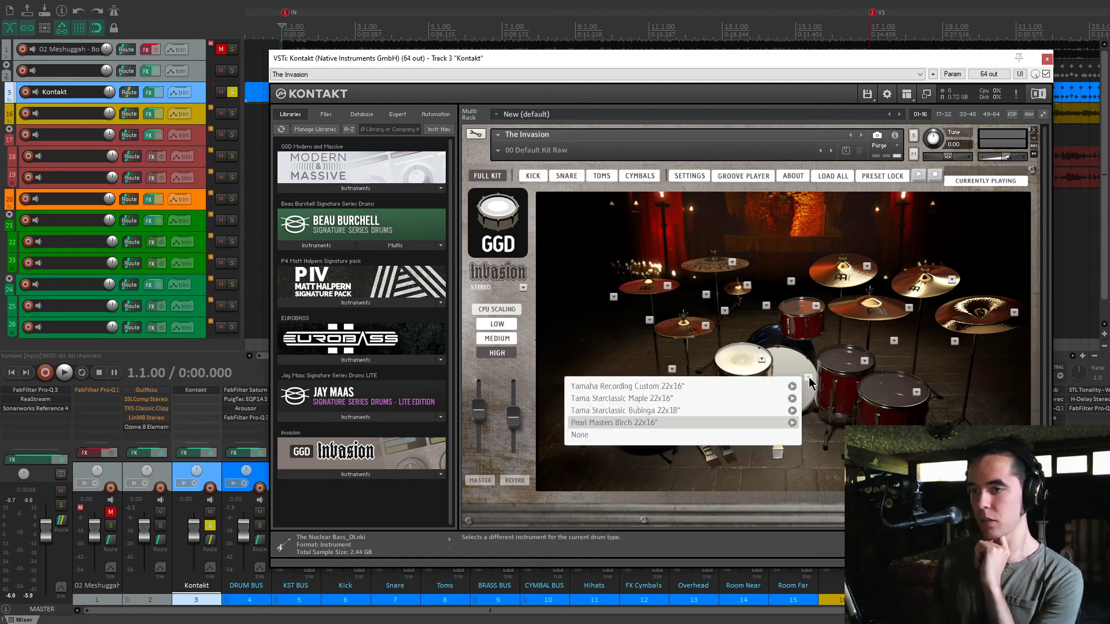
{"action": "left_click", "coordinate": [764, 365]}
{"action": "left_click", "coordinate": [761, 360]}
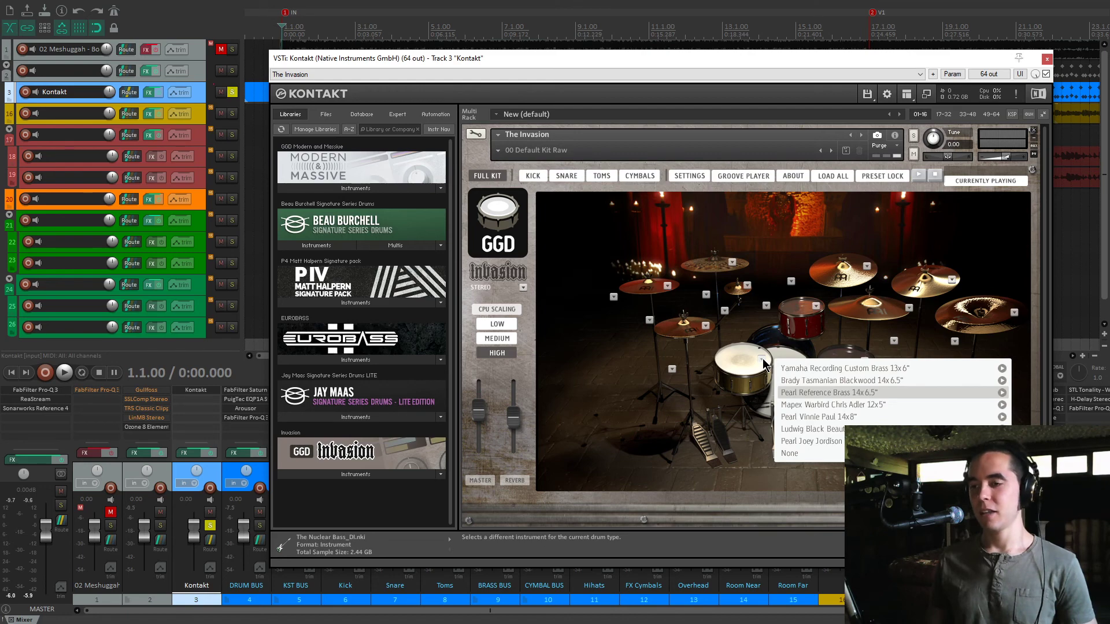
{"action": "left_click", "coordinate": [746, 362]}
- Audition the snare drum and the kick drum several times each
{"action": "left_click", "coordinate": [742, 365]}
{"action": "left_click", "coordinate": [745, 367]}
{"action": "left_click", "coordinate": [746, 368]}
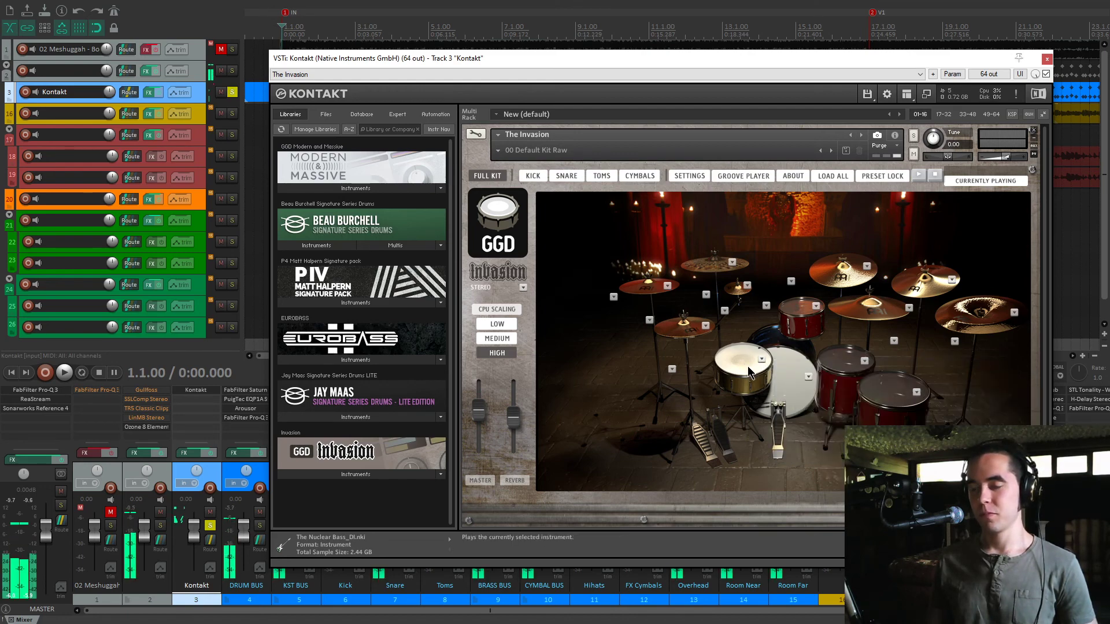
{"action": "left_click", "coordinate": [784, 385]}
{"action": "left_click", "coordinate": [785, 384]}
{"action": "left_click", "coordinate": [785, 384]}
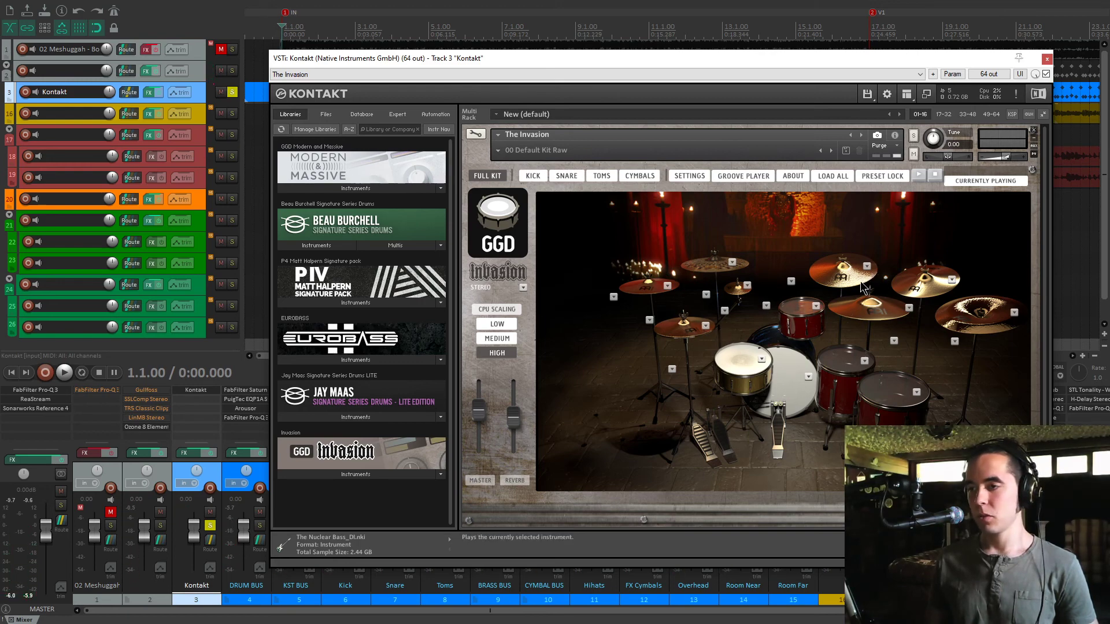
- Audition the toms and the small splash cymbal of the kit
{"action": "left_click", "coordinate": [816, 308]}
{"action": "left_click", "coordinate": [816, 307]}
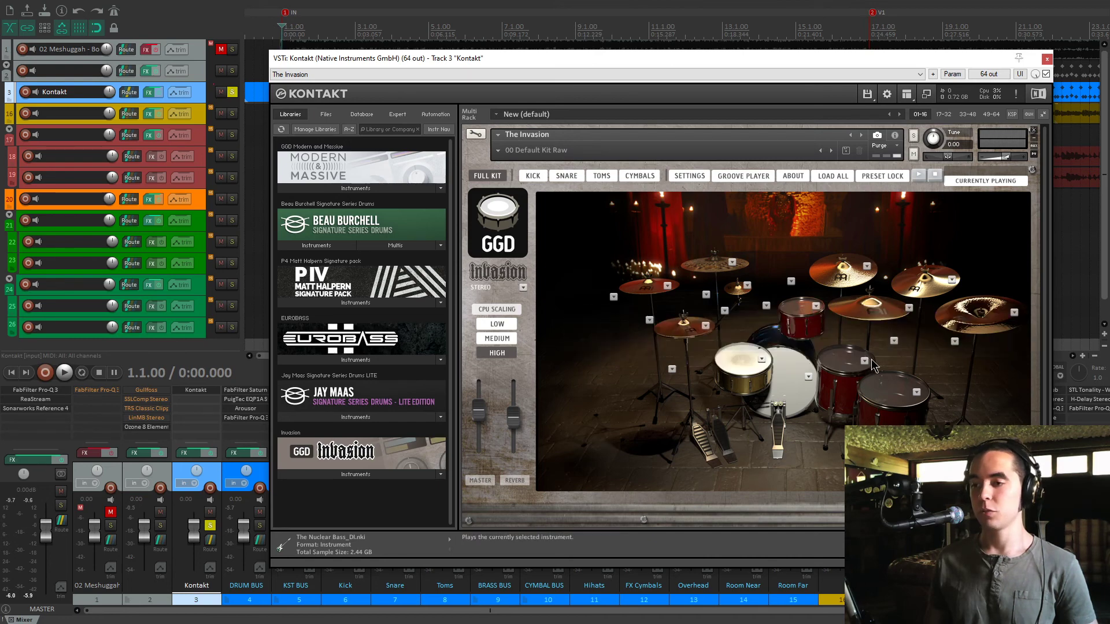
{"action": "left_click", "coordinate": [797, 313]}
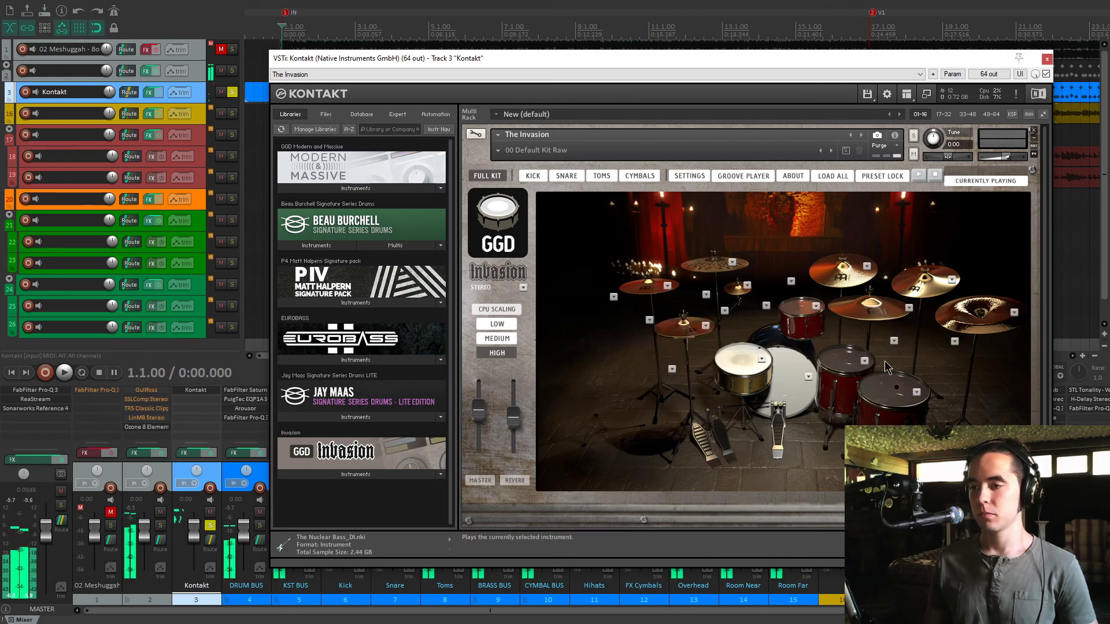
{"action": "left_click", "coordinate": [737, 291]}
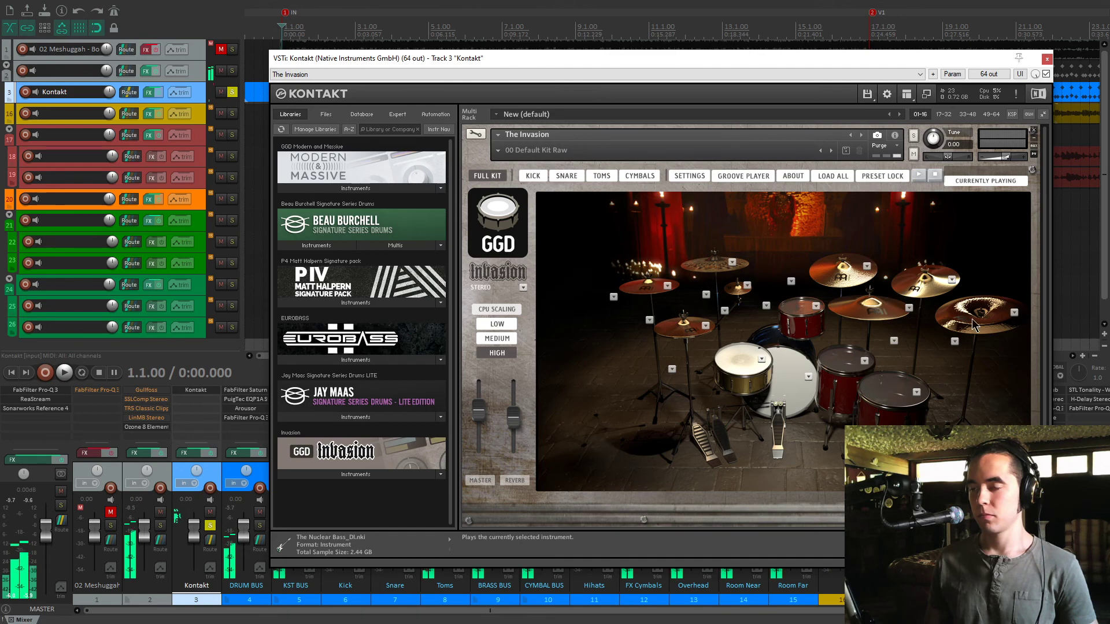
- Check the selected models of the china, the crashes beside it and the ride cymbal
{"action": "left_click", "coordinate": [1014, 313]}
{"action": "left_click", "coordinate": [952, 280]}
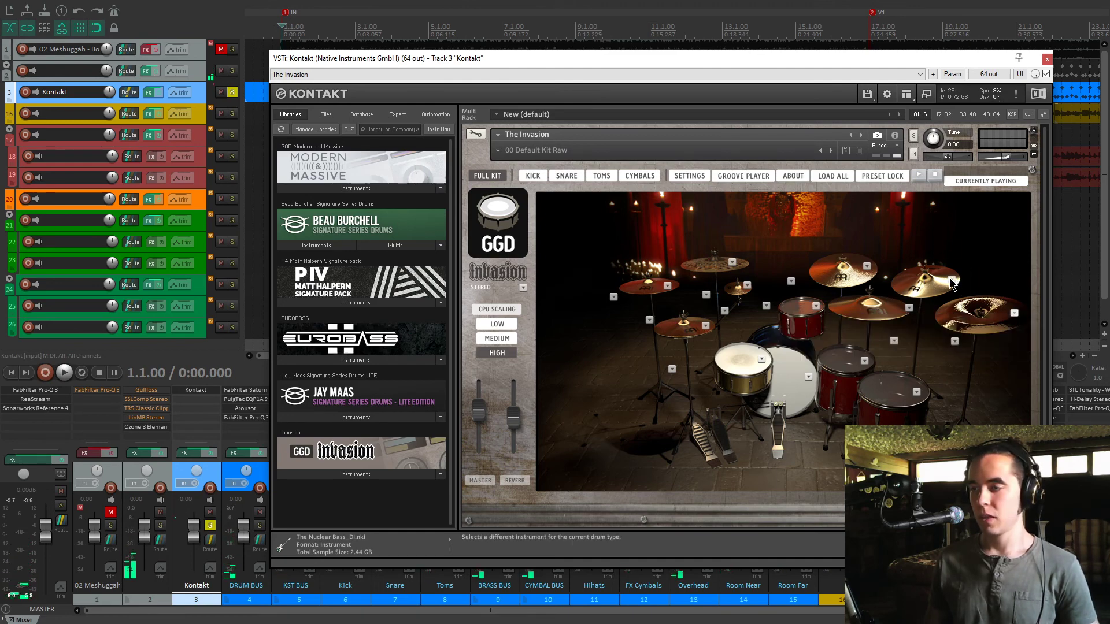
{"action": "left_click", "coordinate": [867, 266]}
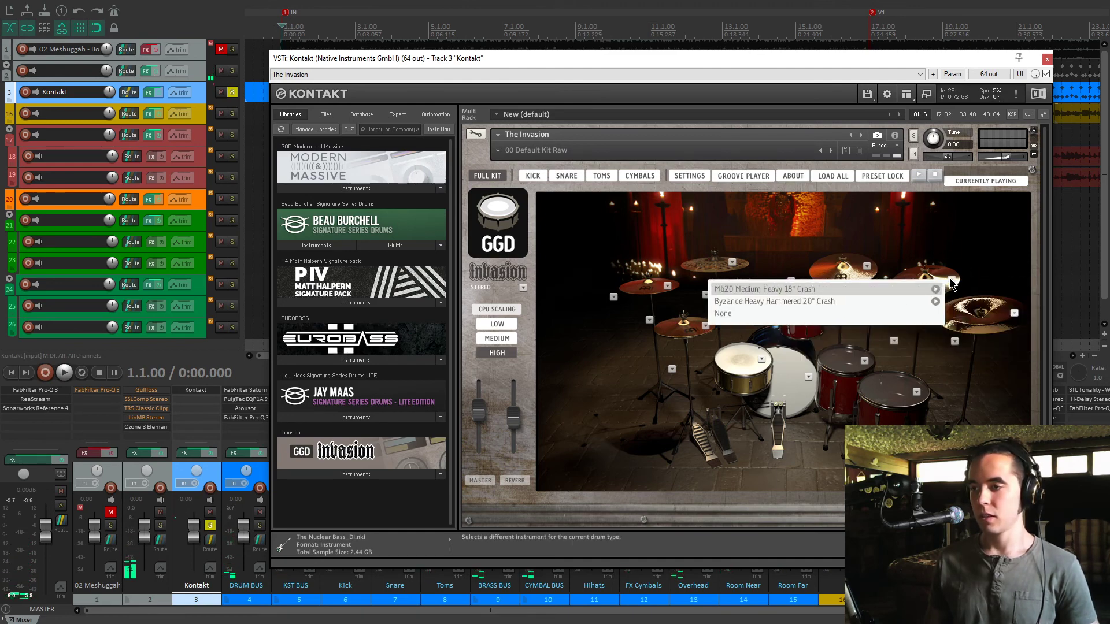
{"action": "left_click", "coordinate": [867, 267]}
{"action": "left_click", "coordinate": [908, 310]}
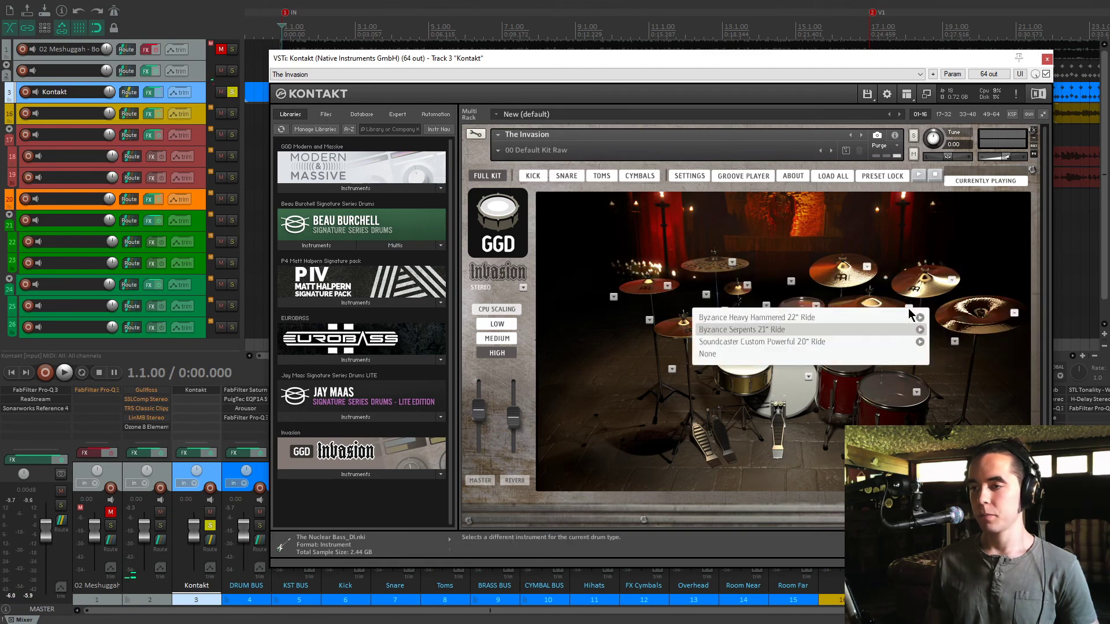
- Check the selected models of the two crashes on the hi-hat side and the hi-hats, and close the instrument window
{"action": "left_click", "coordinate": [733, 263]}
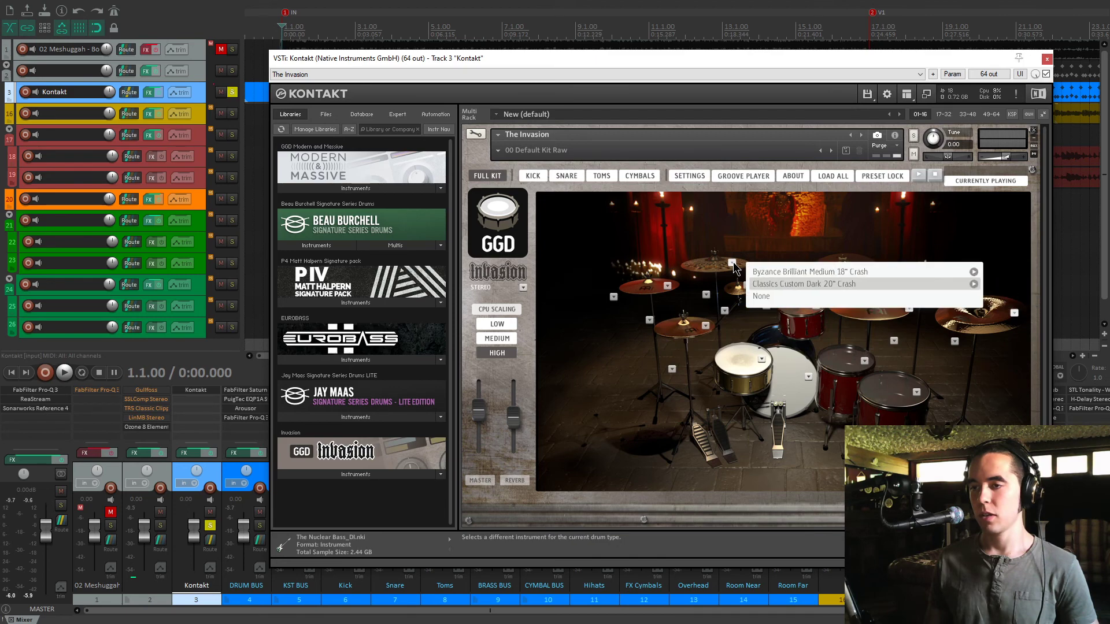
{"action": "left_click", "coordinate": [667, 286]}
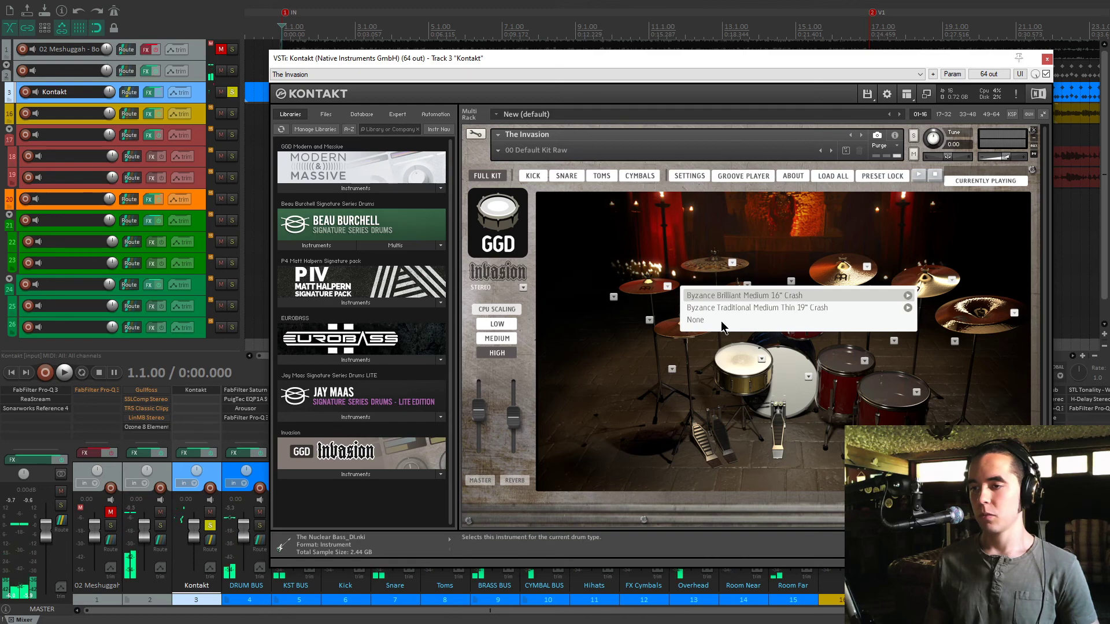
{"action": "left_click", "coordinate": [691, 297]}
{"action": "left_click", "coordinate": [706, 327]}
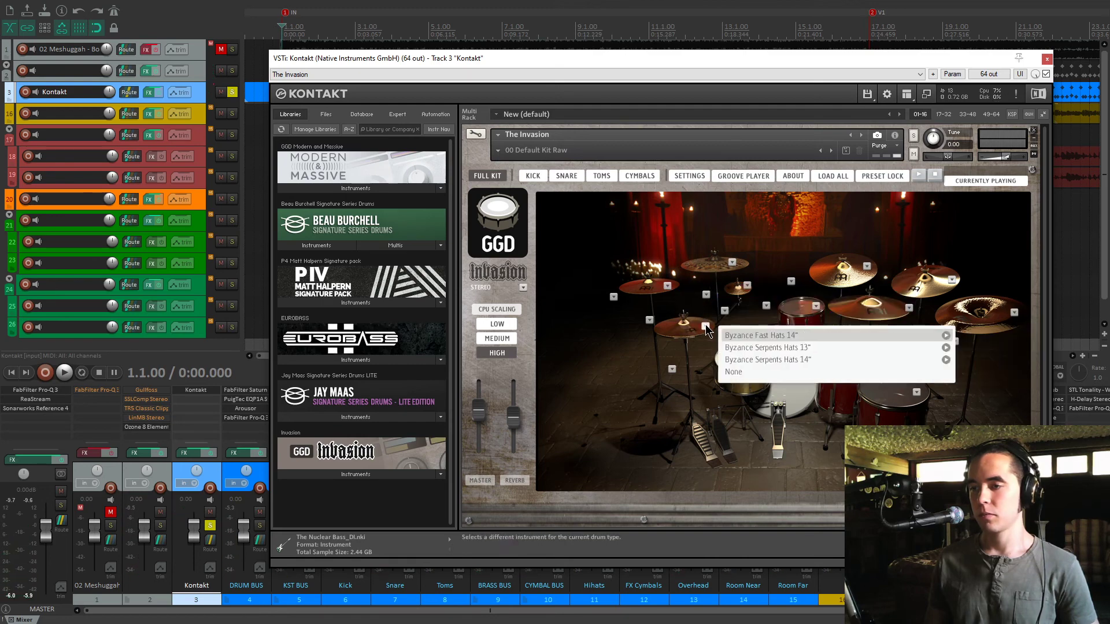
{"action": "left_click", "coordinate": [706, 327]}
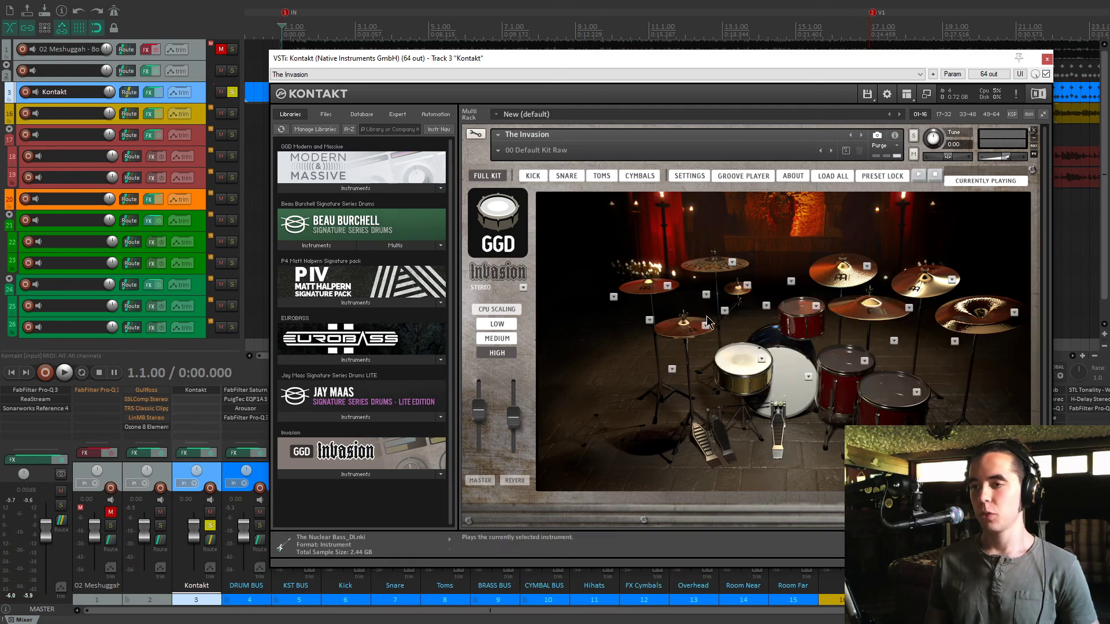
{"action": "left_click", "coordinate": [1047, 59]}
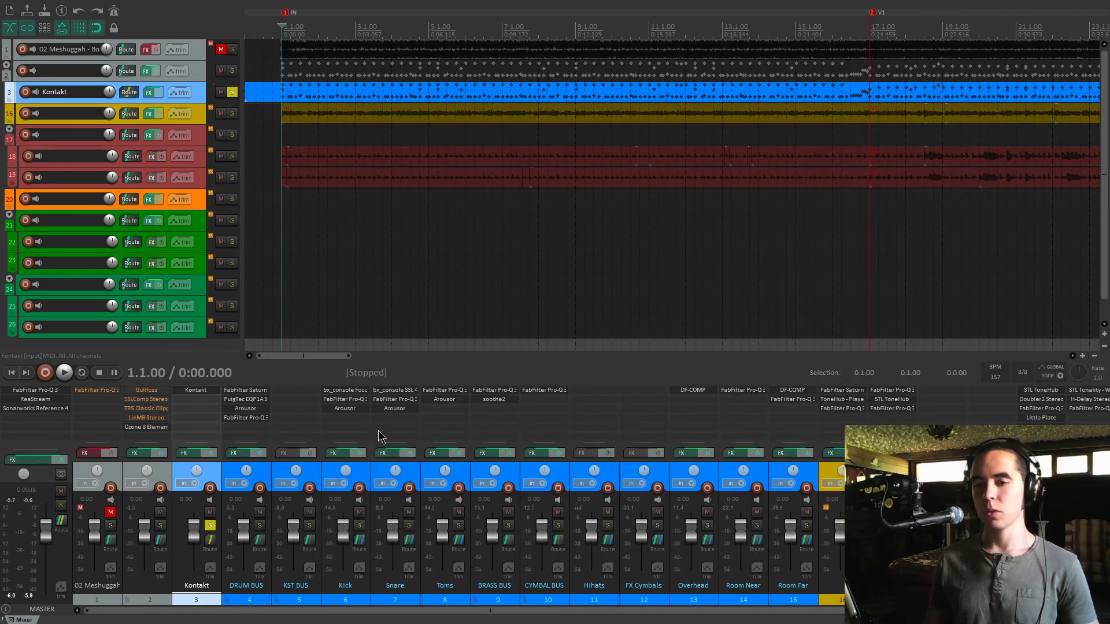
- Play the drums while comparing the tracks from DRUM BUS to Room Far with effects bypassed and enabled, and stop with effects enabled
{"action": "left_click", "coordinate": [267, 527]}
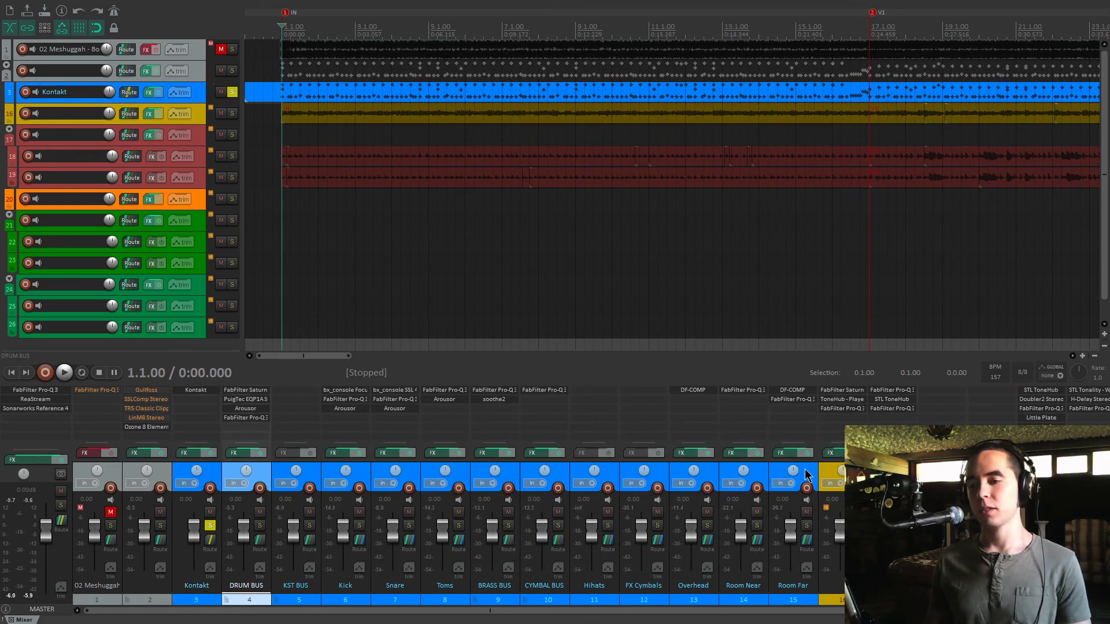
{"action": "left_click", "coordinate": [807, 475], "text": "shift"}
{"action": "left_click", "coordinate": [807, 453]}
{"action": "key", "text": "space"}
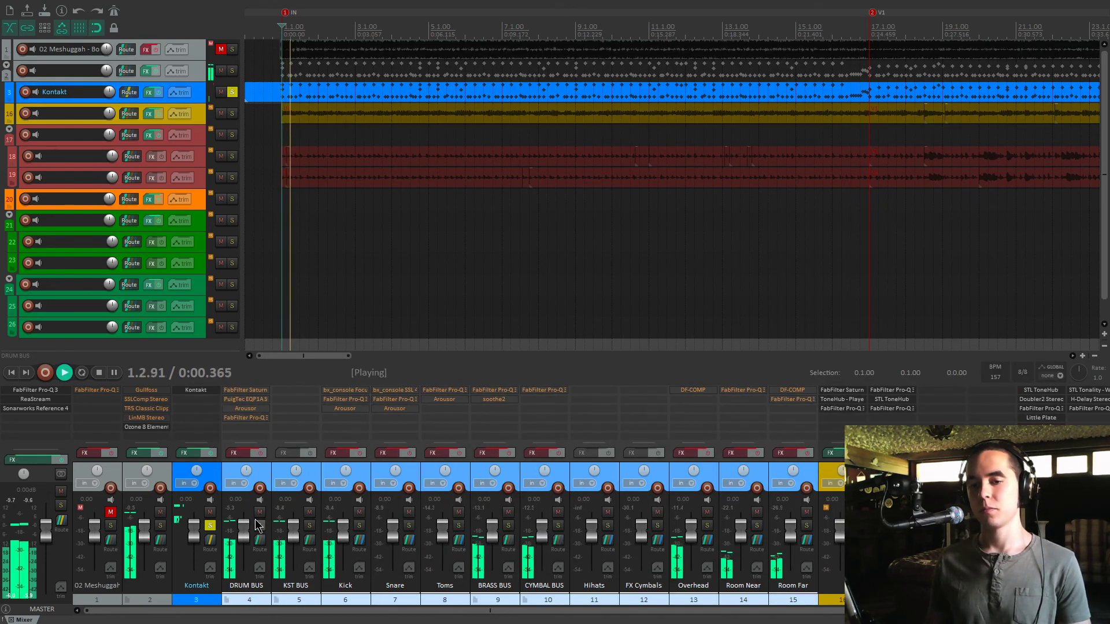
{"action": "left_click", "coordinate": [262, 452]}
{"action": "left_click", "coordinate": [262, 452]}
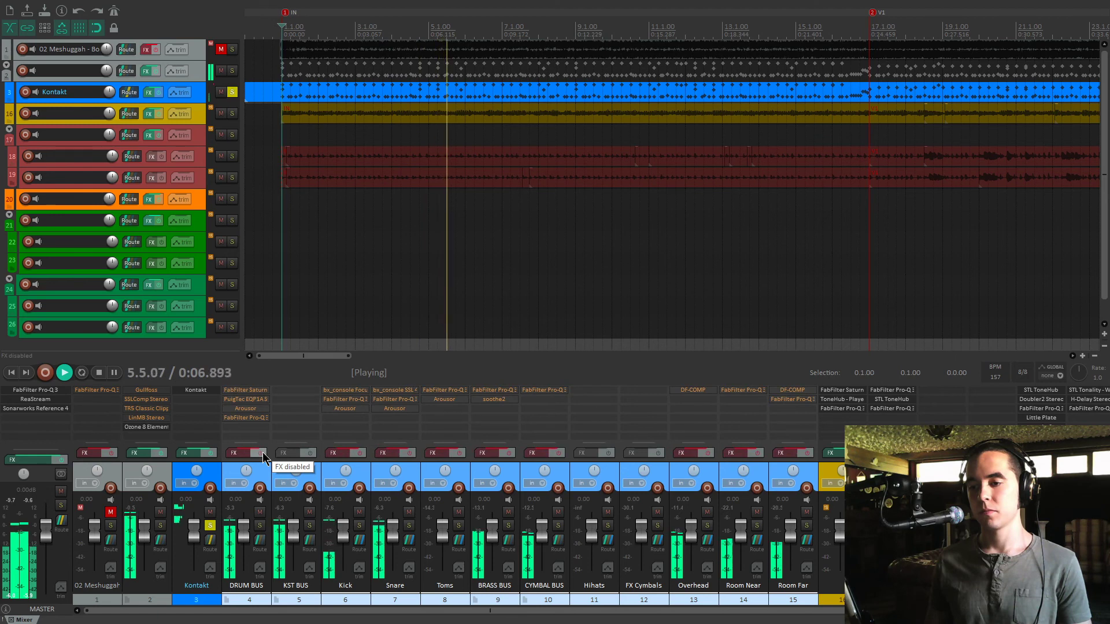
{"action": "left_click", "coordinate": [262, 452]}
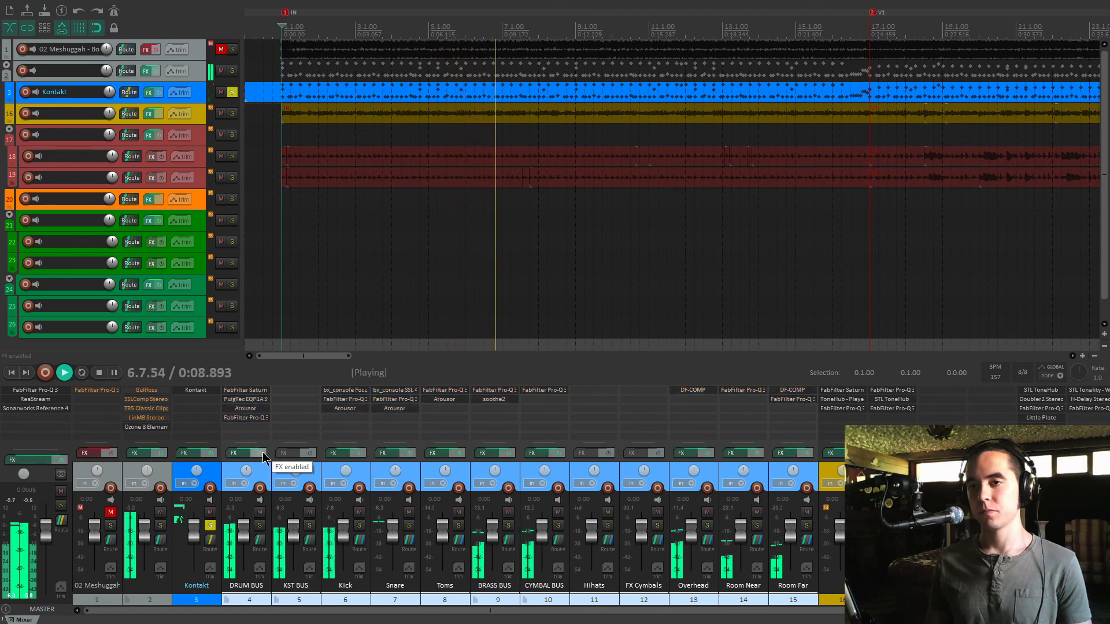
{"action": "key", "text": "space"}
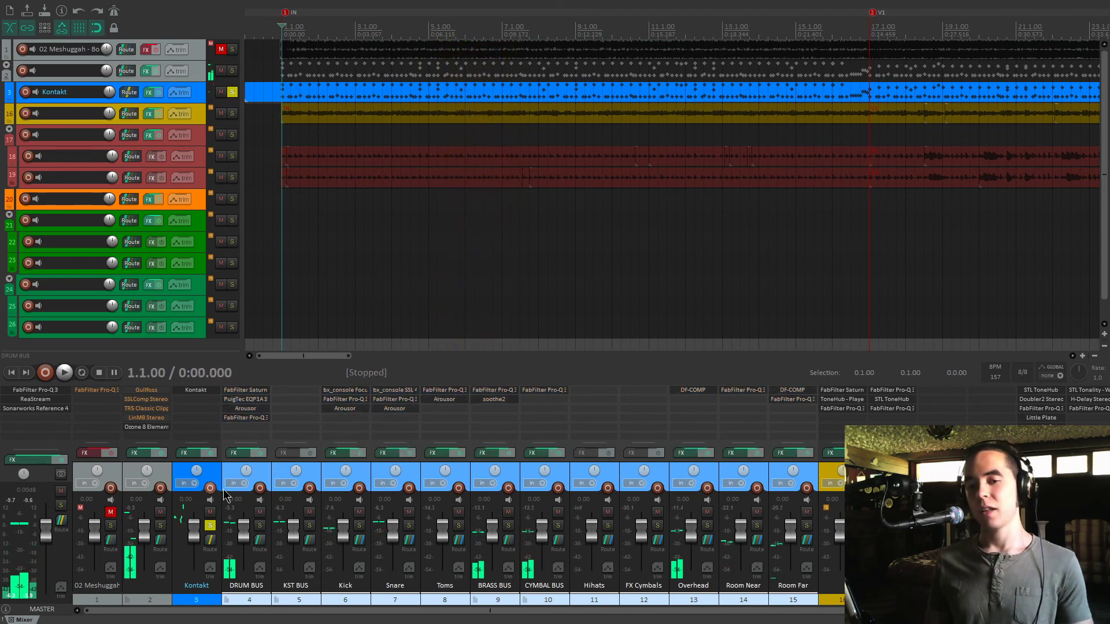
- Select only the DRUM BUS track, and unsolo and re-solo the Kontakt track
{"action": "left_click", "coordinate": [229, 477]}
{"action": "left_click", "coordinate": [209, 525]}
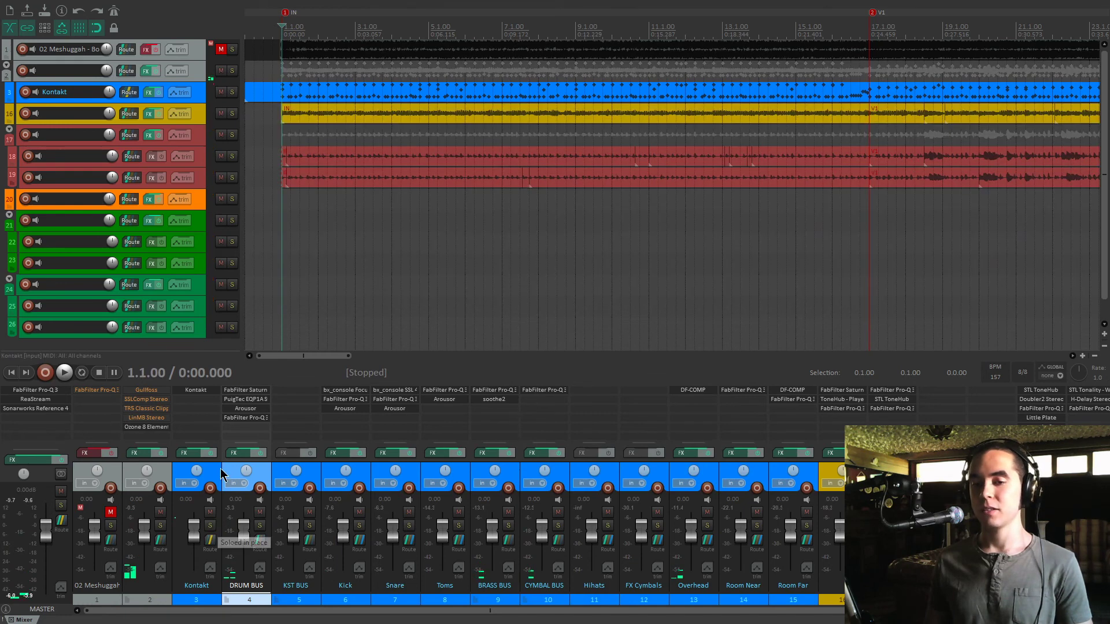
{"action": "left_click", "coordinate": [210, 525]}
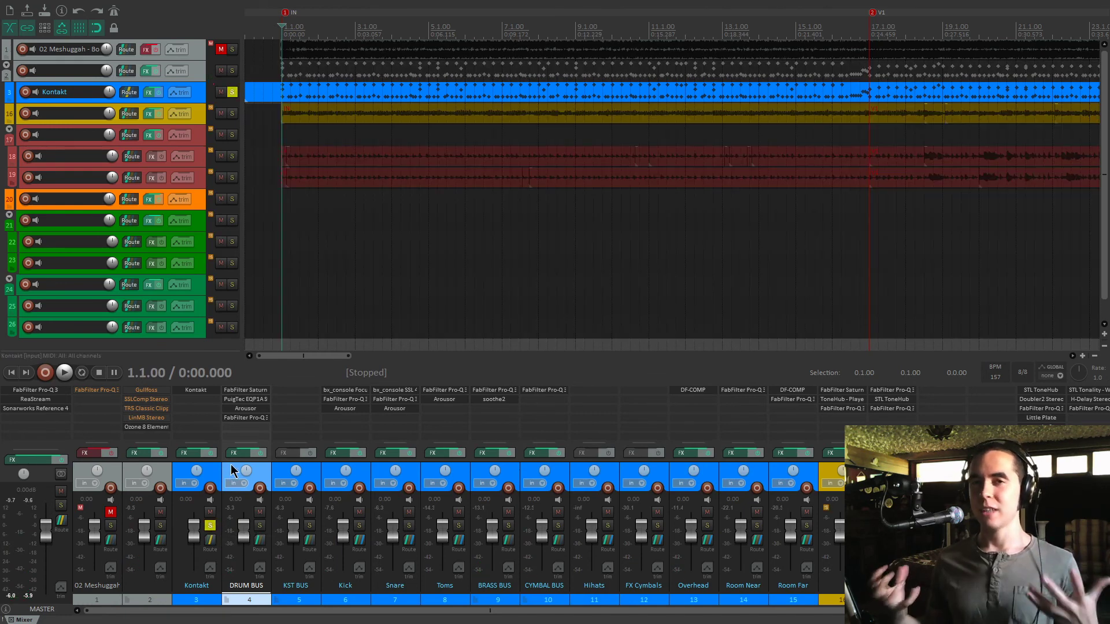
- Move the solo from the Kontakt track to DRUM BUS, and bypass the DRUM BUS effects
{"action": "left_click", "coordinate": [209, 525]}
{"action": "left_click", "coordinate": [260, 525]}
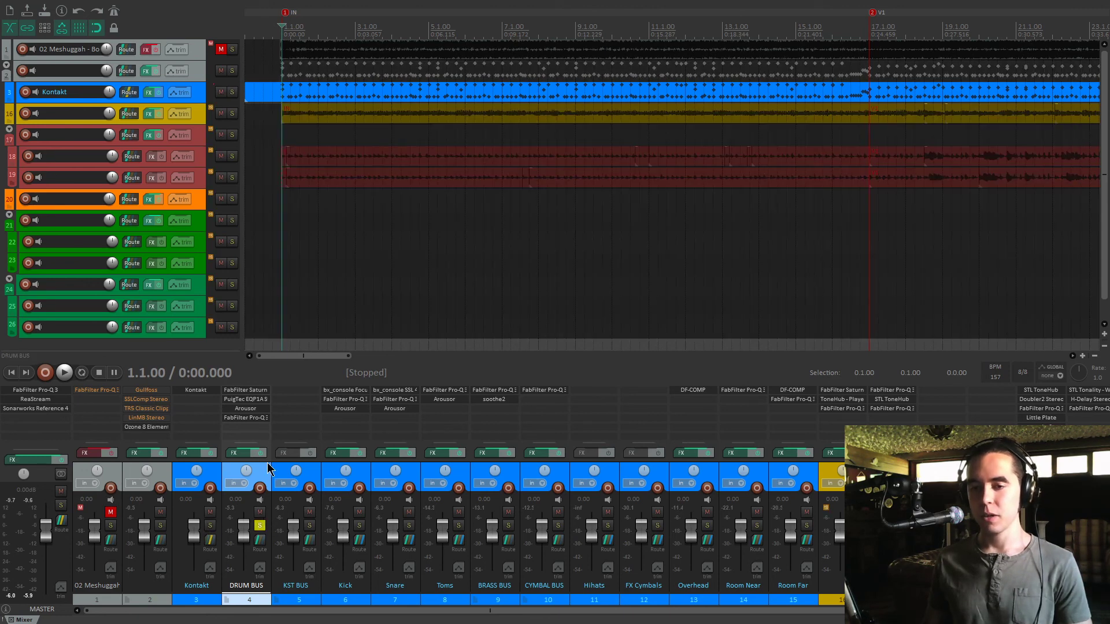
{"action": "left_click", "coordinate": [263, 453]}
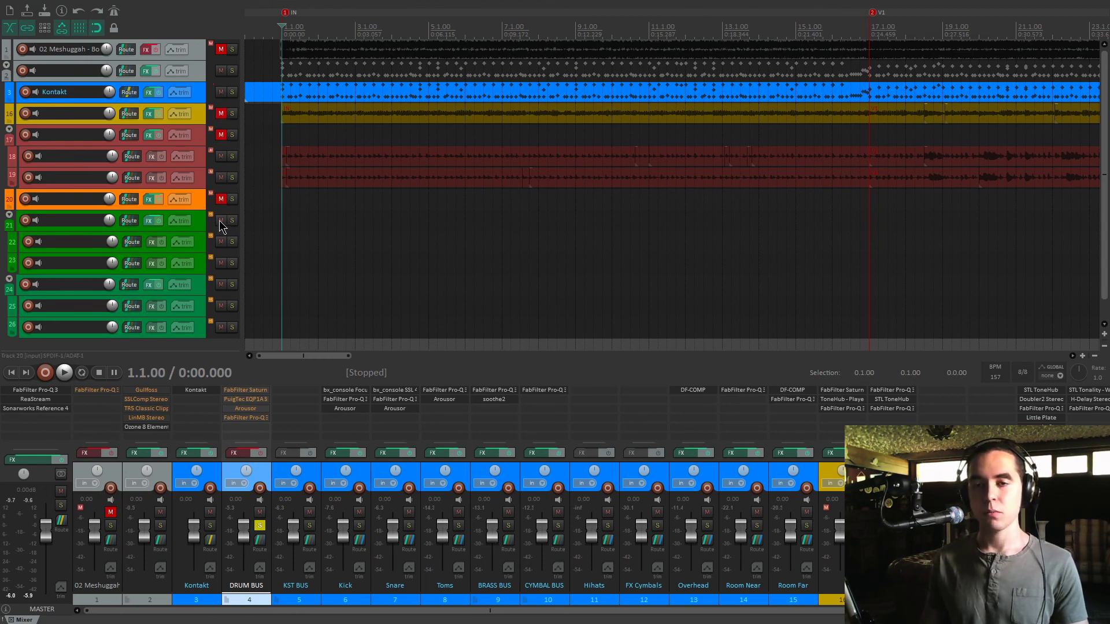
- Unsolo DRUM BUS, bypass the effects on all tracks from Kick to Room Far, and leave only Kick selected
{"action": "left_click", "coordinate": [258, 525]}
{"action": "left_click", "coordinate": [369, 471]}
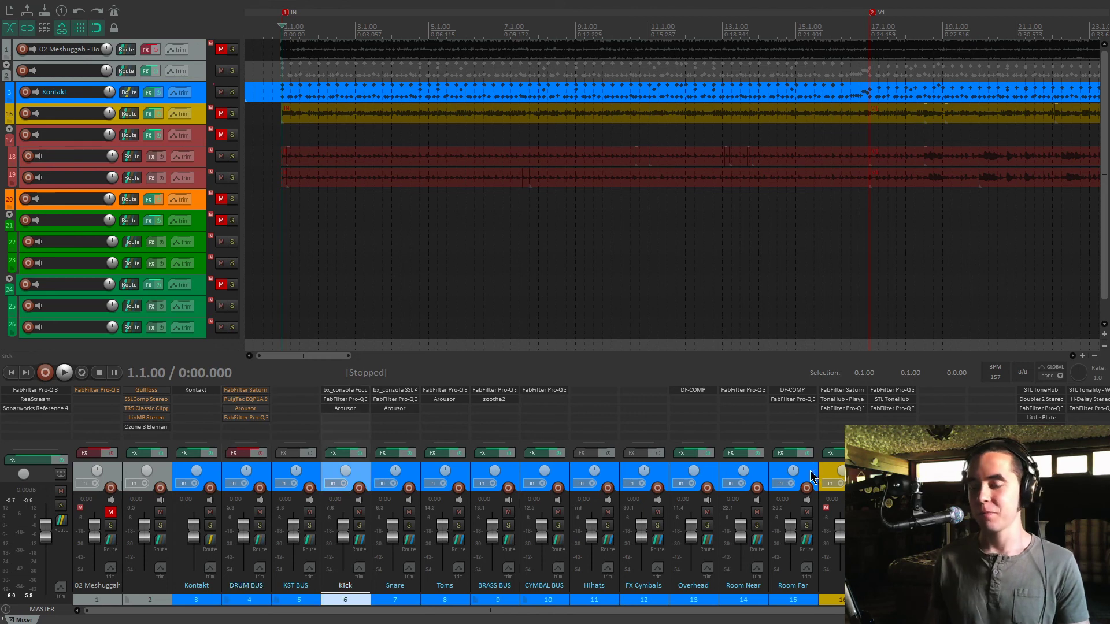
{"action": "left_click", "coordinate": [812, 476]}
{"action": "left_click", "coordinate": [363, 472], "text": "shift"}
{"action": "left_click", "coordinate": [361, 453]}
{"action": "left_click", "coordinate": [368, 471]}
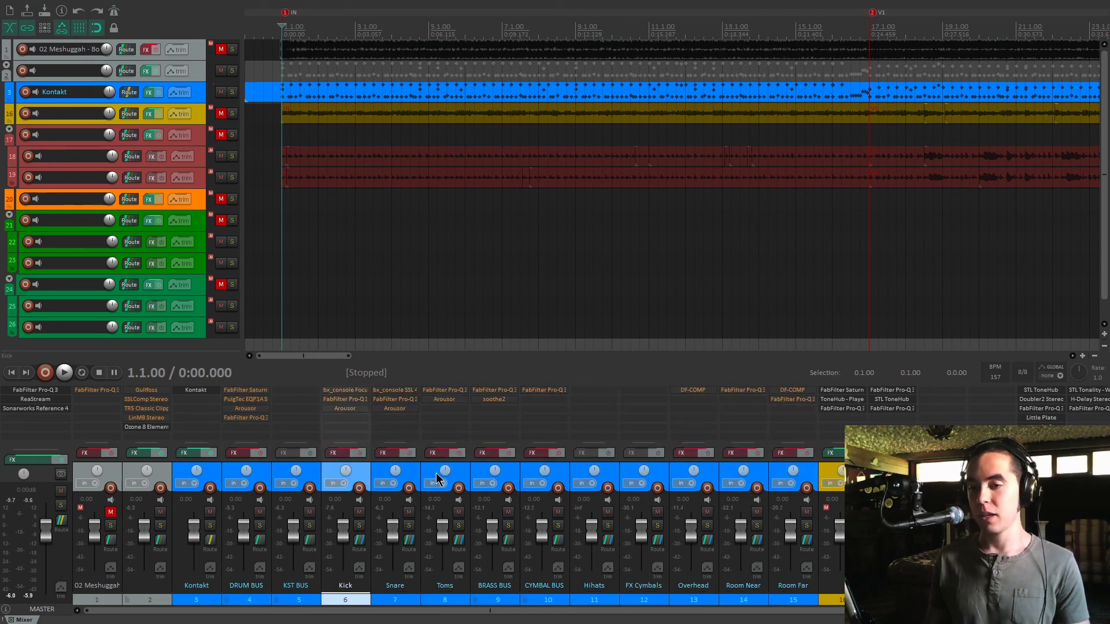
- Play the mix, solo the Kick track, enable its effects during playback, and stop
{"action": "key", "text": "space"}
{"action": "left_click", "coordinate": [359, 525]}
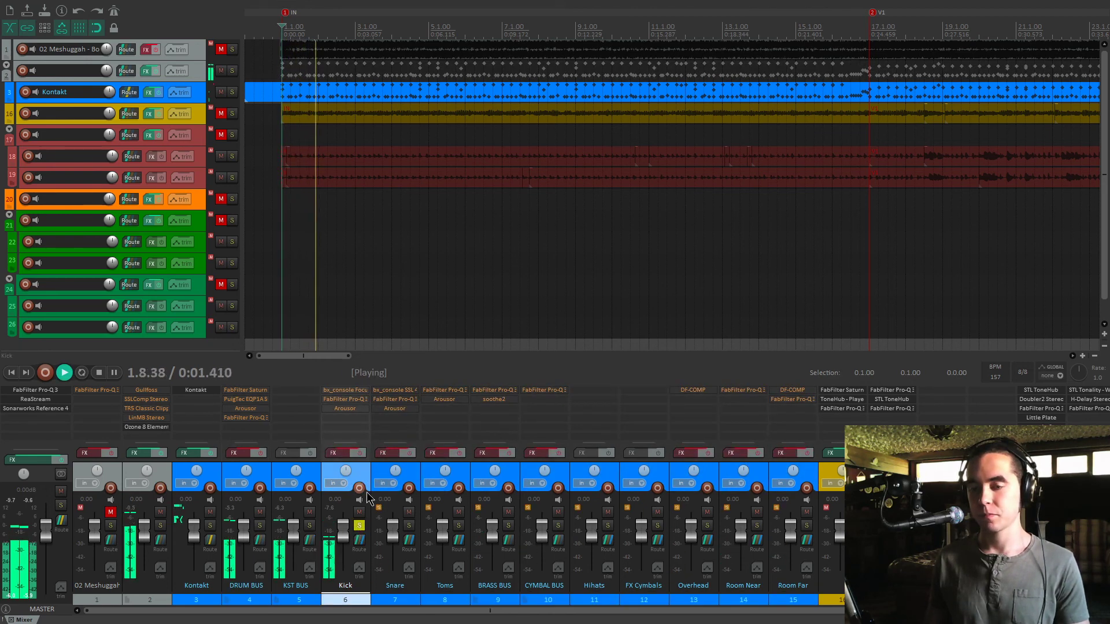
{"action": "left_click", "coordinate": [334, 452]}
{"action": "key", "text": "space"}
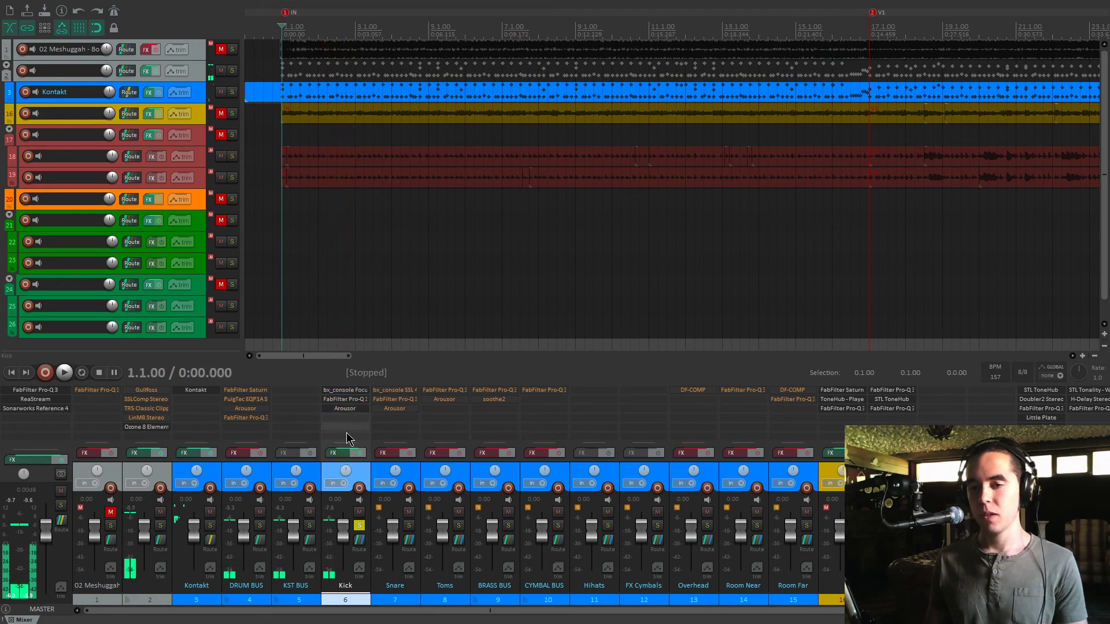
- Open the Kick track's effects chain and examine the EQ settings of bx_console Focusrite SC
{"action": "left_click", "coordinate": [335, 452]}
{"action": "left_click_drag", "start_coordinate": [325, 87], "coordinate": [352, 62]}
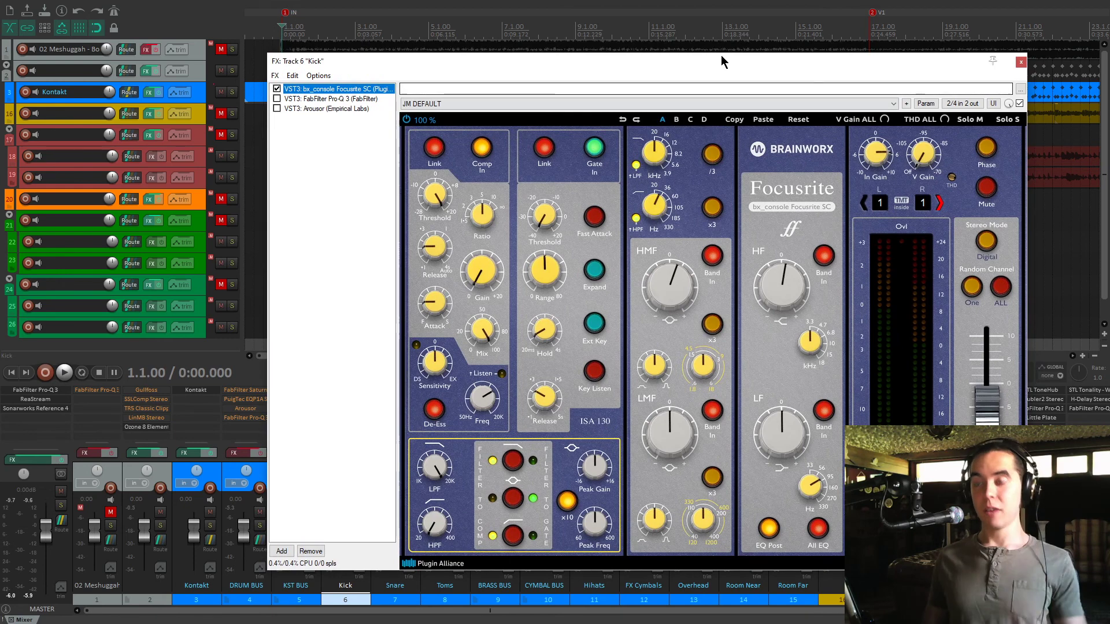
{"action": "left_click_drag", "start_coordinate": [710, 60], "coordinate": [710, 56]}
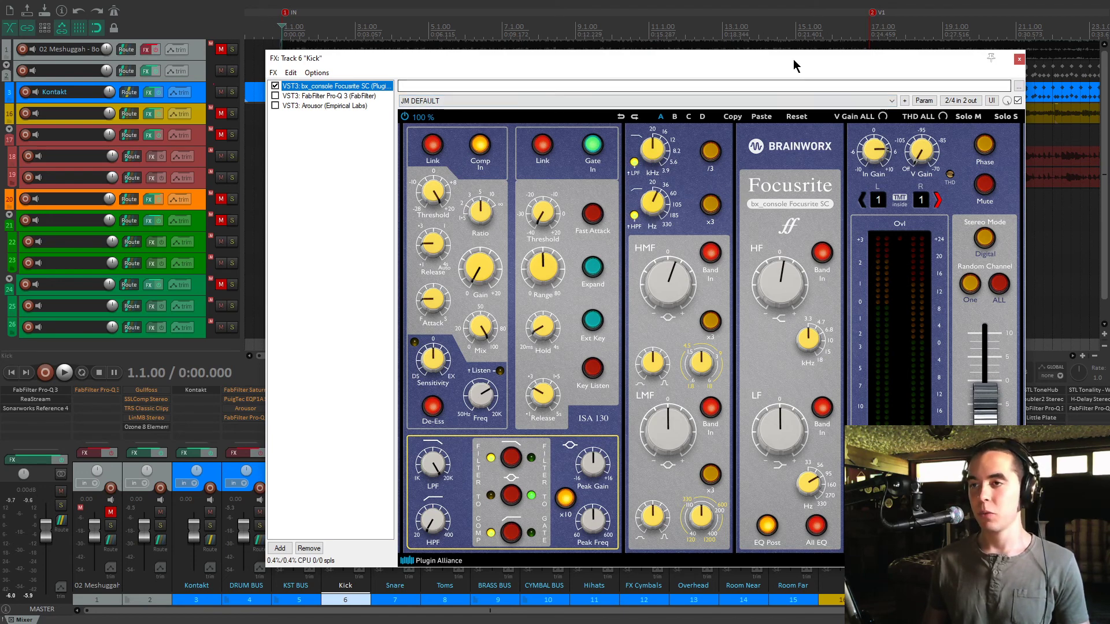
{"action": "left_click_drag", "start_coordinate": [793, 59], "coordinate": [791, 58]}
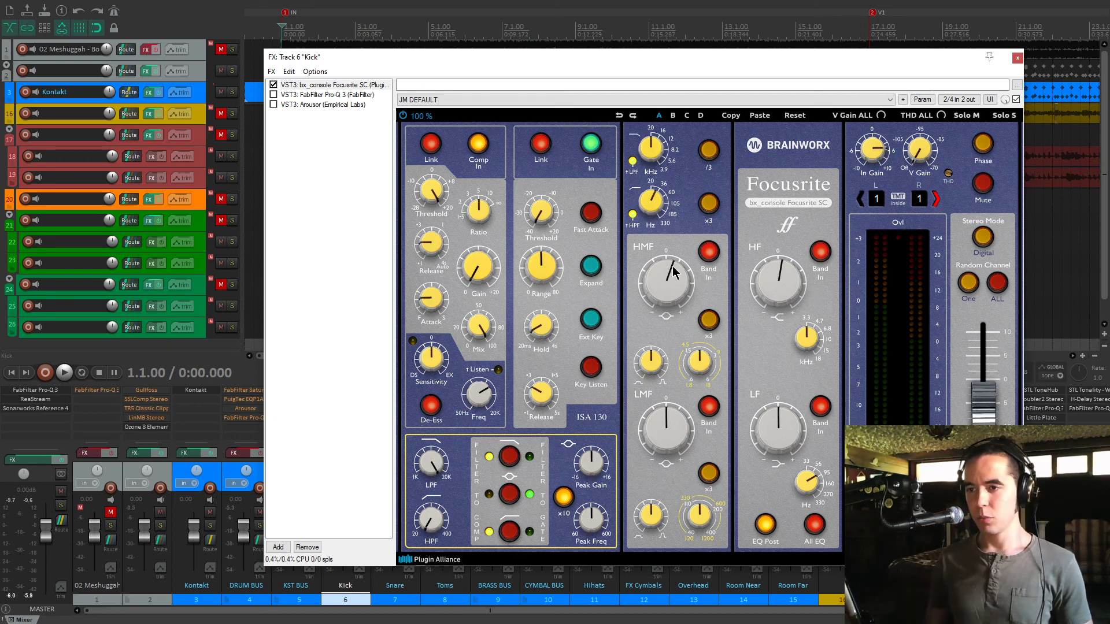
{"action": "right_click", "coordinate": [693, 367]}
{"action": "left_click", "coordinate": [696, 358]}
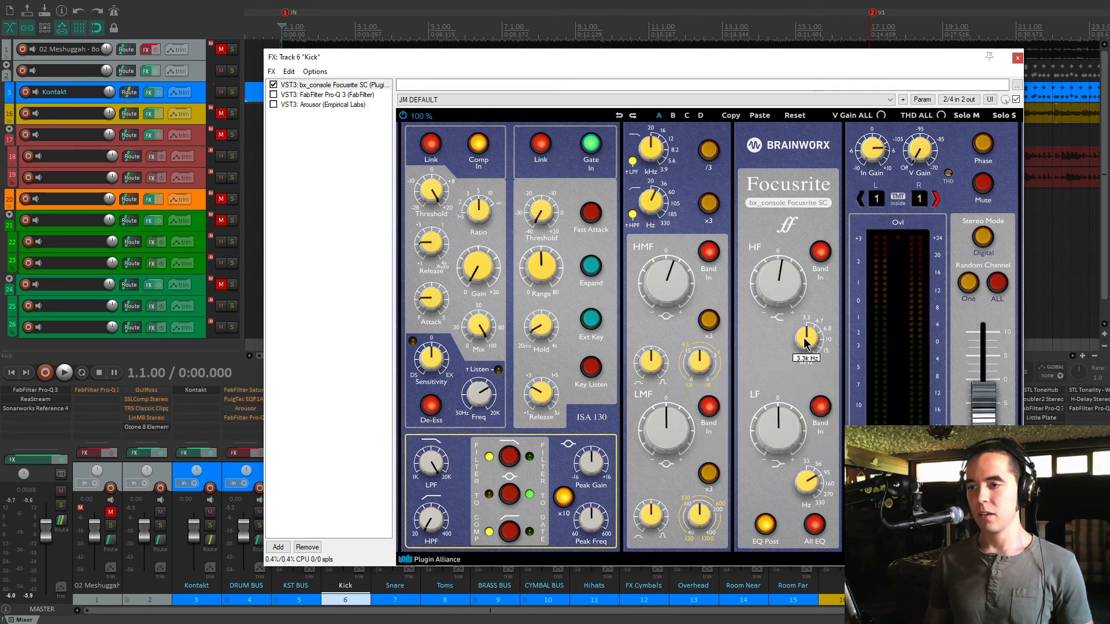
- Play the kick to hear what bx_console Focusrite SC does, leave it enabled, and stop
{"action": "left_click", "coordinate": [275, 88]}
{"action": "key", "text": "space"}
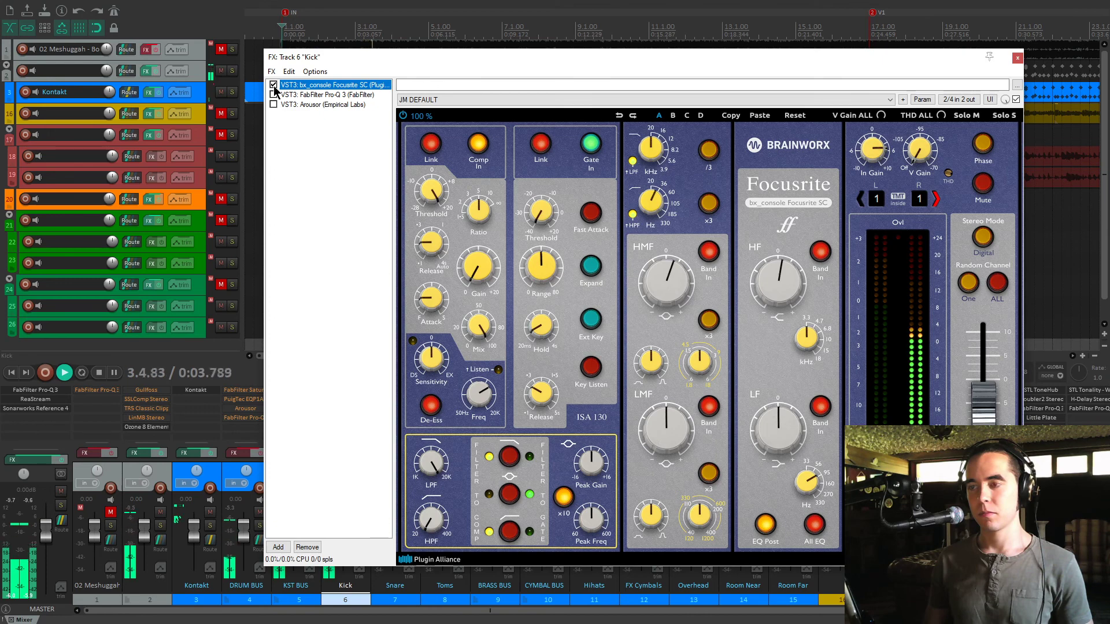
{"action": "key", "text": "space"}
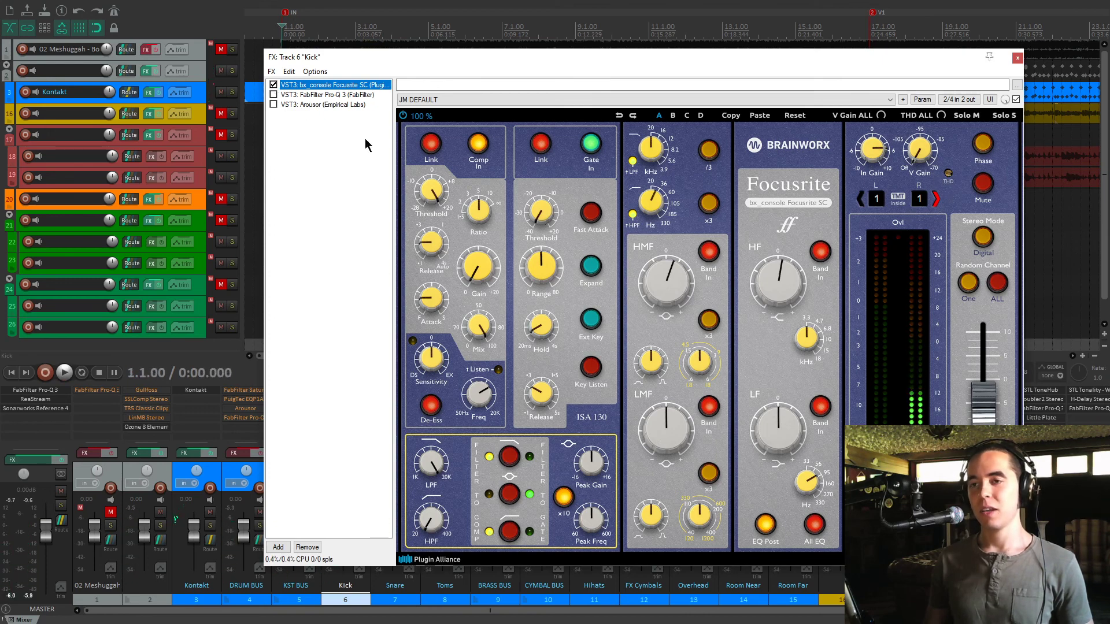
- Enable FabFilter Pro-Q 3 in the Kick chain and examine its cut and boost bands
{"action": "left_click", "coordinate": [338, 95]}
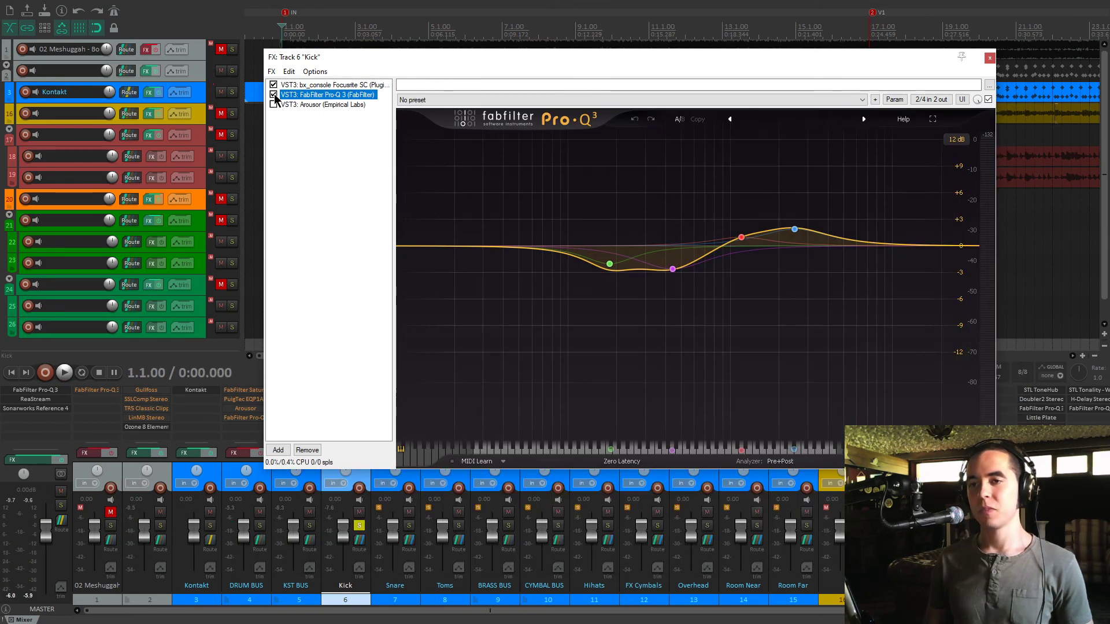
{"action": "left_click_drag", "start_coordinate": [494, 64], "coordinate": [491, 70]}
{"action": "mouse_move", "coordinate": [642, 272]}
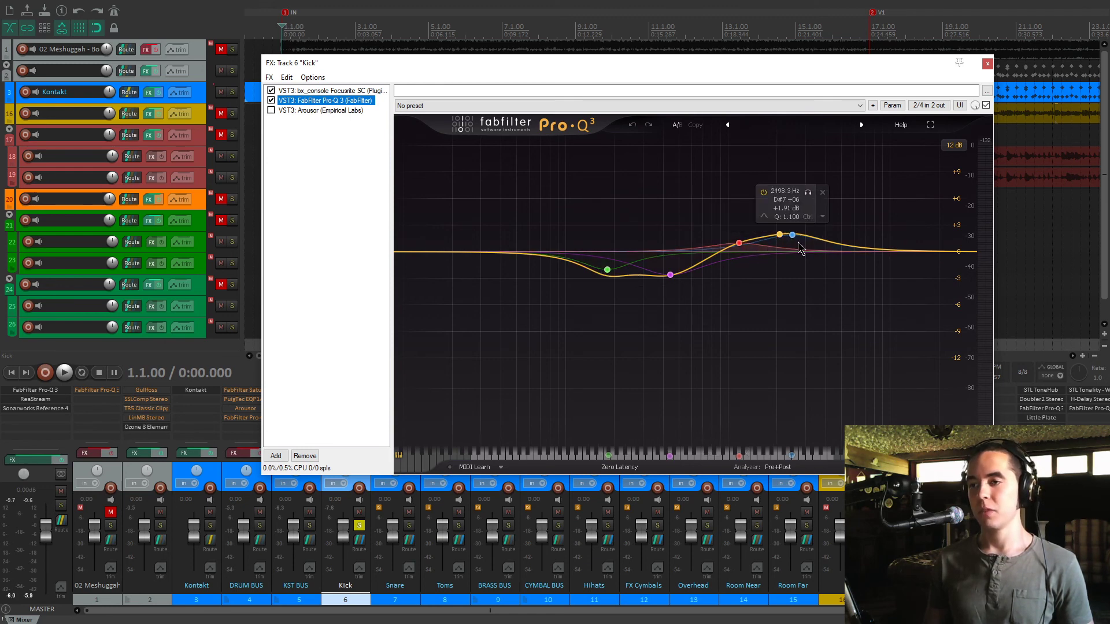
{"action": "left_click_drag", "start_coordinate": [881, 252], "coordinate": [890, 210]}
{"action": "left_click", "coordinate": [920, 167]}
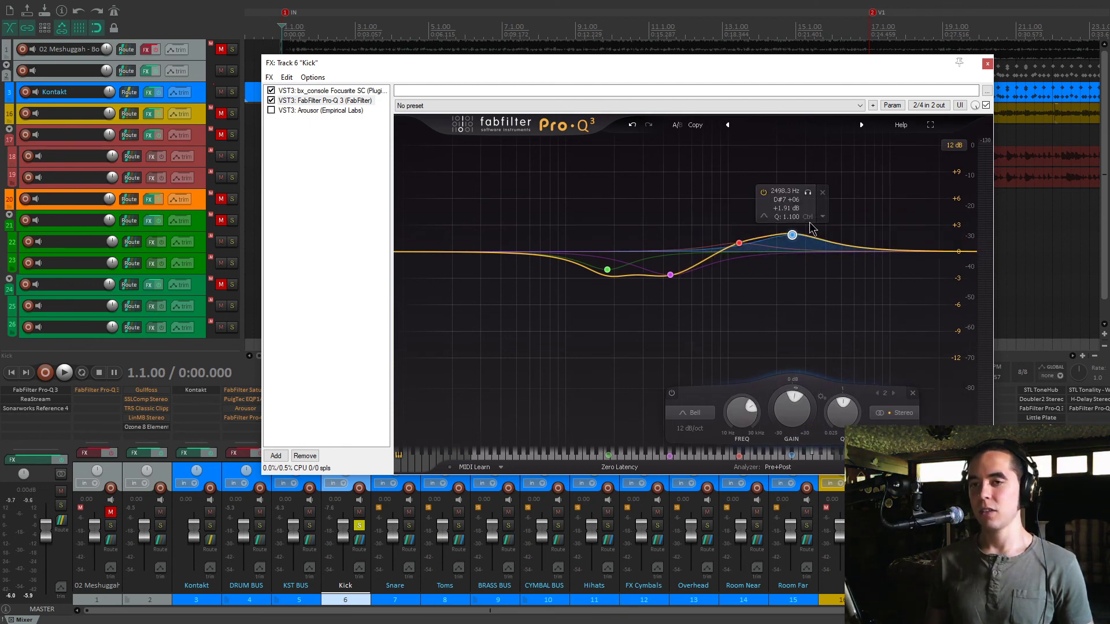
- Play the kick while comparing FabFilter Pro-Q 3 bypassed and enabled, and stop with it enabled
{"action": "key", "text": "space"}
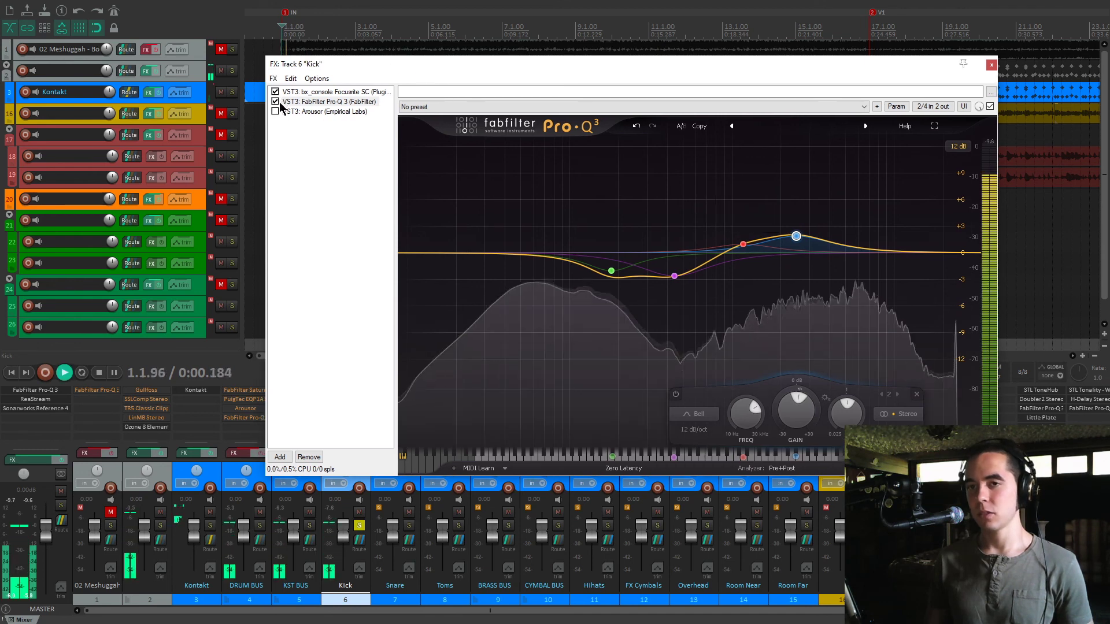
{"action": "left_click", "coordinate": [275, 103]}
{"action": "left_click", "coordinate": [275, 102]}
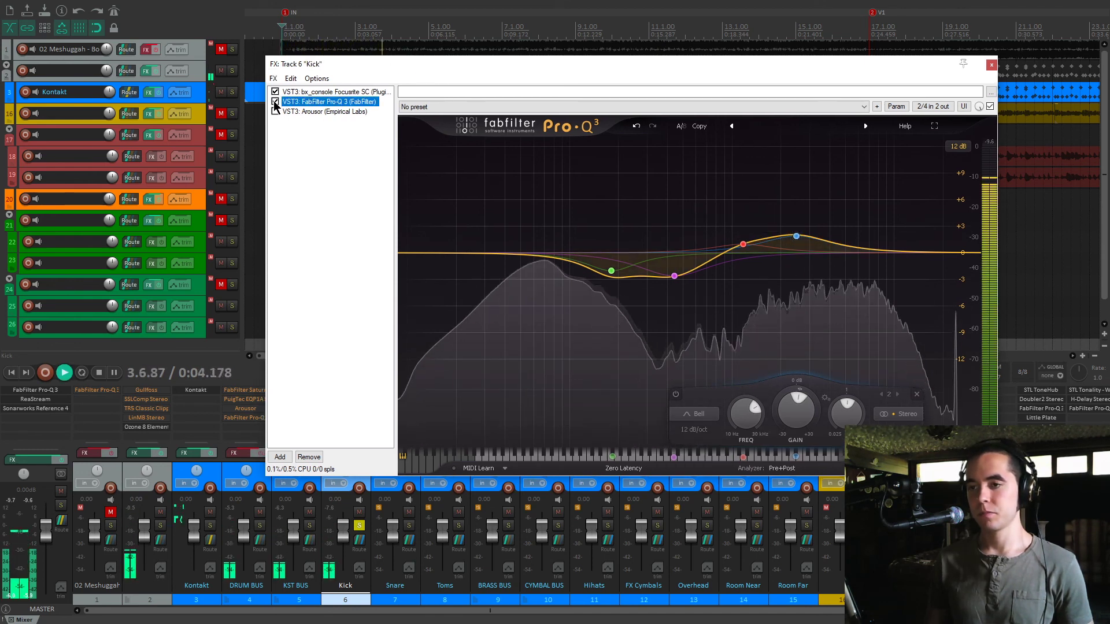
{"action": "key", "text": "space"}
- Demonstrate a bell boost of about 6.5 dB near 60 Hz in the kick EQ, and delete that band
{"action": "mouse_move", "coordinate": [610, 269]}
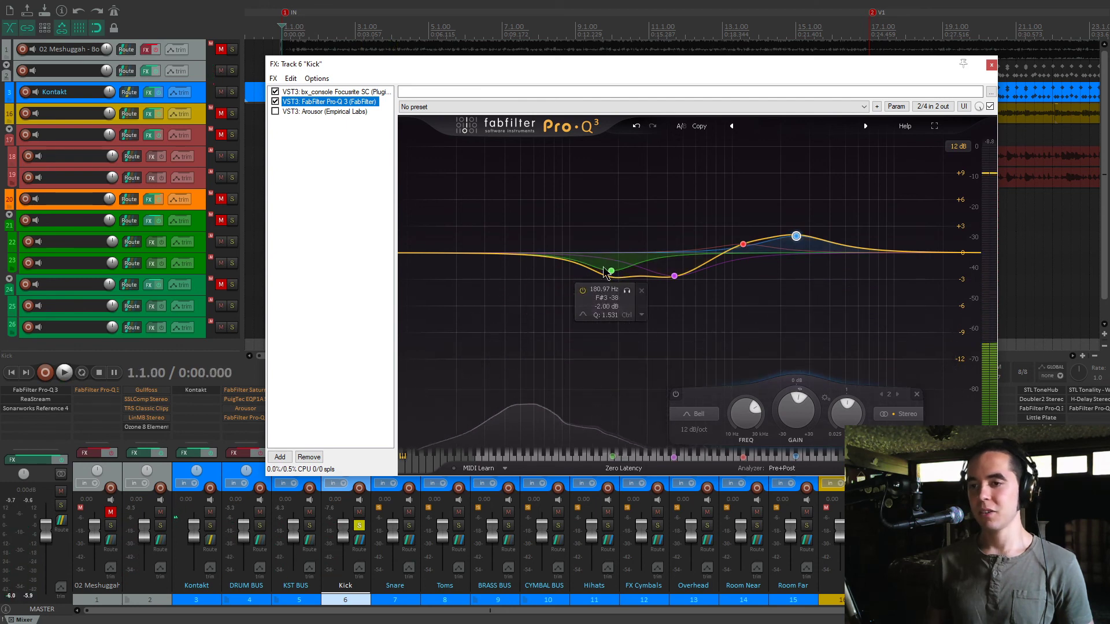
{"action": "double_click", "coordinate": [538, 253]}
{"action": "left_click_drag", "start_coordinate": [538, 252], "coordinate": [535, 198]}
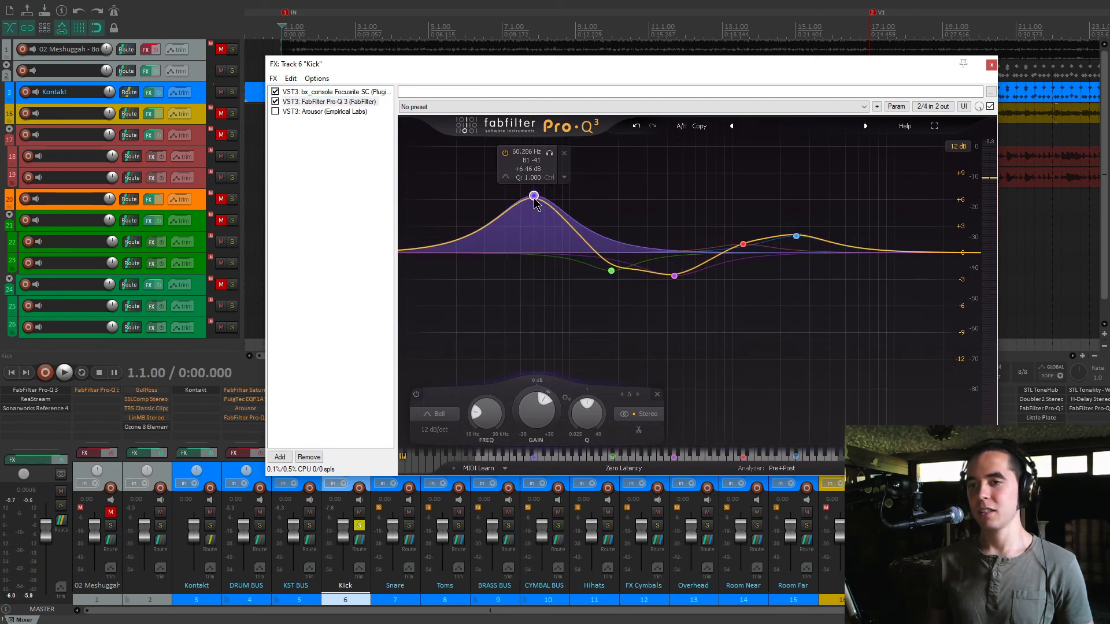
{"action": "mouse_move", "coordinate": [615, 278]}
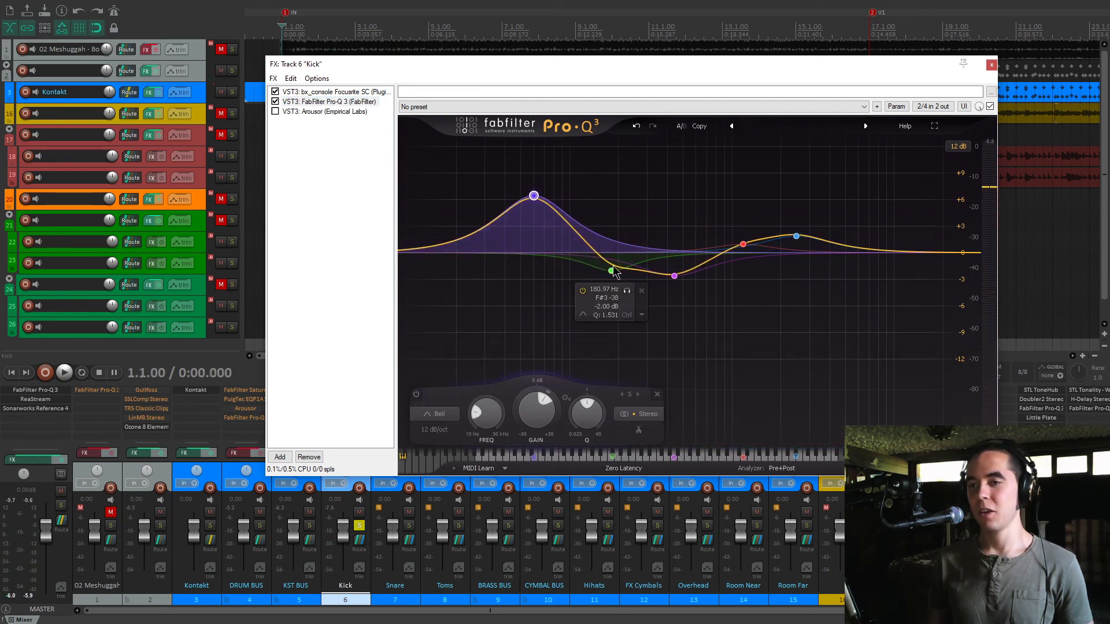
{"action": "left_click", "coordinate": [533, 195], "text": "alt"}
- Show the Arousor compressor in the Kick chain and enable it
{"action": "left_click", "coordinate": [332, 113]}
{"action": "left_click", "coordinate": [275, 111]}
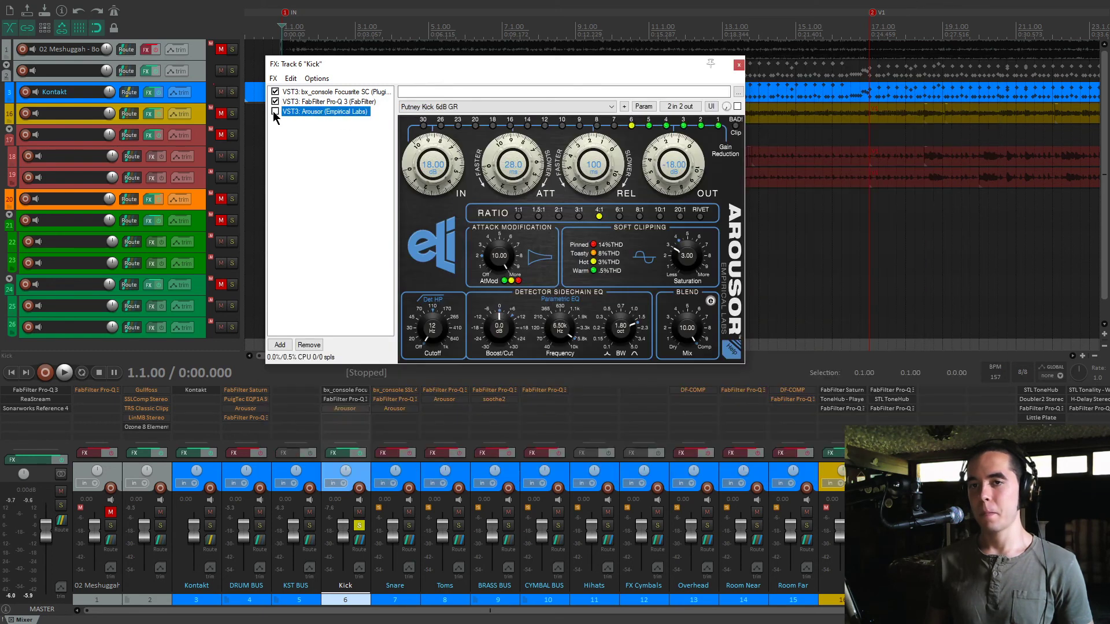
{"action": "left_click_drag", "start_coordinate": [388, 72], "coordinate": [433, 83]}
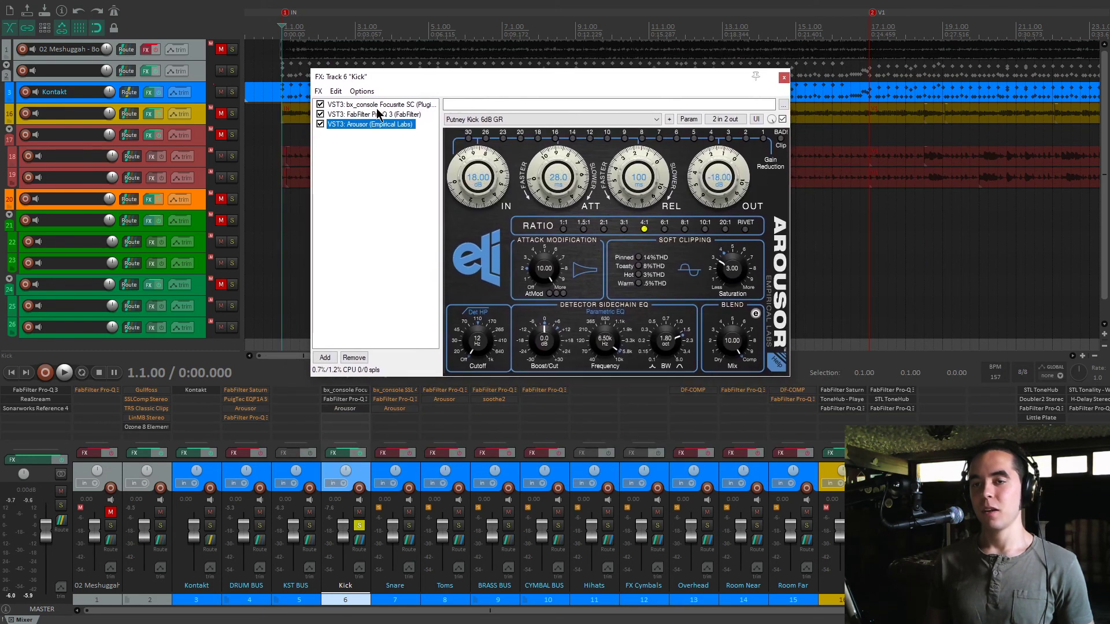
- Review the three Kick plug-ins, play the kick while watching Arousor's gain reduction, and close the effects window
{"action": "left_click", "coordinate": [376, 105]}
{"action": "left_click", "coordinate": [376, 115]}
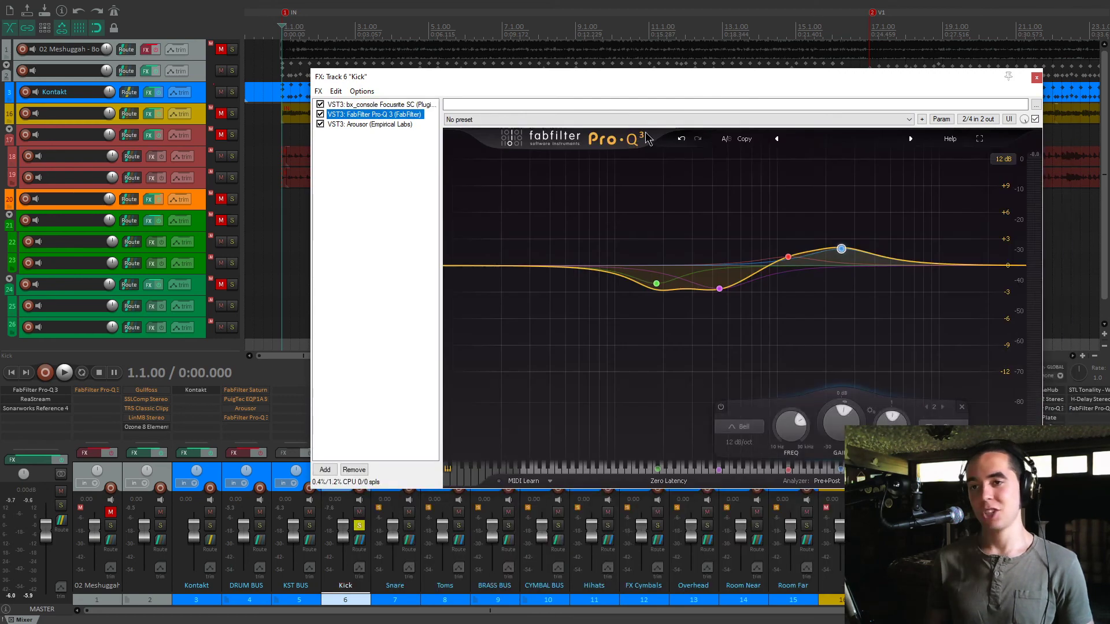
{"action": "left_click", "coordinate": [358, 124]}
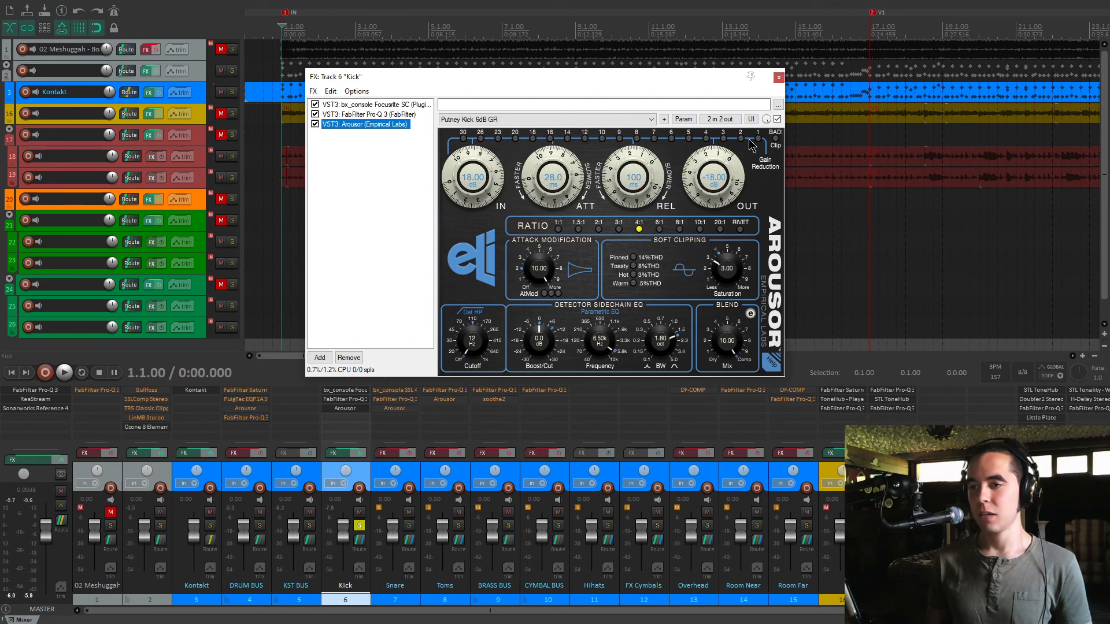
{"action": "key", "text": "space"}
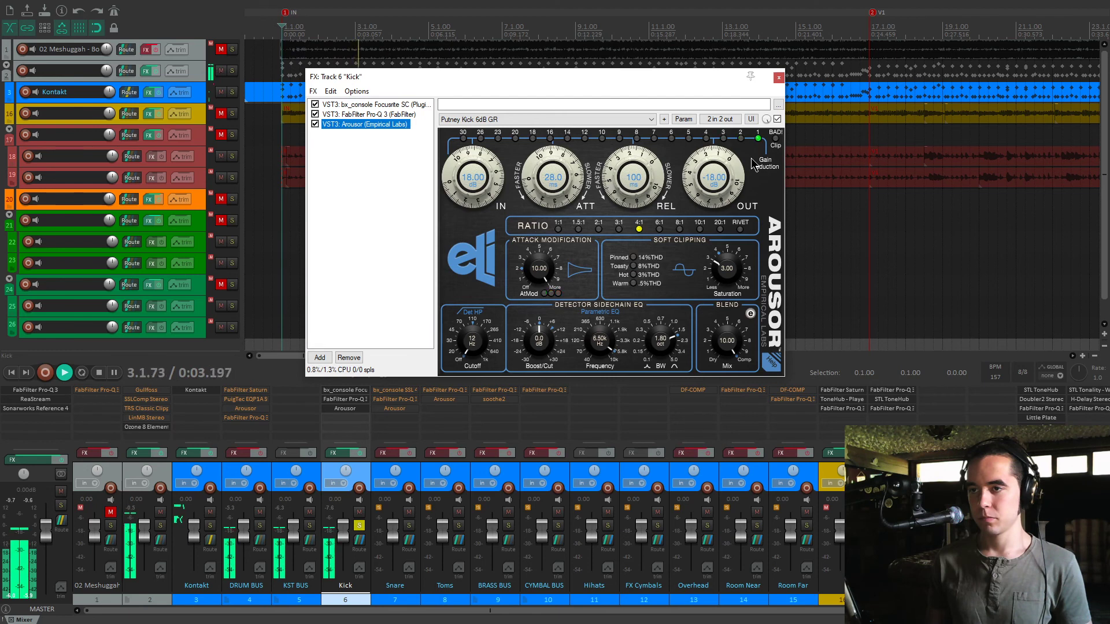
{"action": "key", "text": "space"}
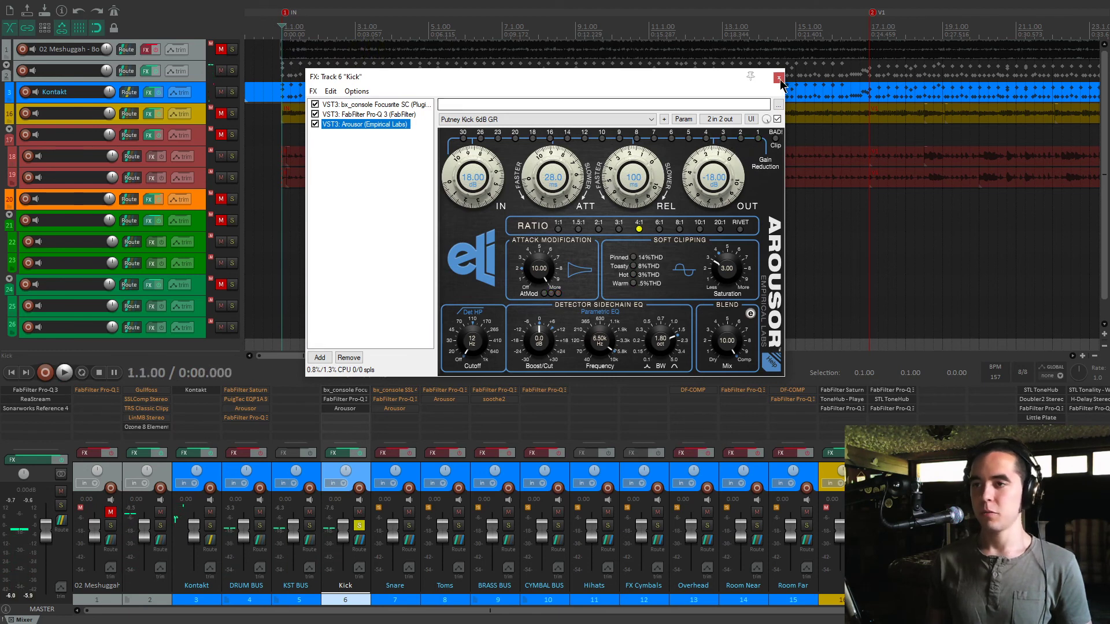
{"action": "left_click", "coordinate": [778, 77]}
- Play the kick while comparing its whole effects chain bypassed and enabled, and stop with the effects enabled
{"action": "left_click", "coordinate": [357, 452]}
{"action": "key", "text": "space"}
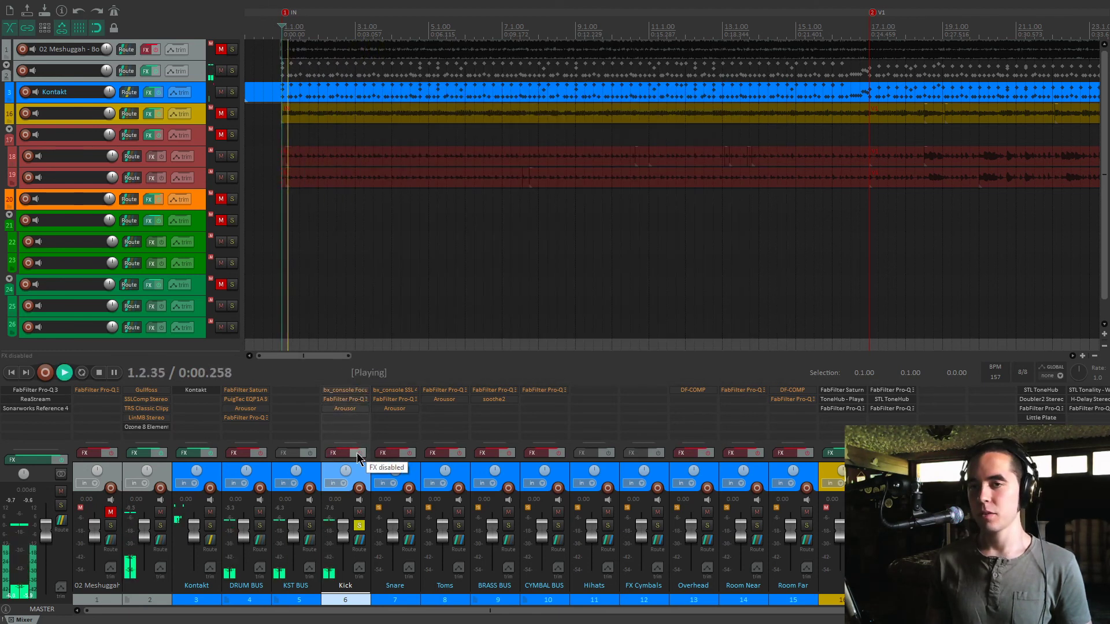
{"action": "left_click", "coordinate": [357, 453]}
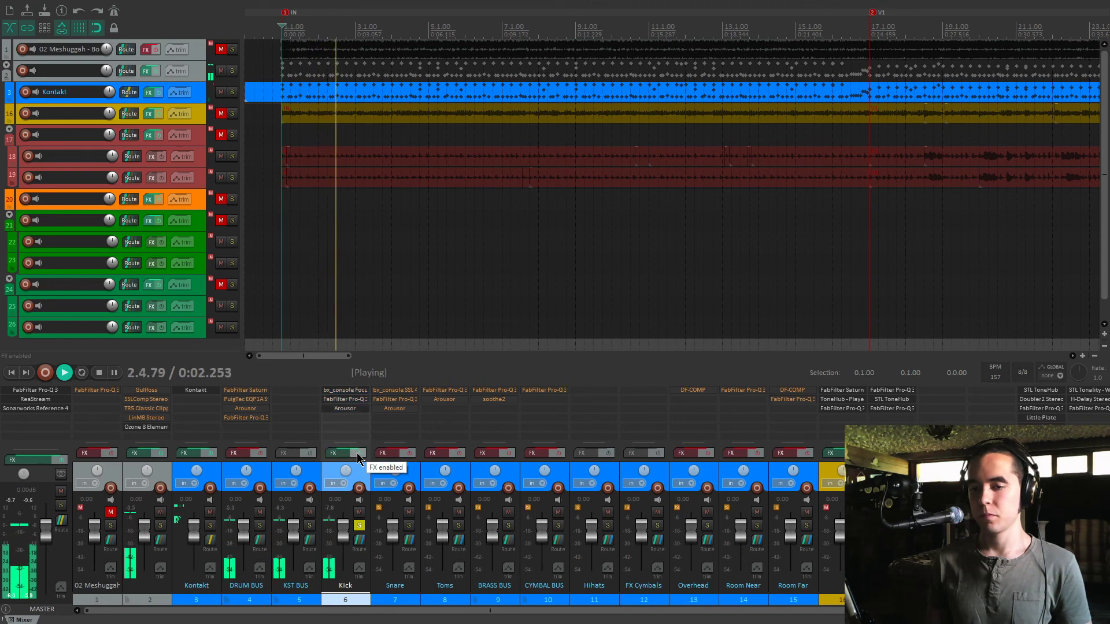
{"action": "left_click", "coordinate": [357, 453]}
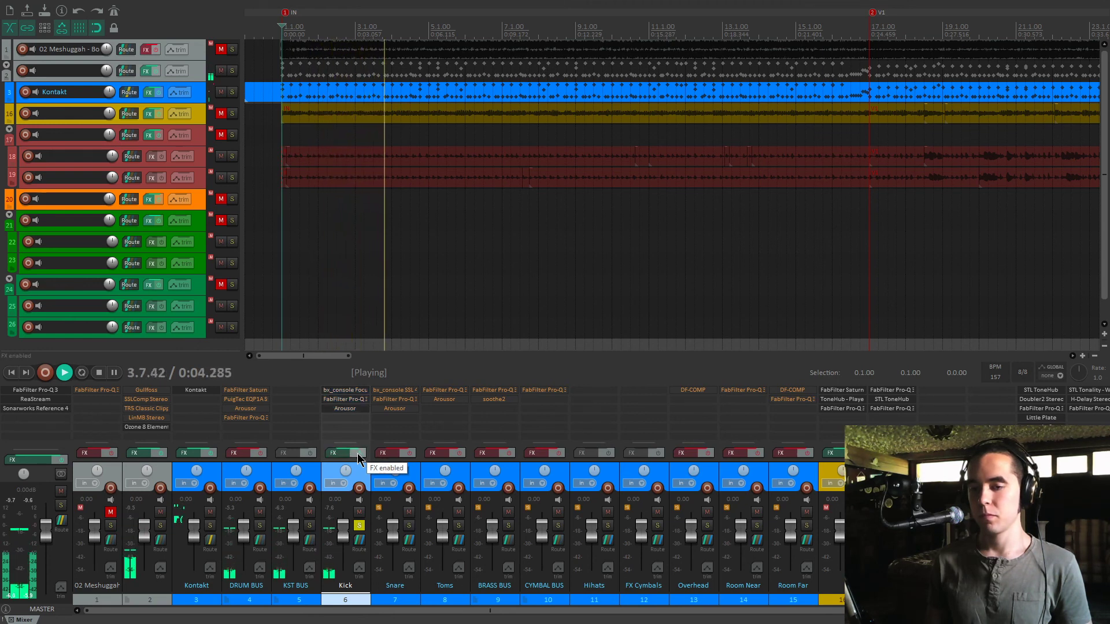
{"action": "key", "text": "space"}
{"action": "left_click", "coordinate": [357, 453]}
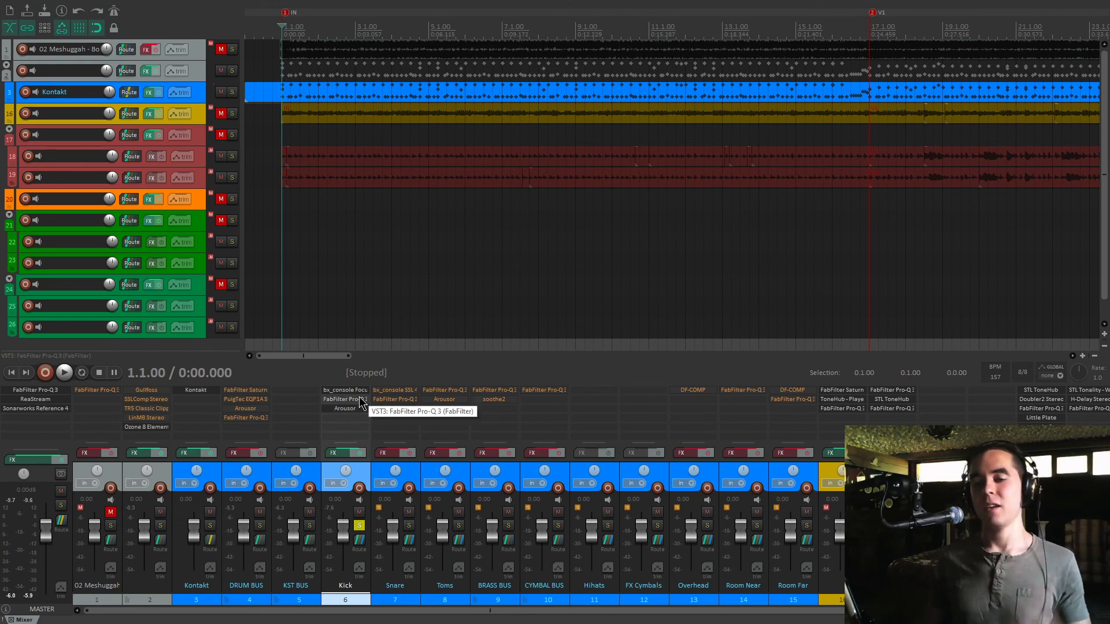
- Select Snare, unsolo Kick, enable the Snare effects, and open its chain to examine bx_console SSL 4000 E
{"action": "left_click", "coordinate": [406, 480]}
{"action": "left_click", "coordinate": [360, 525]}
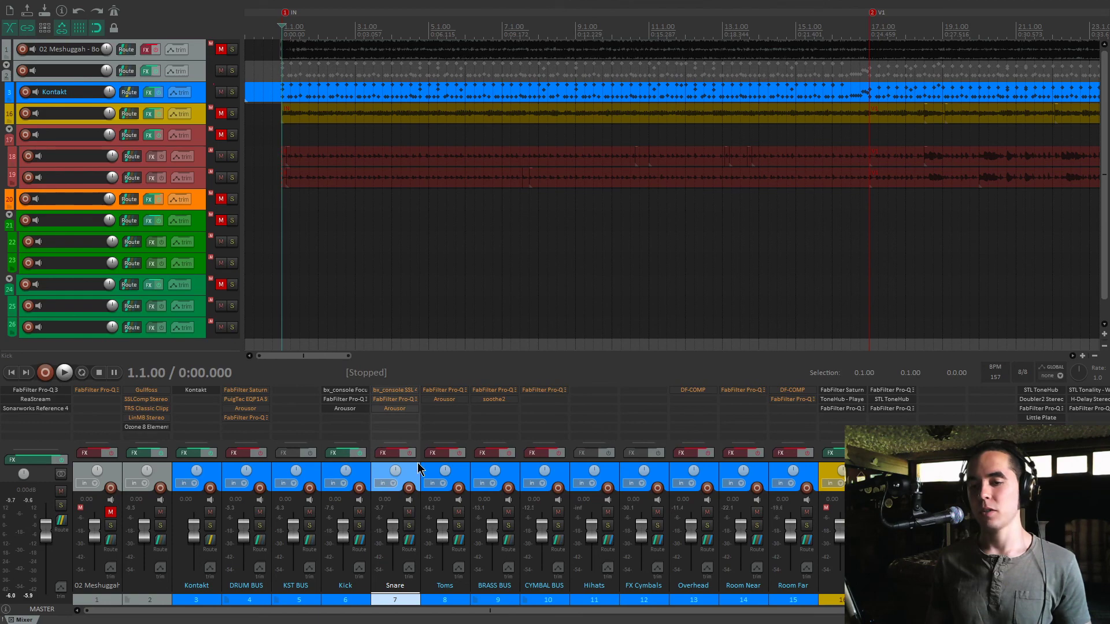
{"action": "left_click", "coordinate": [391, 457]}
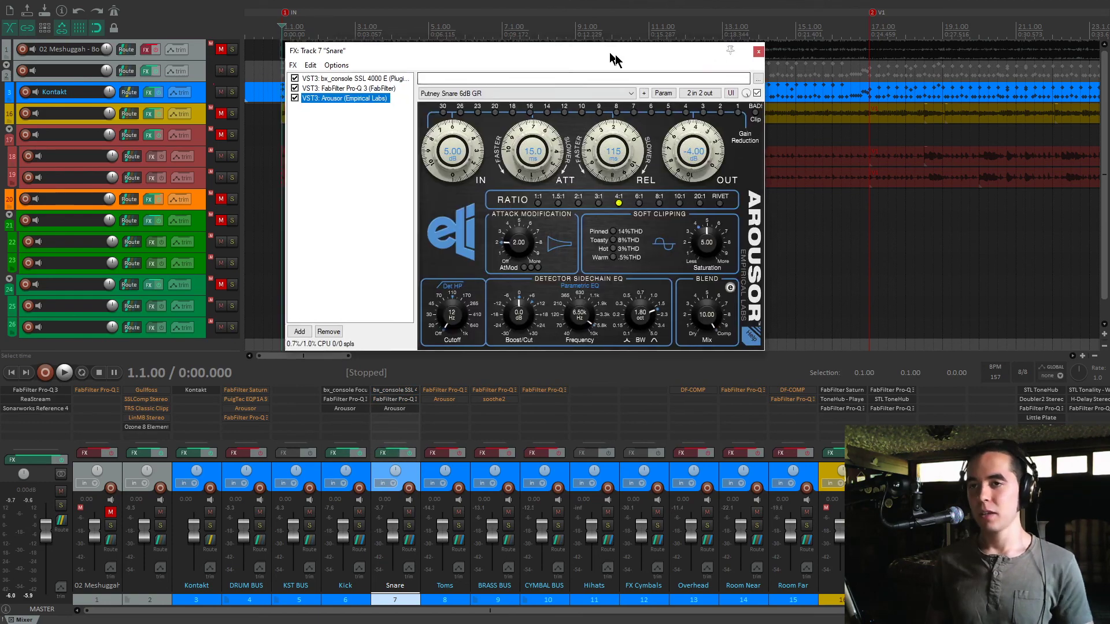
{"action": "left_click_drag", "start_coordinate": [505, 78], "coordinate": [572, 72]}
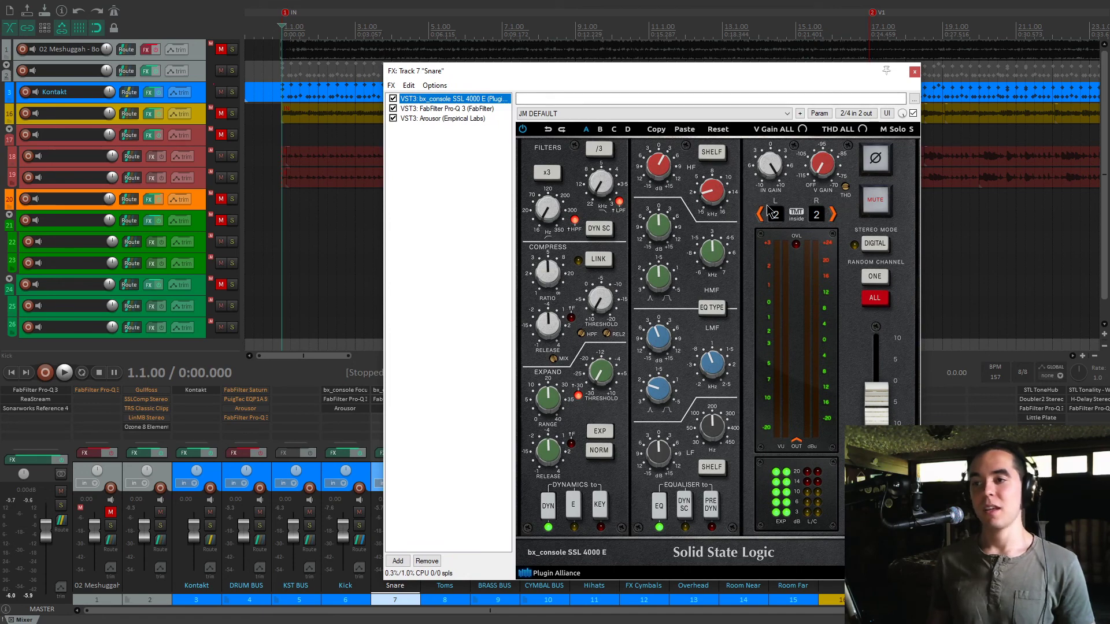
{"action": "left_click_drag", "start_coordinate": [799, 74], "coordinate": [779, 64]}
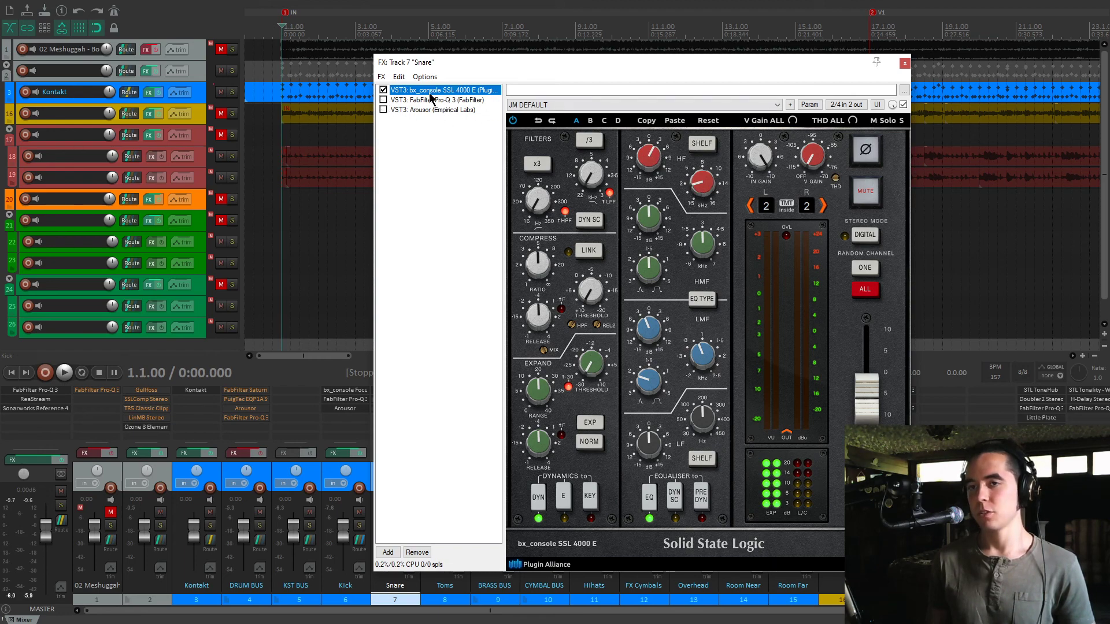
- Play the snare while comparing bx_console SSL 4000 E bypassed and enabled, and stop with it enabled
{"action": "key", "text": "space"}
{"action": "key", "text": "space"}
{"action": "left_click_drag", "start_coordinate": [559, 69], "coordinate": [608, 71]}
{"action": "key", "text": "space"}
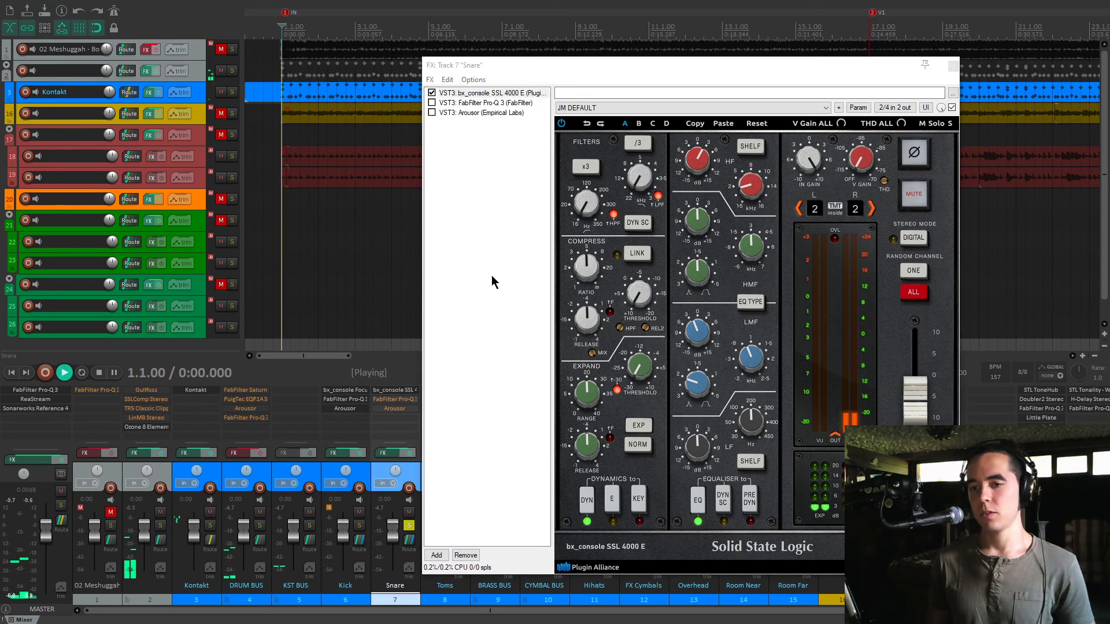
{"action": "left_click", "coordinate": [432, 92]}
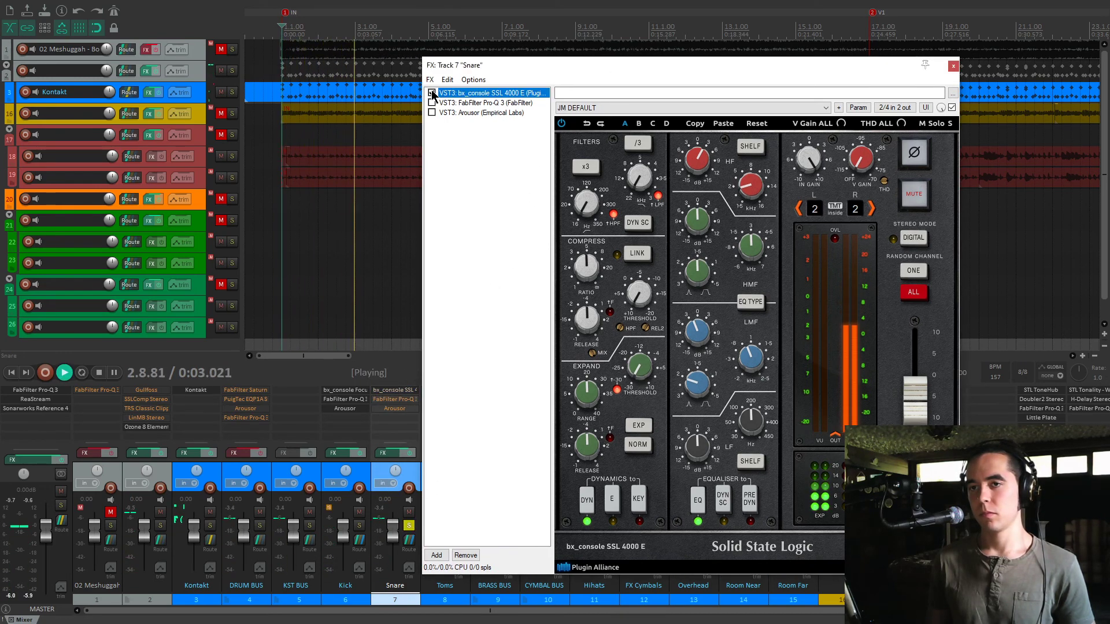
{"action": "left_click", "coordinate": [431, 93]}
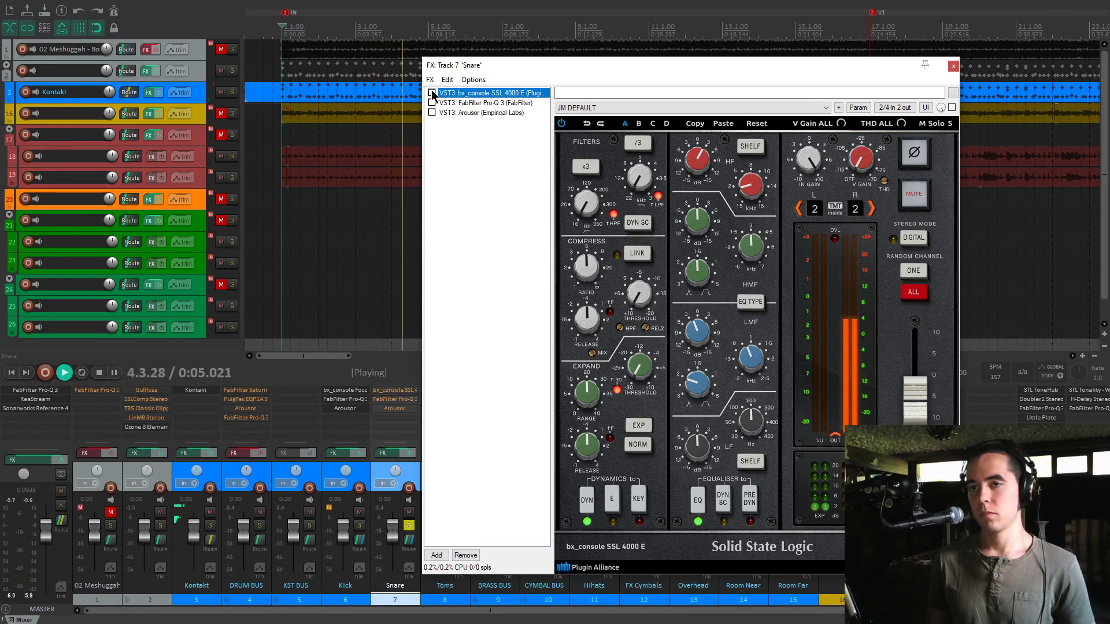
{"action": "left_click", "coordinate": [432, 92]}
{"action": "key", "text": "space"}
- Show and enable FabFilter Pro-Q 3 in the Snare chain, and solo its 200 Hz and 609 Hz bands during playback
{"action": "left_click", "coordinate": [445, 103]}
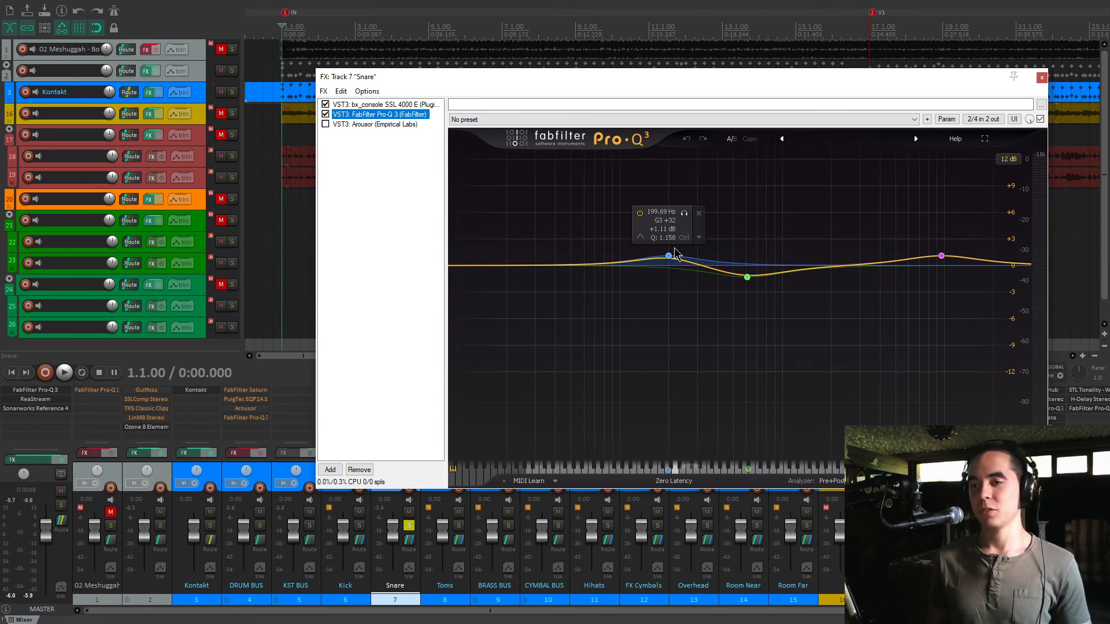
{"action": "left_click", "coordinate": [684, 214]}
{"action": "key", "text": "space"}
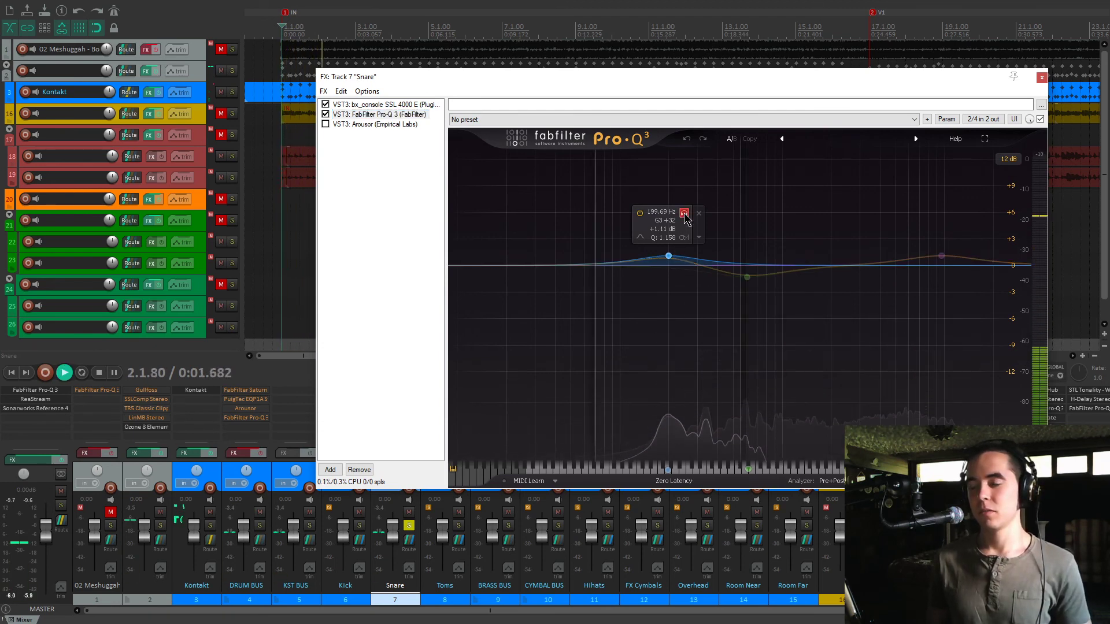
{"action": "key", "text": "space"}
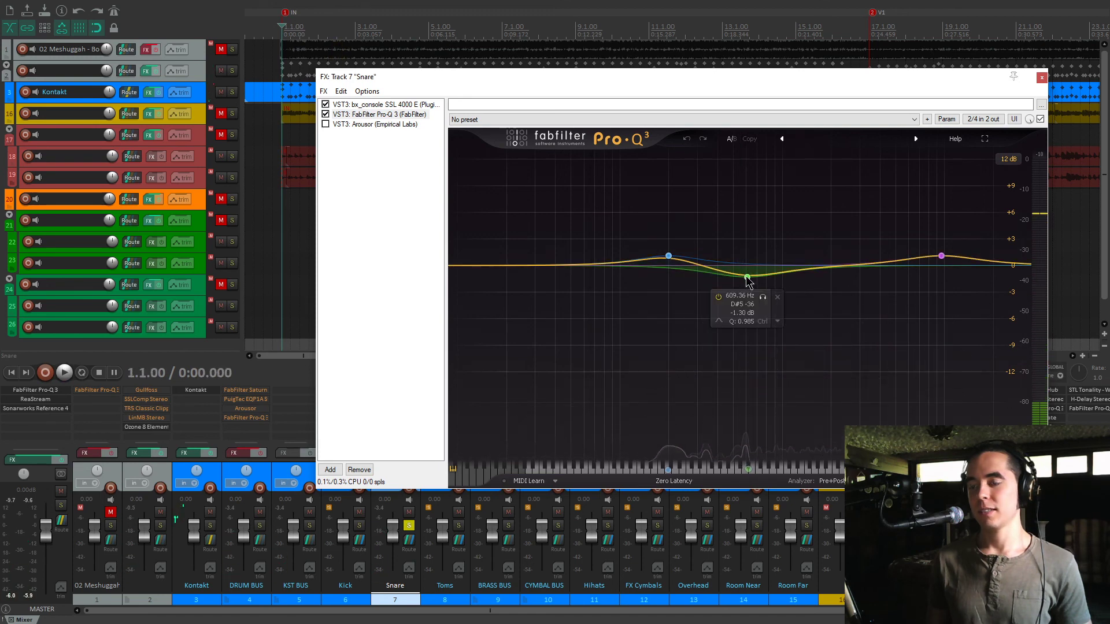
{"action": "left_click", "coordinate": [763, 297]}
{"action": "key", "text": "space"}
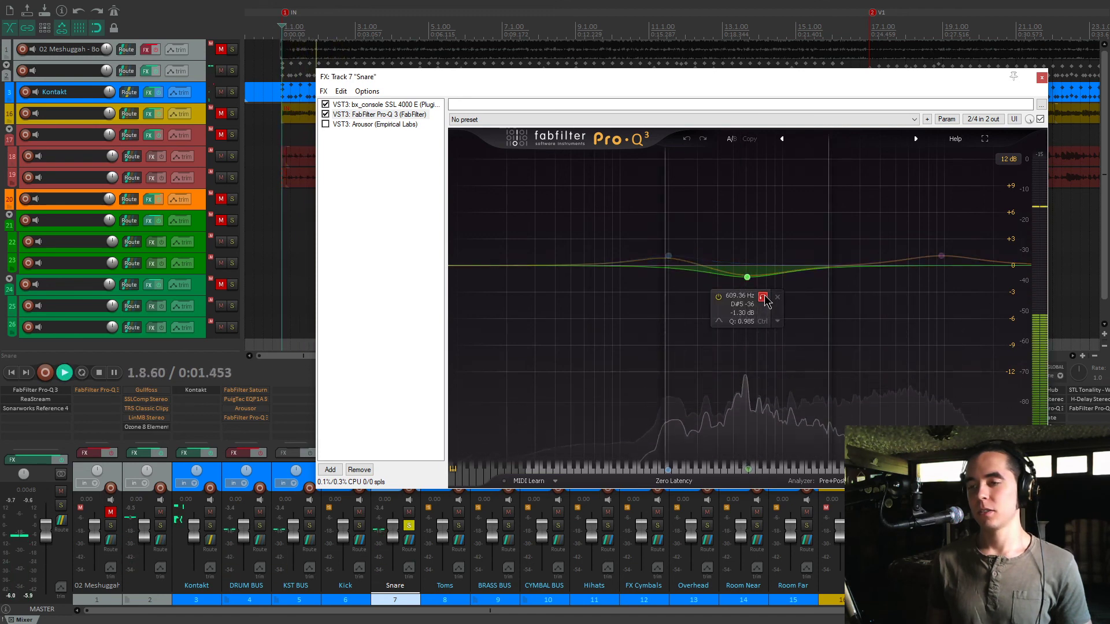
- Audition the Snare EQ's 9.6 kHz boost on its own, return to the full curve, and stop playback
{"action": "mouse_move", "coordinate": [941, 257]}
{"action": "key", "text": "space"}
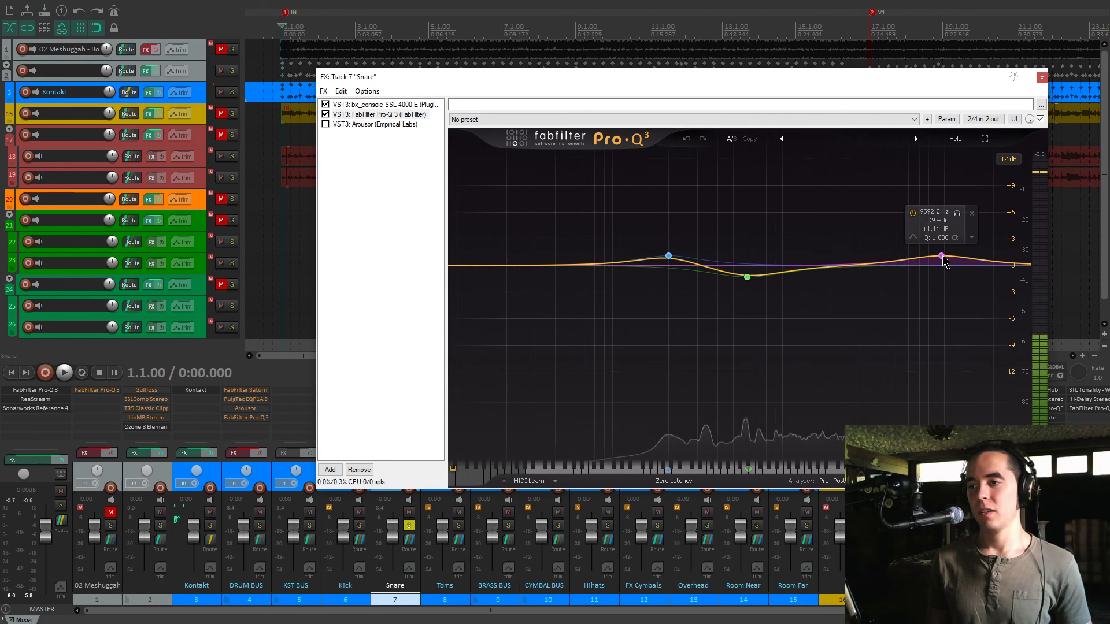
{"action": "left_click", "coordinate": [957, 215]}
{"action": "key", "text": "space"}
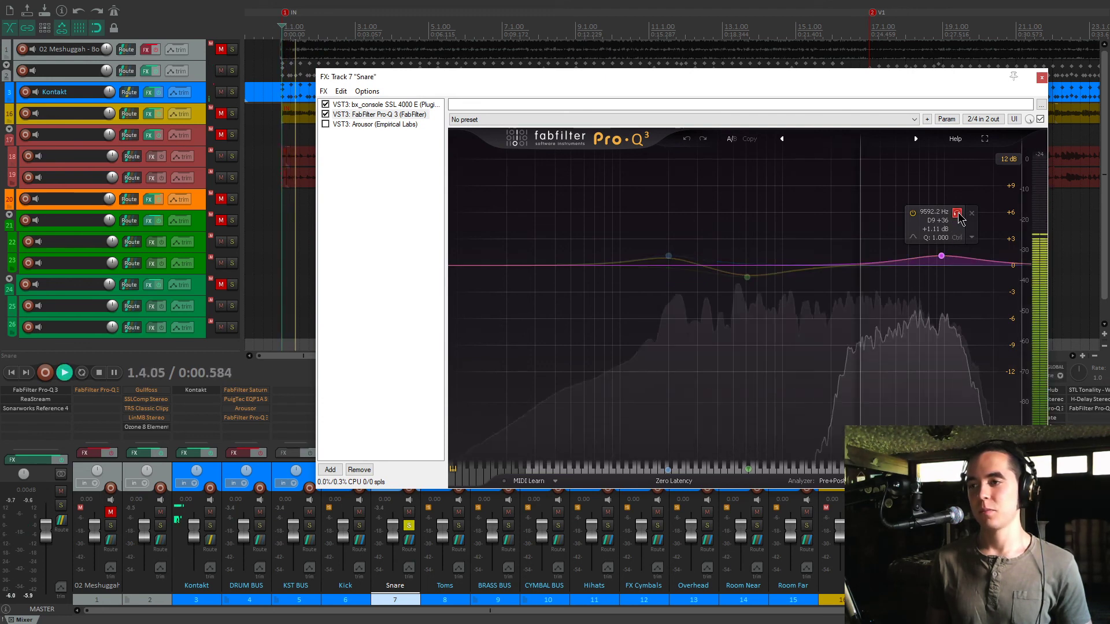
{"action": "left_click", "coordinate": [957, 215]}
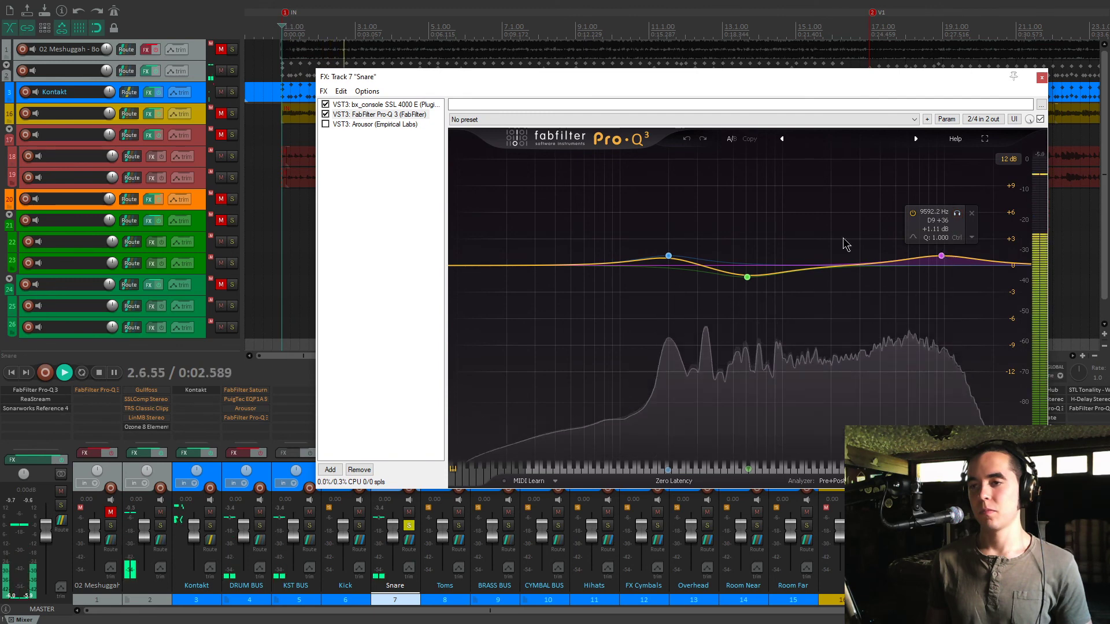
{"action": "key", "text": "space"}
- Show and enable Arousor in the Snare chain, and play the snare through its compression
{"action": "left_click", "coordinate": [344, 127]}
{"action": "left_click", "coordinate": [325, 124]}
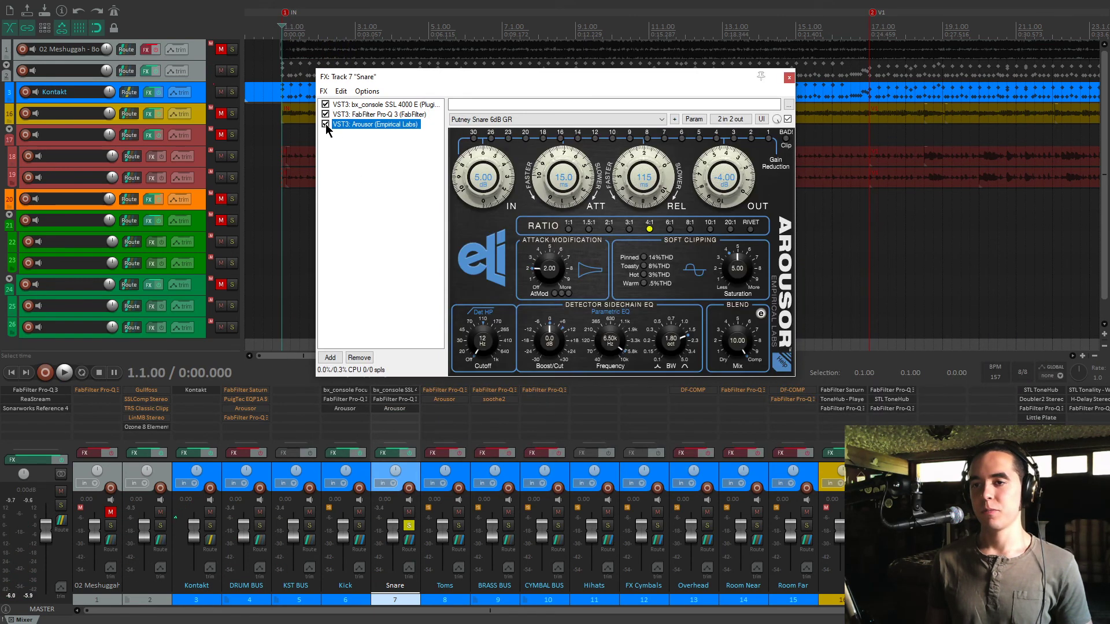
{"action": "left_click_drag", "start_coordinate": [470, 77], "coordinate": [488, 76]}
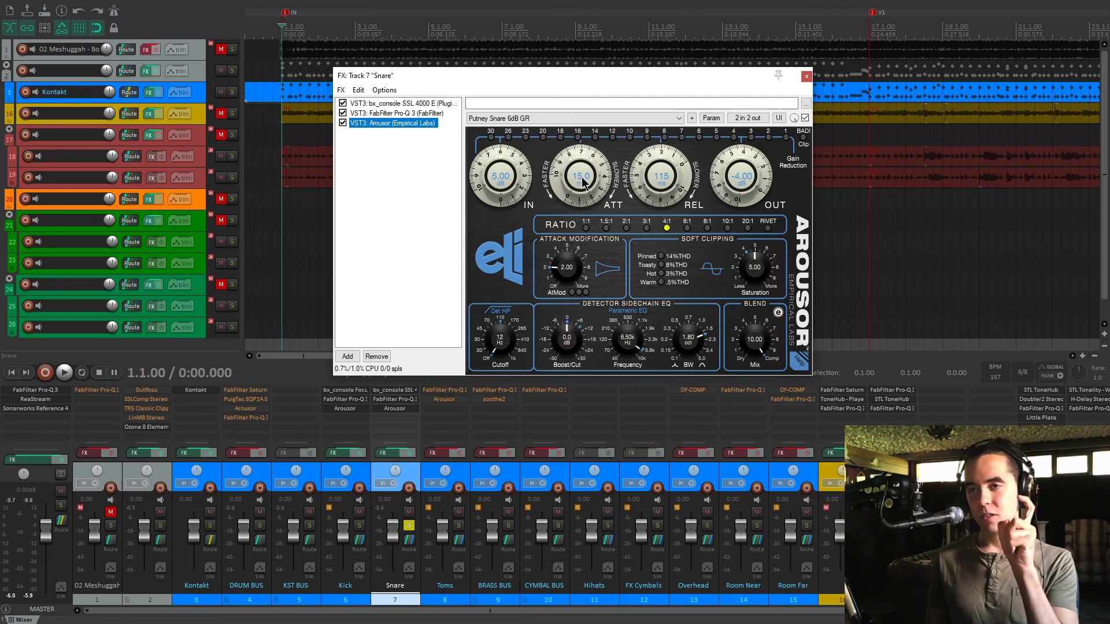
{"action": "key", "text": "space"}
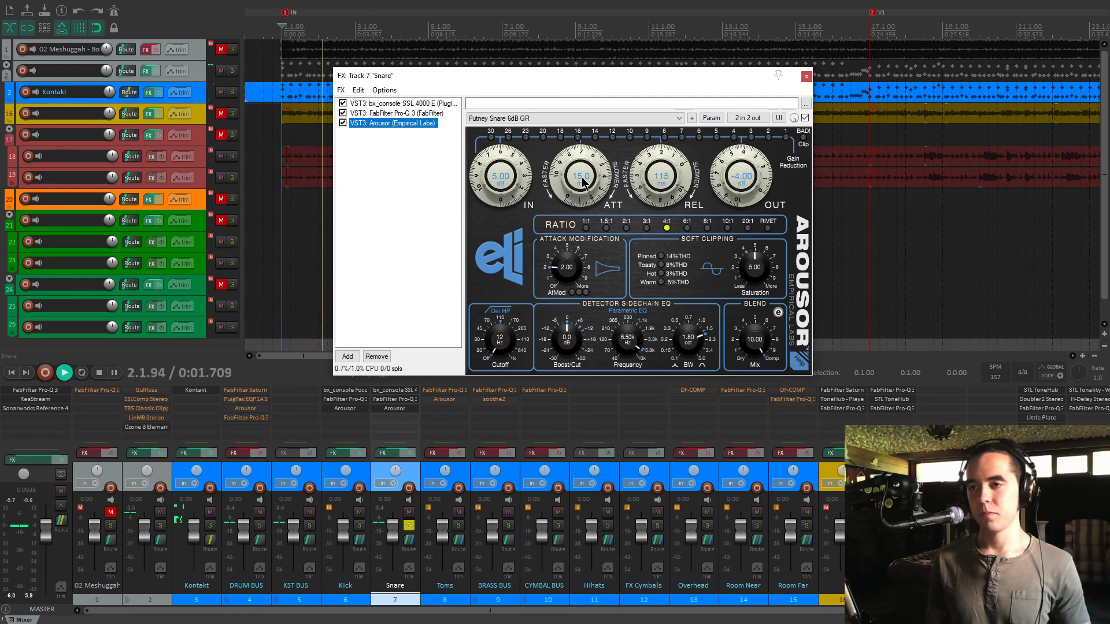
{"action": "key", "text": "space"}
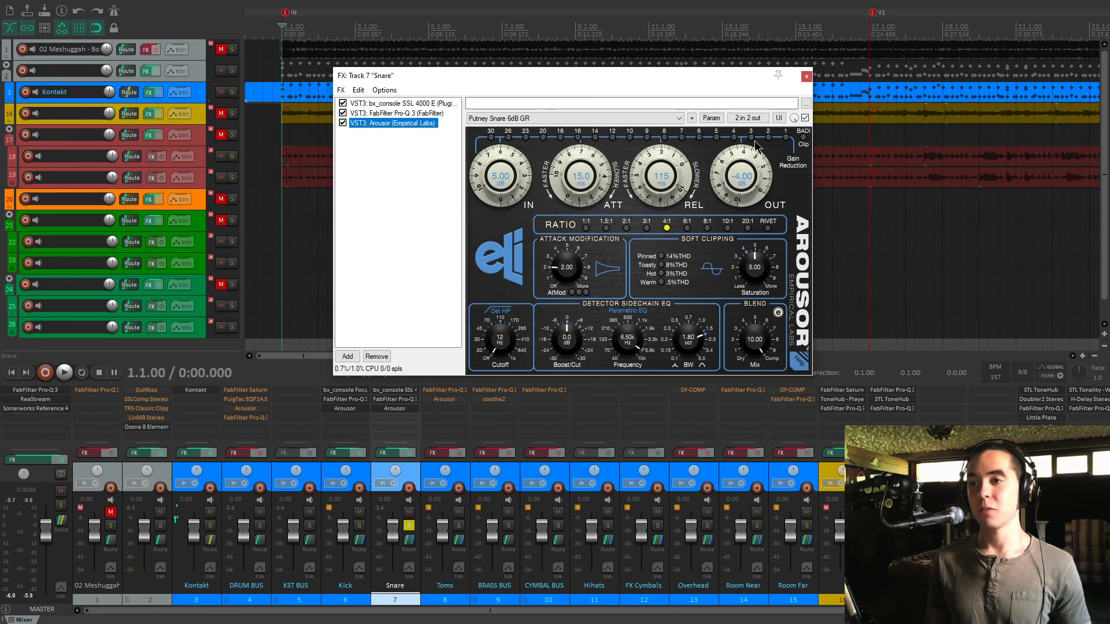
- Play the snare while comparing its whole effects chain bypassed and enabled, and close the effects window with the effects enabled
{"action": "key", "text": "space"}
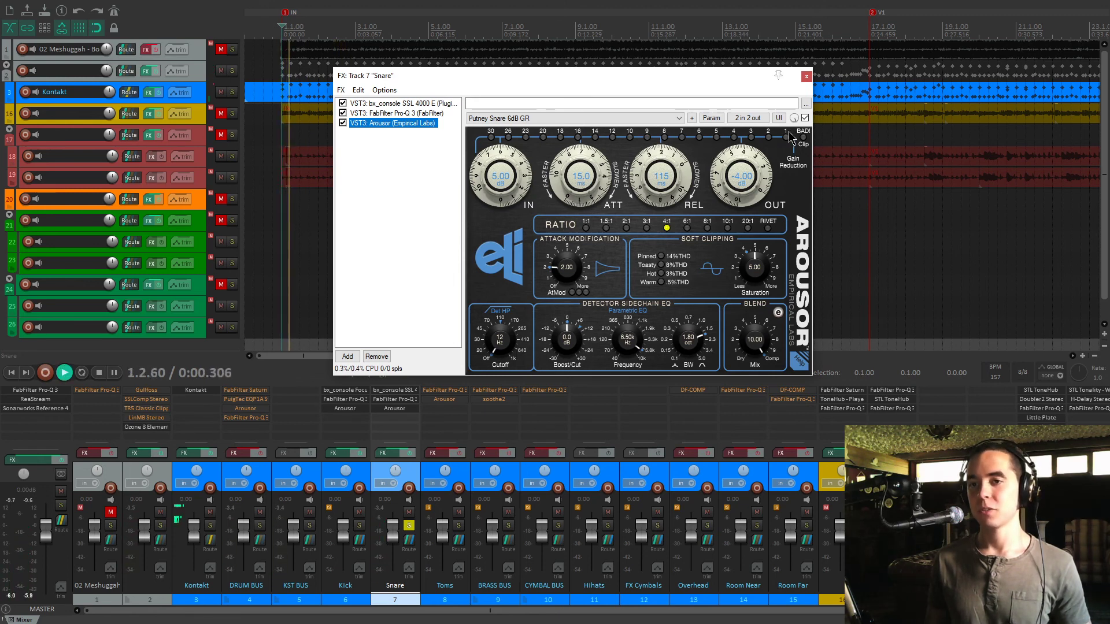
{"action": "left_click", "coordinate": [409, 454]}
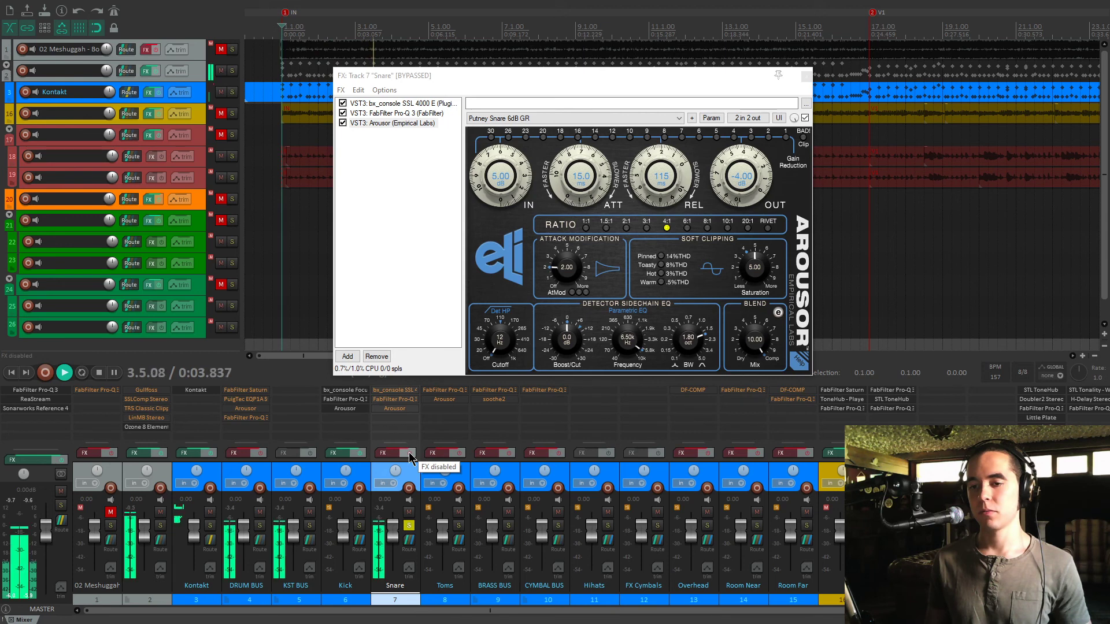
{"action": "left_click", "coordinate": [409, 454]}
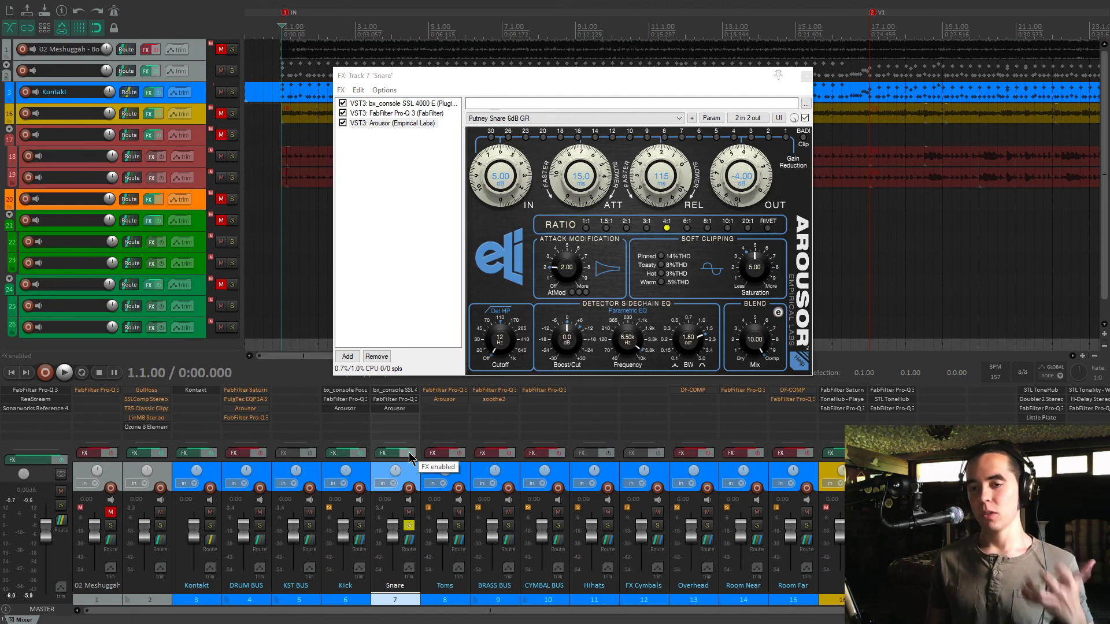
{"action": "left_click", "coordinate": [805, 76]}
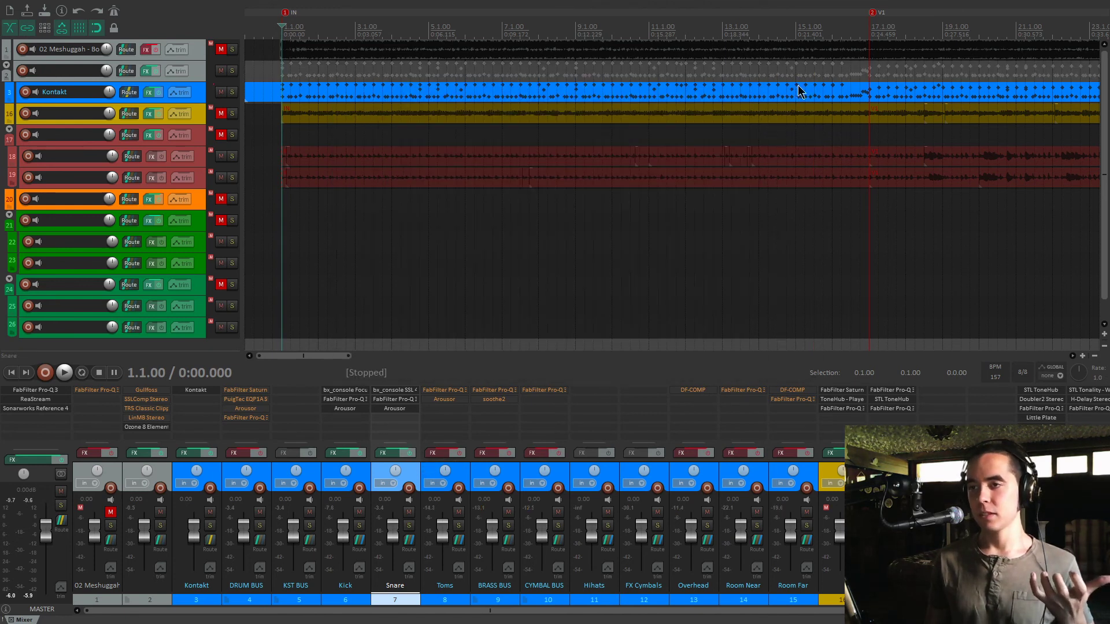
- Solo Toms instead of Snare, open the Kontakt MIDI item, and play the tom notes around bar 148
{"action": "left_click", "coordinate": [458, 526]}
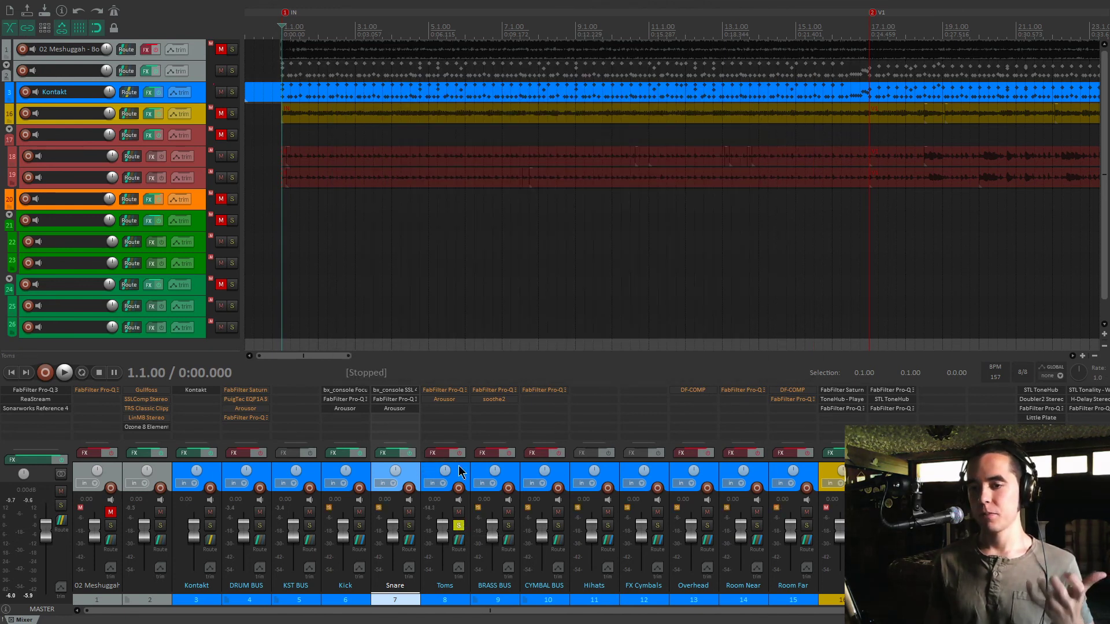
{"action": "double_click", "coordinate": [610, 104]}
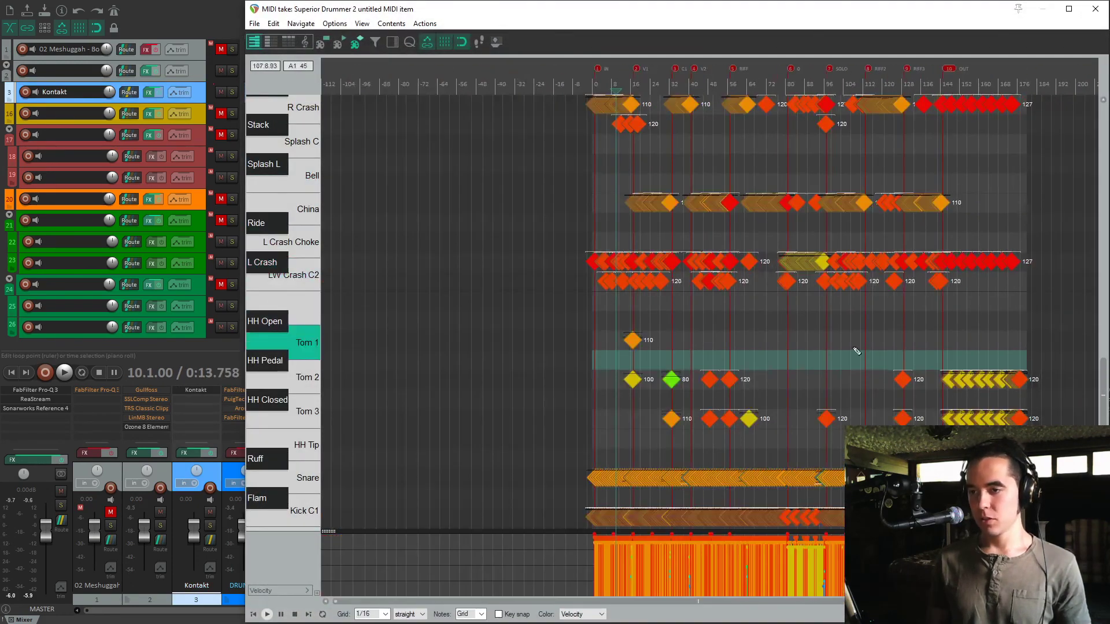
{"action": "left_click", "coordinate": [951, 352]}
{"action": "key", "text": "space"}
{"action": "scroll", "coordinate": [817, 367], "scroll_direction": "up", "scroll_amount": 8}
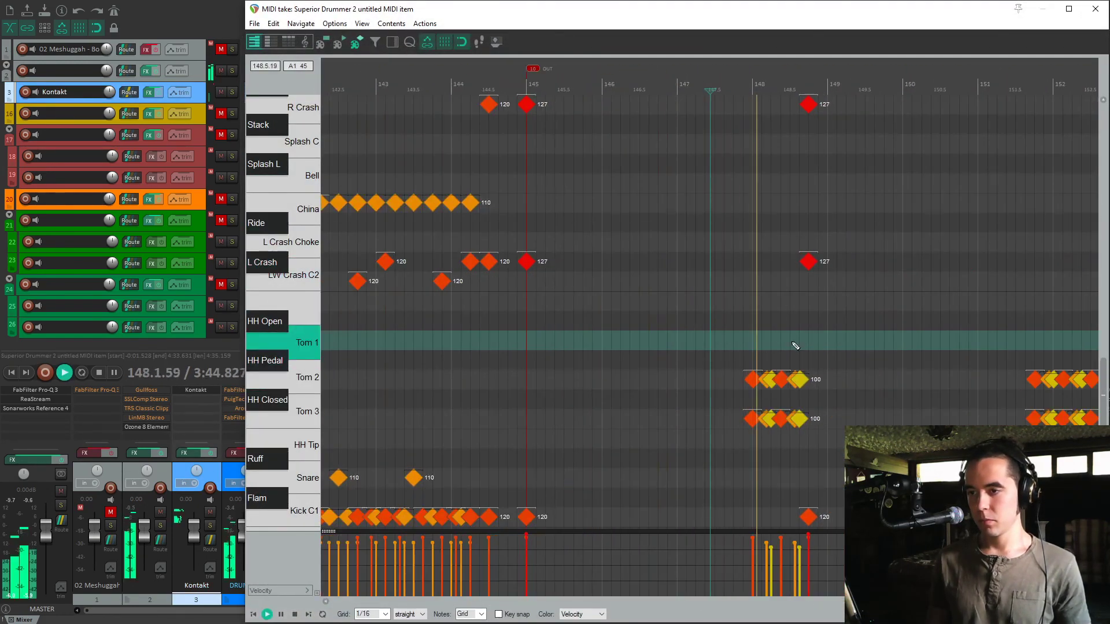
- Close the MIDI editor, play the unprocessed toms from the passage at bar 151, and stop playback
{"action": "left_click", "coordinate": [1096, 9]}
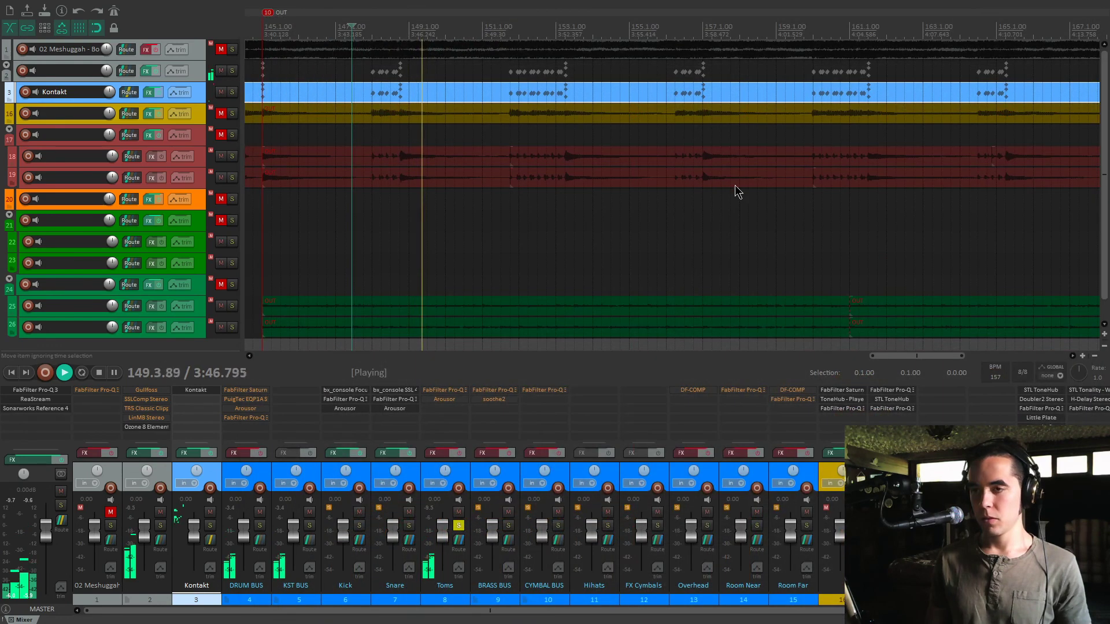
{"action": "left_click", "coordinate": [509, 132]}
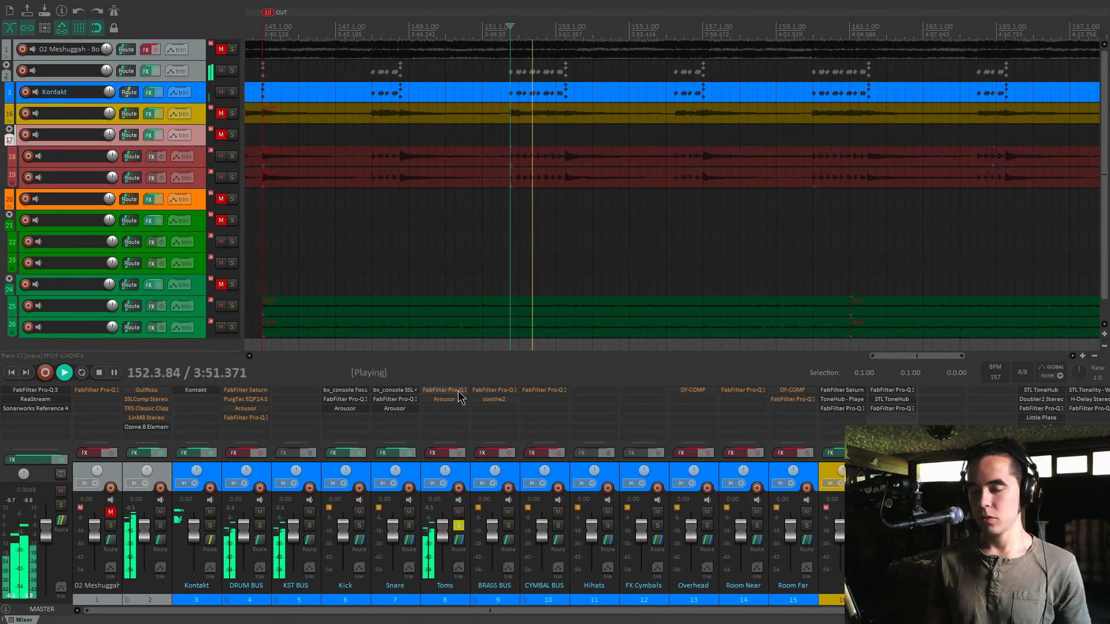
{"action": "key", "text": "space"}
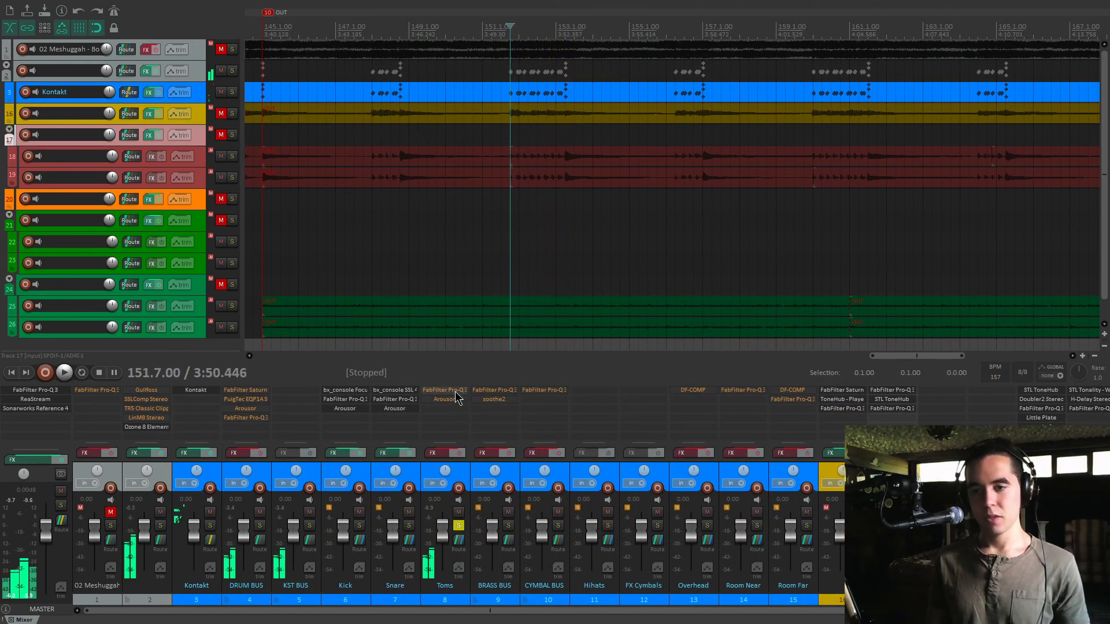
- Enable the Toms effects, open FabFilter Pro-Q 3, and play the toms with its 496 Hz cut soloed
{"action": "left_click", "coordinate": [460, 453]}
{"action": "left_click", "coordinate": [444, 391]}
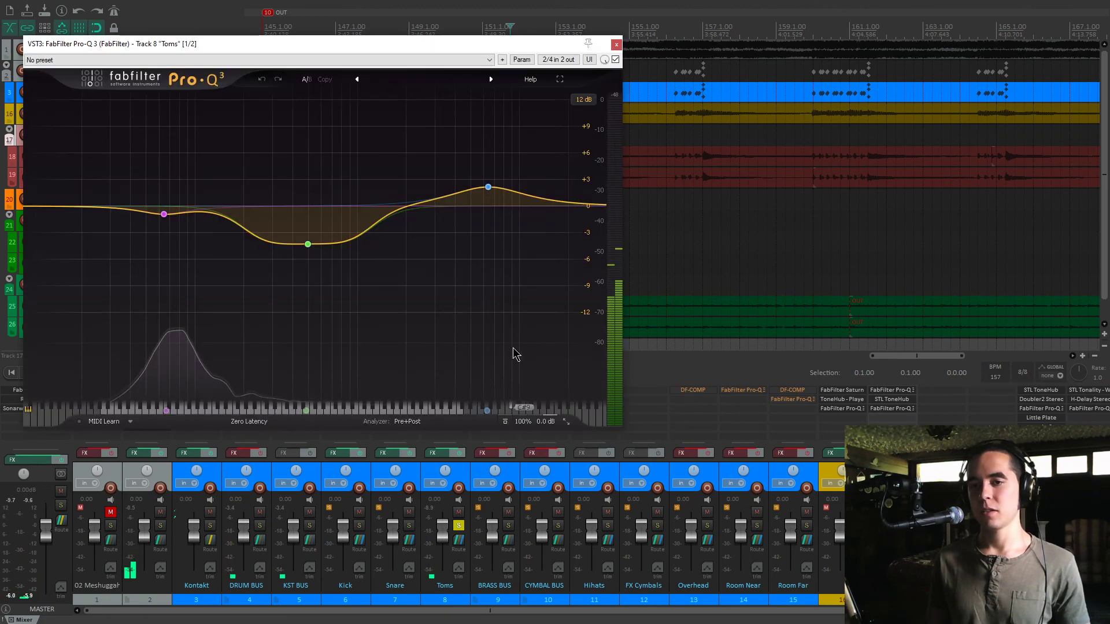
{"action": "left_click_drag", "start_coordinate": [466, 46], "coordinate": [756, 145]}
{"action": "mouse_move", "coordinate": [577, 330]}
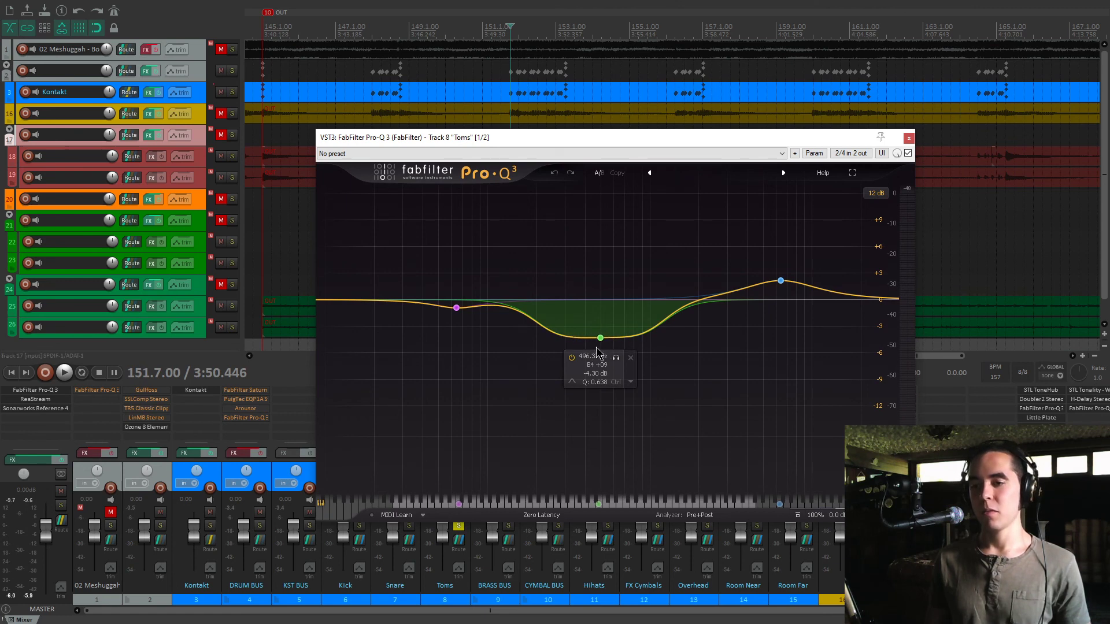
{"action": "left_click", "coordinate": [615, 357]}
{"action": "key", "text": "space"}
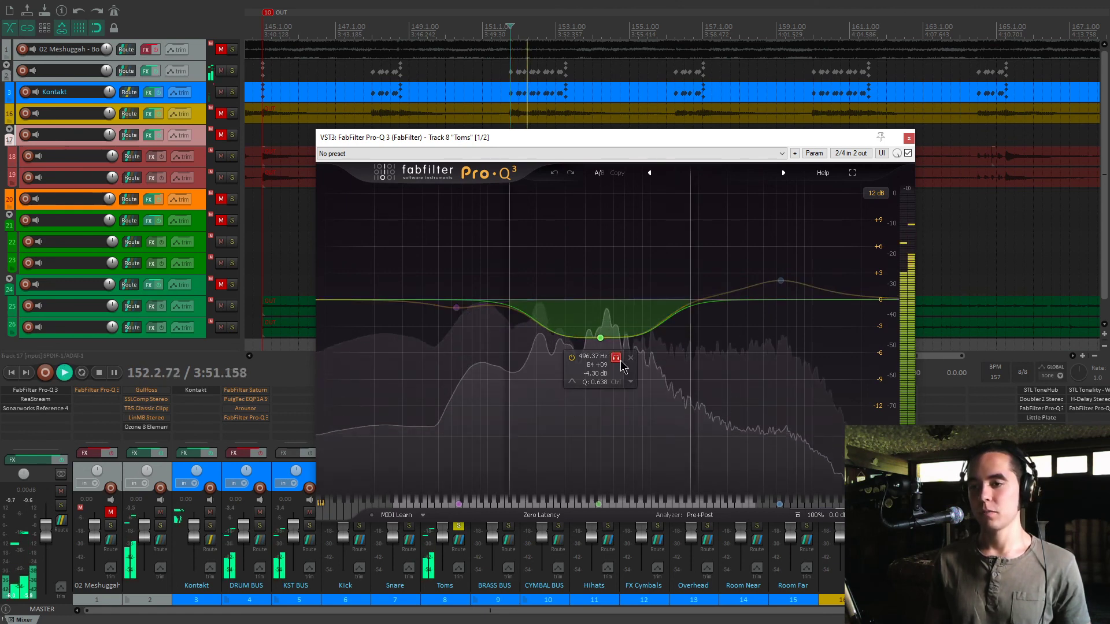
{"action": "key", "text": "space"}
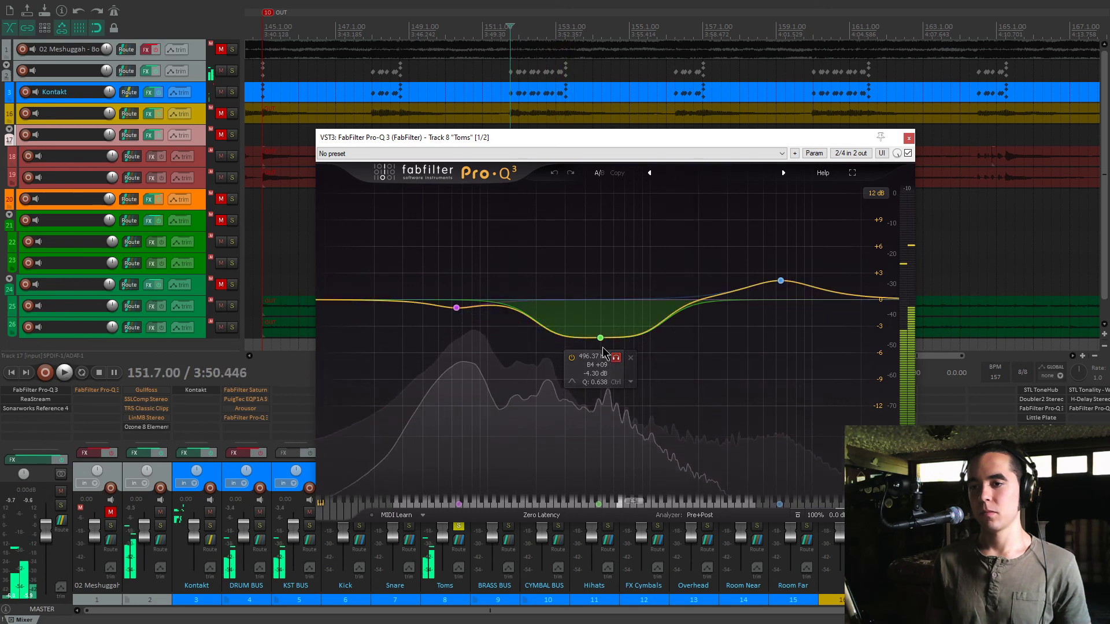
- Bypass Arousor on Toms with Pro-Q 3 kept enabled, and examine the EQ's 64 Hz cut and 6.4 kHz boost
{"action": "left_click_drag", "start_coordinate": [646, 141], "coordinate": [808, 96]}
{"action": "left_click", "coordinate": [444, 391], "text": "shift"}
{"action": "left_click", "coordinate": [447, 403], "text": "shift"}
{"action": "mouse_move", "coordinate": [621, 265]}
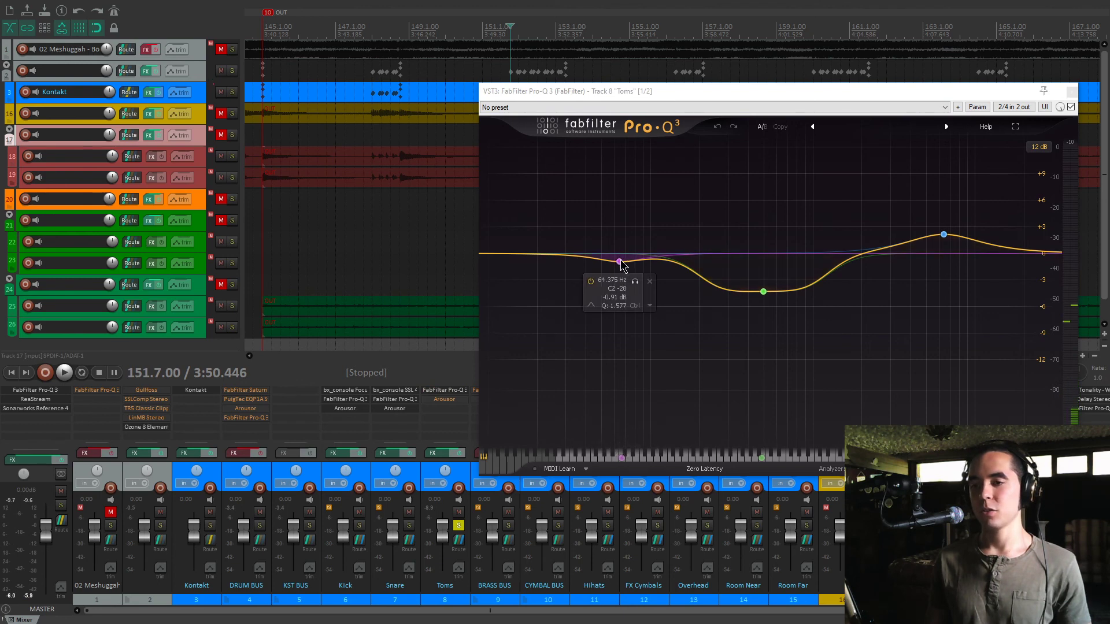
{"action": "mouse_move", "coordinate": [951, 244]}
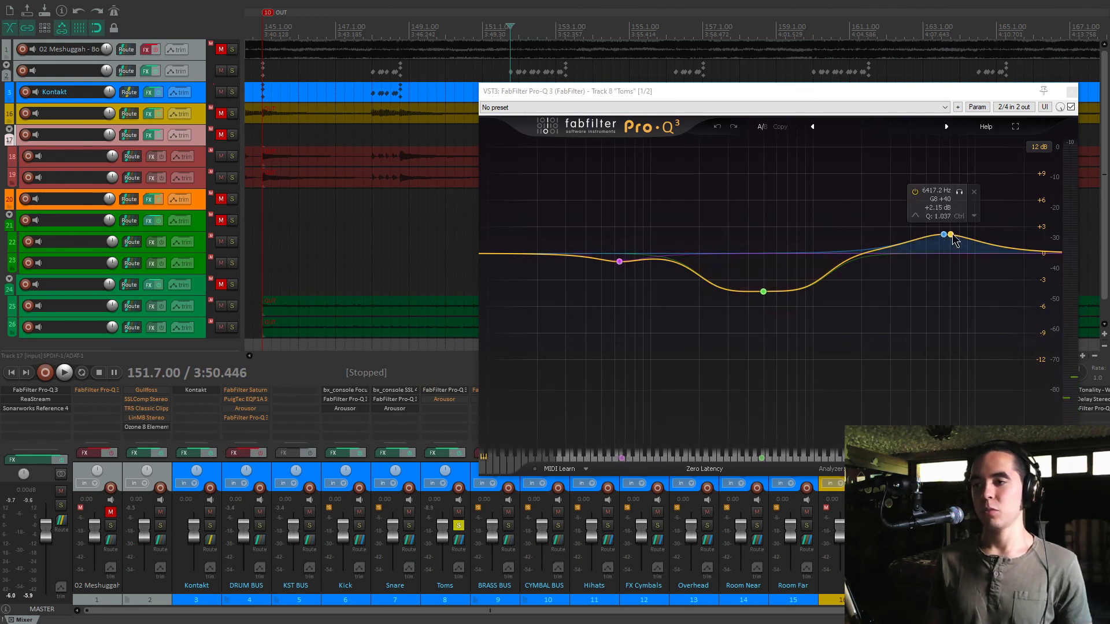
- Play the toms while comparing Pro-Q 3 bypassed and enabled, leave it enabled, close its window, and stop playback
{"action": "key", "text": "space"}
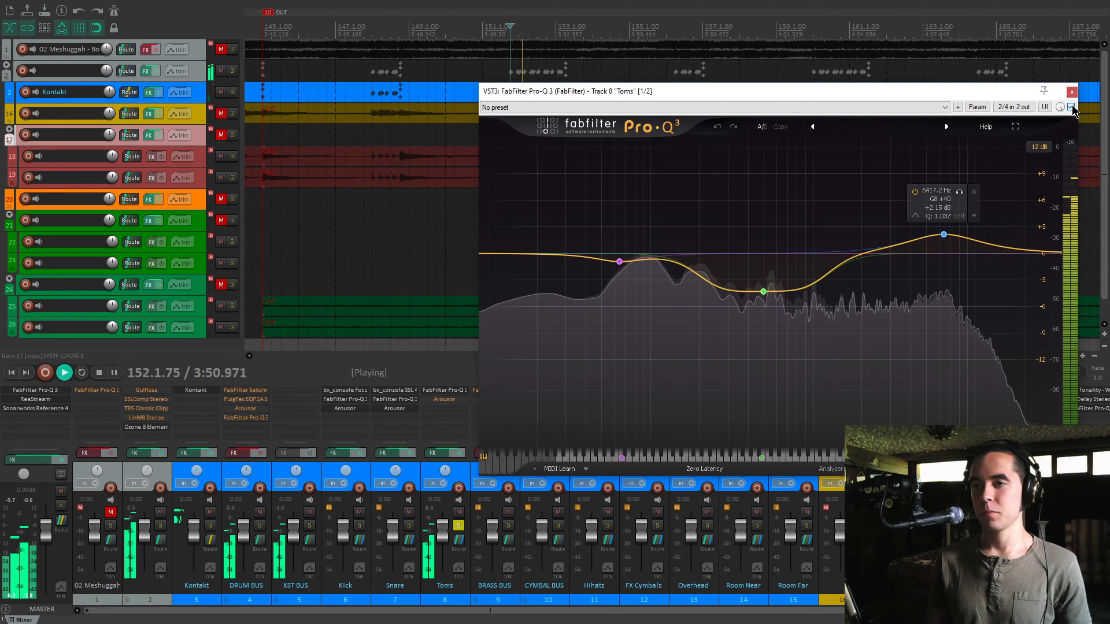
{"action": "left_click", "coordinate": [1071, 106]}
{"action": "left_click", "coordinate": [1071, 107]}
{"action": "left_click", "coordinate": [1071, 107]}
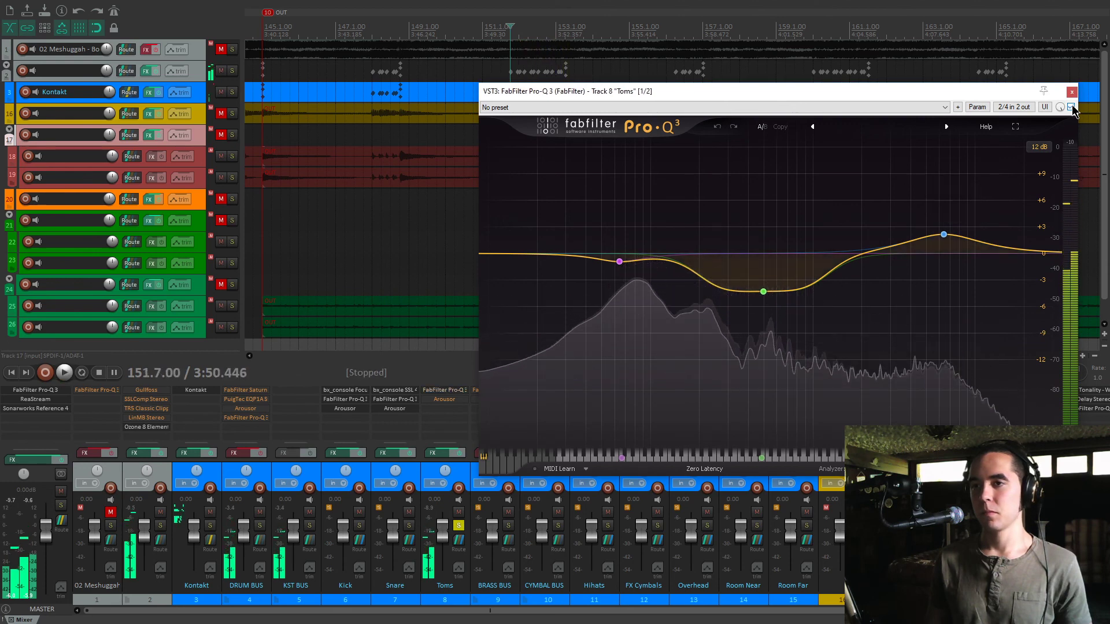
{"action": "left_click", "coordinate": [1072, 107]}
{"action": "left_click", "coordinate": [1071, 107]}
{"action": "left_click", "coordinate": [1071, 107]}
{"action": "left_click", "coordinate": [1071, 92]}
{"action": "key", "text": "space"}
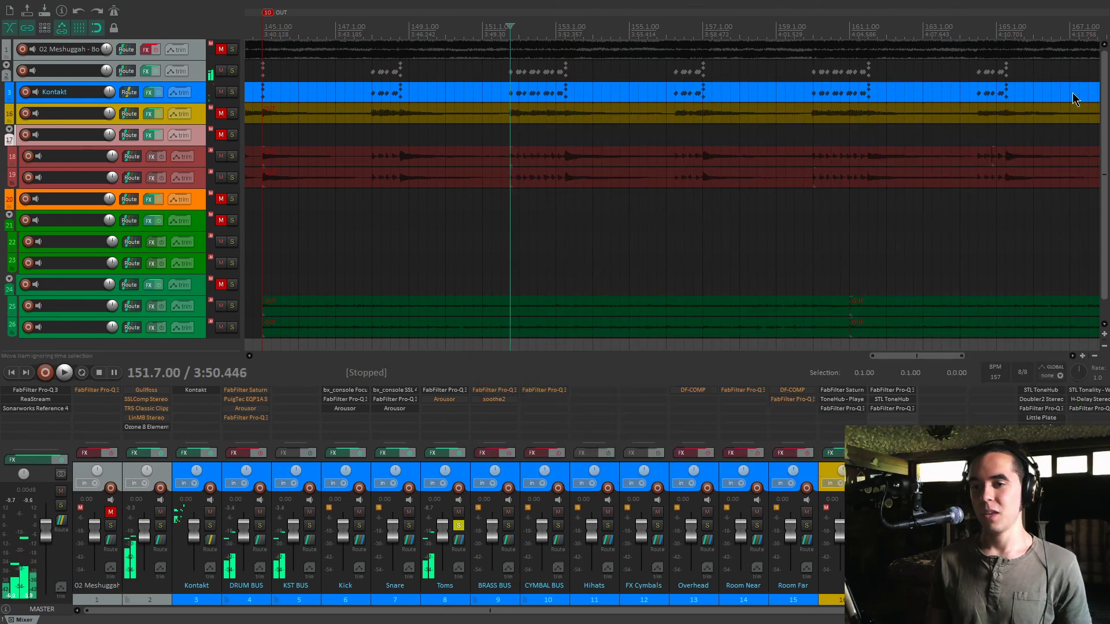
- Open Arousor on the Toms track, play the toms through it, and stop playback
{"action": "left_click", "coordinate": [453, 403]}
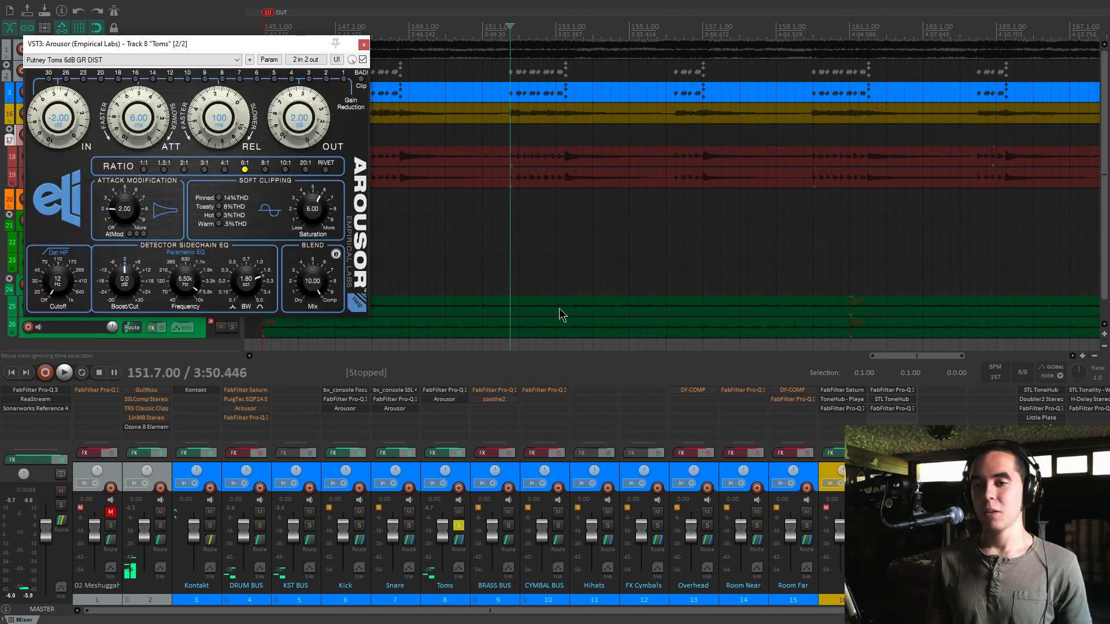
{"action": "left_click_drag", "start_coordinate": [224, 48], "coordinate": [711, 128]}
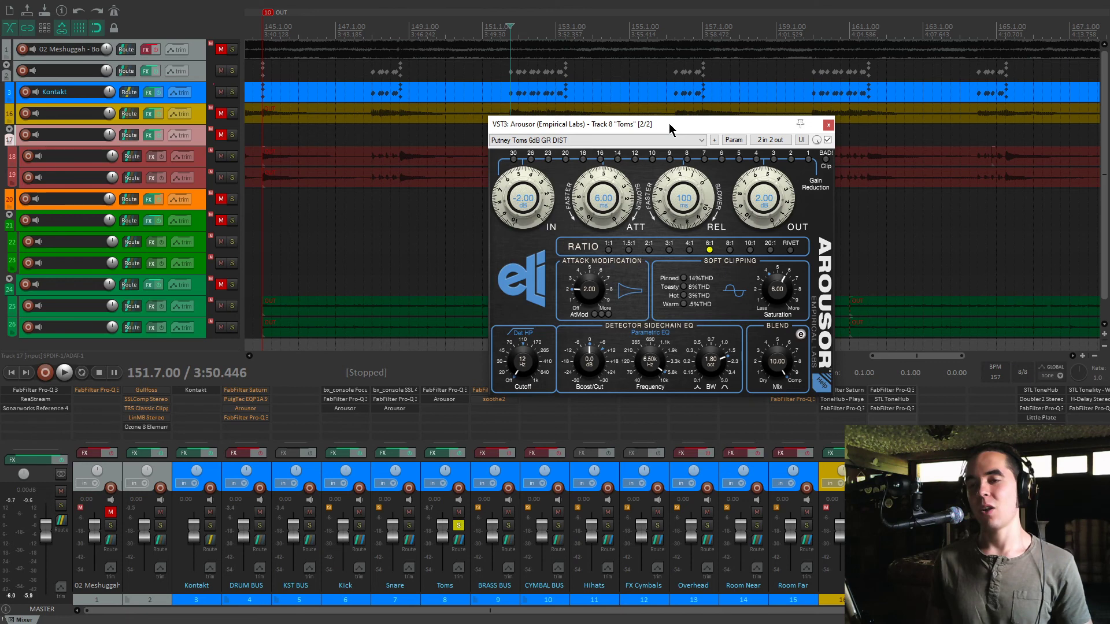
{"action": "left_click_drag", "start_coordinate": [677, 130], "coordinate": [722, 128]}
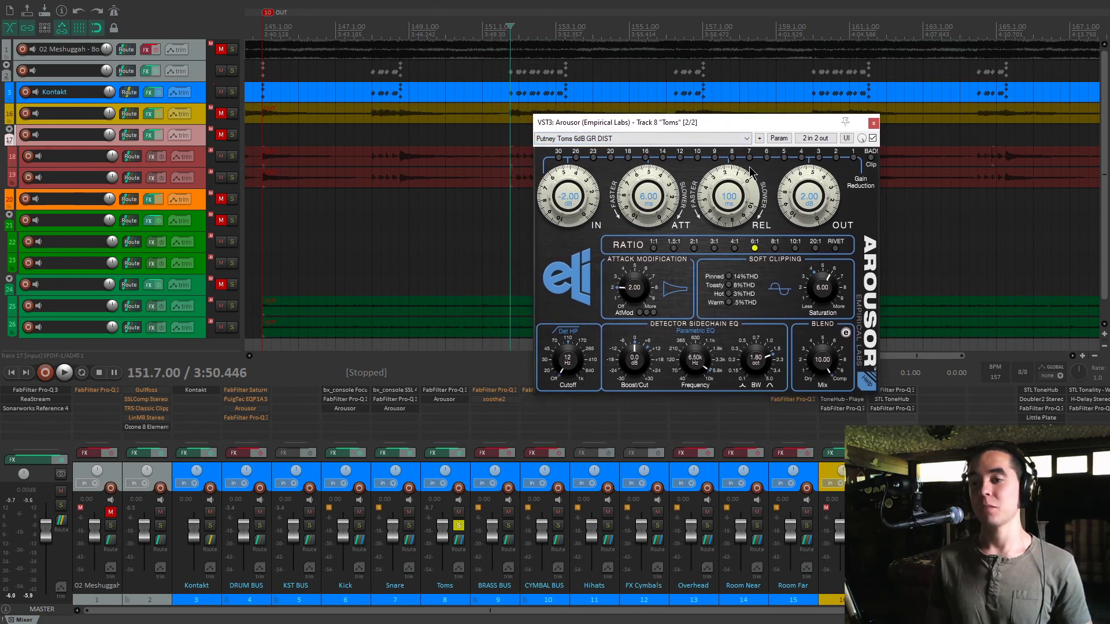
{"action": "left_click_drag", "start_coordinate": [760, 129], "coordinate": [759, 134]}
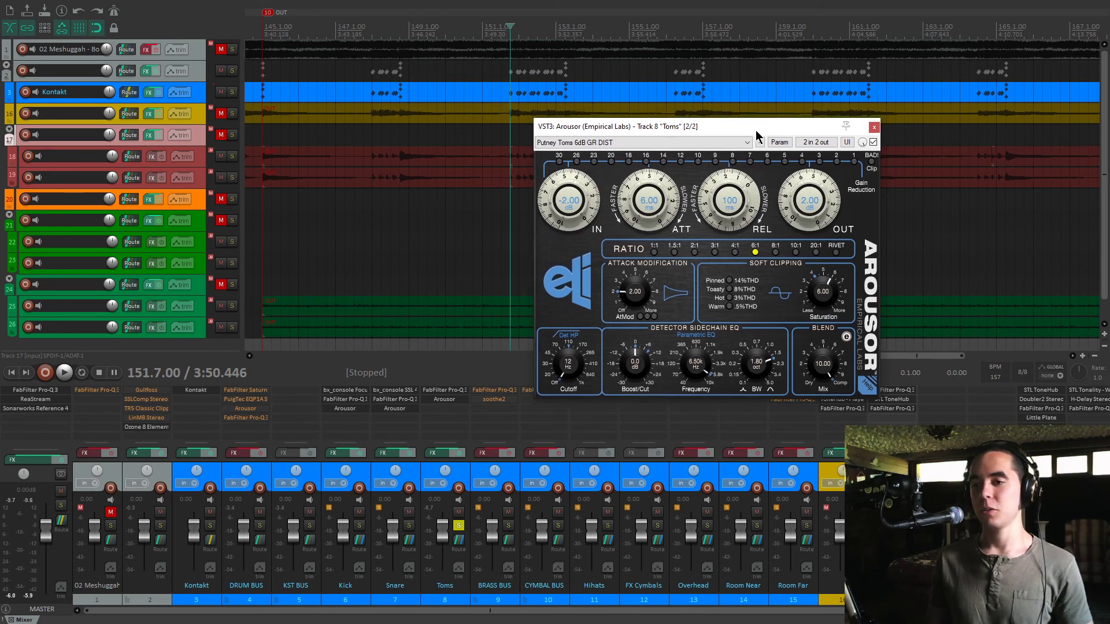
{"action": "key", "text": "space"}
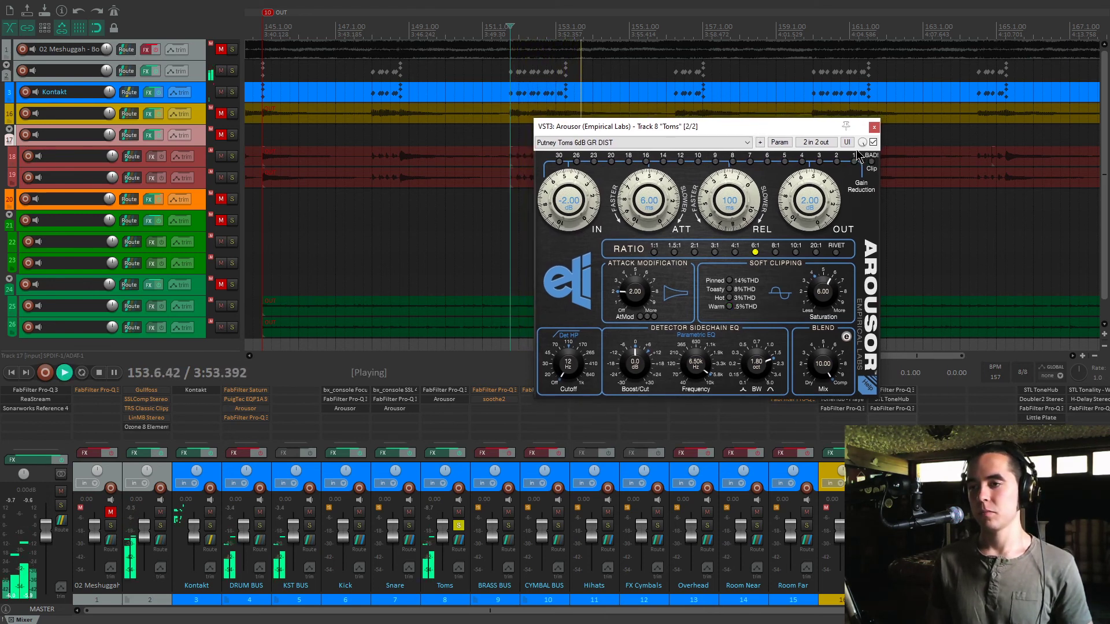
{"action": "key", "text": "space"}
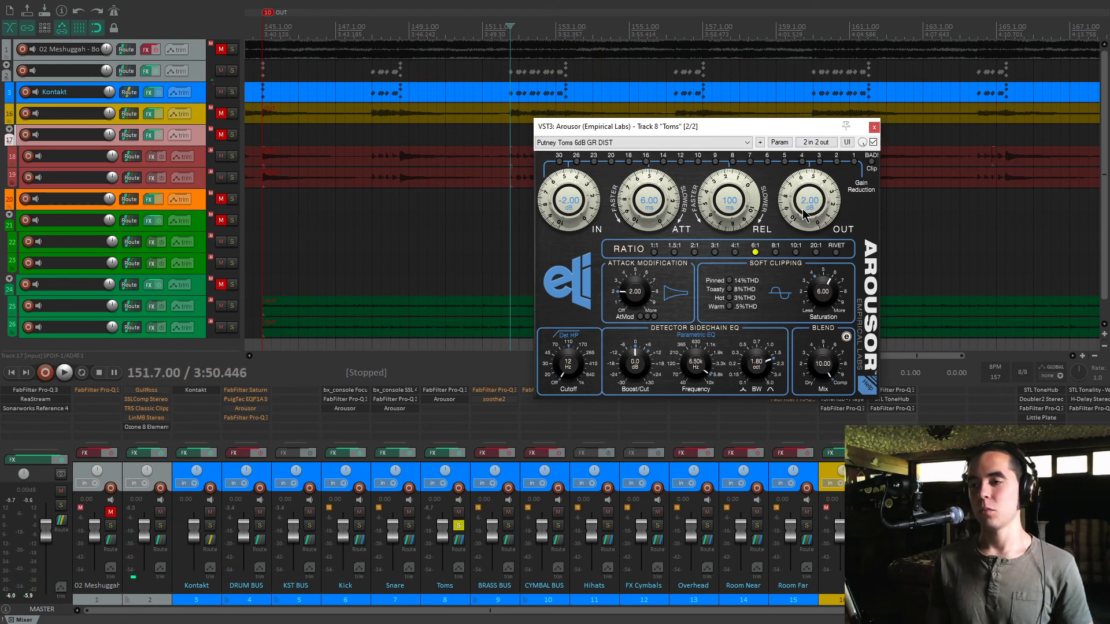
- Set Arousor's output to 3.60 dB on Toms while playing the passage, stop playback, and close its window
{"action": "key", "text": "space"}
{"action": "scroll", "coordinate": [806, 208], "scroll_direction": "up", "scroll_amount": 8}
{"action": "scroll", "coordinate": [809, 209], "scroll_direction": "down", "scroll_amount": 8}
{"action": "key", "text": "space"}
{"action": "scroll", "coordinate": [828, 212], "scroll_direction": "up", "scroll_amount": 2}
{"action": "scroll", "coordinate": [828, 212], "scroll_direction": "down", "scroll_amount": 2}
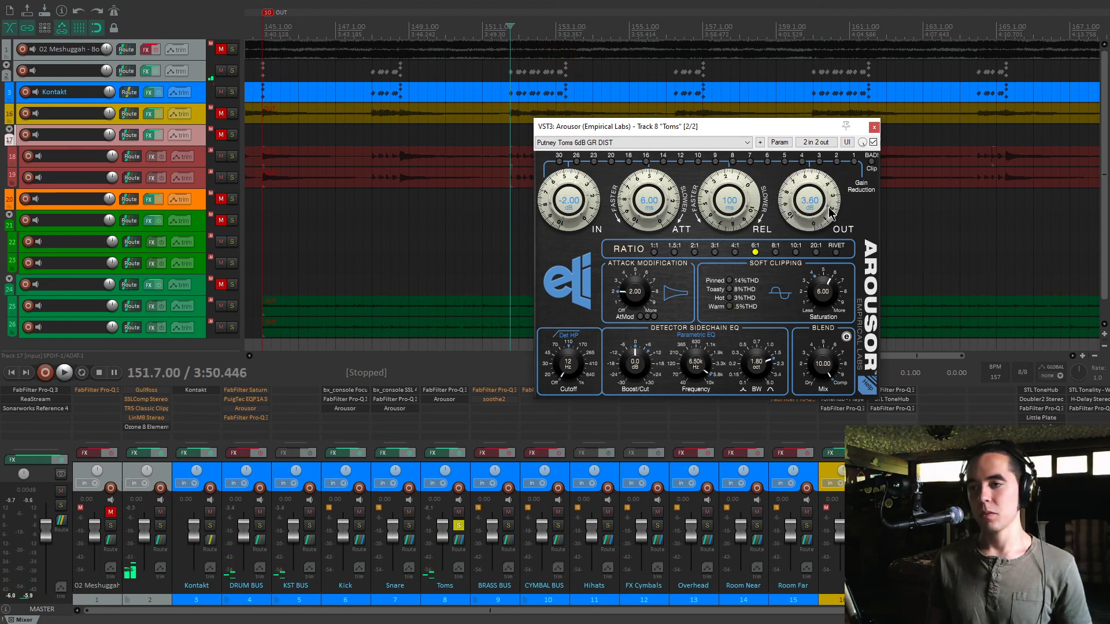
{"action": "left_click", "coordinate": [872, 127]}
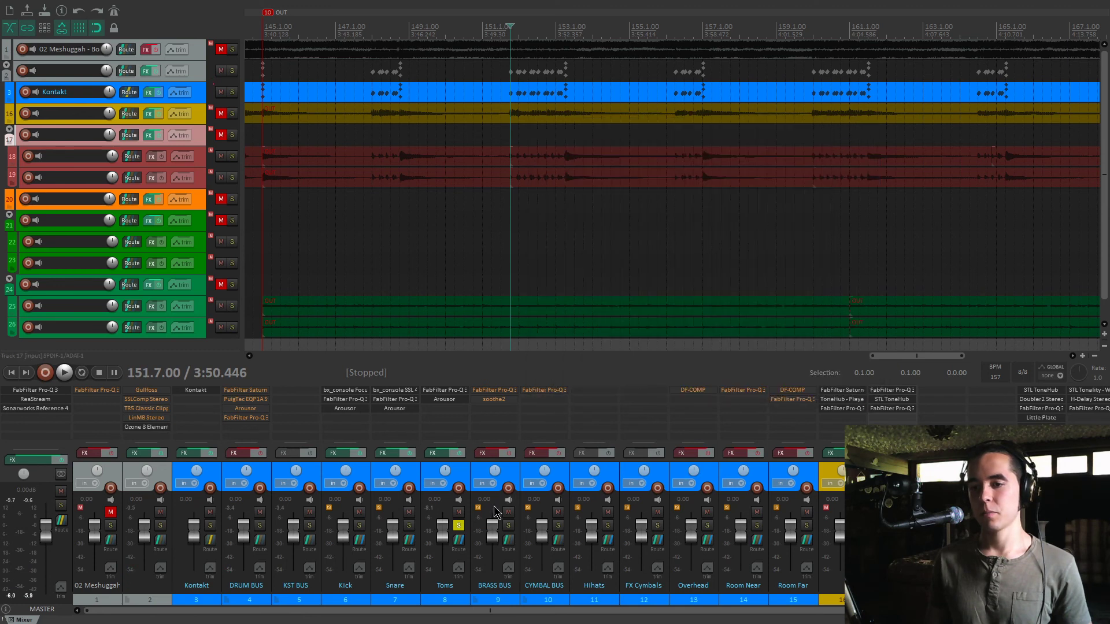
- Solo BRASS BUS instead of Toms, play the passage at bar 151 without the bus effects, and stop playback
{"action": "left_click", "coordinate": [458, 525]}
{"action": "left_click", "coordinate": [508, 526]}
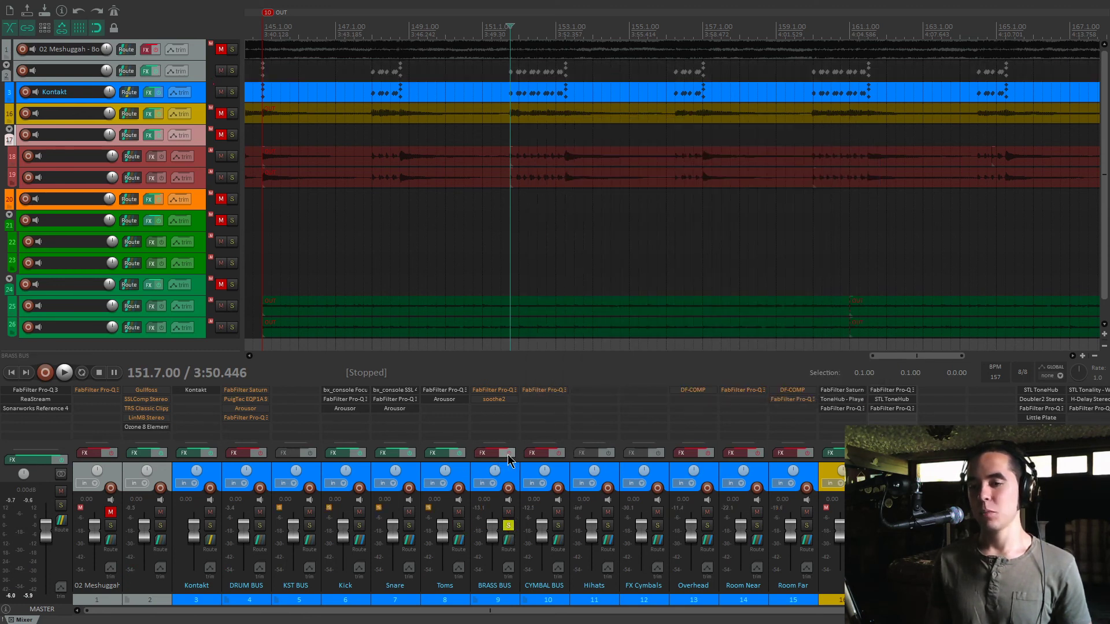
{"action": "key", "text": "space"}
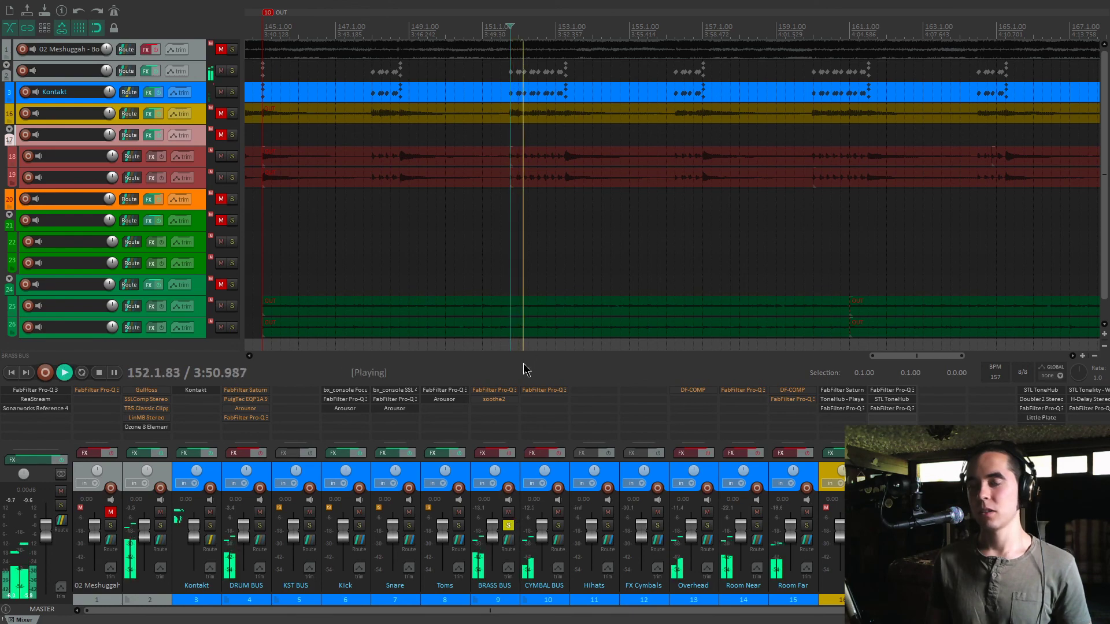
{"action": "key", "text": "space"}
{"action": "scroll", "coordinate": [497, 242], "scroll_direction": "down", "scroll_amount": 5}
- Return to the project start and play BRASS BUS without and with its effects, leave them enabled, and stop playback
{"action": "key", "text": "Home"}
{"action": "scroll", "coordinate": [531, 241], "scroll_direction": "up", "scroll_amount": 6}
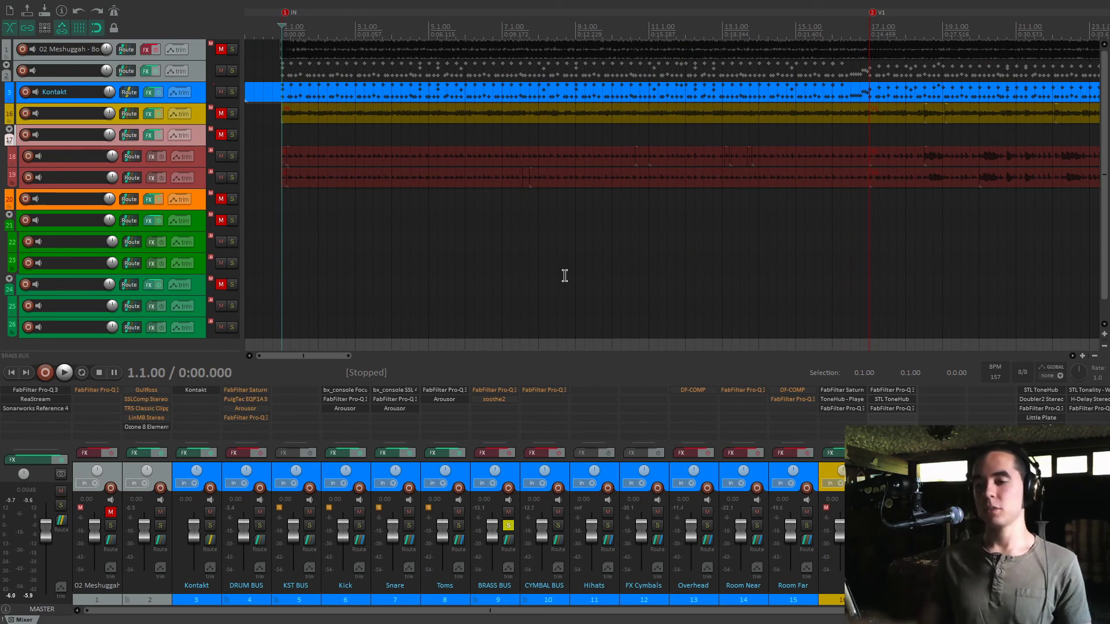
{"action": "key", "text": "space"}
{"action": "key", "text": "space"}
{"action": "left_click", "coordinate": [505, 453]}
{"action": "key", "text": "space"}
{"action": "left_click", "coordinate": [508, 453]}
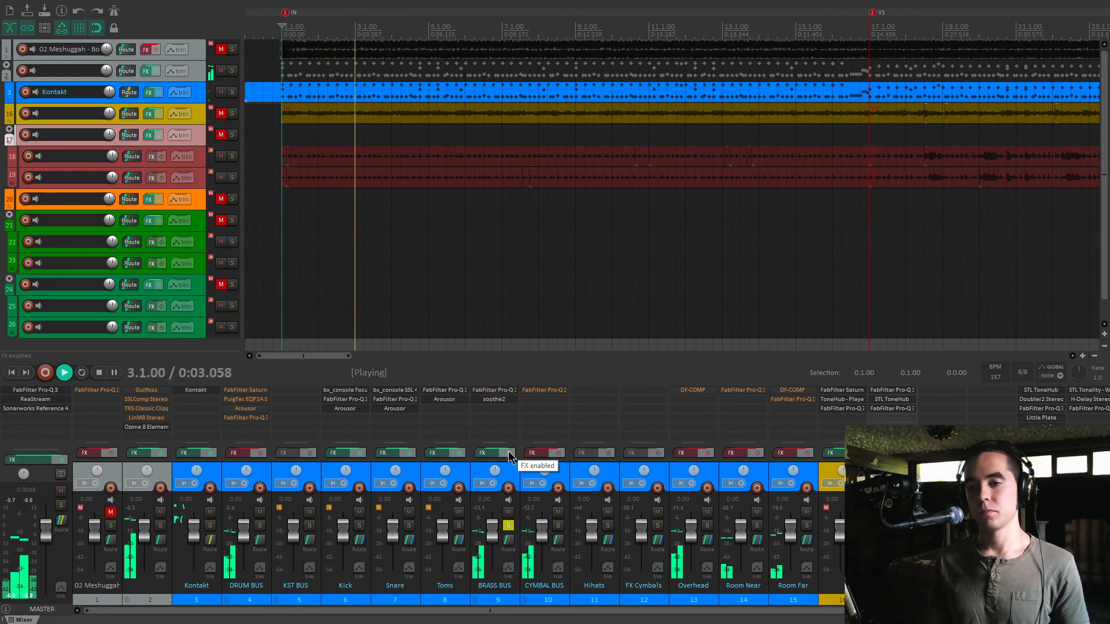
{"action": "key", "text": "space"}
- Open FabFilter Pro-Q 3 on BRASS BUS and play with its 3329 Hz cut soloed and then bypassed and re-enabled
{"action": "left_click", "coordinate": [498, 390]}
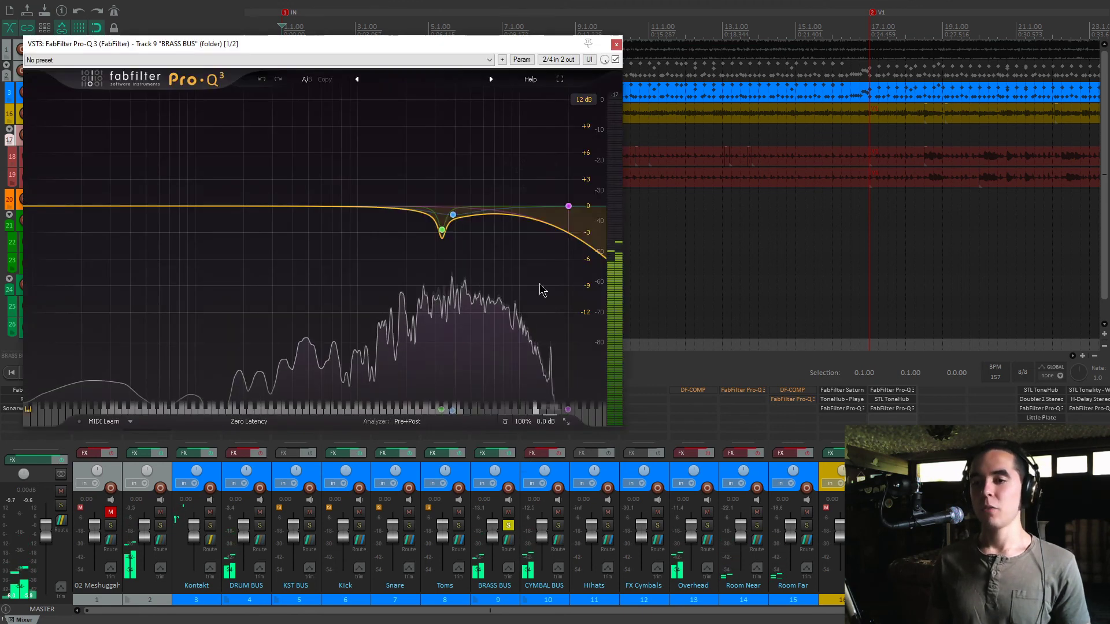
{"action": "left_click_drag", "start_coordinate": [509, 44], "coordinate": [826, 126]}
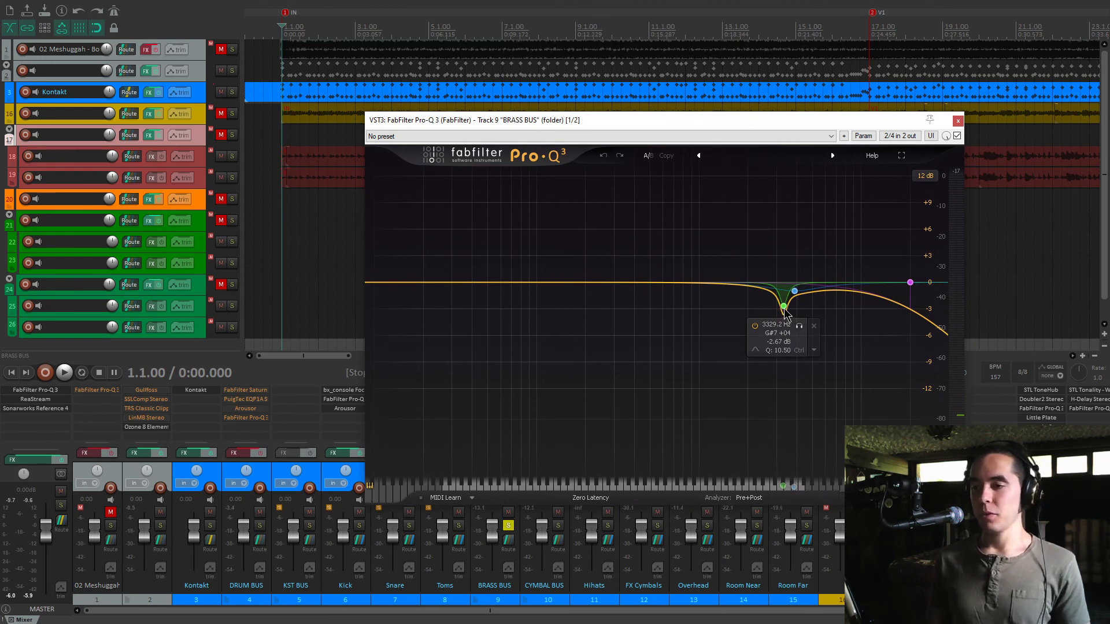
{"action": "key", "text": "space"}
{"action": "left_click", "coordinate": [799, 327]}
{"action": "left_click_drag", "start_coordinate": [799, 327], "coordinate": [799, 327]}
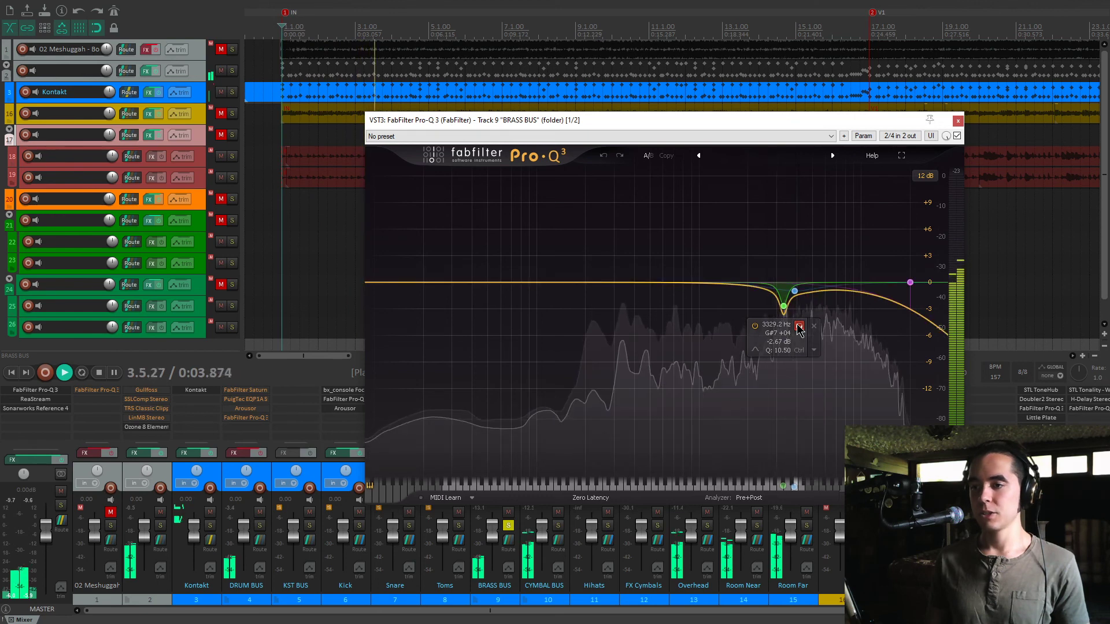
{"action": "left_click", "coordinate": [755, 326]}
{"action": "left_click", "coordinate": [755, 326]}
{"action": "key", "text": "space"}
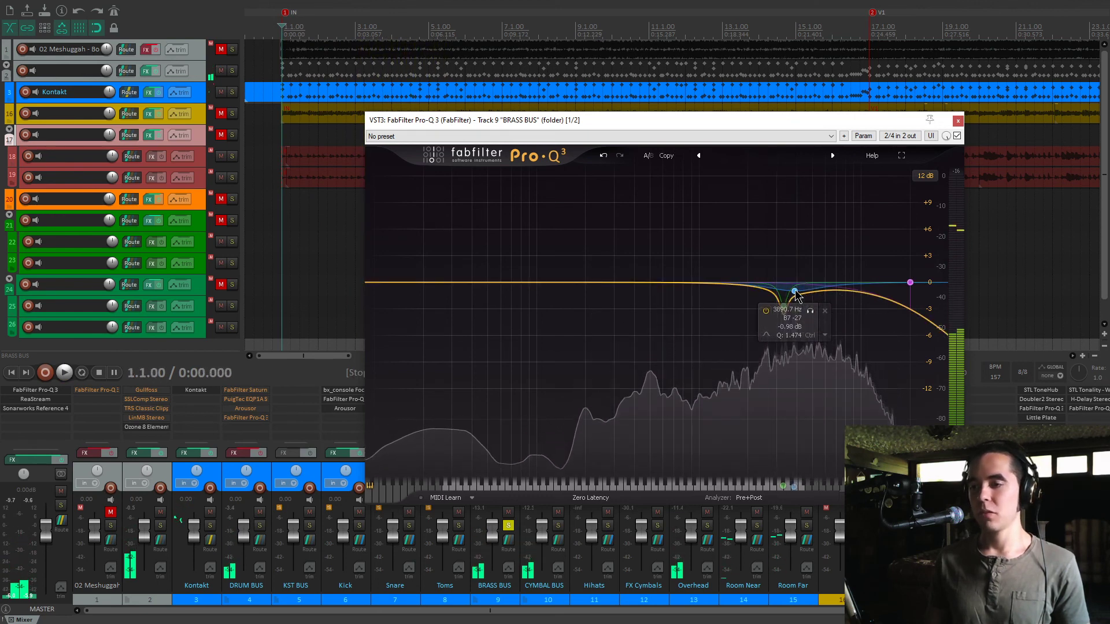
- Play BRASS BUS with the EQ's 3890 Hz cut soloed, release the band solo, and stop playback
{"action": "key", "text": "space"}
{"action": "left_click", "coordinate": [810, 311]}
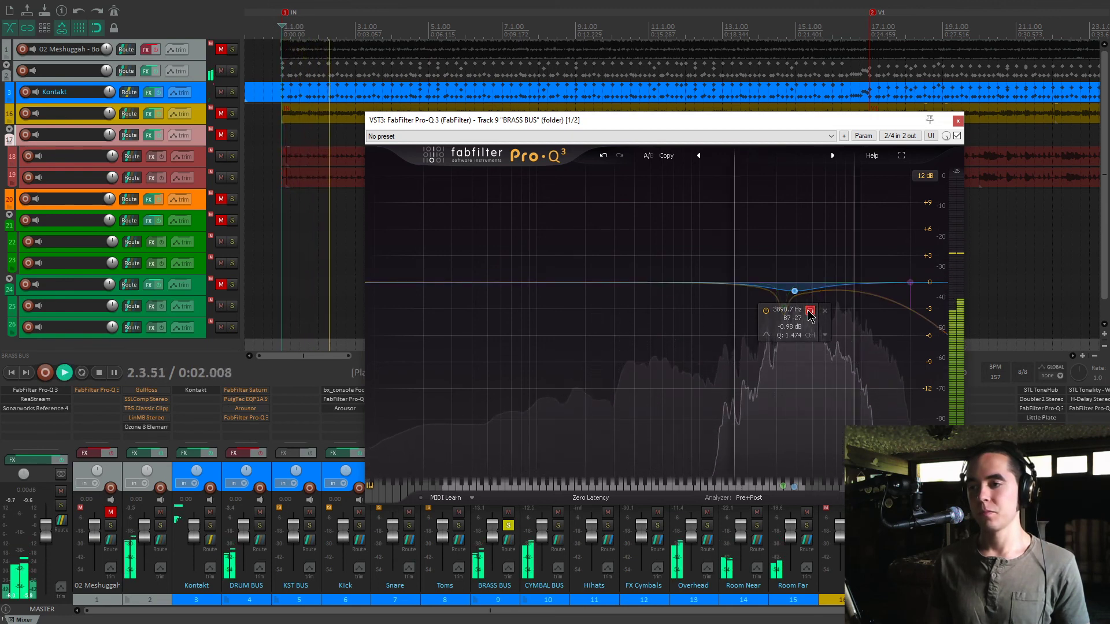
{"action": "left_click", "coordinate": [810, 311]}
{"action": "key", "text": "space"}
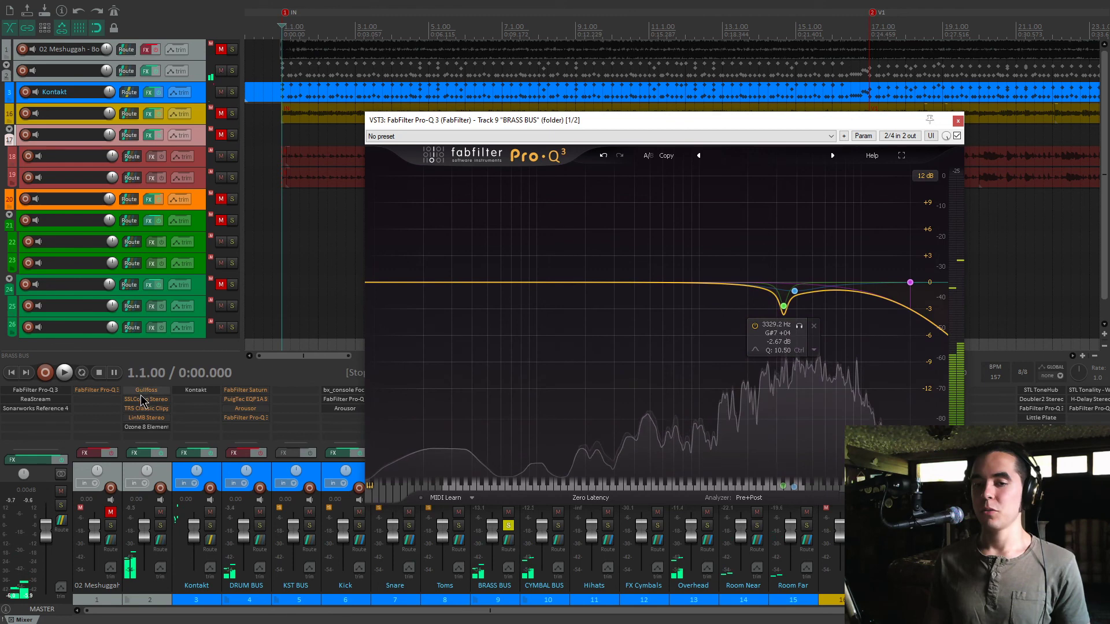
- Play BRASS BUS with the EQ's 20 kHz, 6 dB/oct high cut soloed, stop playback, and close Pro-Q 3
{"action": "mouse_move", "coordinate": [902, 327]}
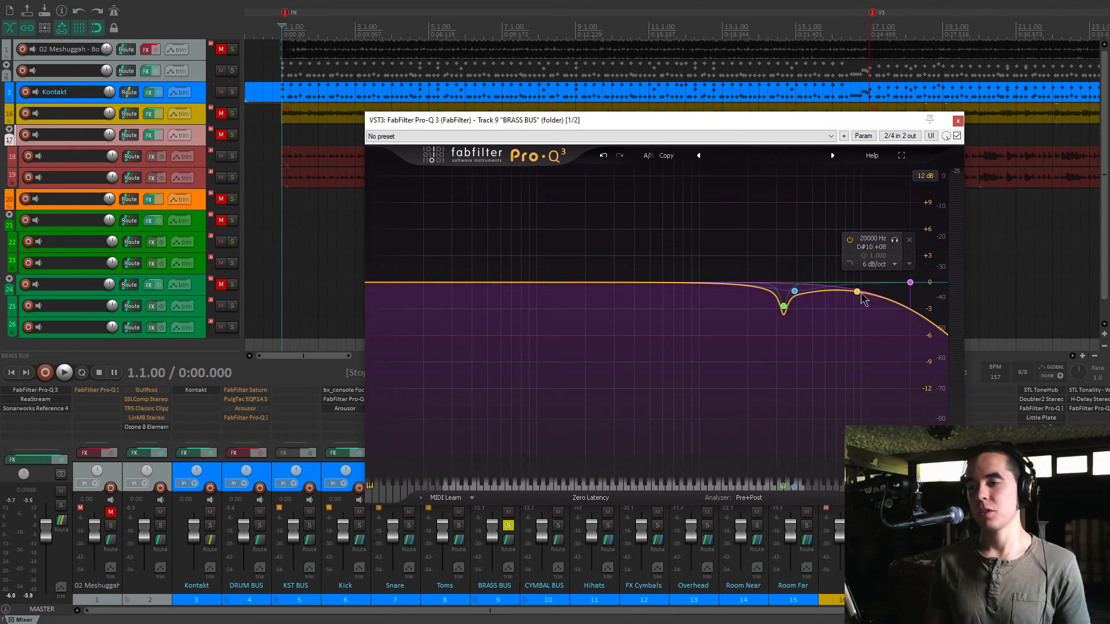
{"action": "key", "text": "space"}
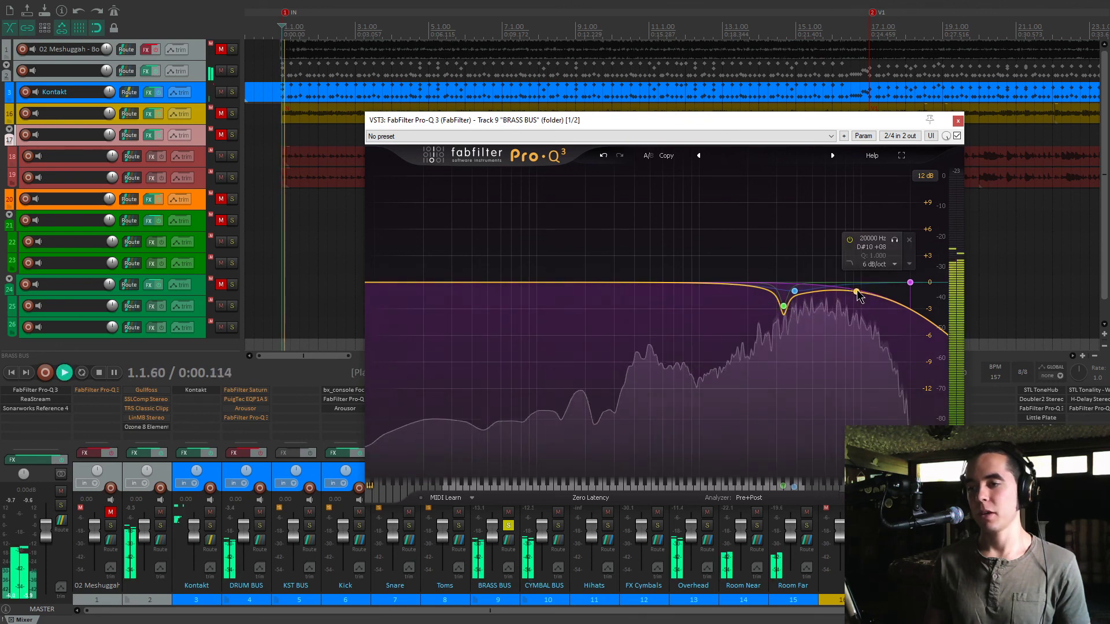
{"action": "left_click", "coordinate": [894, 239]}
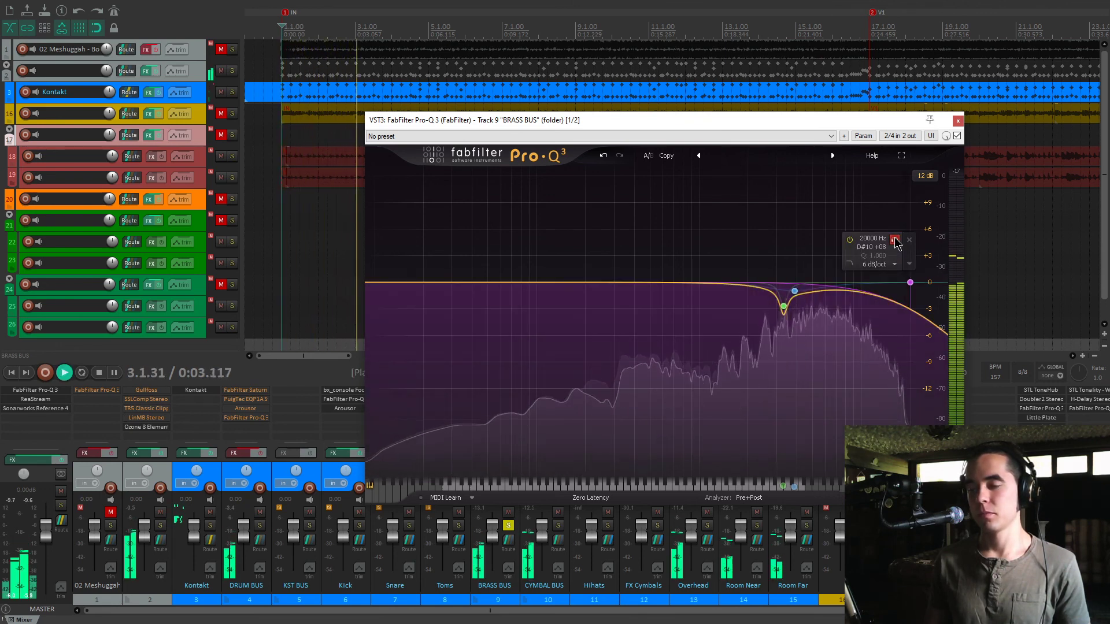
{"action": "key", "text": "space"}
{"action": "key", "text": "Escape"}
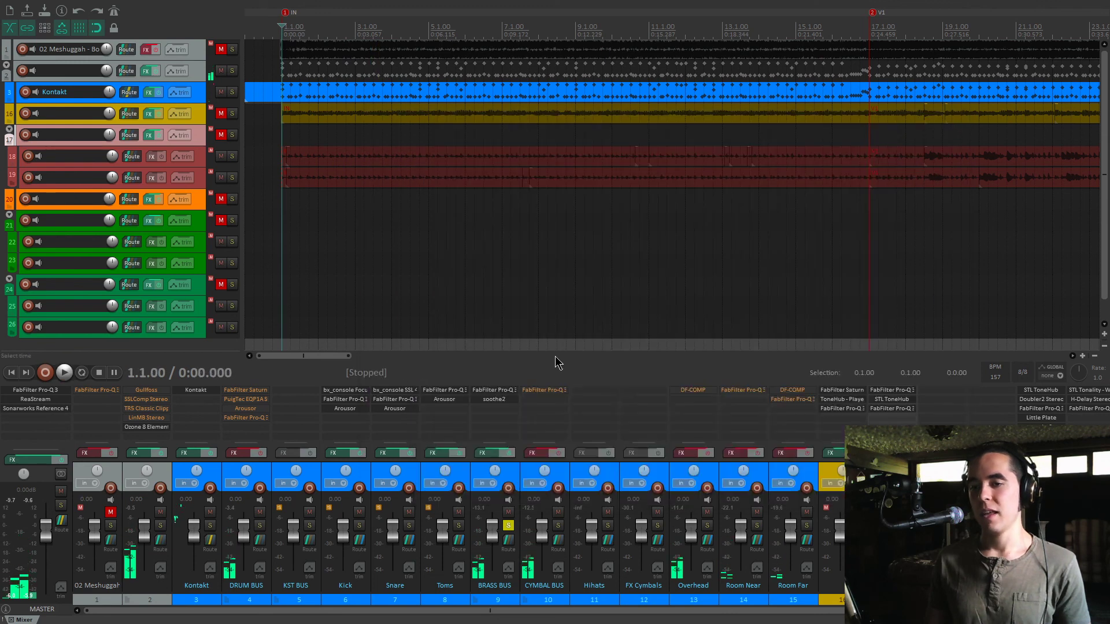
- Open soothe2 on BRASS BUS, play with its delta signal monitored and released, view its quality options, and close it
{"action": "left_click", "coordinate": [494, 399]}
{"action": "left_click_drag", "start_coordinate": [457, 44], "coordinate": [839, 133]}
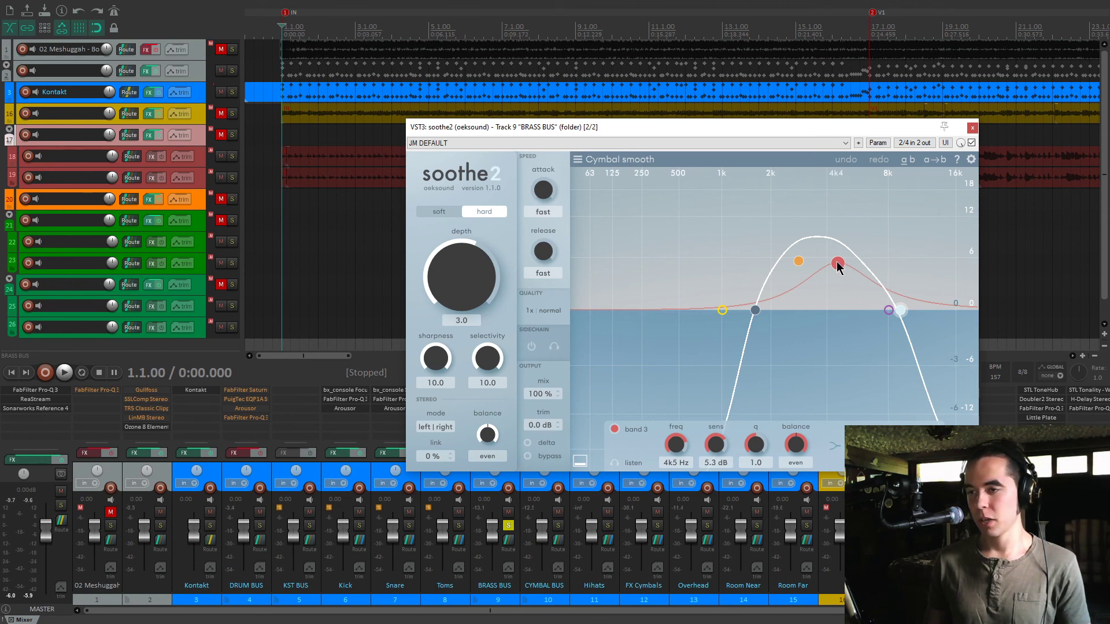
{"action": "key", "text": "space"}
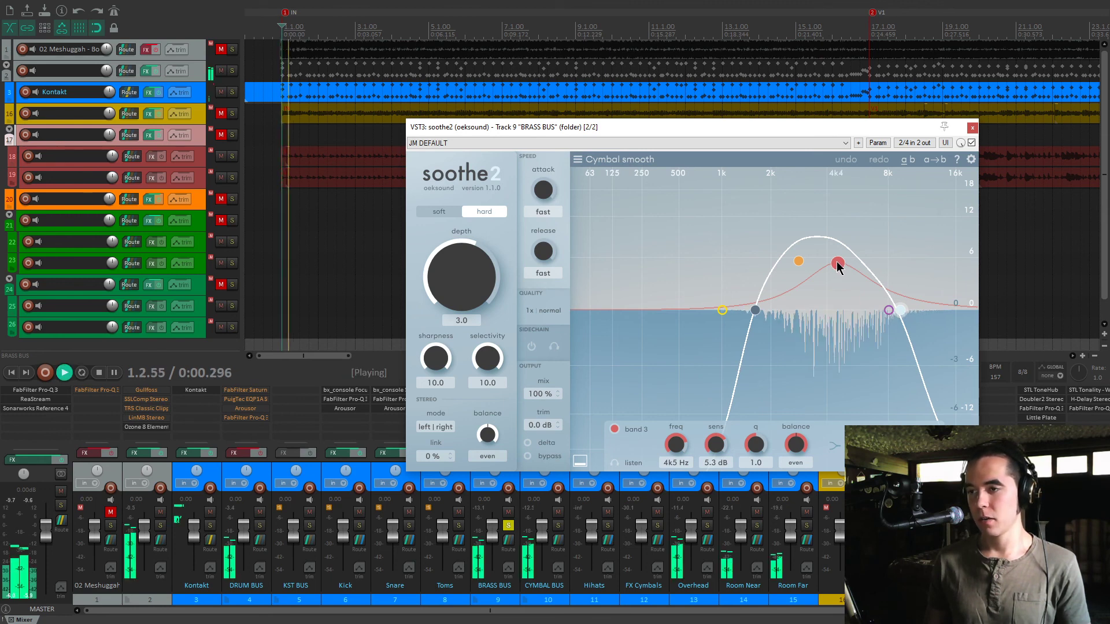
{"action": "left_click", "coordinate": [537, 448]}
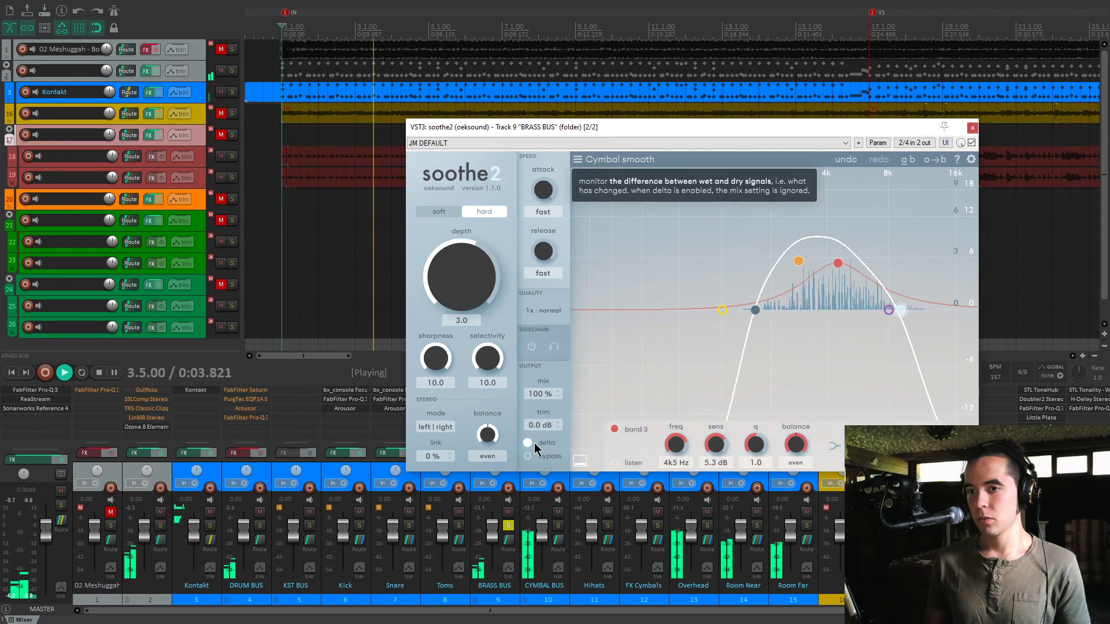
{"action": "left_click", "coordinate": [528, 444]}
{"action": "left_click", "coordinate": [553, 313]}
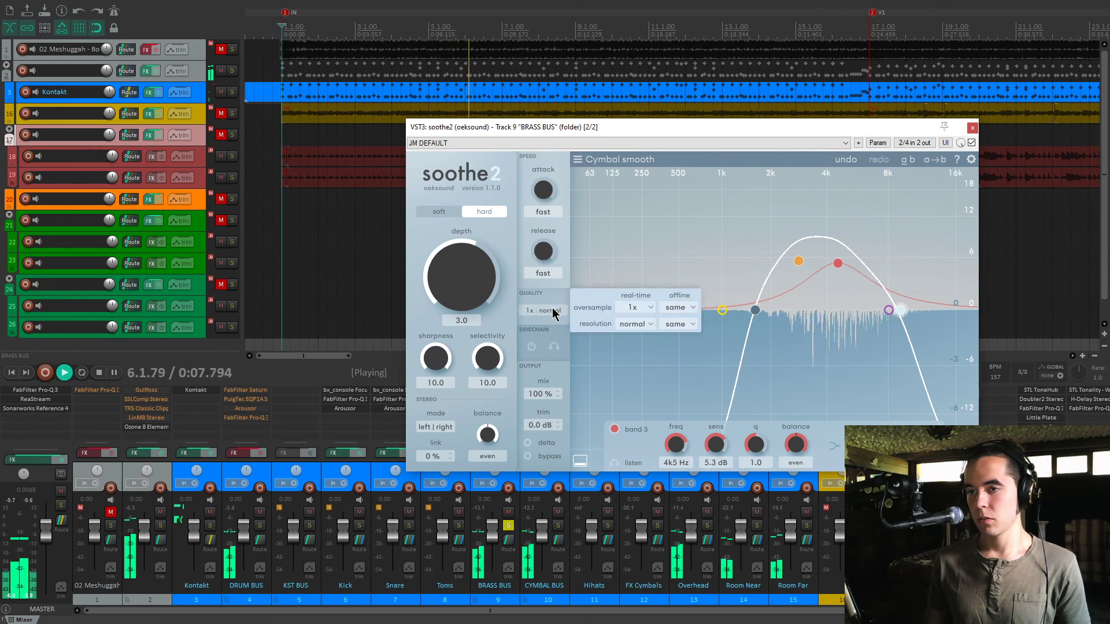
{"action": "key", "text": "space"}
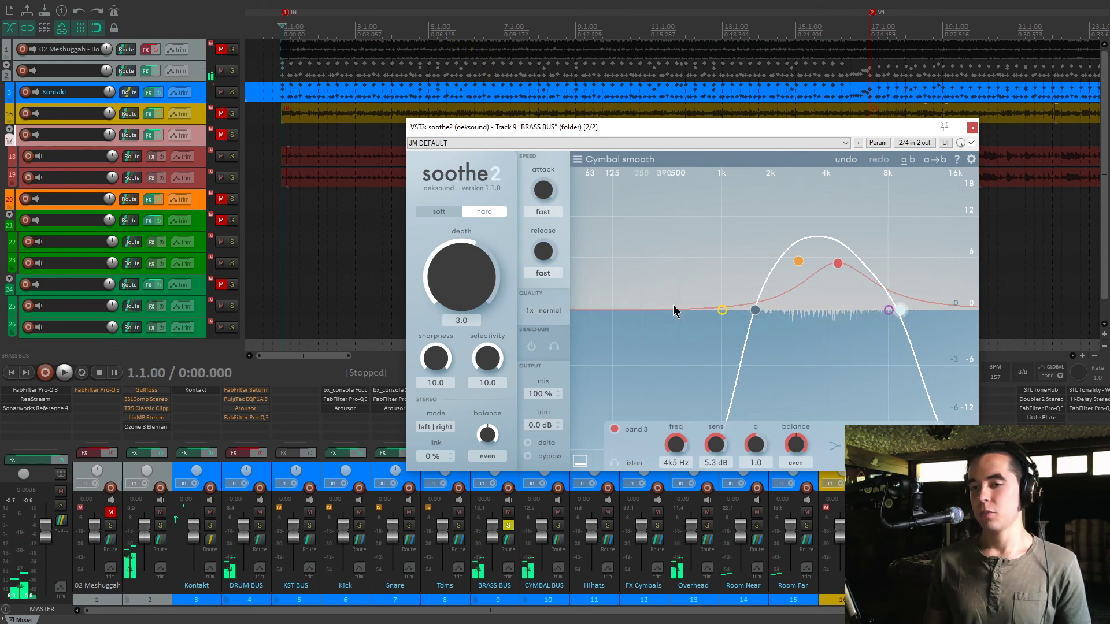
{"action": "left_click", "coordinate": [973, 128]}
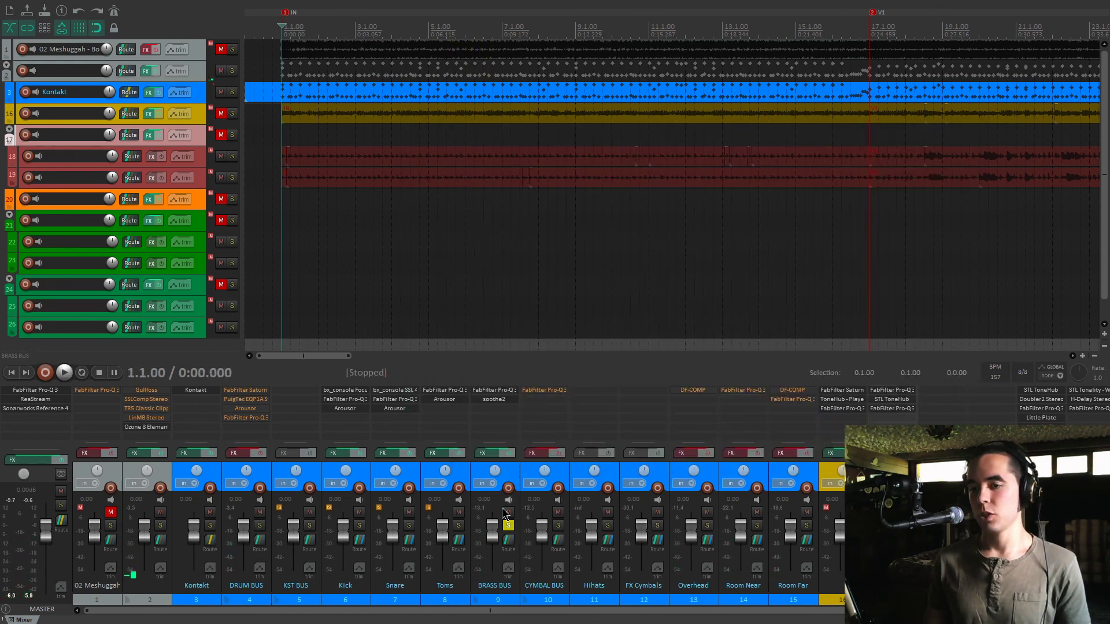
- Solo CYMBAL BUS instead of BRASS BUS, enable its effects, and play it from the project start
{"action": "left_click", "coordinate": [508, 525]}
{"action": "left_click", "coordinate": [557, 453]}
{"action": "key", "text": "space"}
{"action": "key", "text": "space"}
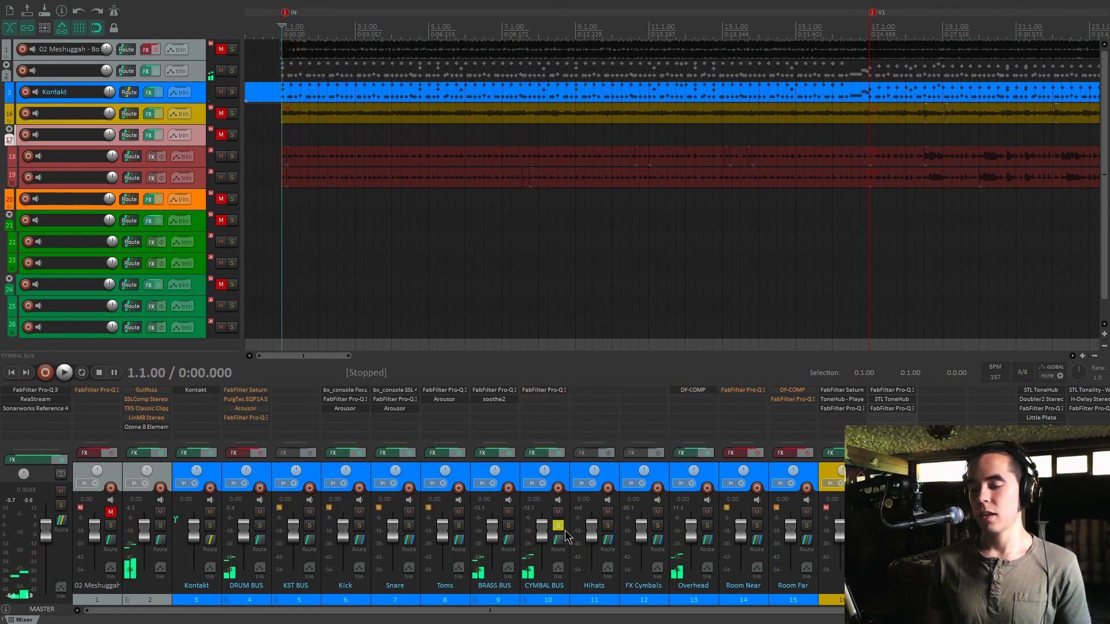
- Open FabFilter Pro-Q 3 on CYMBAL BUS, play with its 1064.5 Hz cut soloed, stop playback, and close the EQ
{"action": "left_click", "coordinate": [549, 390]}
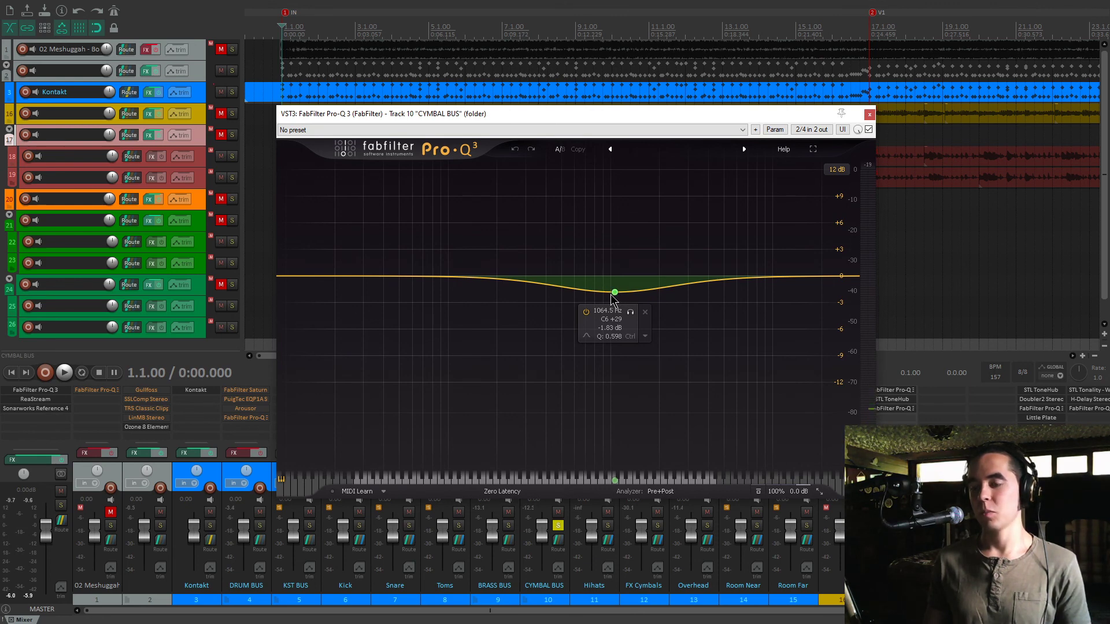
{"action": "key", "text": "space"}
{"action": "left_click", "coordinate": [630, 312]}
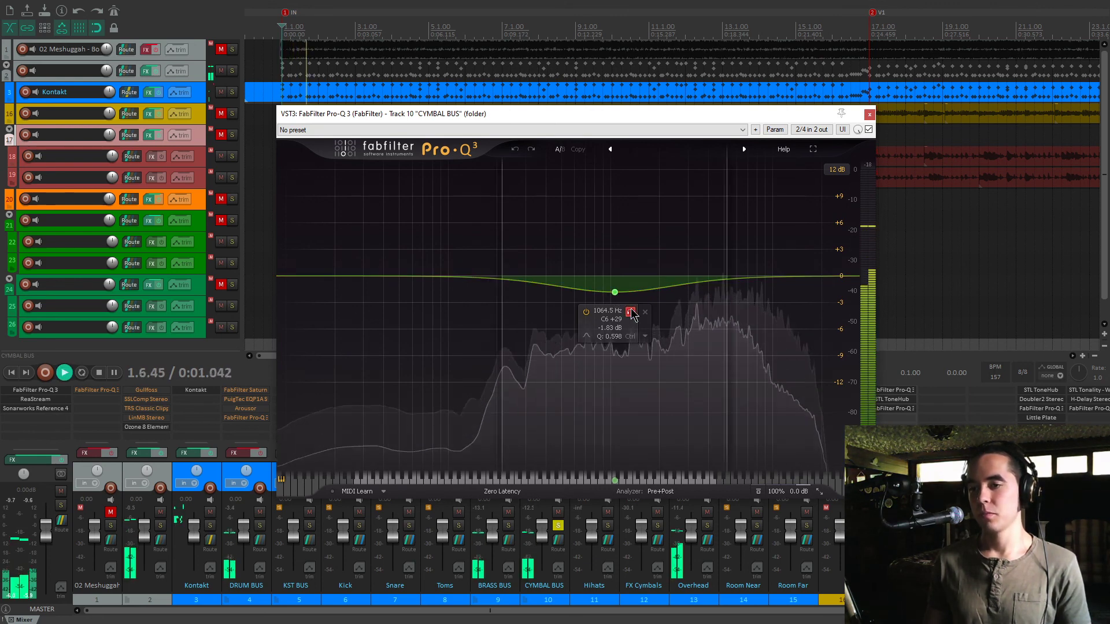
{"action": "key", "text": "space"}
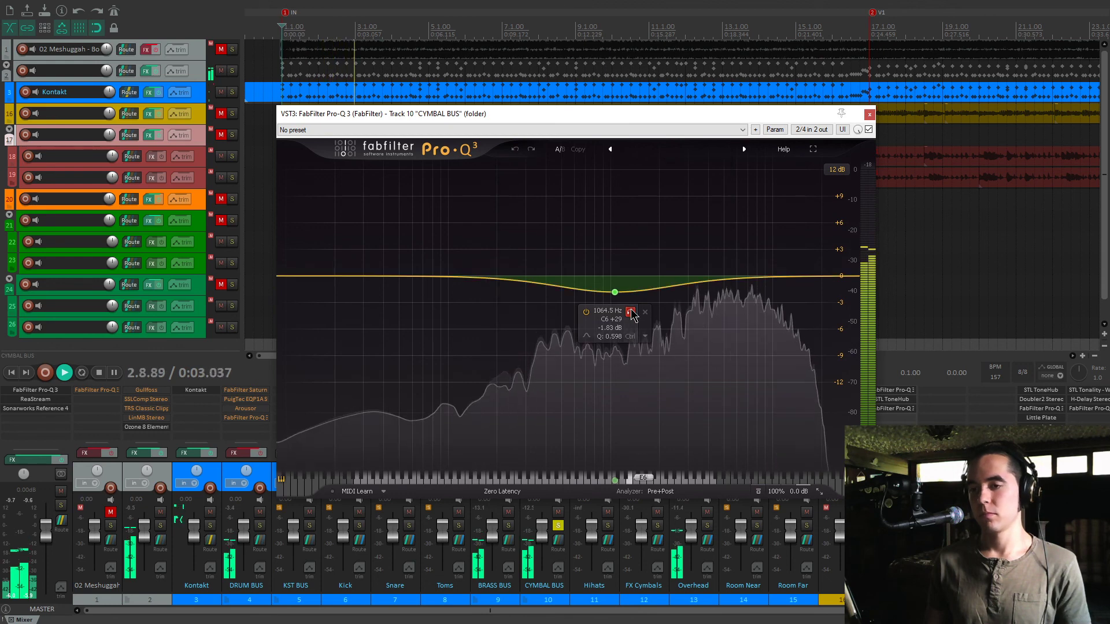
{"action": "key", "text": "Escape"}
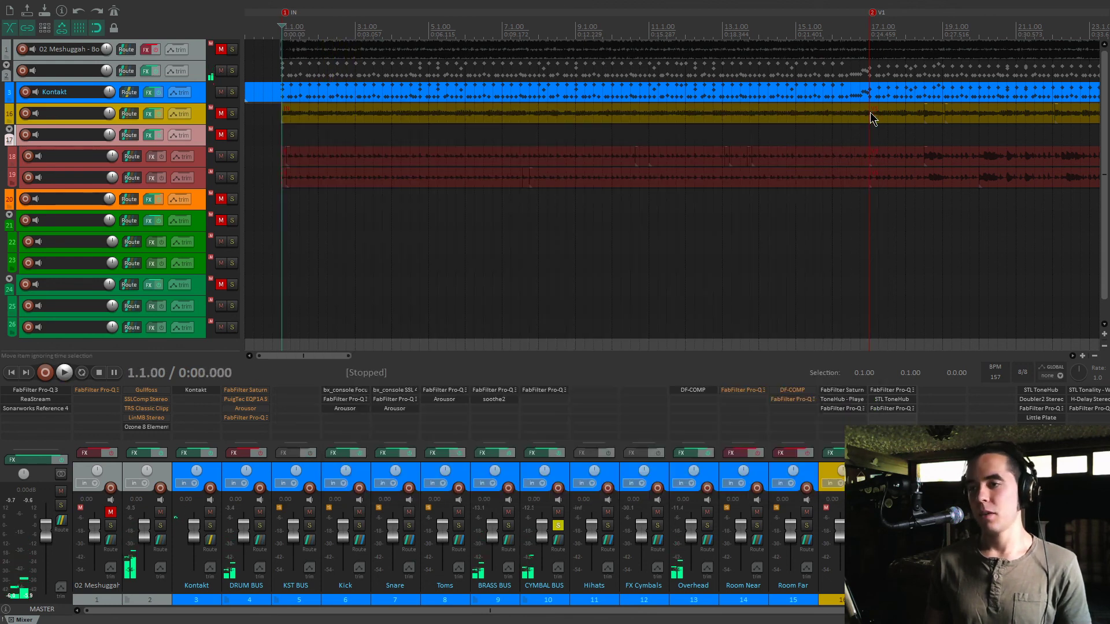
- Solo Overhead instead of CYMBAL BUS and open its DF-COMP compressor for inspection
{"action": "left_click", "coordinate": [557, 525]}
{"action": "left_click", "coordinate": [707, 524]}
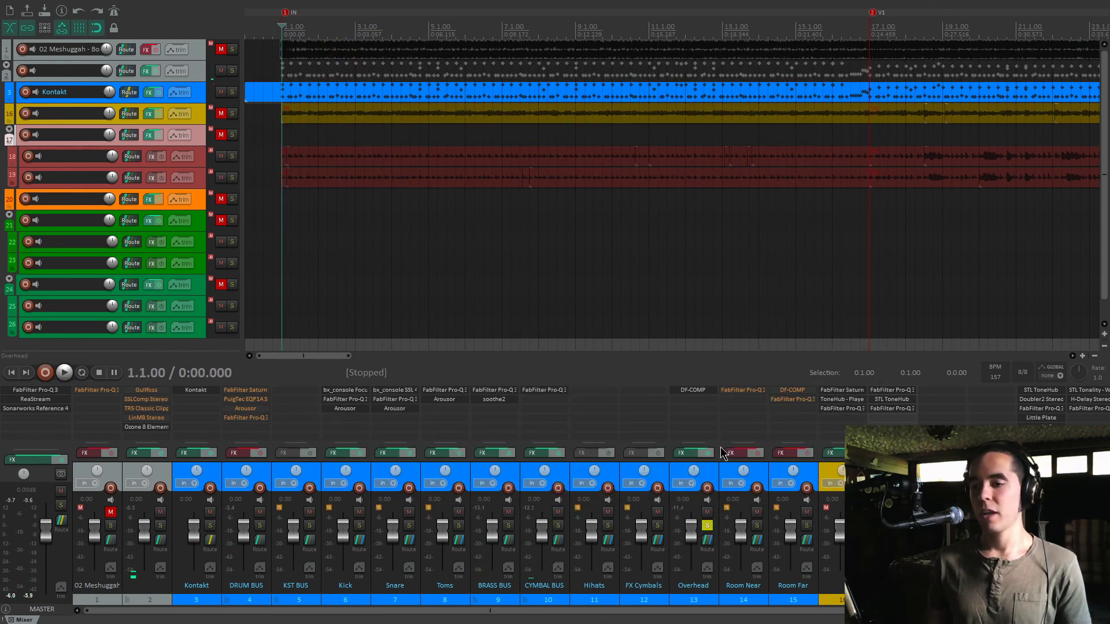
{"action": "double_click", "coordinate": [699, 394]}
{"action": "left_click_drag", "start_coordinate": [240, 47], "coordinate": [535, 81]}
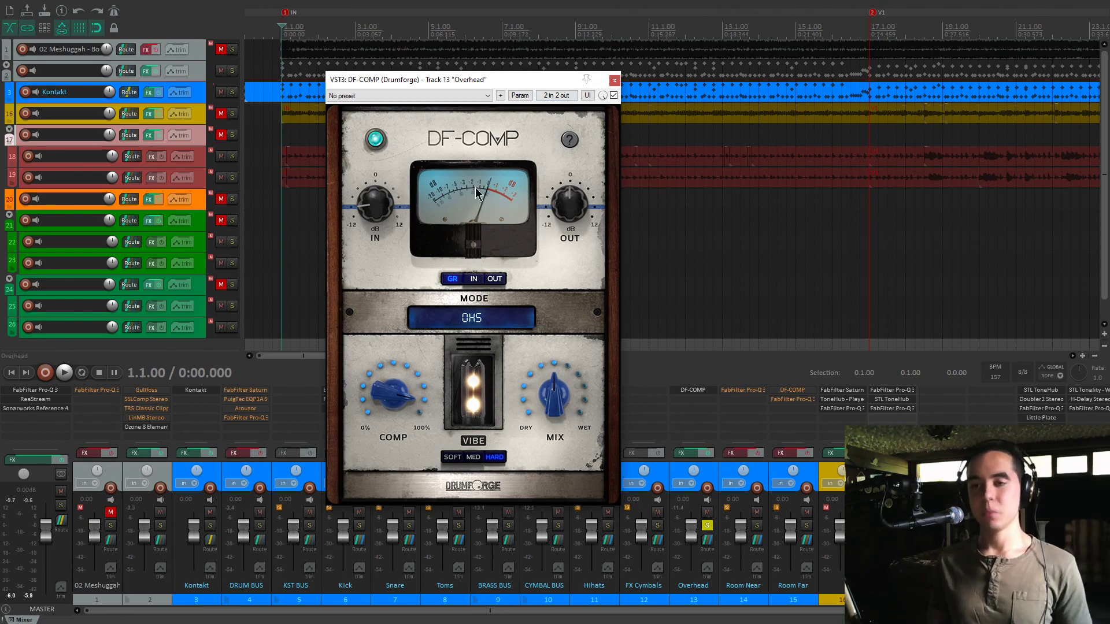
- Play the soloed Overhead track while switching its DF-COMP bypass on and off for comparison, ending enabled with playback stopped
{"action": "key", "text": "space"}
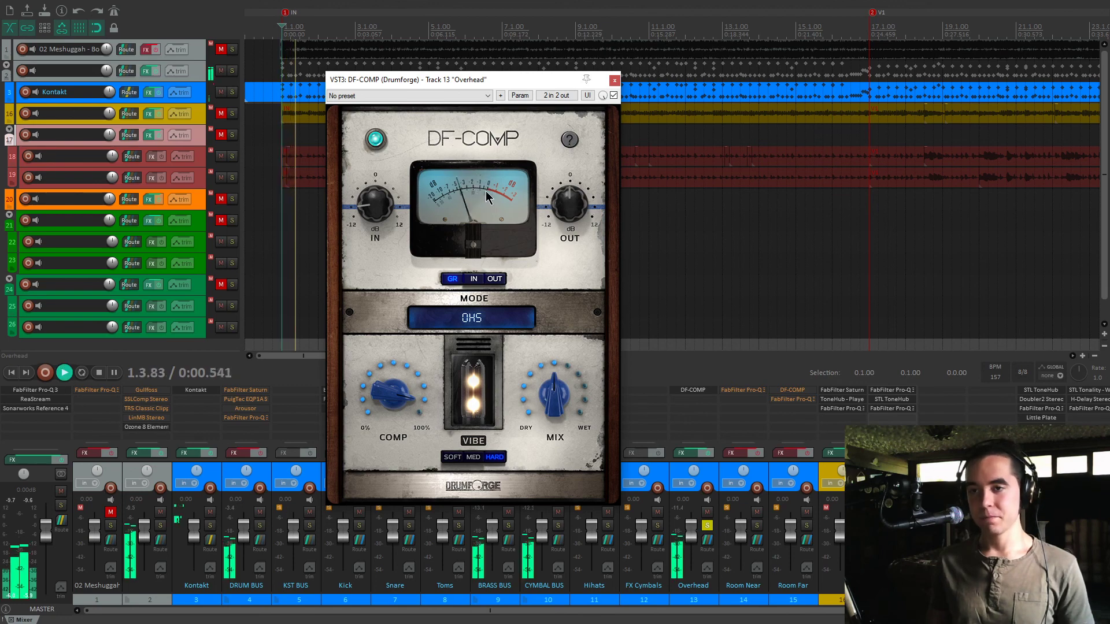
{"action": "left_click", "coordinate": [614, 96]}
{"action": "left_click", "coordinate": [614, 95]}
{"action": "left_click", "coordinate": [613, 95]}
{"action": "left_click", "coordinate": [614, 95]}
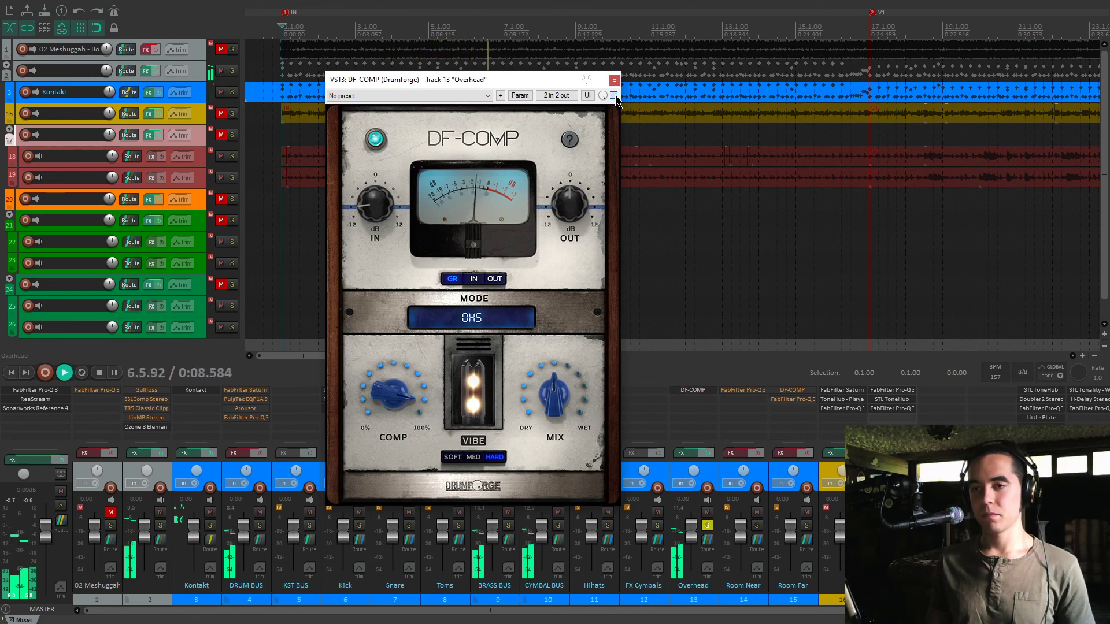
{"action": "key", "text": "space"}
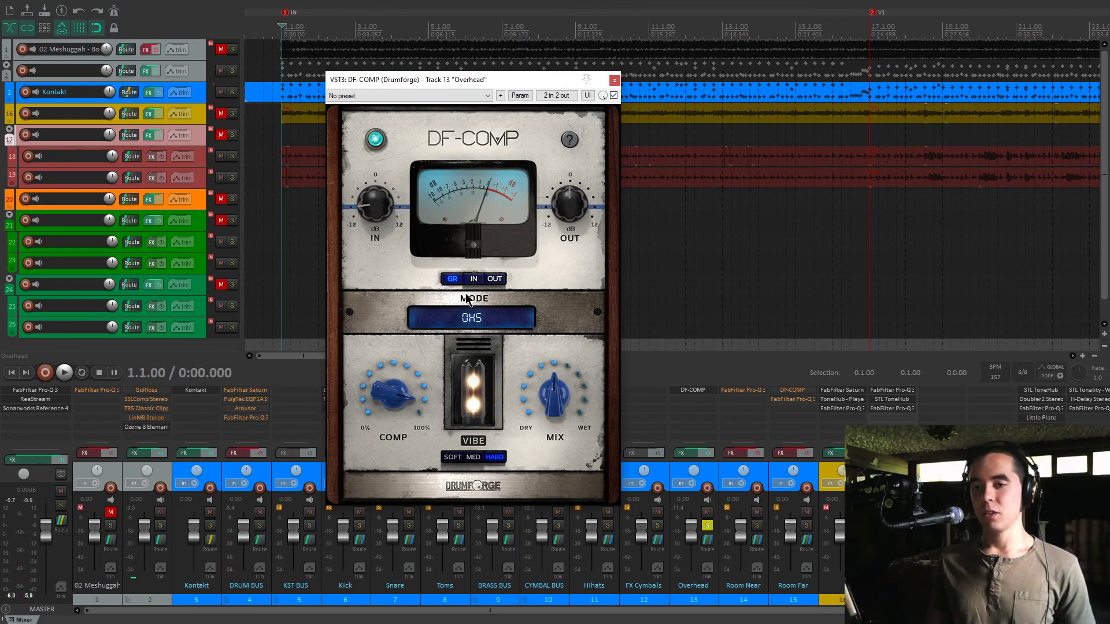
- View the mode choices in the Overhead DF-COMP, keep OHs, check the mix amount, and close the compressor
{"action": "left_click", "coordinate": [472, 324]}
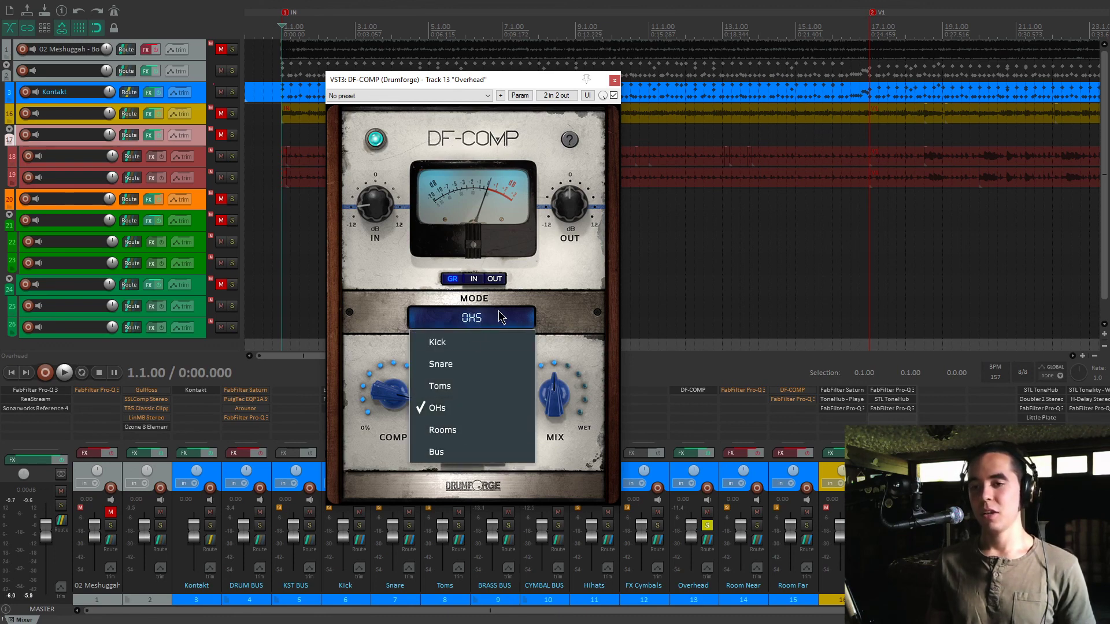
{"action": "left_click", "coordinate": [582, 306]}
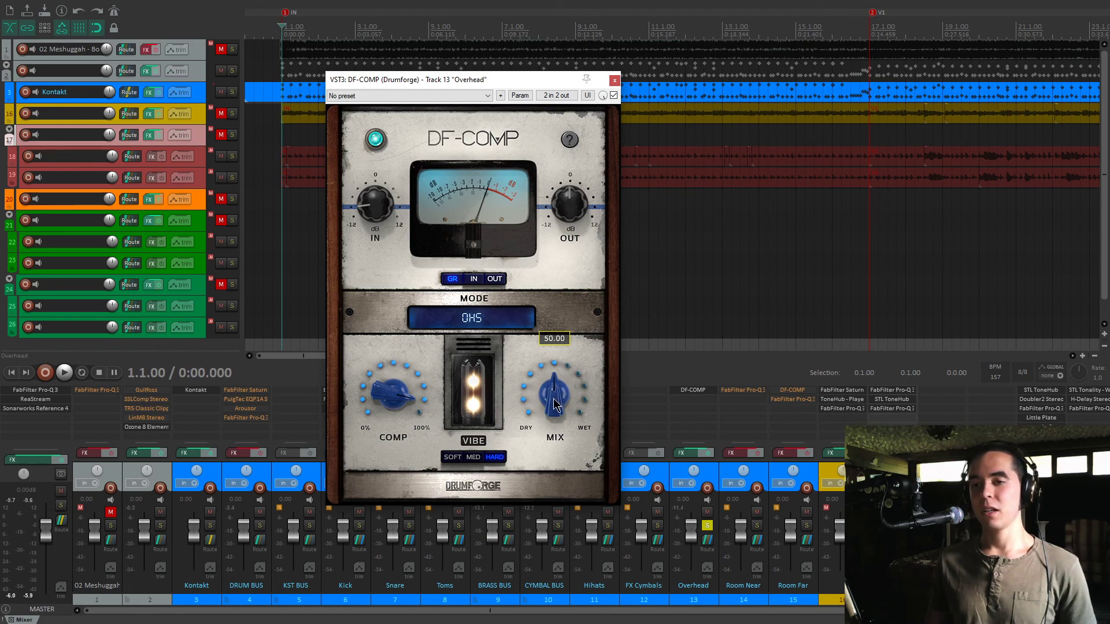
{"action": "mouse_move", "coordinate": [590, 210]}
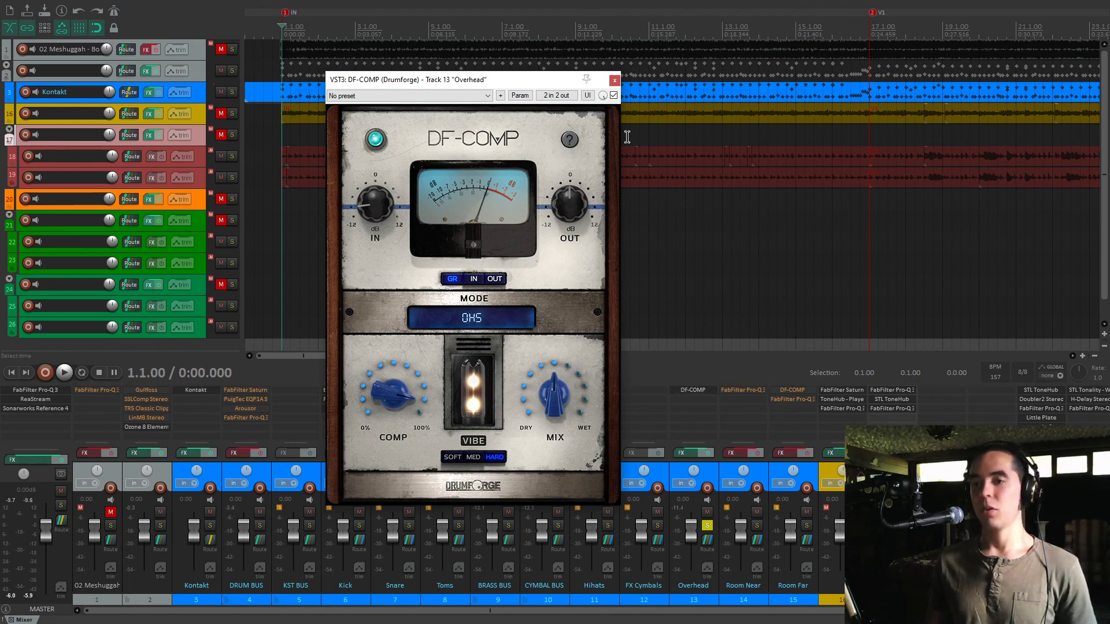
{"action": "left_click", "coordinate": [614, 79]}
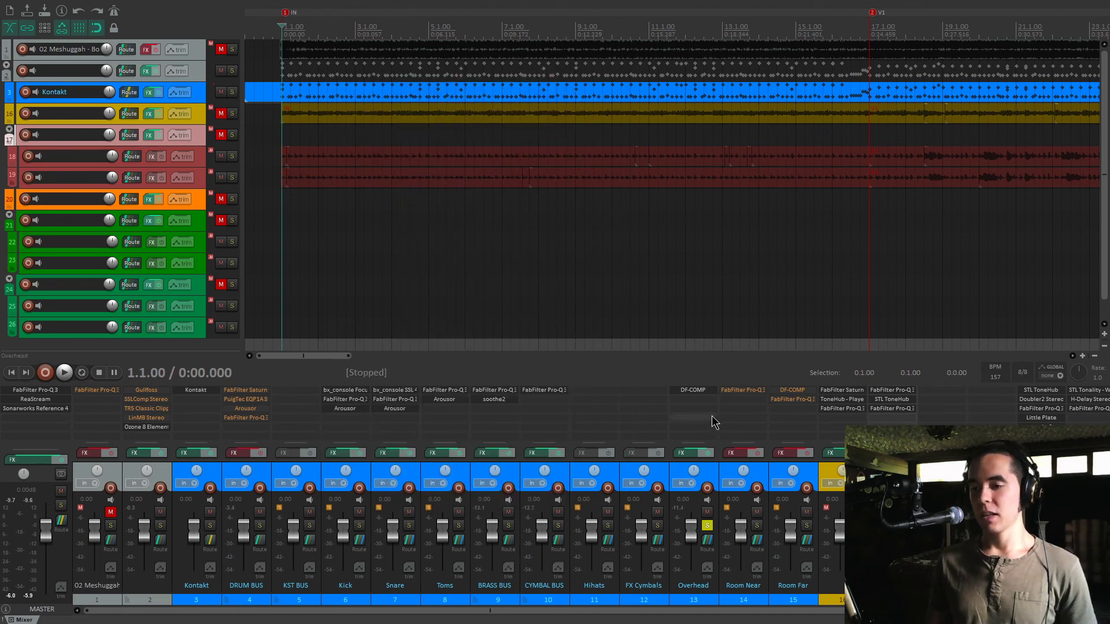
- Solo Room Near instead of Overhead, start playback, and enable its effects
{"action": "left_click", "coordinate": [707, 525]}
{"action": "left_click", "coordinate": [756, 525]}
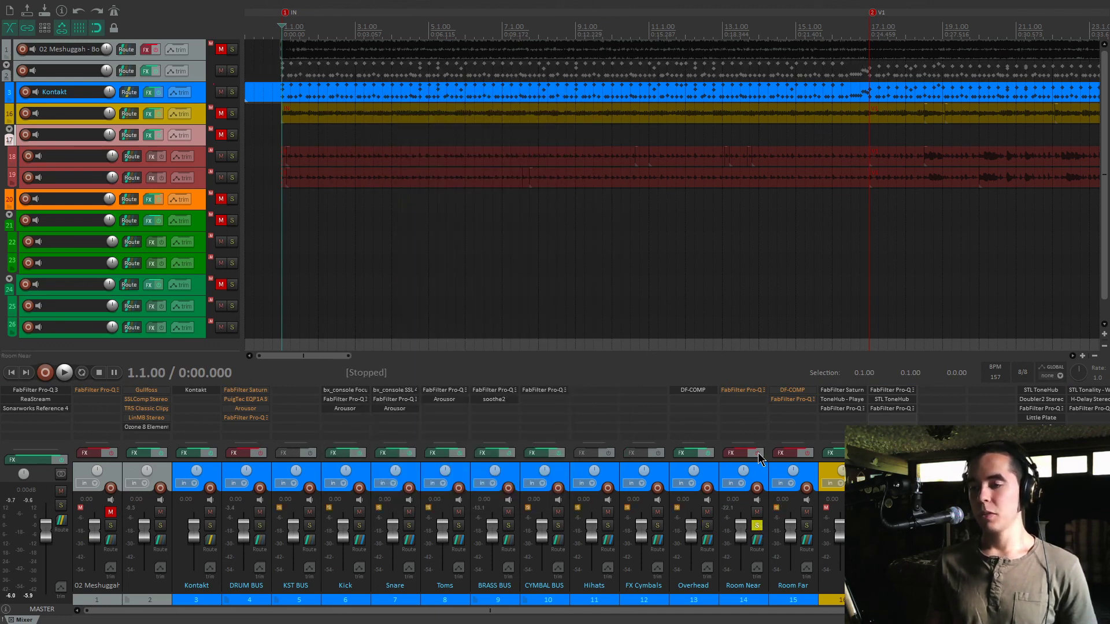
{"action": "key", "text": "space"}
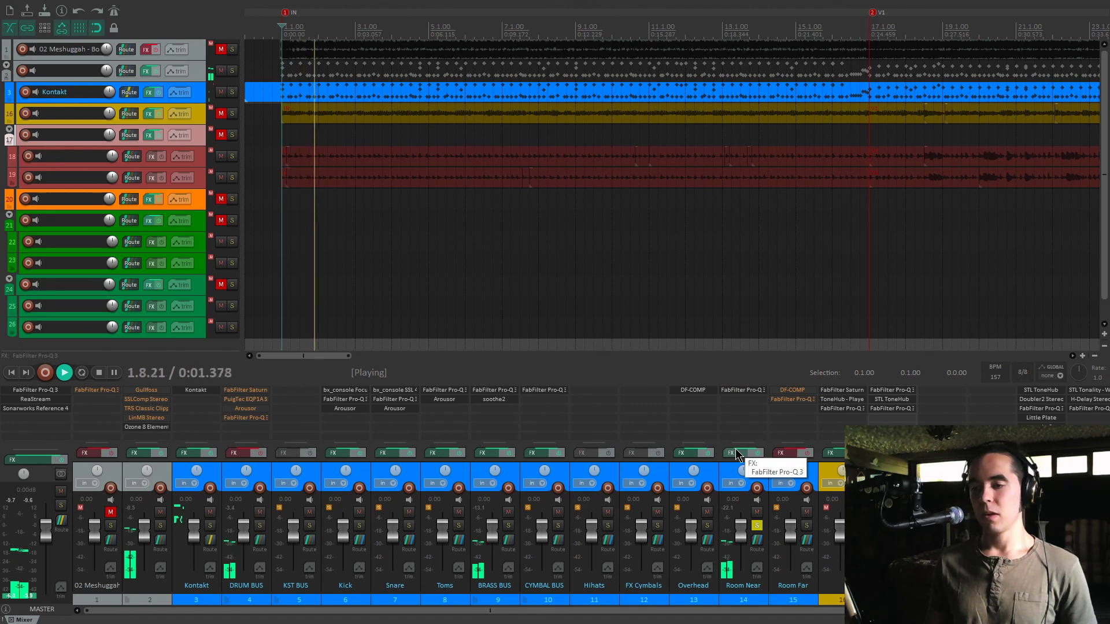
- Open FabFilter Pro-Q 3 on Room Near, audition its 538.81 Hz cut soloed, close the EQ, and stop playback
{"action": "left_click", "coordinate": [743, 396]}
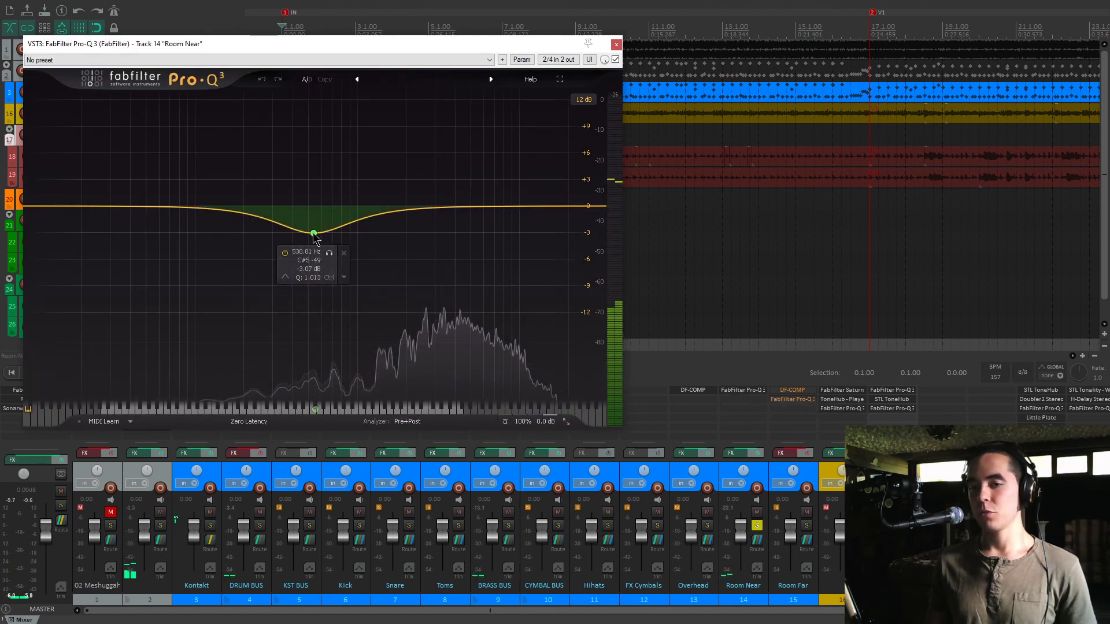
{"action": "left_click", "coordinate": [328, 253]}
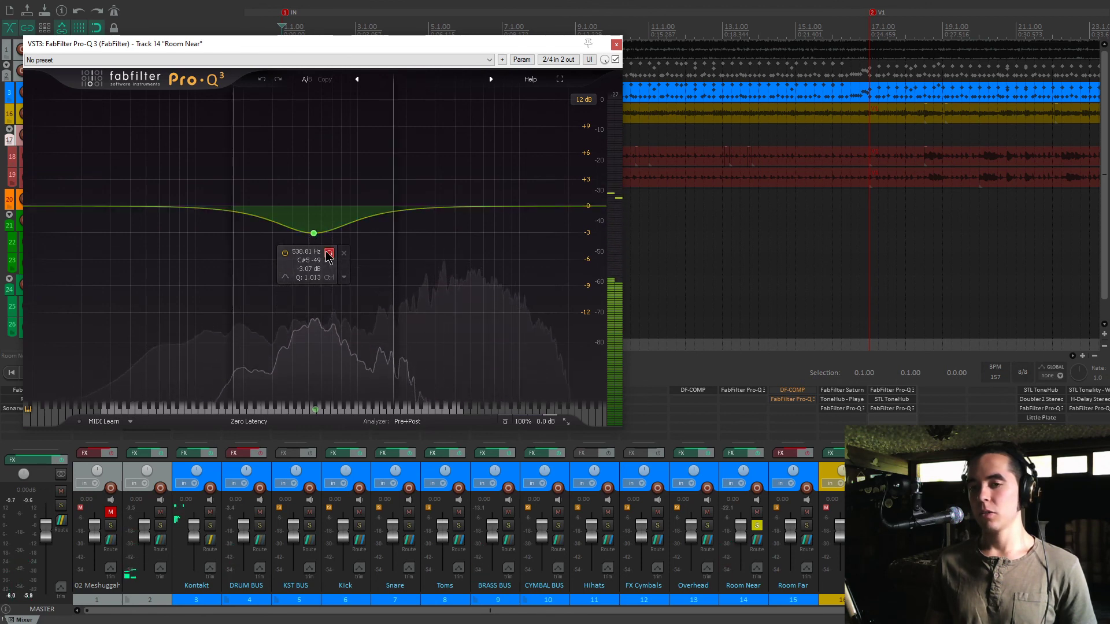
{"action": "left_click", "coordinate": [328, 254]}
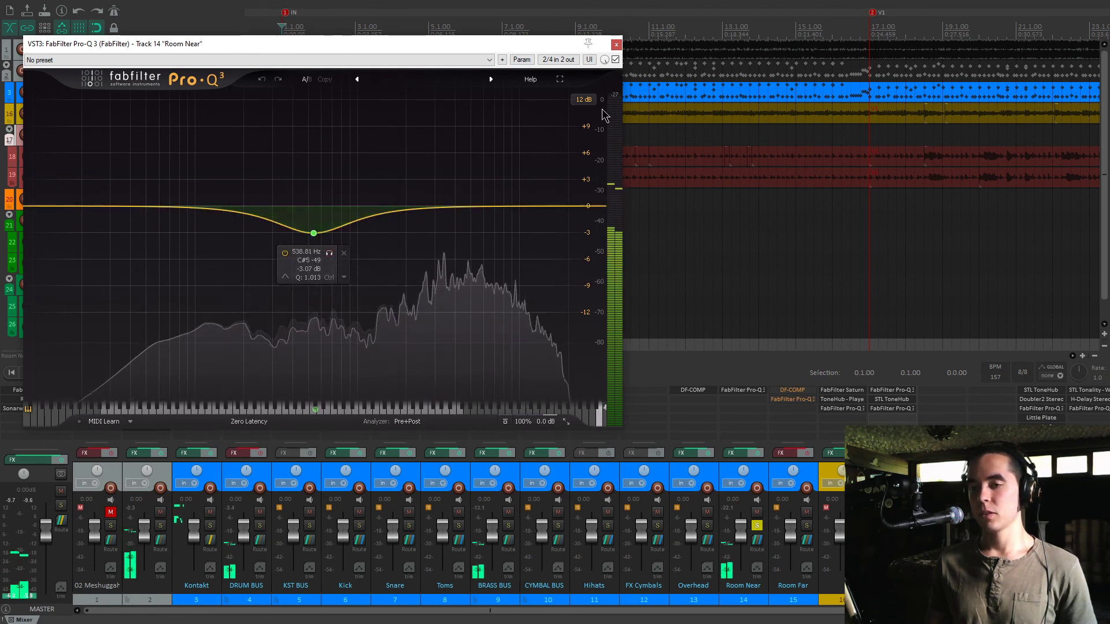
{"action": "left_click", "coordinate": [616, 44]}
{"action": "key", "text": "space"}
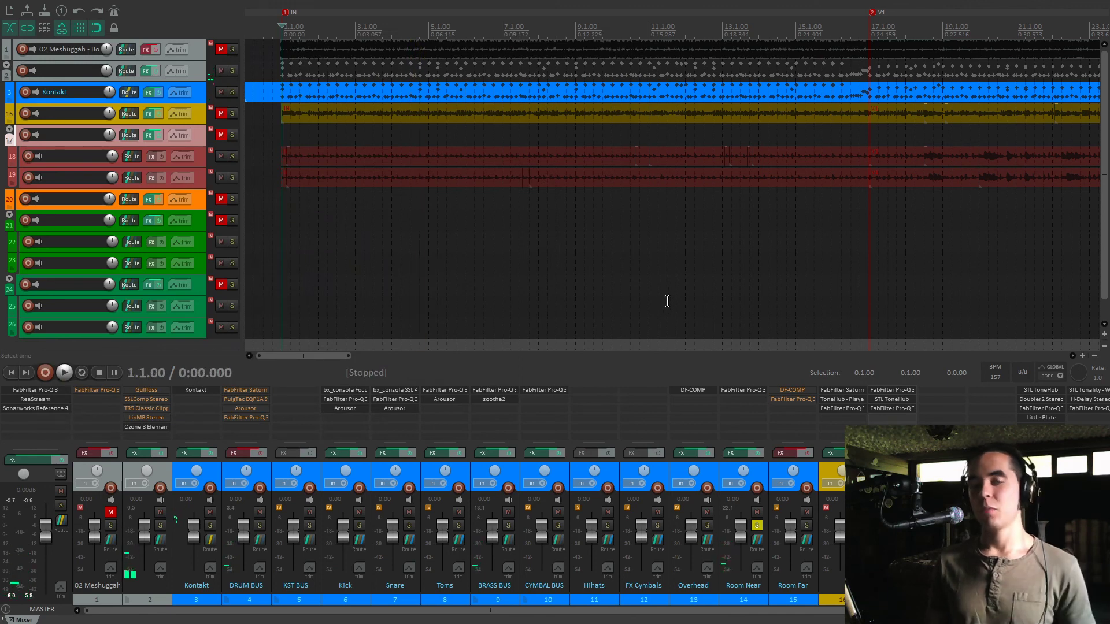
- Solo Room Far instead of Room Near, enable its effects with Pro-Q 3 bypassed, and play with DF-COMP open for inspection
{"action": "left_click", "coordinate": [757, 525]}
{"action": "left_click", "coordinate": [806, 525]}
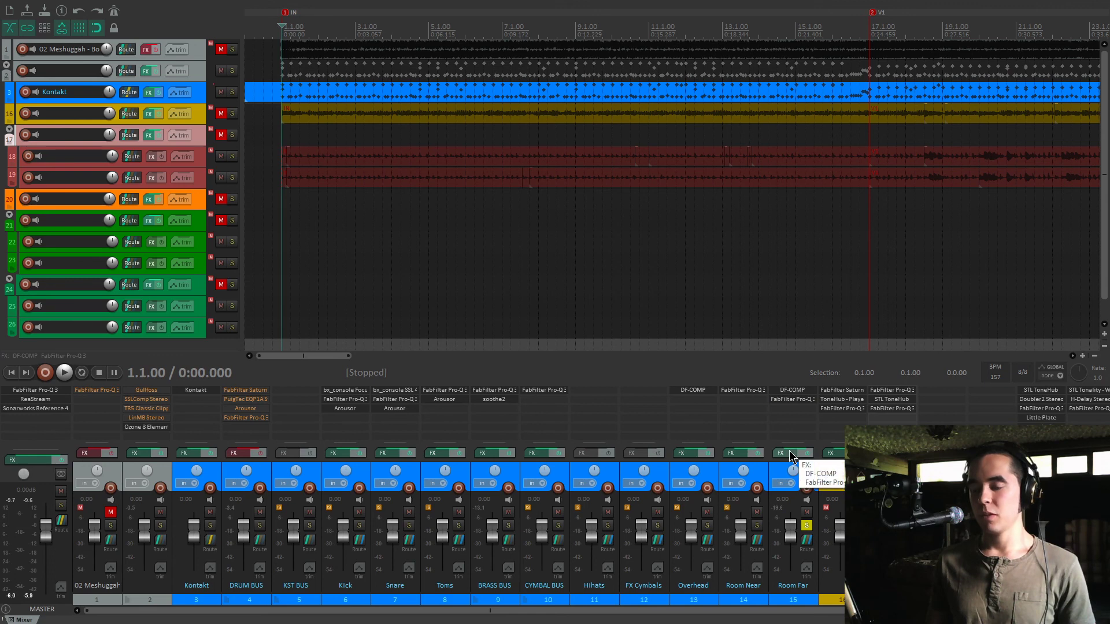
{"action": "key", "text": "space"}
{"action": "left_click", "coordinate": [784, 399]}
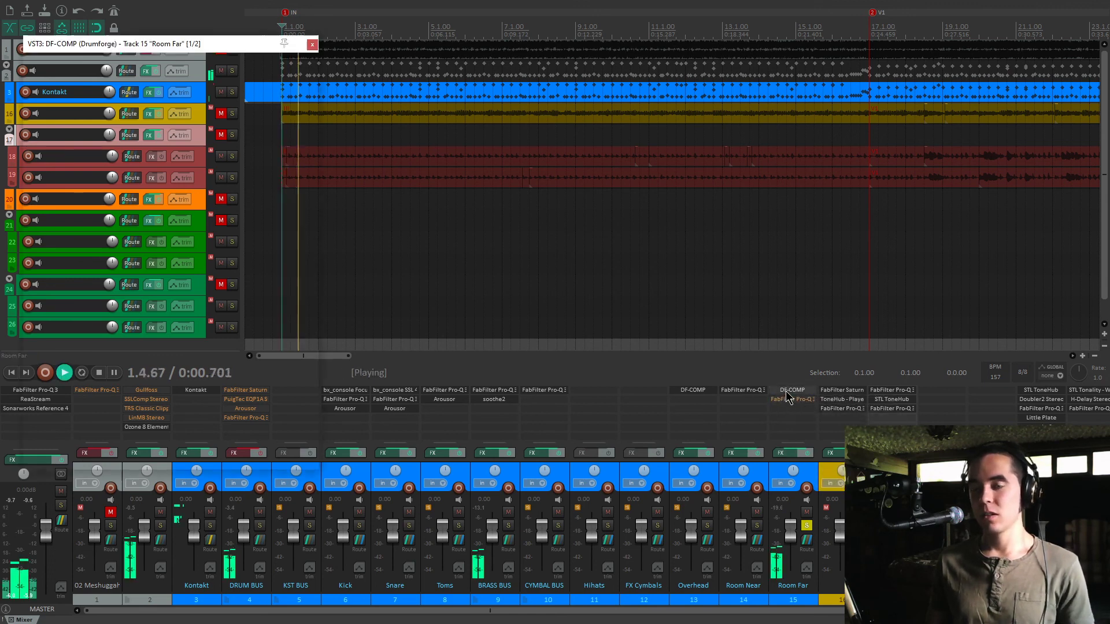
{"action": "left_click_drag", "start_coordinate": [219, 48], "coordinate": [330, 65]}
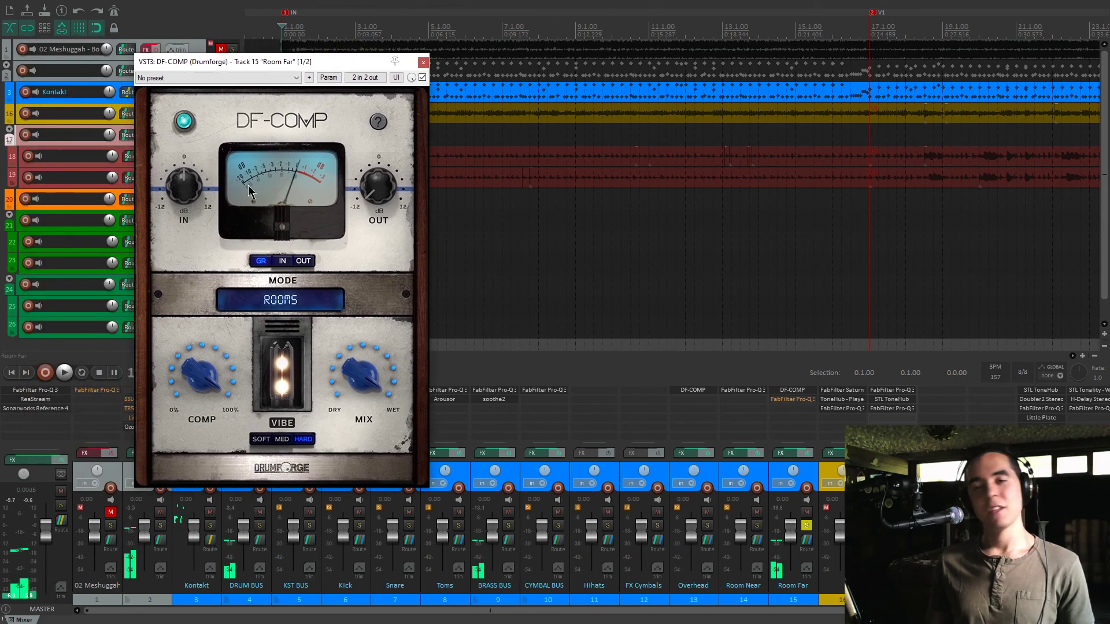
{"action": "left_click_drag", "start_coordinate": [289, 61], "coordinate": [448, 70]}
- Open Kontakt, check the room channels in the Invasion kit's snare and toms mixers, and close it
{"action": "left_click", "coordinate": [195, 390]}
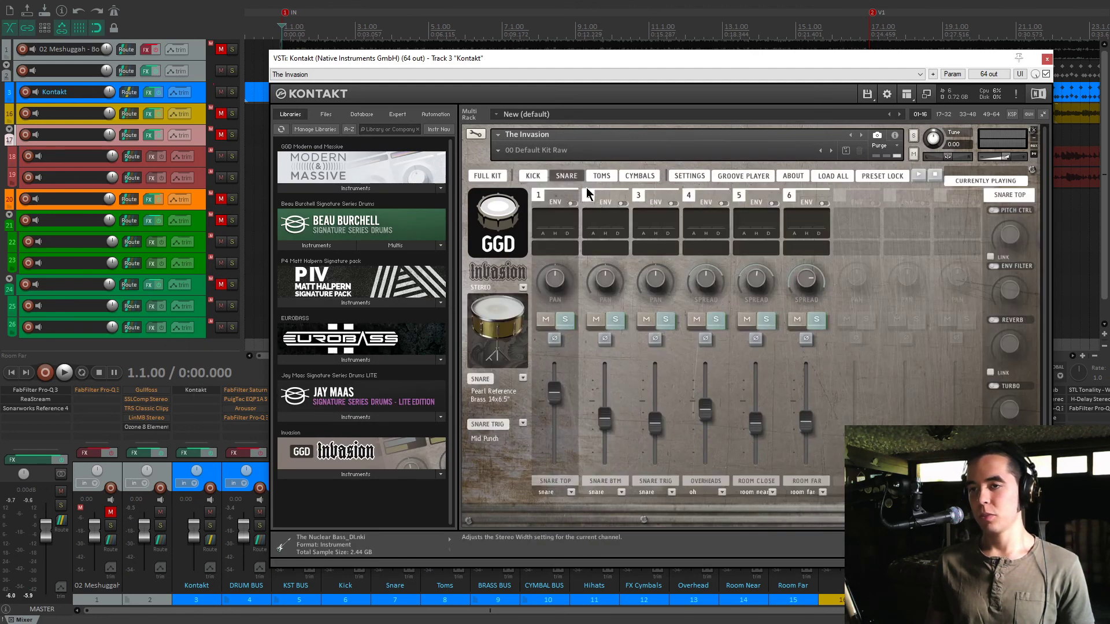
{"action": "left_click", "coordinate": [601, 176]}
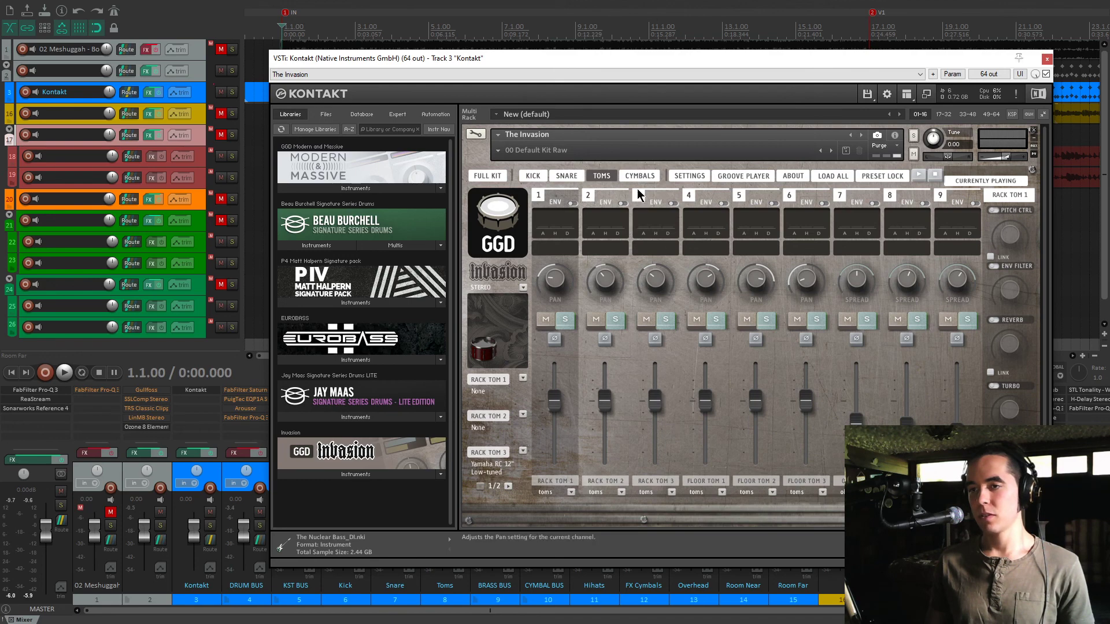
{"action": "left_click", "coordinate": [563, 177]}
{"action": "left_click", "coordinate": [1046, 59]}
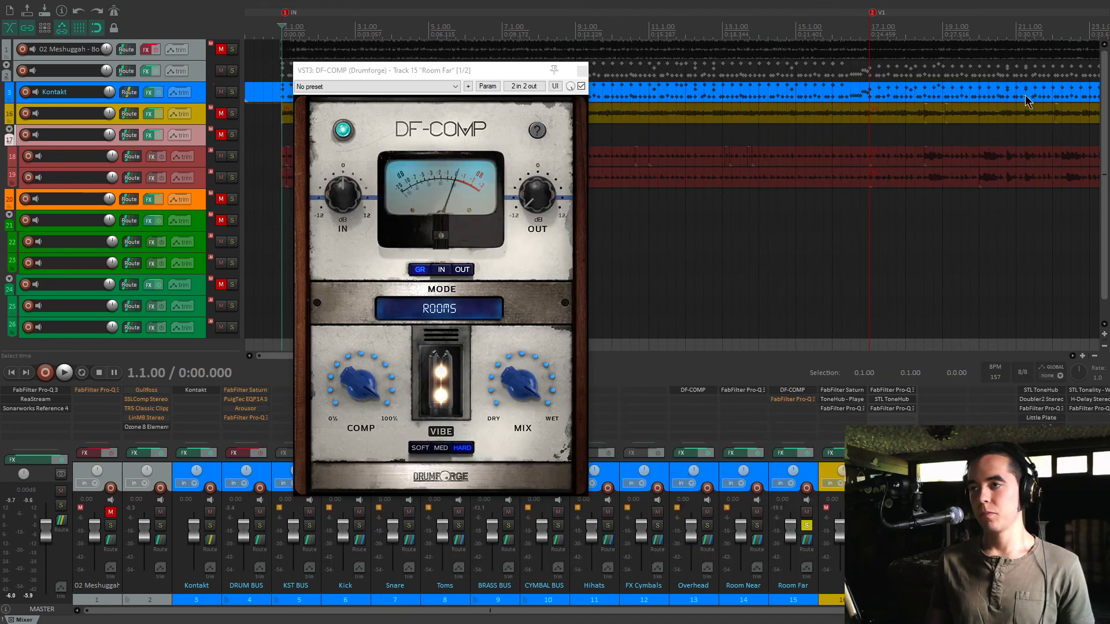
- Play Room Far with DF-COMP bypassed and re-enabled for comparison, and close the compressor
{"action": "left_click", "coordinate": [581, 87]}
{"action": "key", "text": "space"}
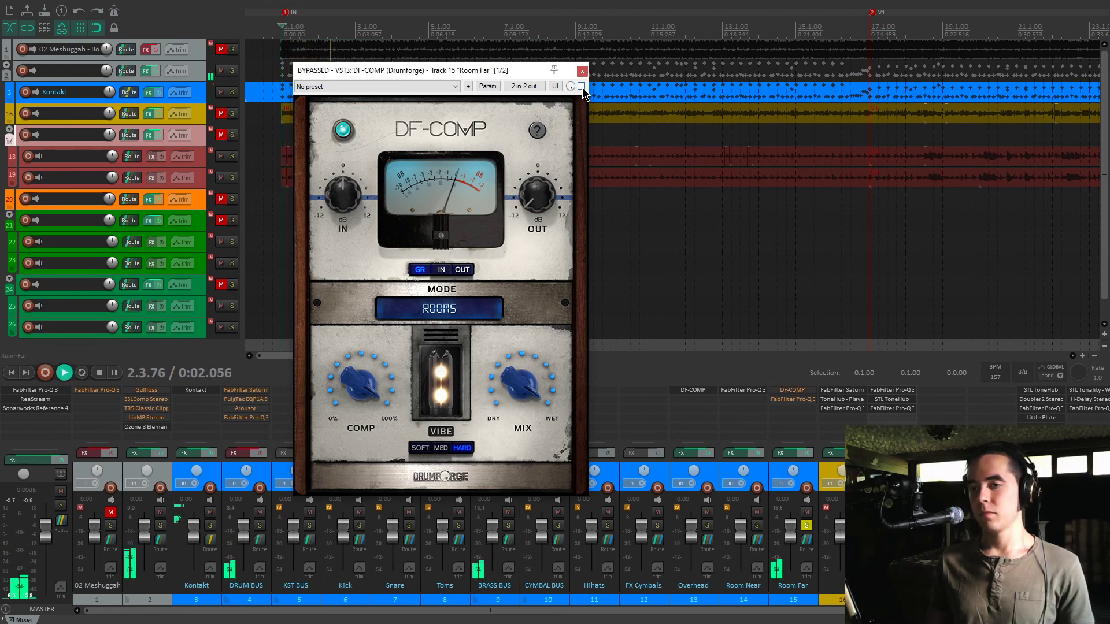
{"action": "left_click", "coordinate": [582, 87]}
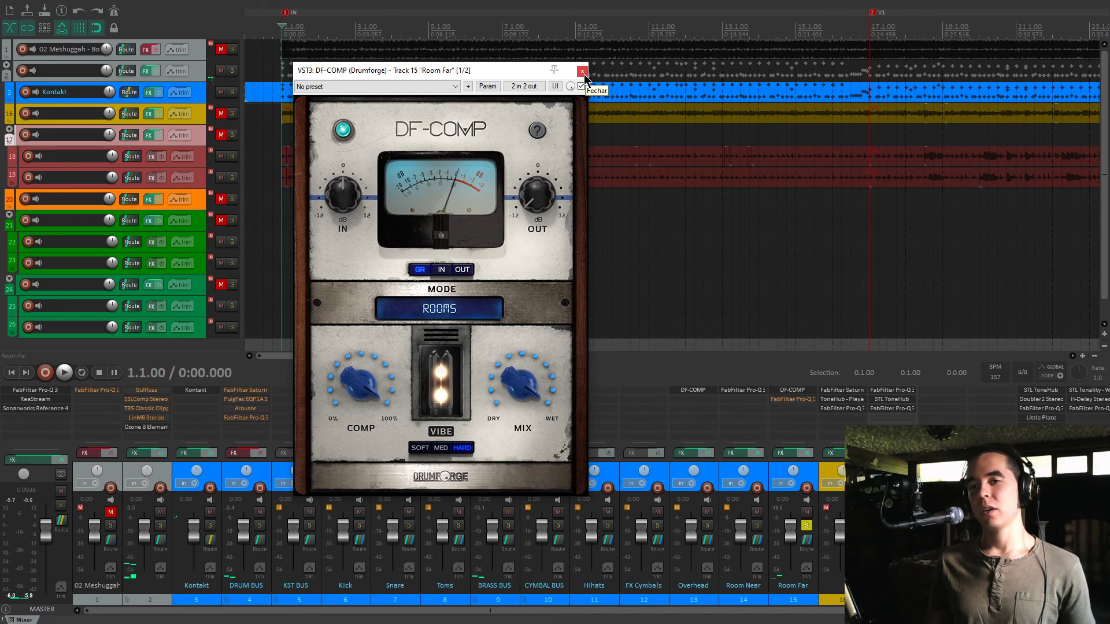
{"action": "left_click", "coordinate": [582, 72]}
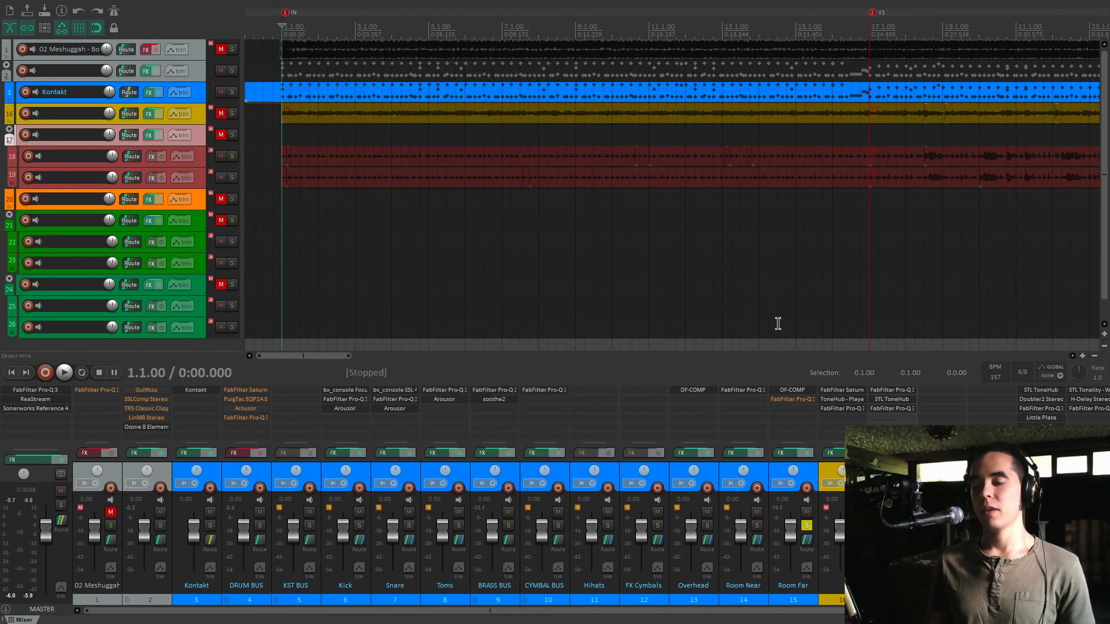
- Open the bypassed FabFilter Pro-Q 3 on Room Far, reposition its window, and inspect the 766.70 Hz cut
{"action": "left_click", "coordinate": [794, 400]}
{"action": "left_click_drag", "start_coordinate": [521, 39], "coordinate": [571, 47]}
{"action": "left_click", "coordinate": [616, 56]}
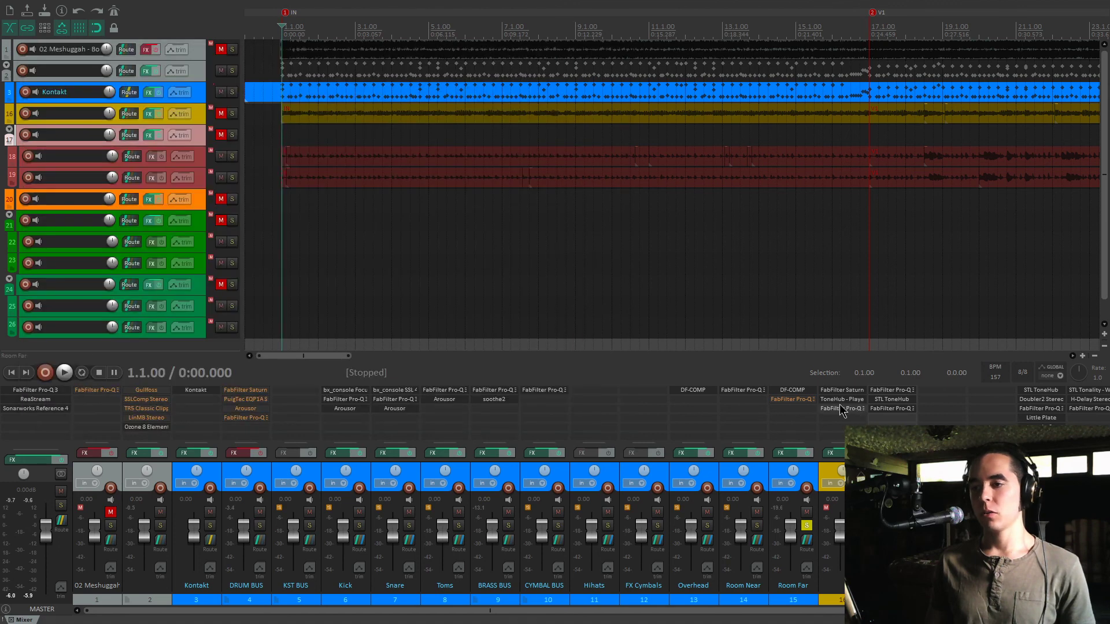
{"action": "left_click", "coordinate": [800, 400]}
{"action": "left_click", "coordinate": [556, 51]}
{"action": "left_click_drag", "start_coordinate": [553, 46], "coordinate": [629, 66]}
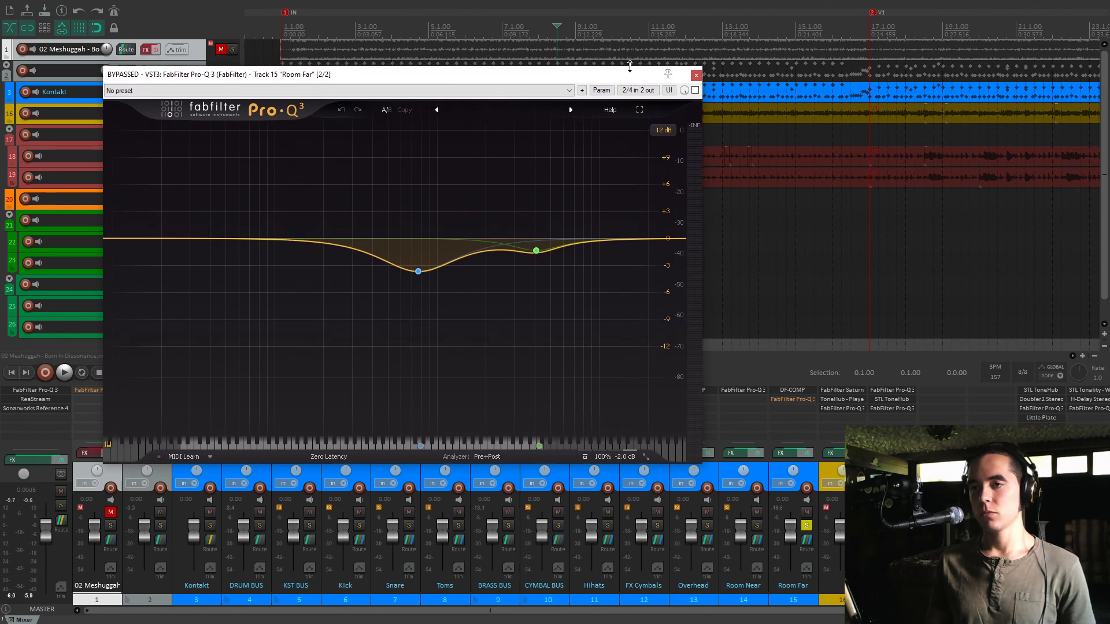
{"action": "left_click", "coordinate": [285, 6]}
{"action": "left_click_drag", "start_coordinate": [289, 83], "coordinate": [445, 117]}
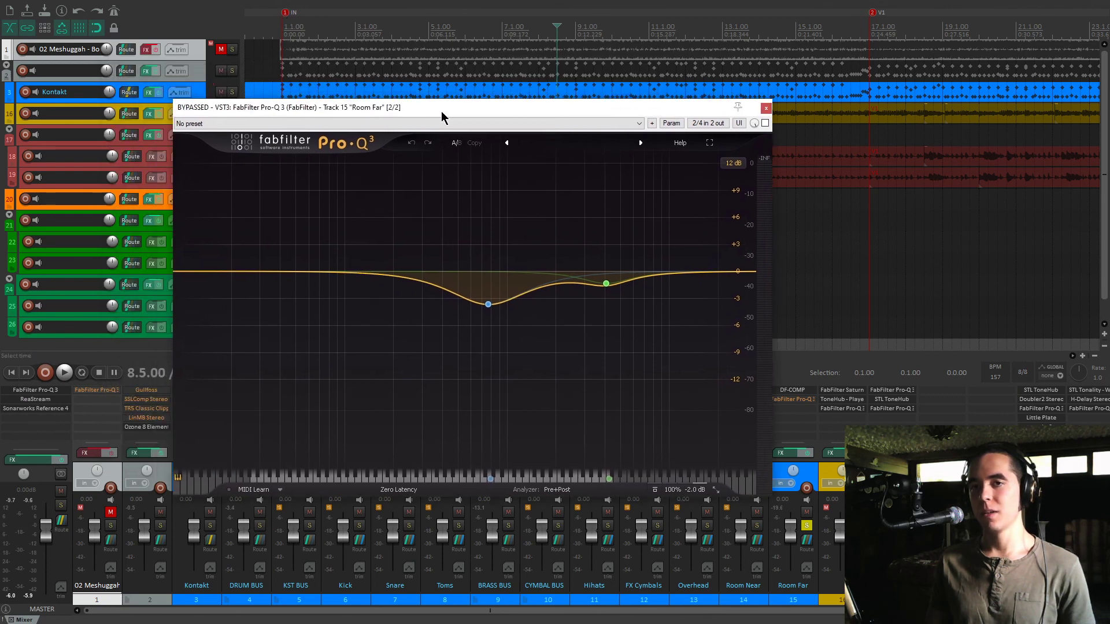
{"action": "mouse_move", "coordinate": [491, 307]}
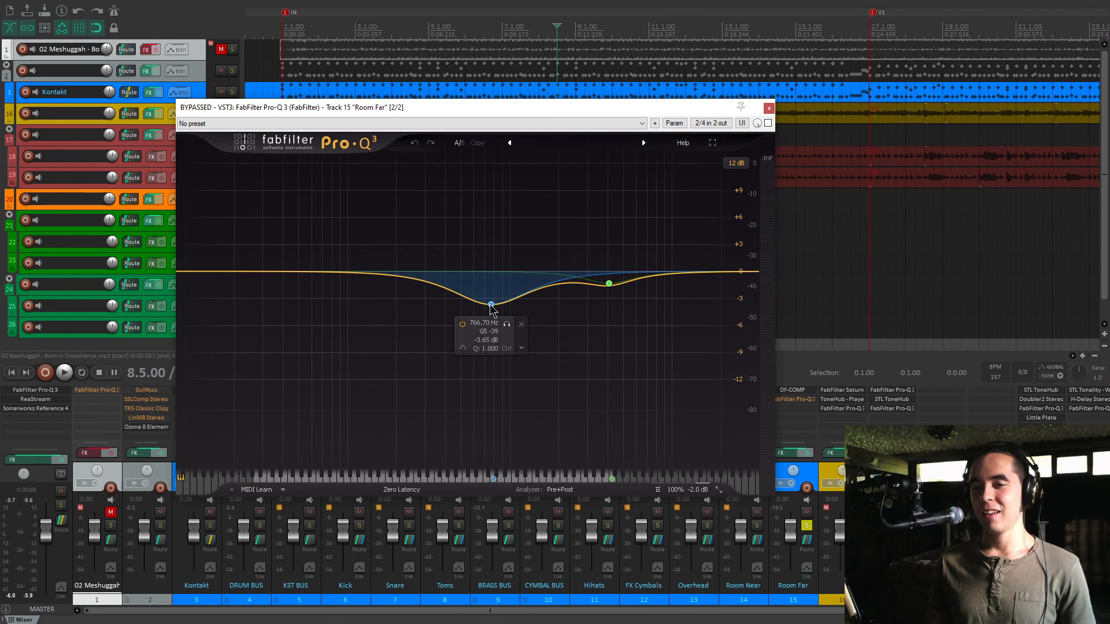
- Play with Room Far's Pro-Q 3 enabled, audition its 766.70 Hz cut and its higher-frequency cut soloed, stop playback, and close the EQ
{"action": "key", "text": "space"}
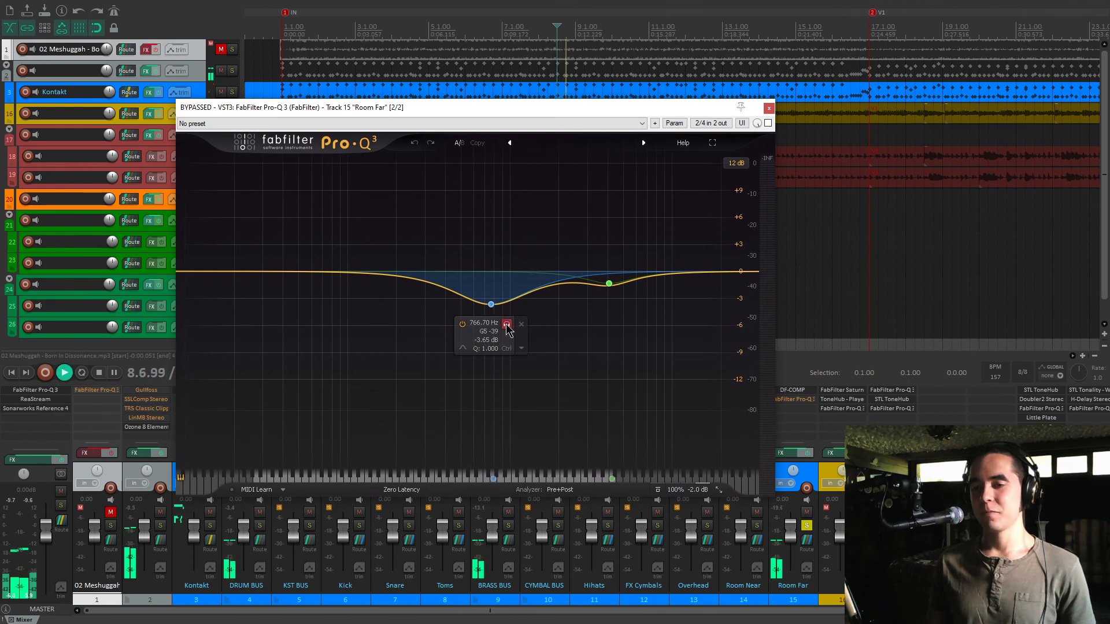
{"action": "left_click", "coordinate": [768, 123]}
{"action": "left_click", "coordinate": [506, 324]}
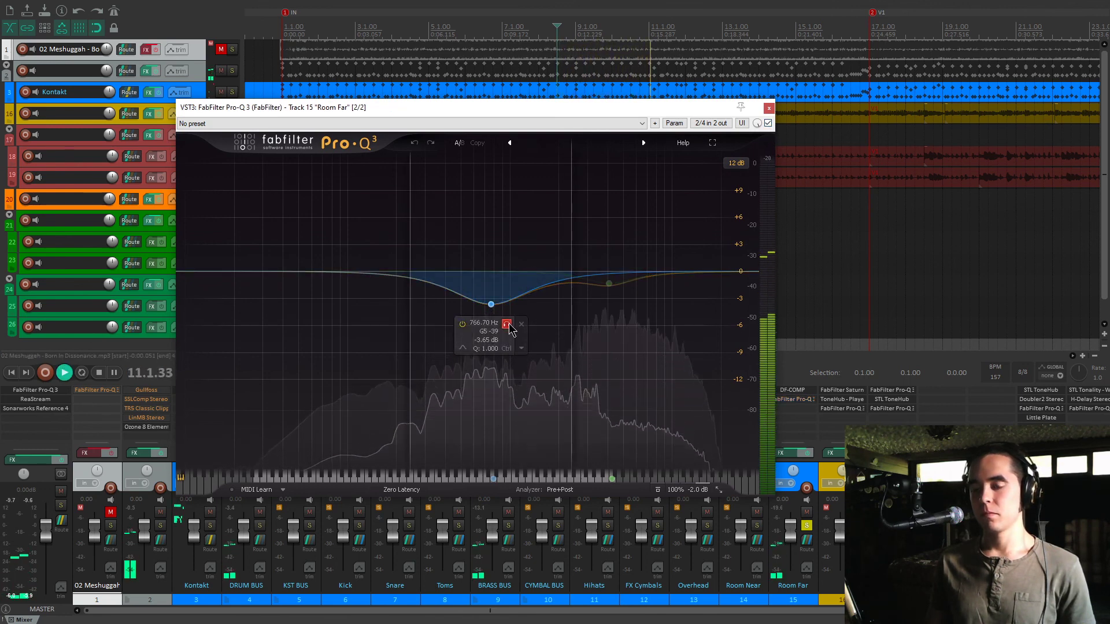
{"action": "mouse_move", "coordinate": [609, 284]}
{"action": "left_click", "coordinate": [626, 304]}
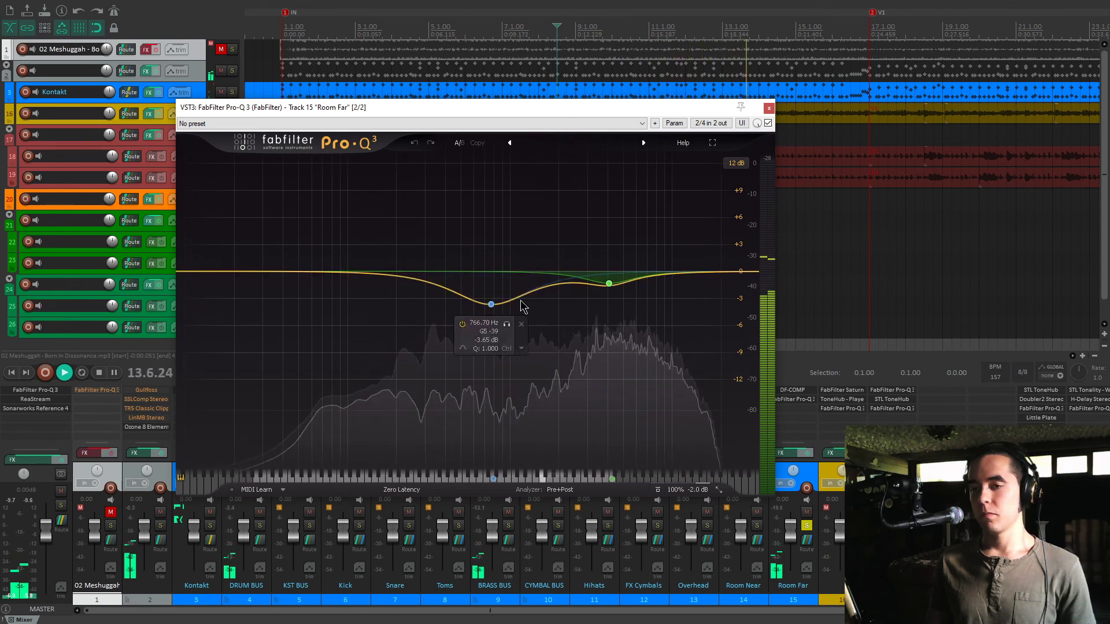
{"action": "key", "text": "space"}
{"action": "left_click", "coordinate": [769, 108]}
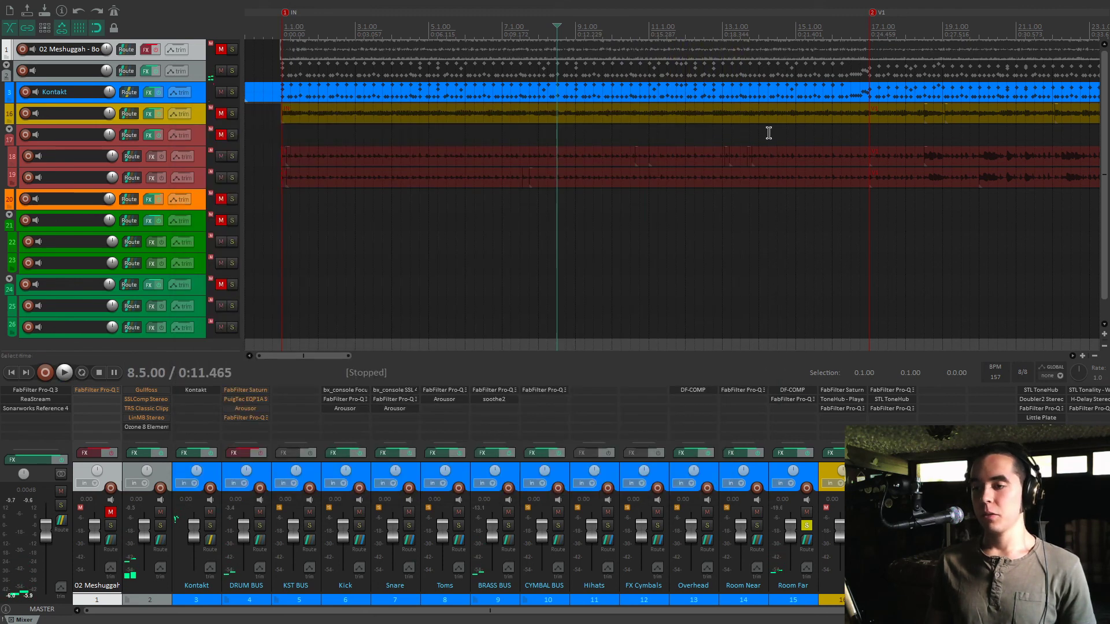
- Solo DRUM BUS instead of Room Far, play it from the project start, and stop playback
{"action": "left_click", "coordinate": [807, 525]}
{"action": "left_click", "coordinate": [260, 526]}
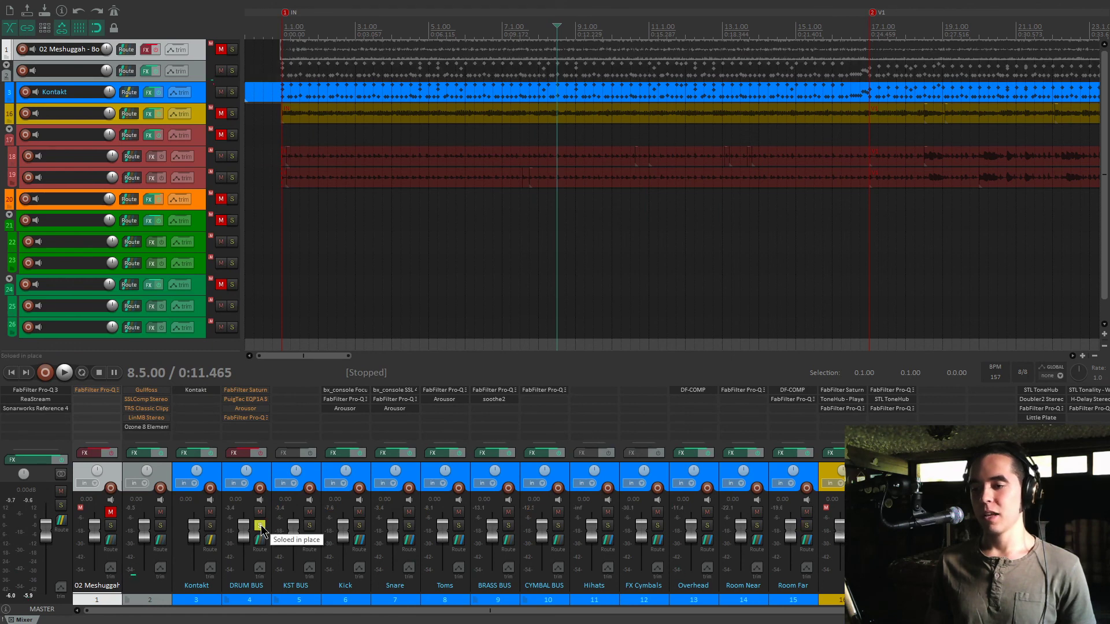
{"action": "key", "text": "space"}
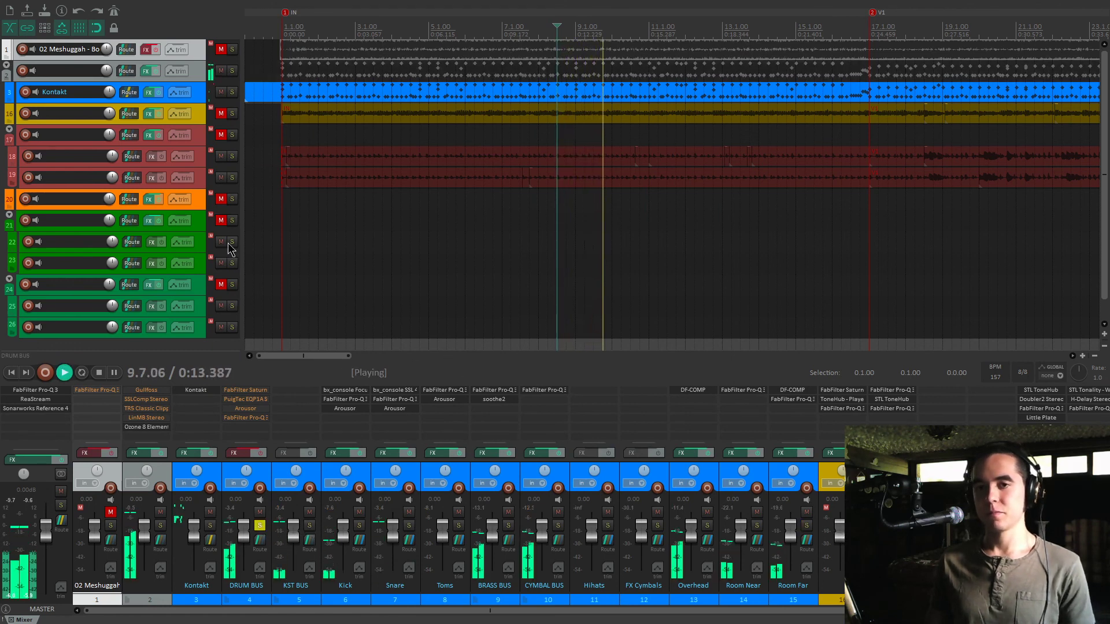
{"action": "key", "text": "Home"}
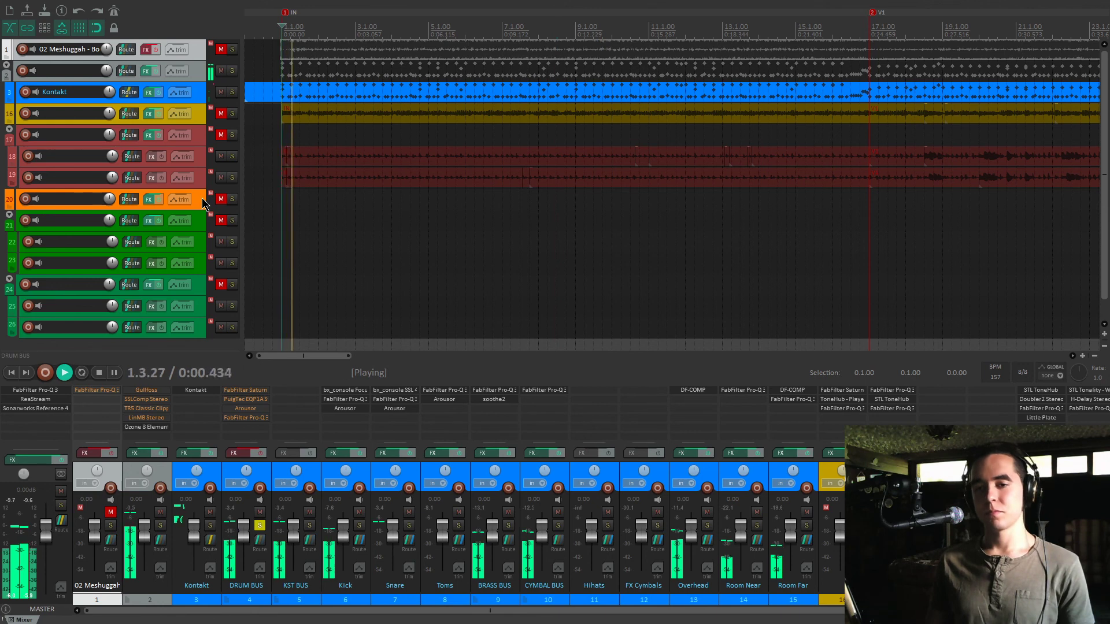
{"action": "key", "text": "space"}
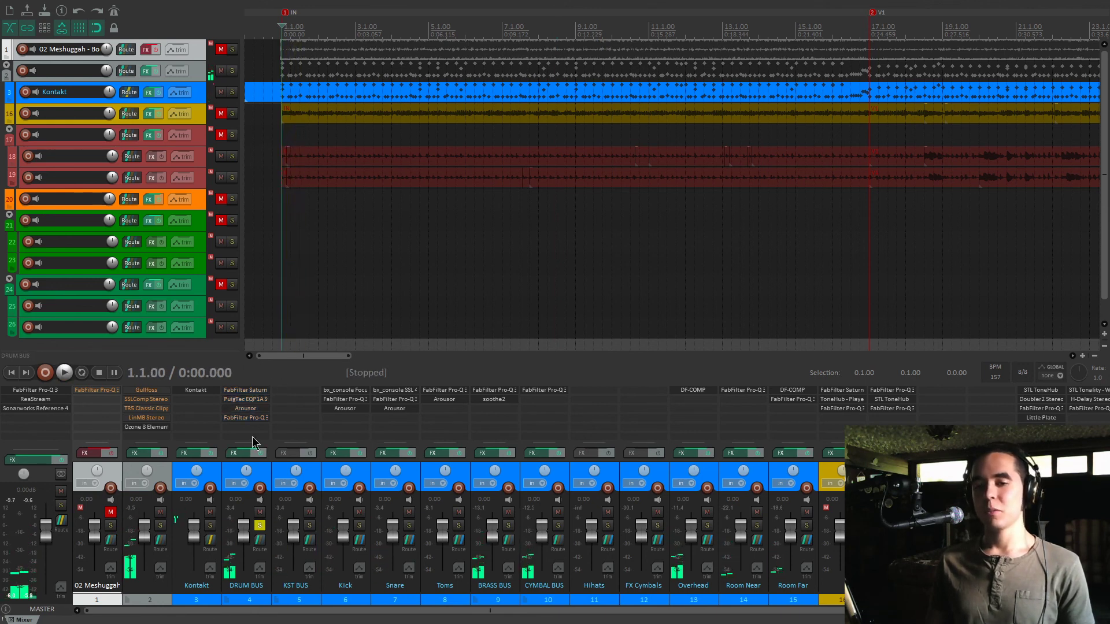
- Open FabFilter Saturn 2 on DRUM BUS, reposition its window, and inspect the Warm Tape drive of both bands
{"action": "double_click", "coordinate": [247, 390]}
{"action": "left_click_drag", "start_coordinate": [381, 76], "coordinate": [643, 127]}
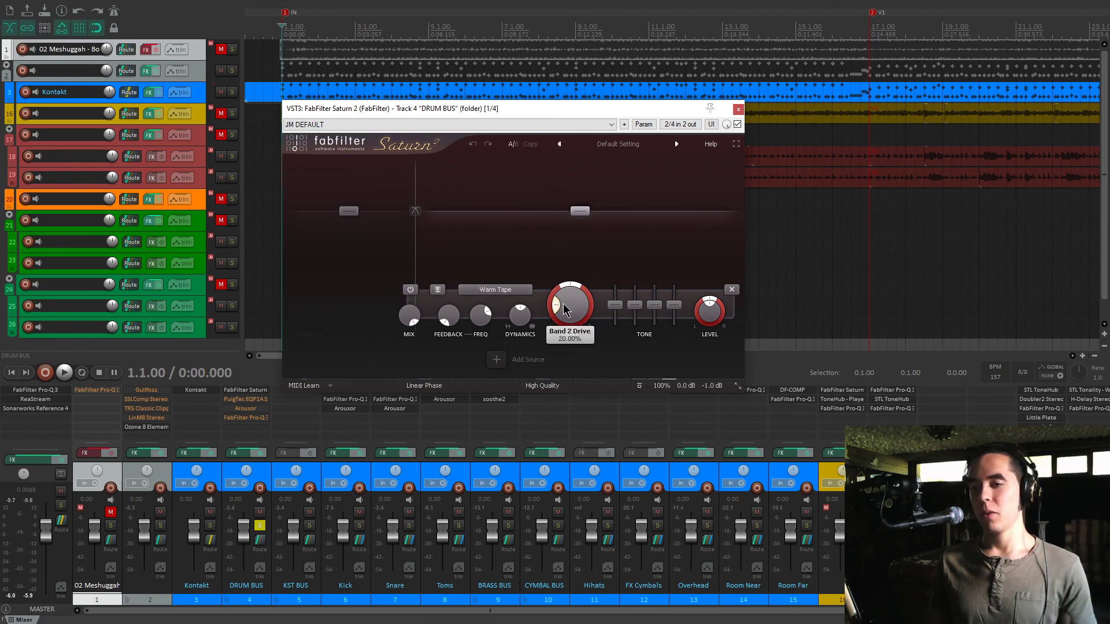
{"action": "mouse_move", "coordinate": [565, 310]}
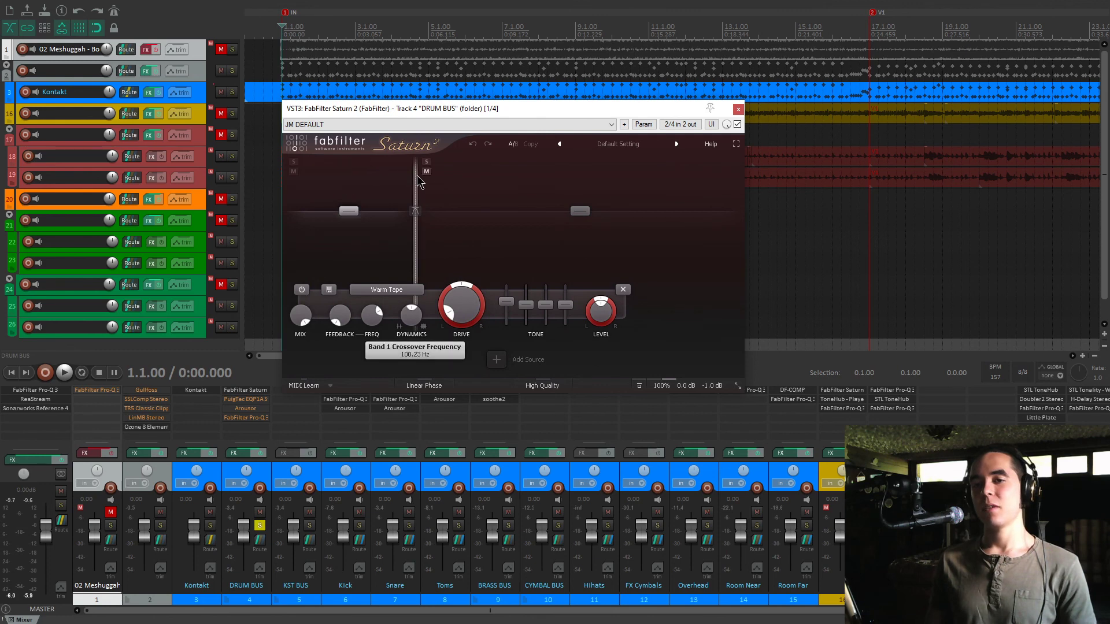
- Play the drum bus with Saturn 2's low band soloed, inspect its drive, stop playback, and close the plugin
{"action": "key", "text": "space"}
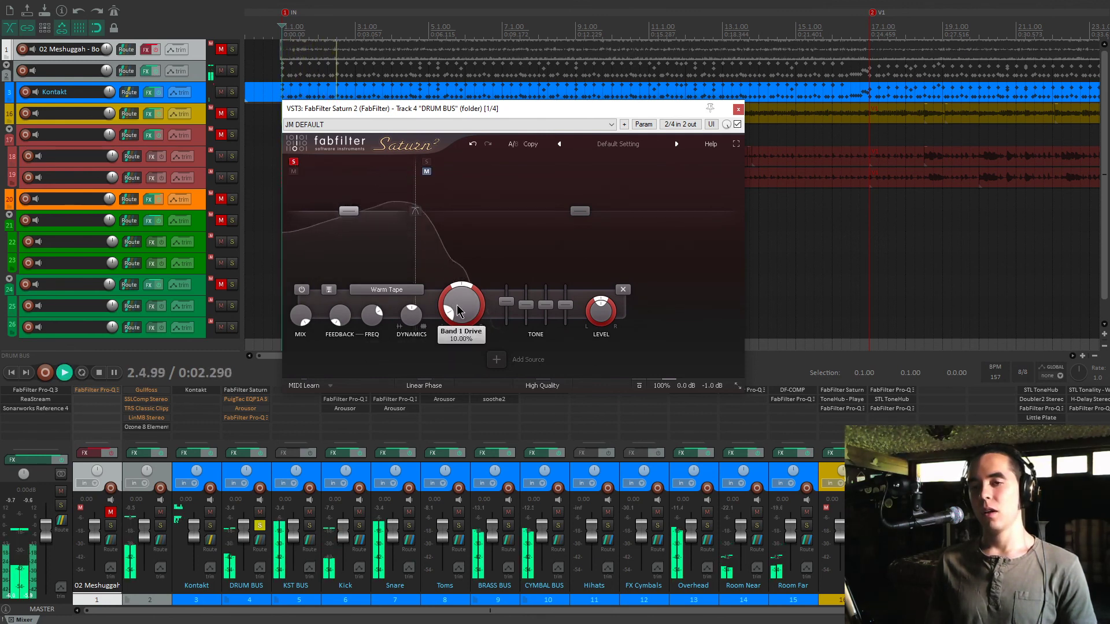
{"action": "key", "text": "space"}
{"action": "mouse_move", "coordinate": [454, 297]}
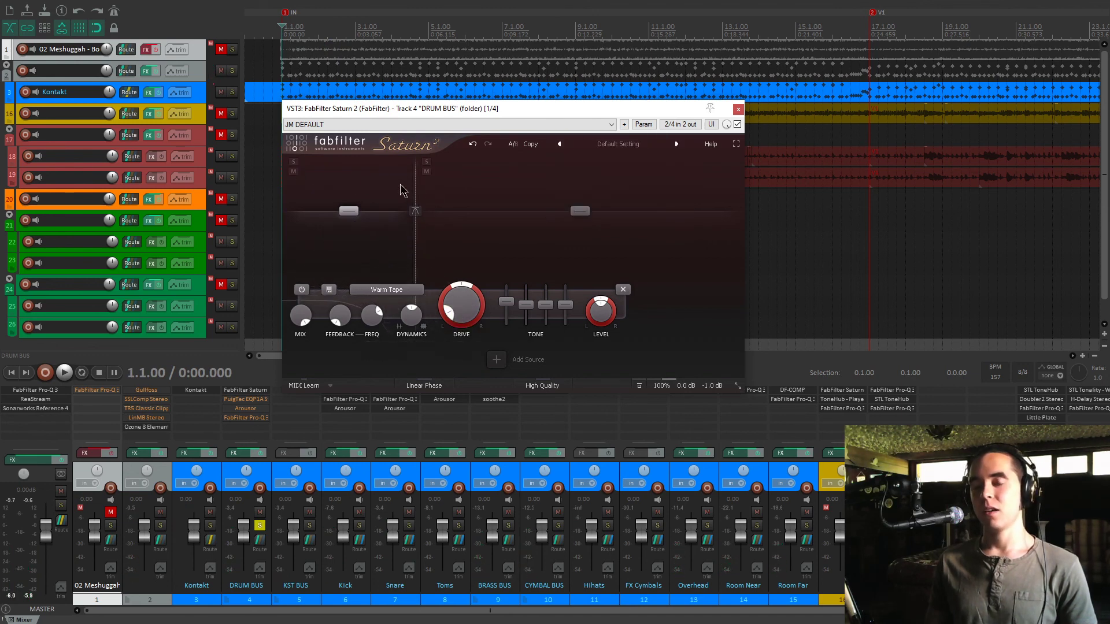
{"action": "left_click_drag", "start_coordinate": [418, 114], "coordinate": [539, 128]}
{"action": "left_click", "coordinate": [746, 122]}
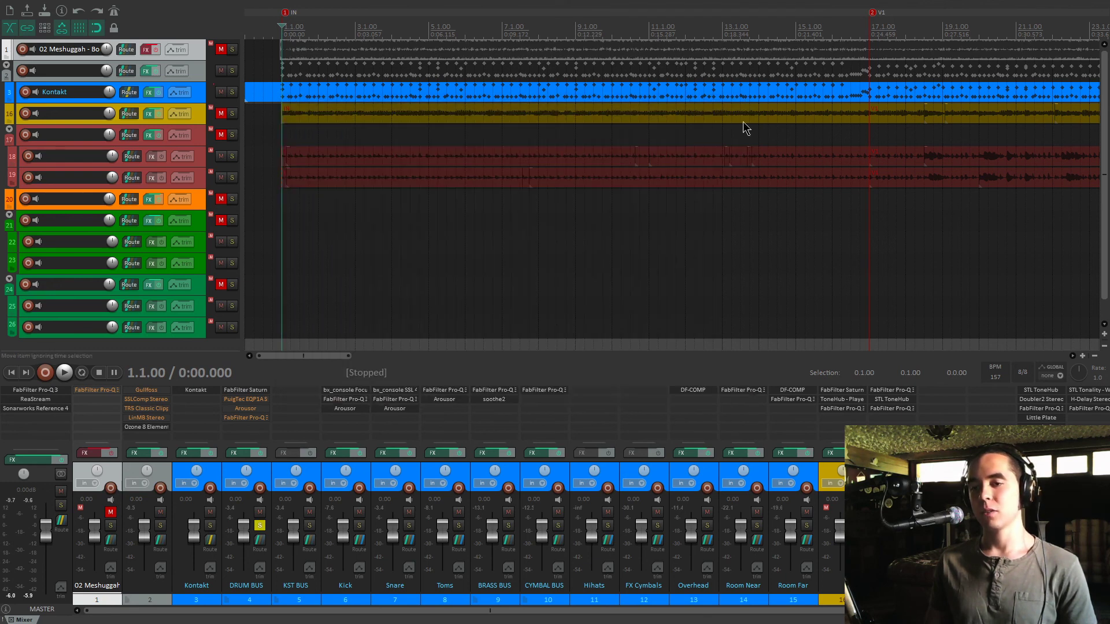
- Open and enable PuigTec EQP1A on DRUM BUS, reposition its window, and inspect the 10 kHz high-frequency boost
{"action": "left_click", "coordinate": [245, 399]}
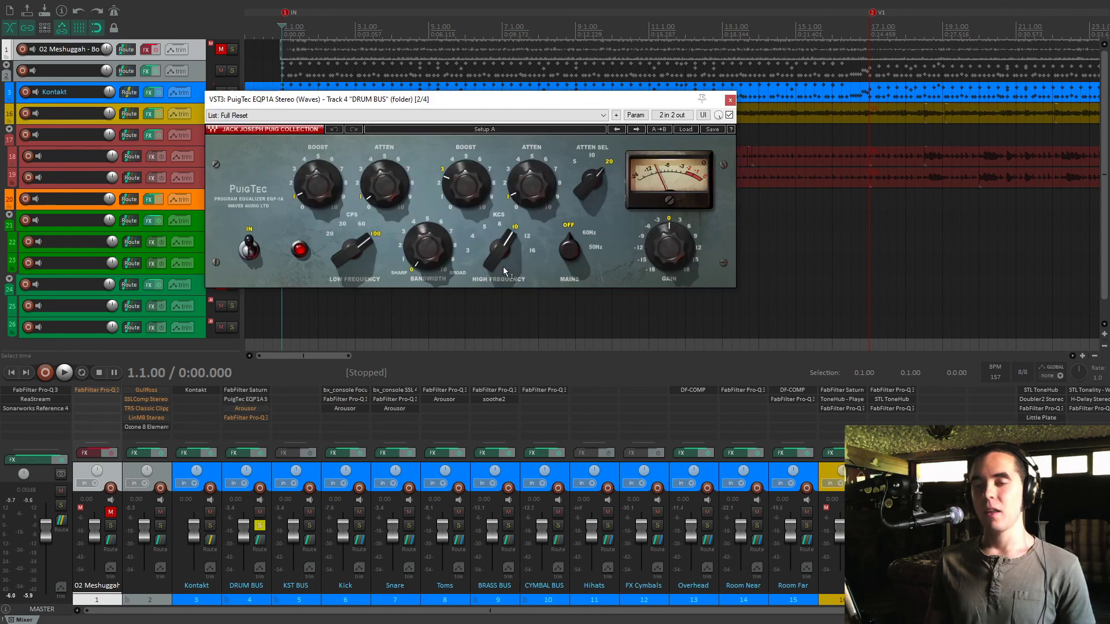
{"action": "left_click_drag", "start_coordinate": [479, 107], "coordinate": [560, 132]}
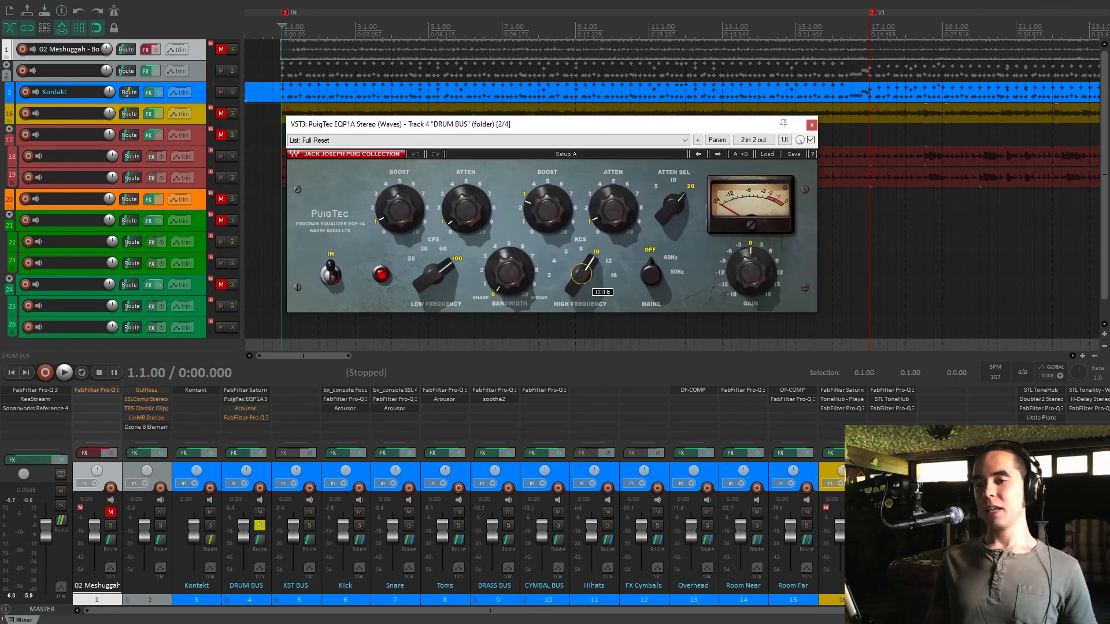
{"action": "left_click", "coordinate": [581, 272]}
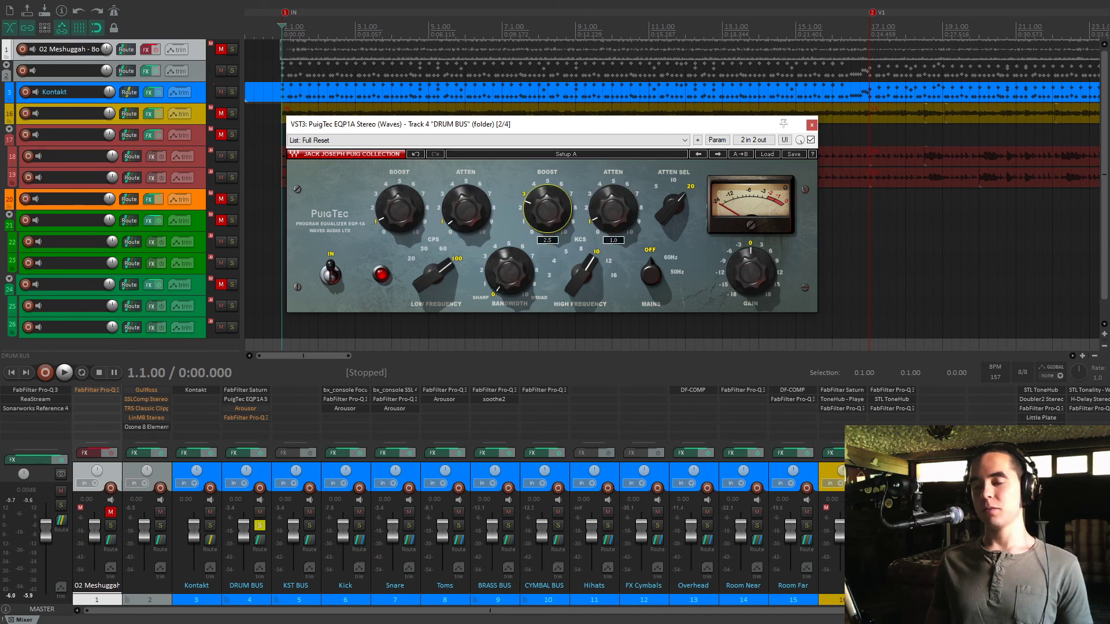
{"action": "left_click_drag", "start_coordinate": [559, 125], "coordinate": [578, 130]}
- Play the drum bus with PuigTec EQP1A alternately bypassed and enabled, stop playback, and close the EQ
{"action": "key", "text": "space"}
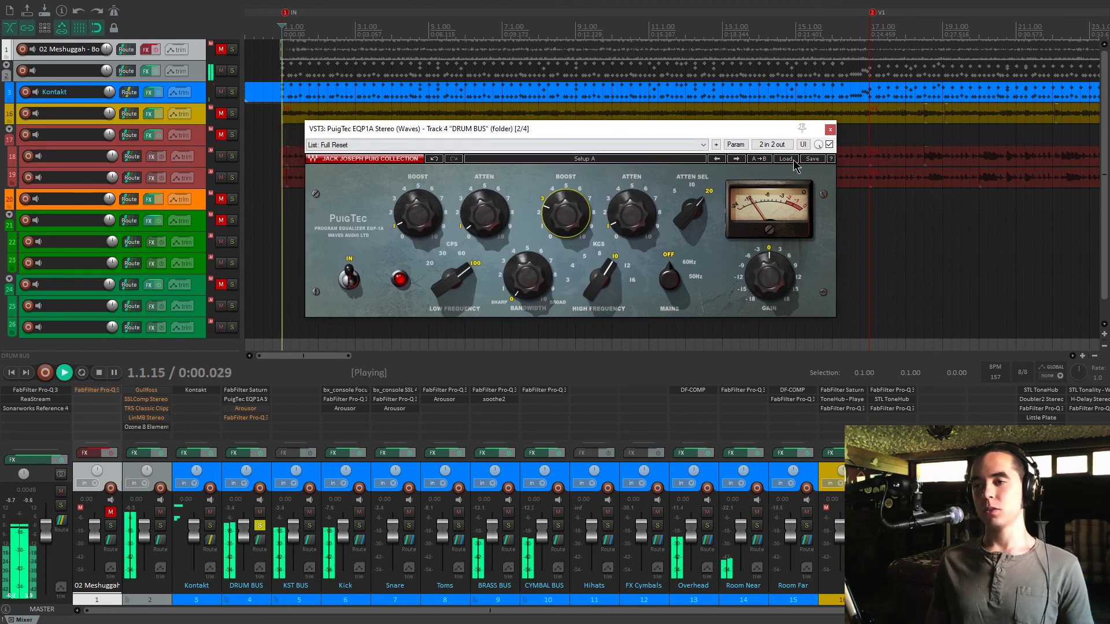
{"action": "left_click", "coordinate": [830, 145]}
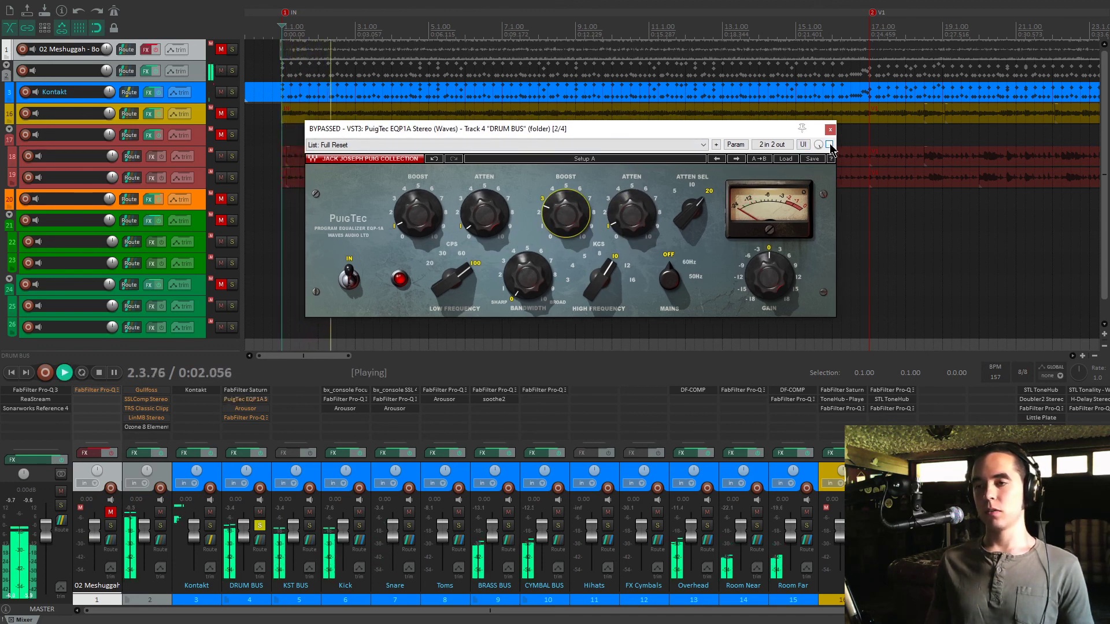
{"action": "left_click", "coordinate": [830, 145]}
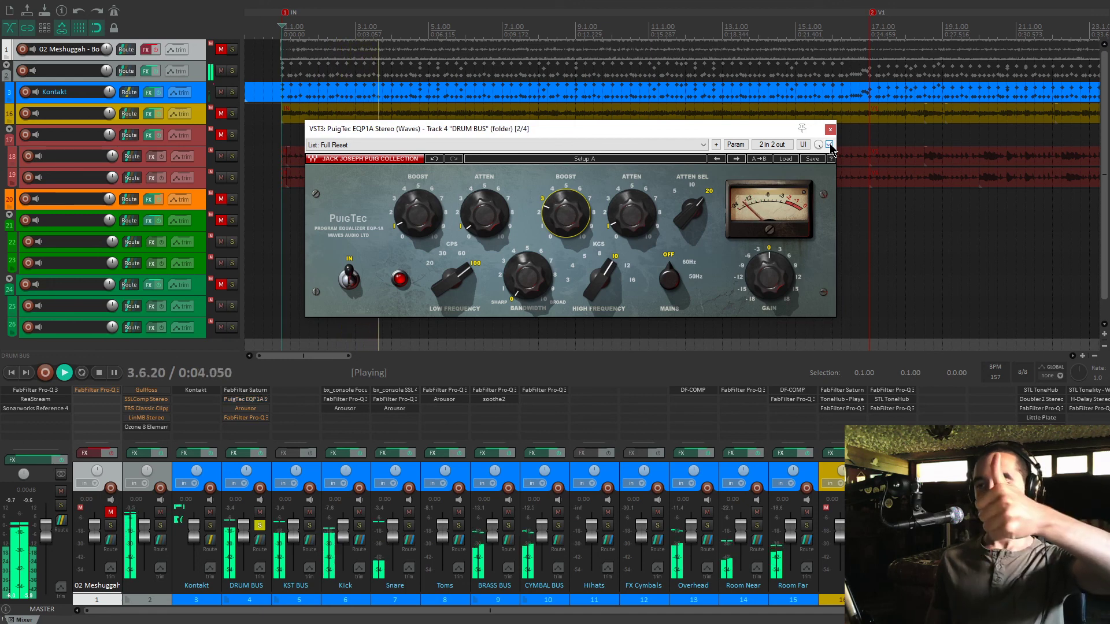
{"action": "left_click", "coordinate": [830, 145]}
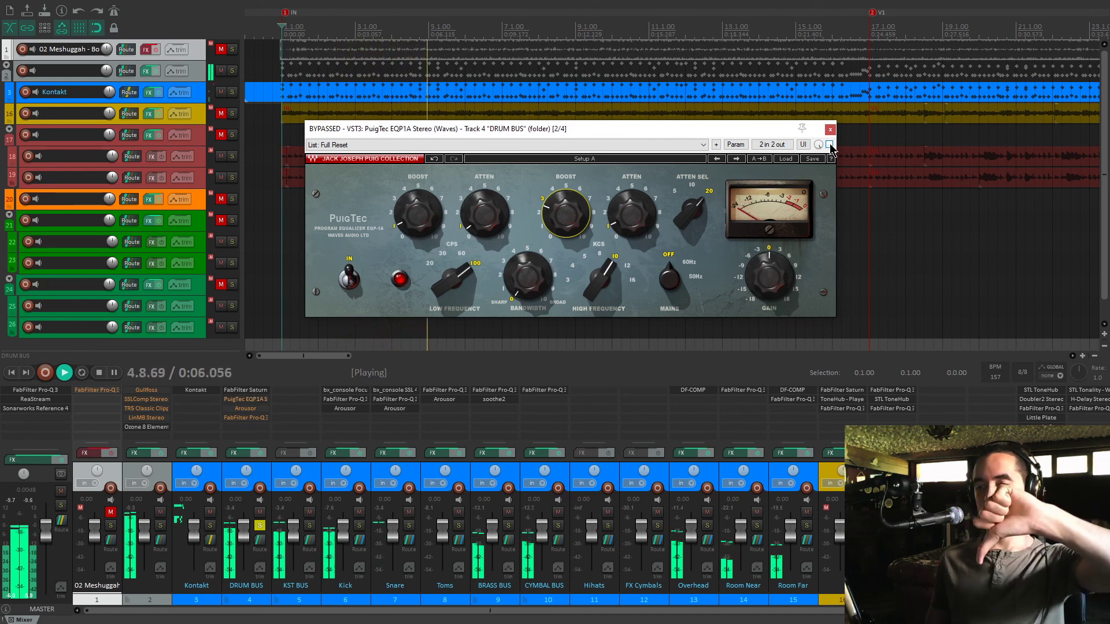
{"action": "left_click", "coordinate": [830, 145]}
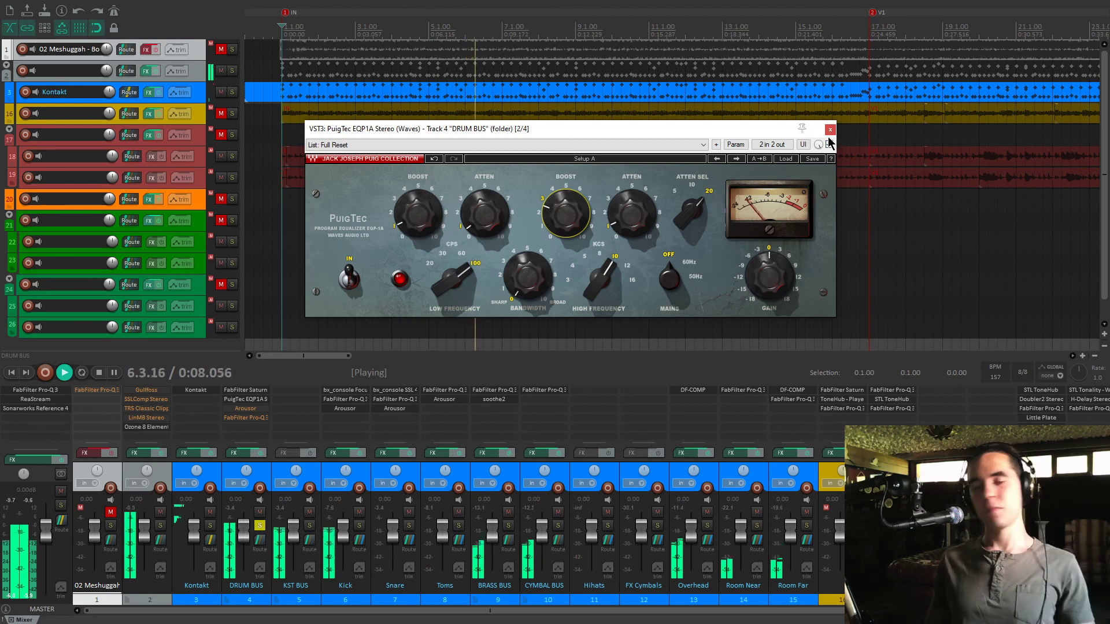
{"action": "key", "text": "space"}
{"action": "left_click", "coordinate": [830, 129]}
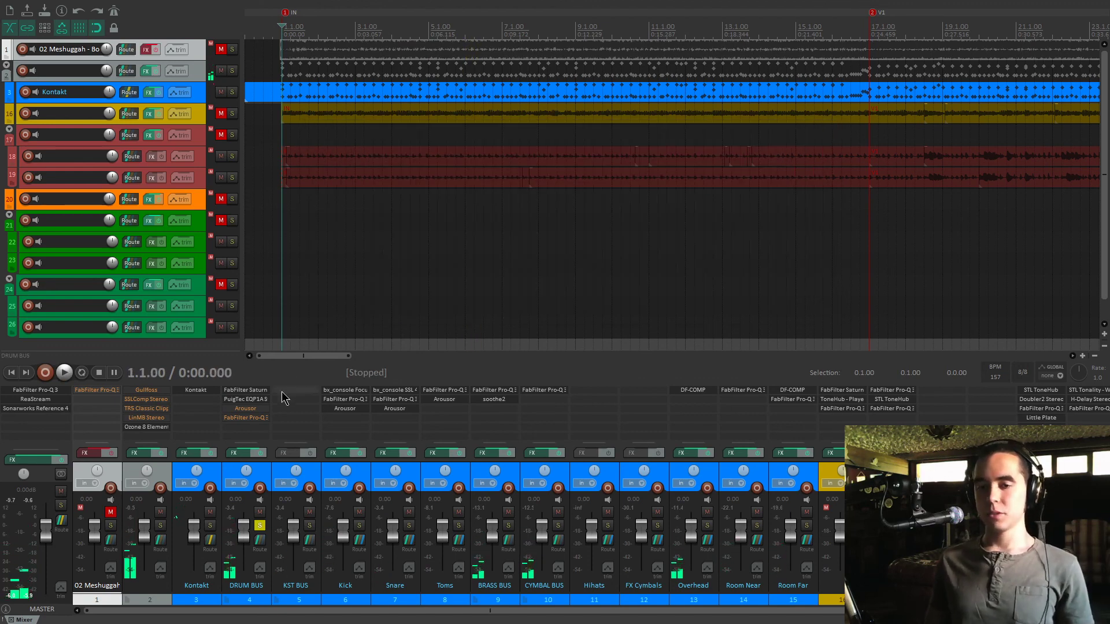
- Open and enable Arousor on DRUM BUS, play with it alternately bypassed and enabled for comparison, and stop playback
{"action": "left_click", "coordinate": [257, 409]}
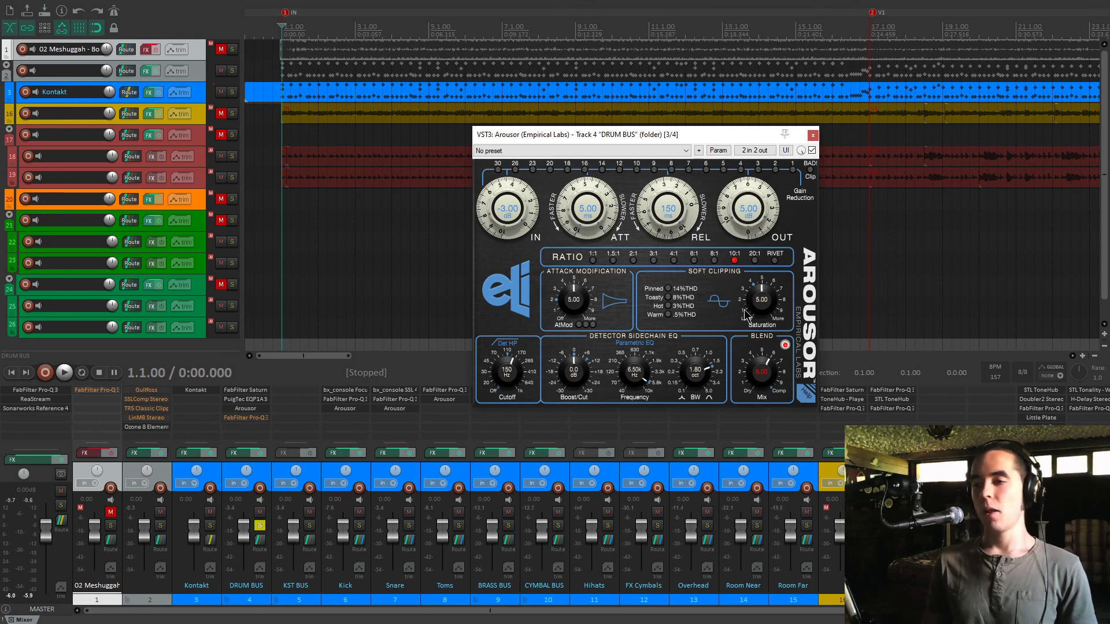
{"action": "key", "text": "space"}
{"action": "left_click", "coordinate": [812, 150]}
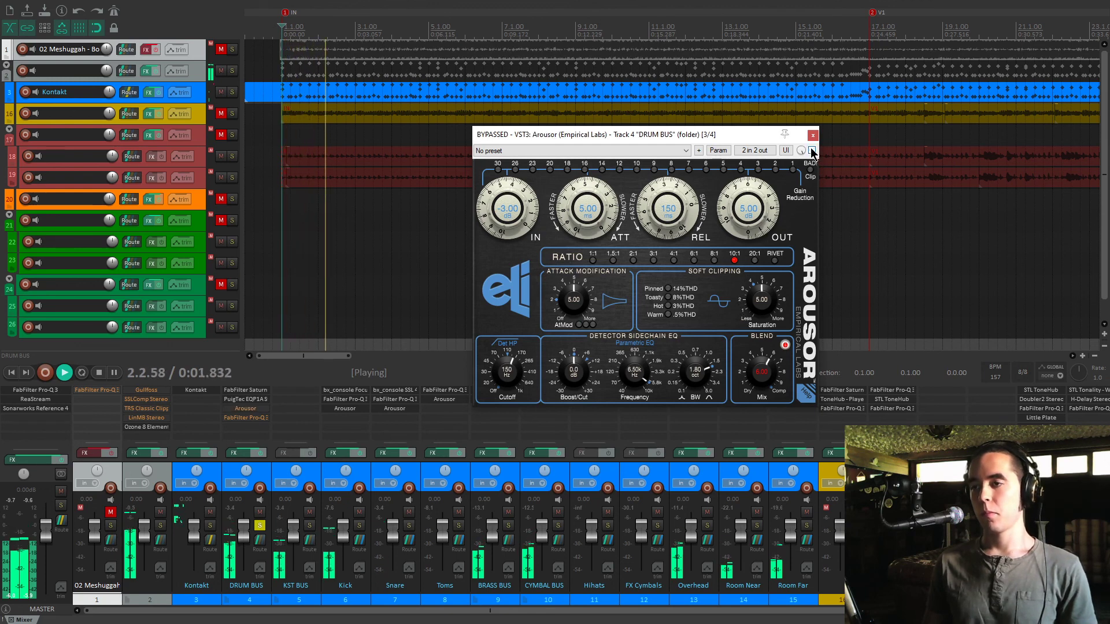
{"action": "left_click", "coordinate": [813, 150]}
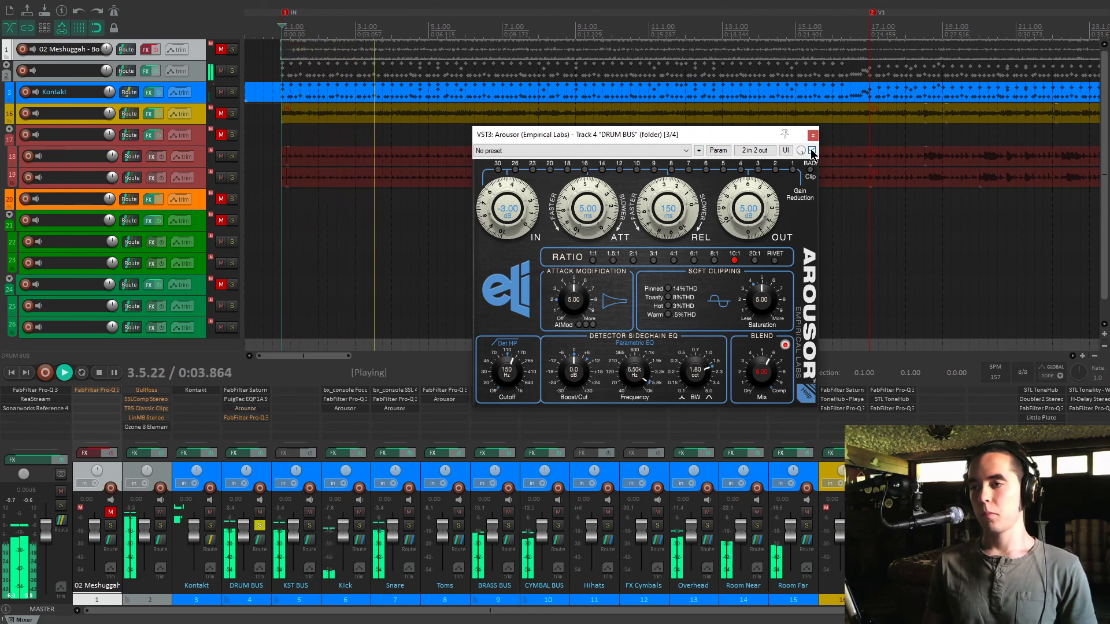
{"action": "left_click", "coordinate": [813, 150]}
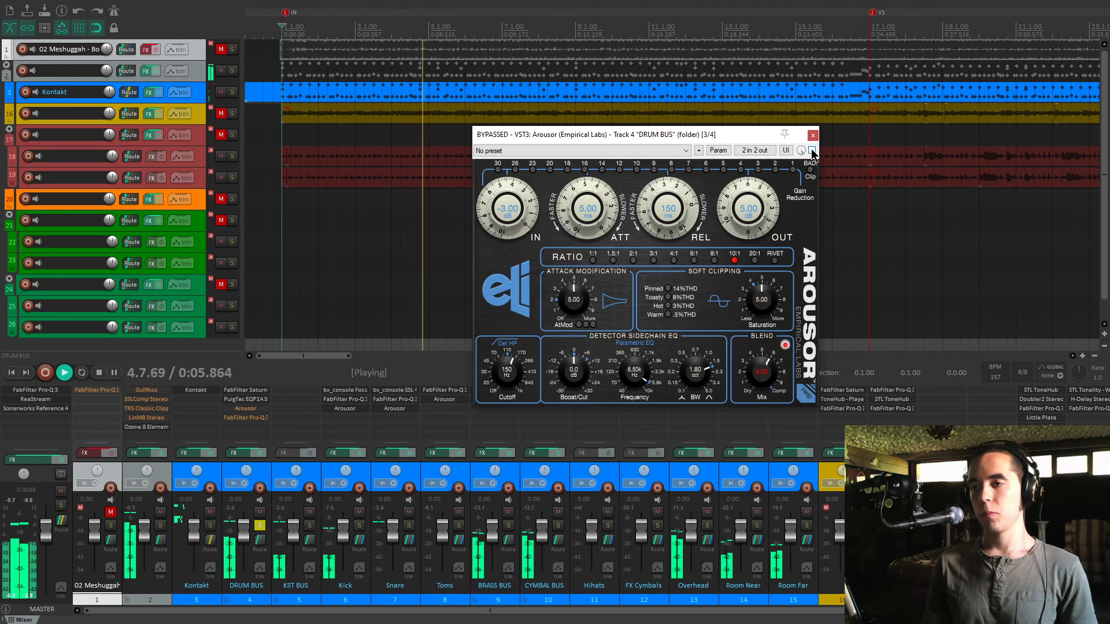
{"action": "left_click", "coordinate": [812, 150]}
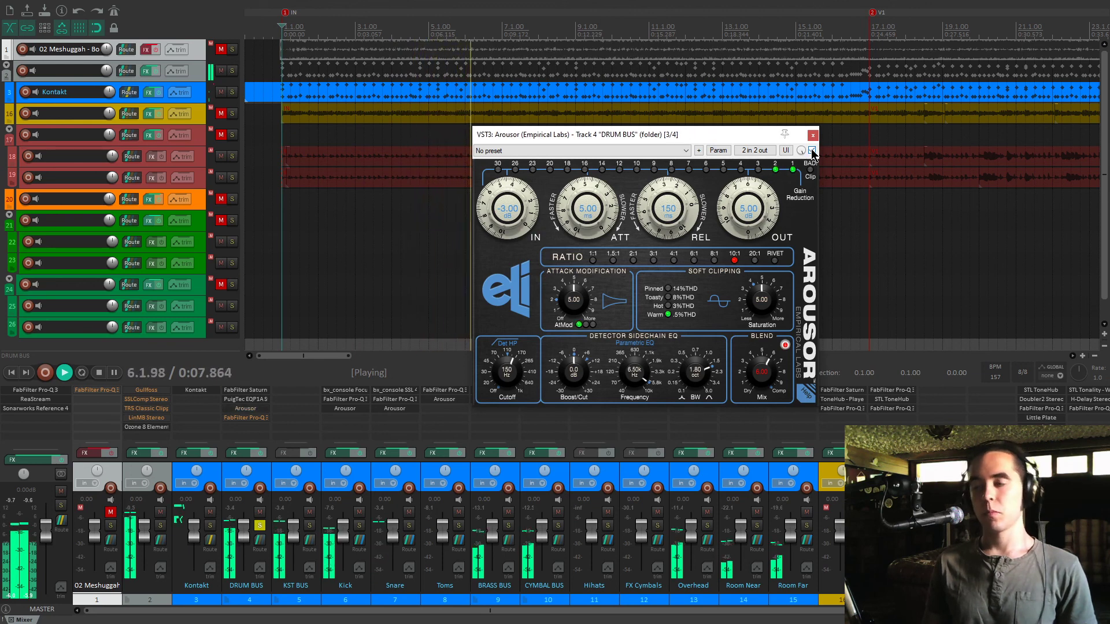
{"action": "key", "text": "space"}
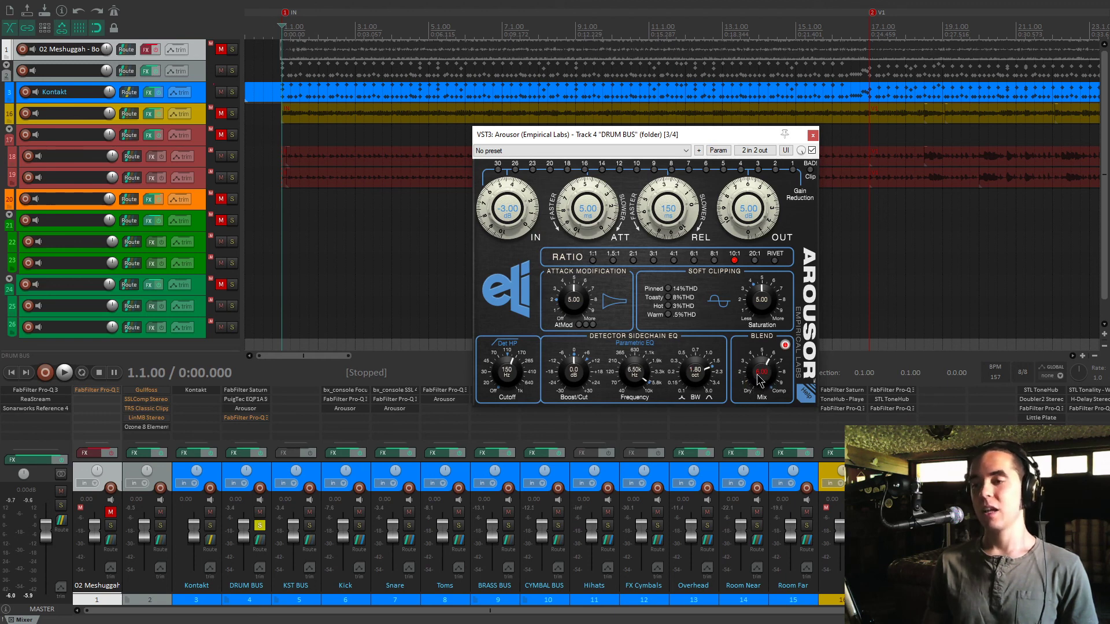
- Audition the drum bus with Arousor's Blend Mix at 10.00, set it to 7.00, and play again
{"action": "key", "text": "space"}
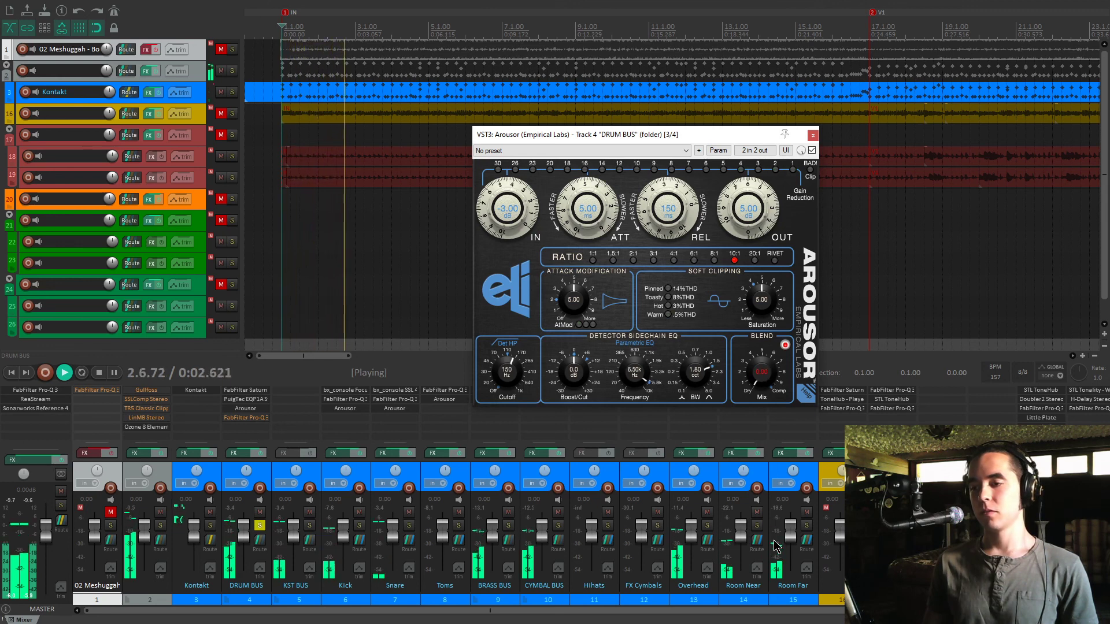
{"action": "left_click_drag", "start_coordinate": [763, 374], "coordinate": [779, 282]}
{"action": "key", "text": "space"}
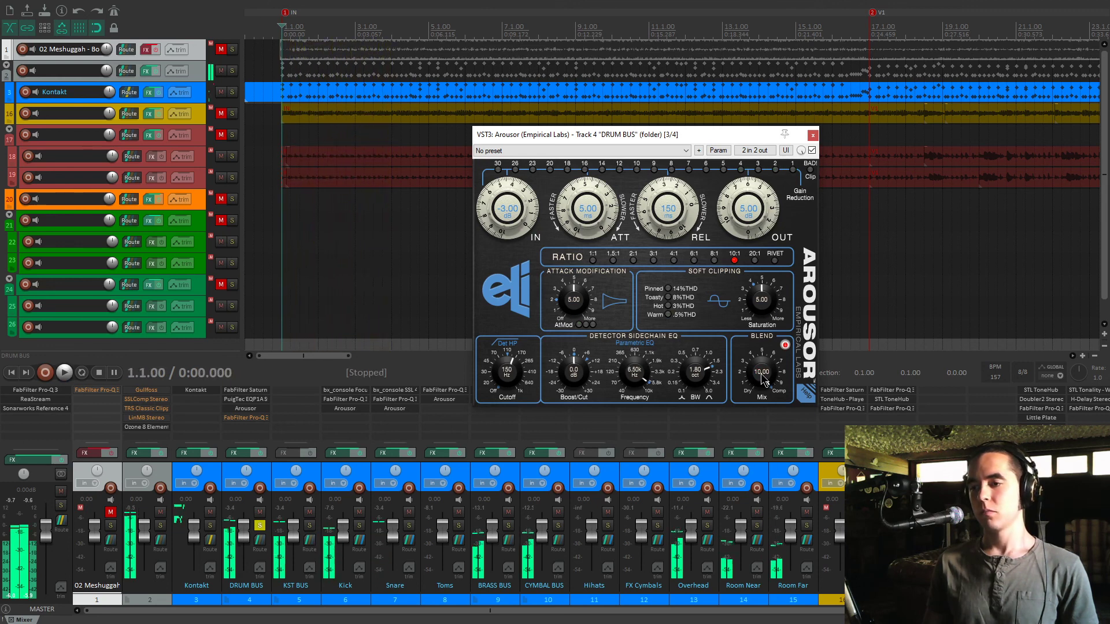
{"action": "double_click", "coordinate": [760, 373]}
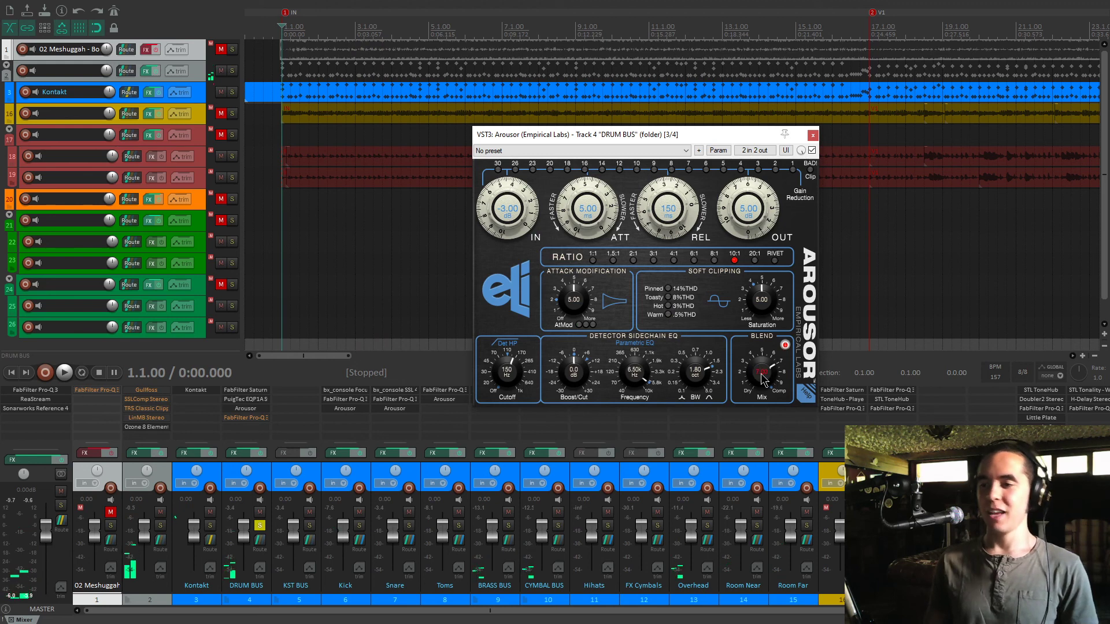
{"action": "key", "text": "space"}
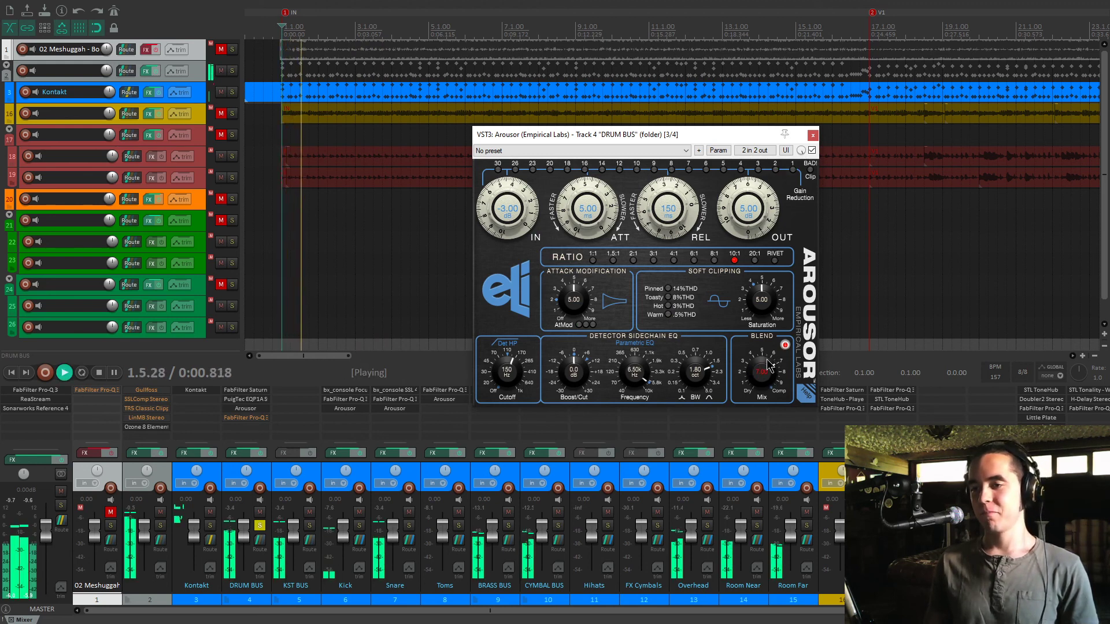
- Unmute track 16, stop playback, and close Arousor, leaving the briefly muted Kontakt track unmuted
{"action": "left_click", "coordinate": [221, 113]}
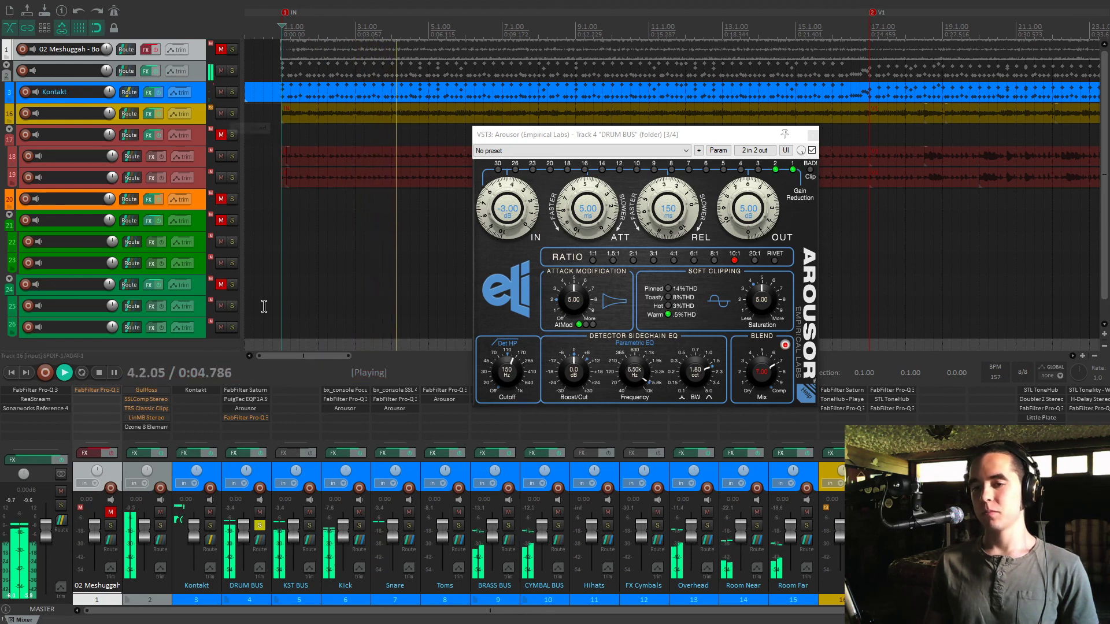
{"action": "key", "text": "space"}
{"action": "left_click", "coordinate": [221, 92]}
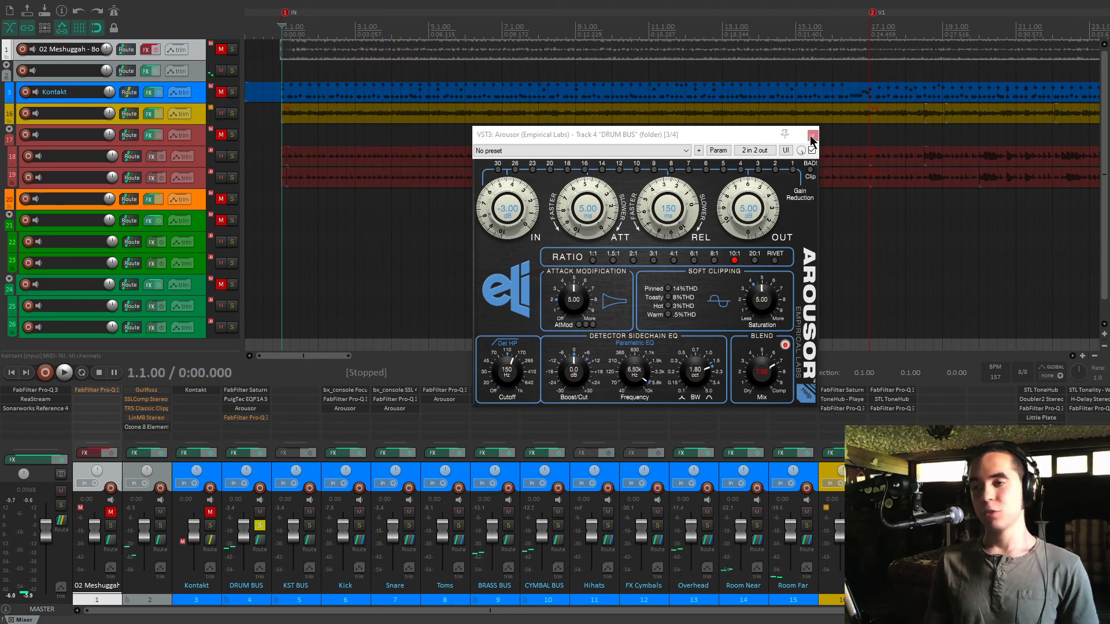
{"action": "left_click", "coordinate": [812, 135]}
{"action": "key", "text": "F5"}
- Open and enable DRUM BUS's FabFilter Pro-Q 3, play while auditioning its 30 Hz low cut soloed, stop playback, and close the EQ
{"action": "left_click", "coordinate": [245, 418]}
{"action": "left_click_drag", "start_coordinate": [375, 61], "coordinate": [677, 105]}
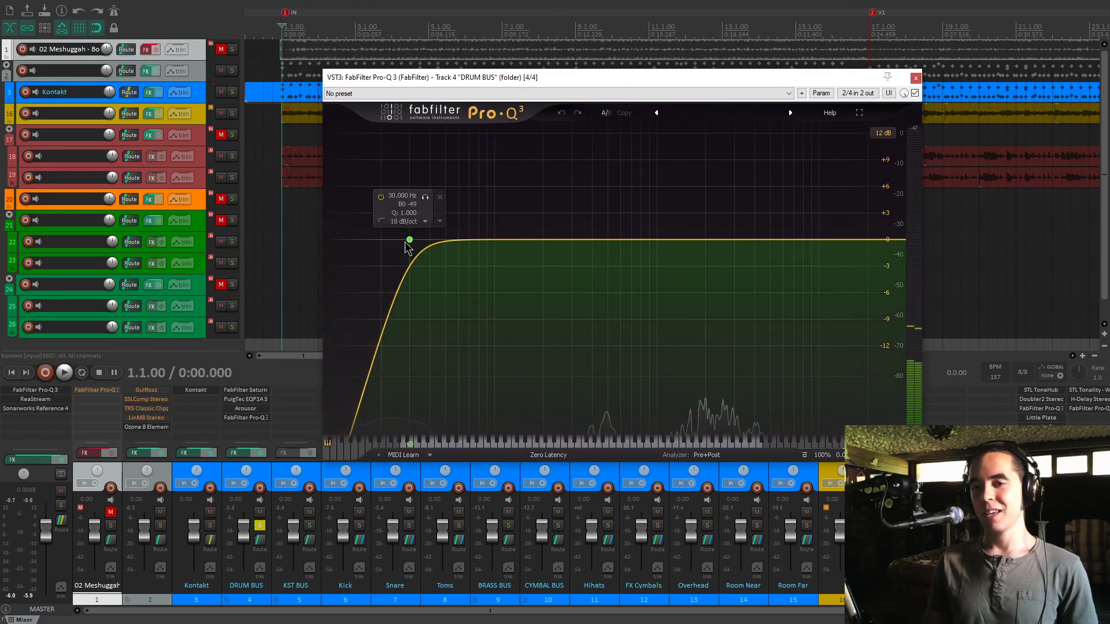
{"action": "key", "text": "space"}
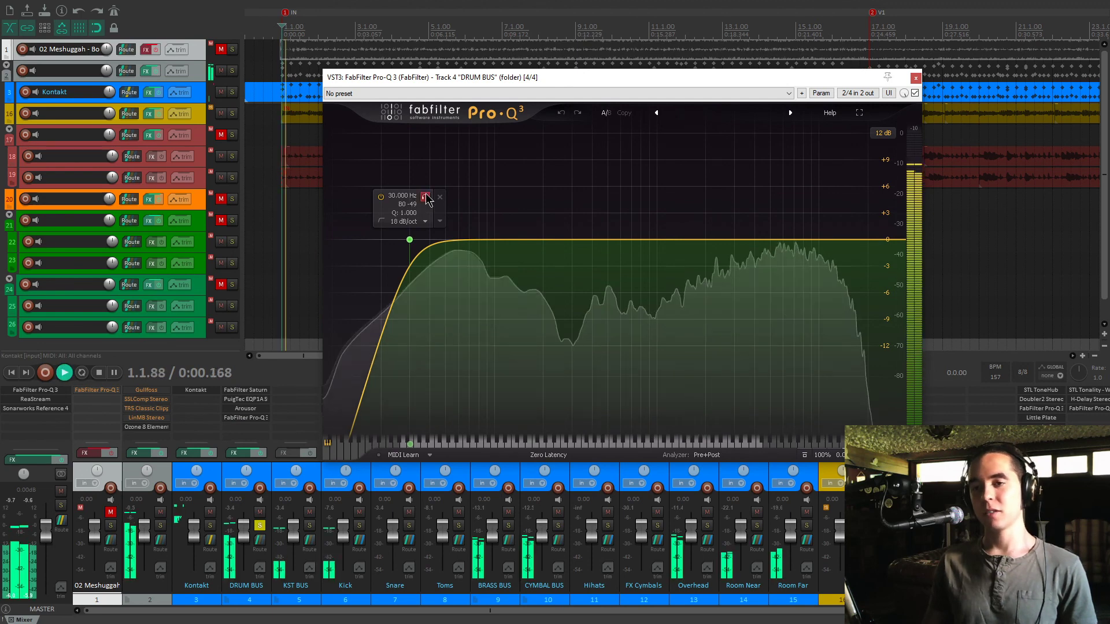
{"action": "left_click", "coordinate": [425, 197]}
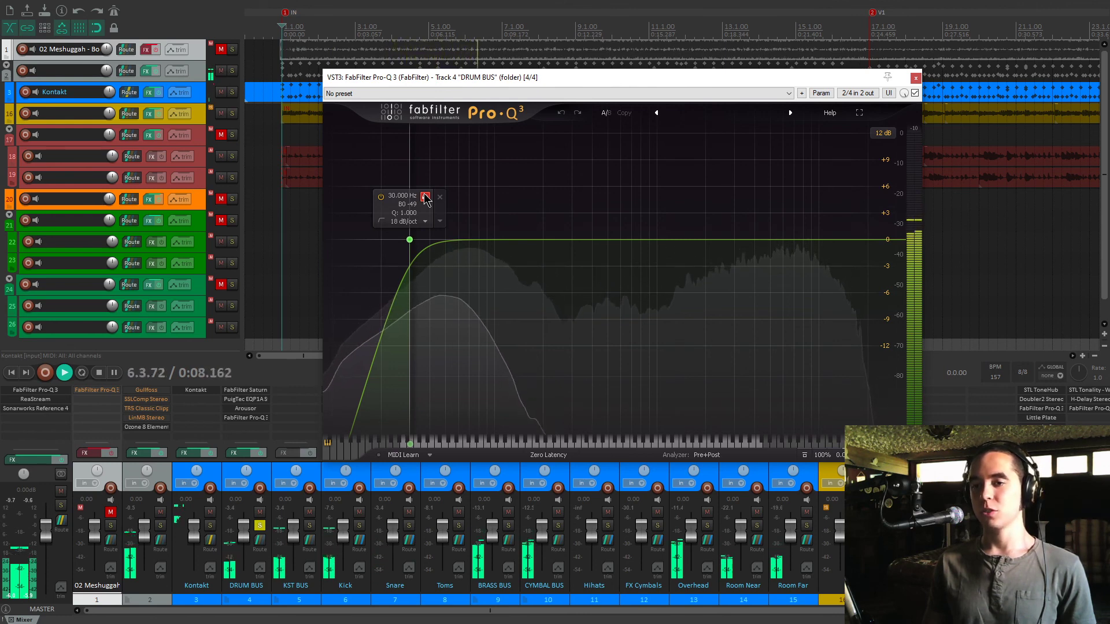
{"action": "left_click", "coordinate": [425, 197]}
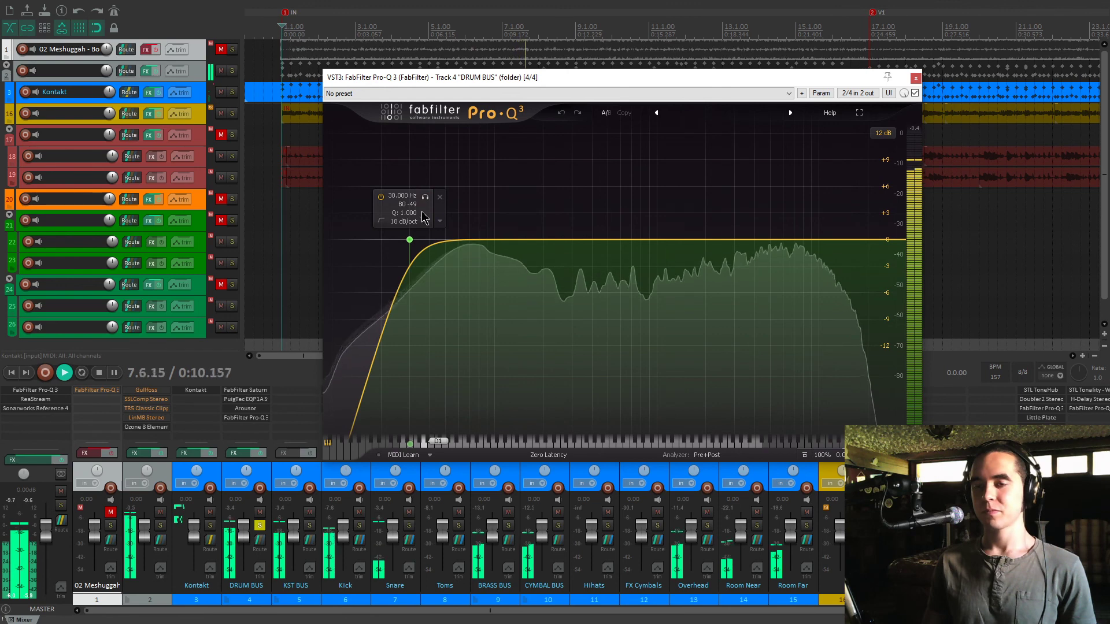
{"action": "key", "text": "space"}
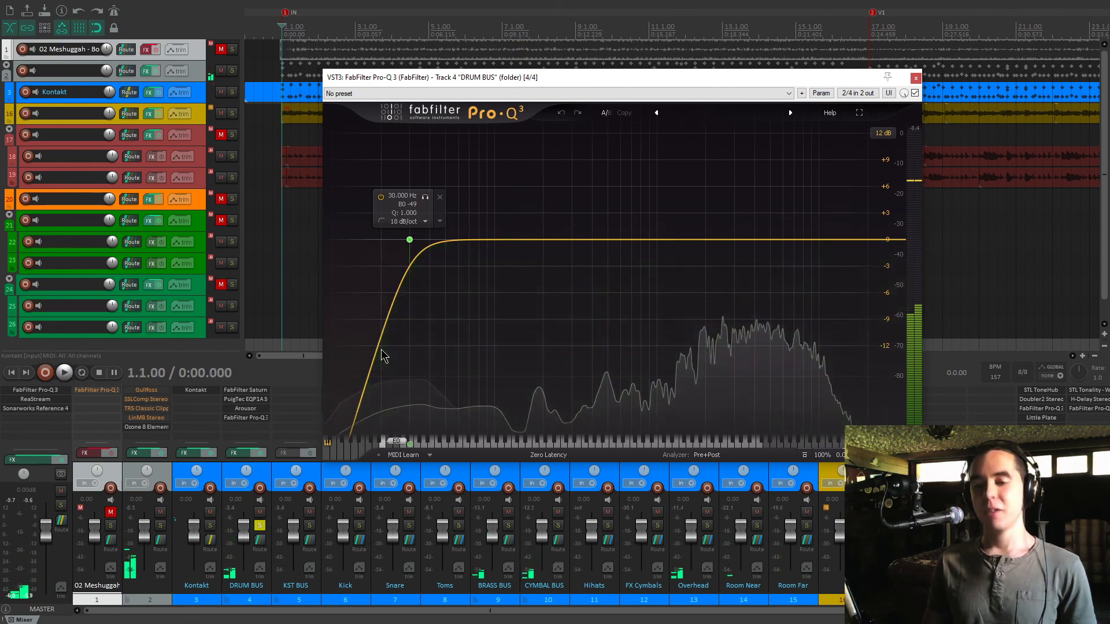
{"action": "left_click", "coordinate": [363, 485]}
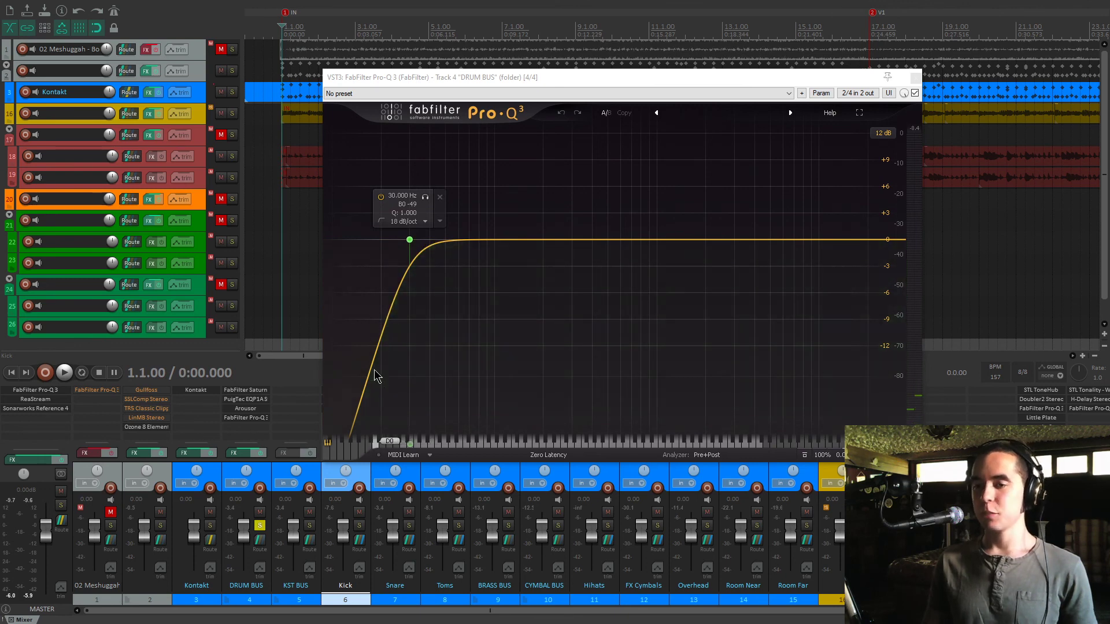
{"action": "left_click", "coordinate": [916, 79]}
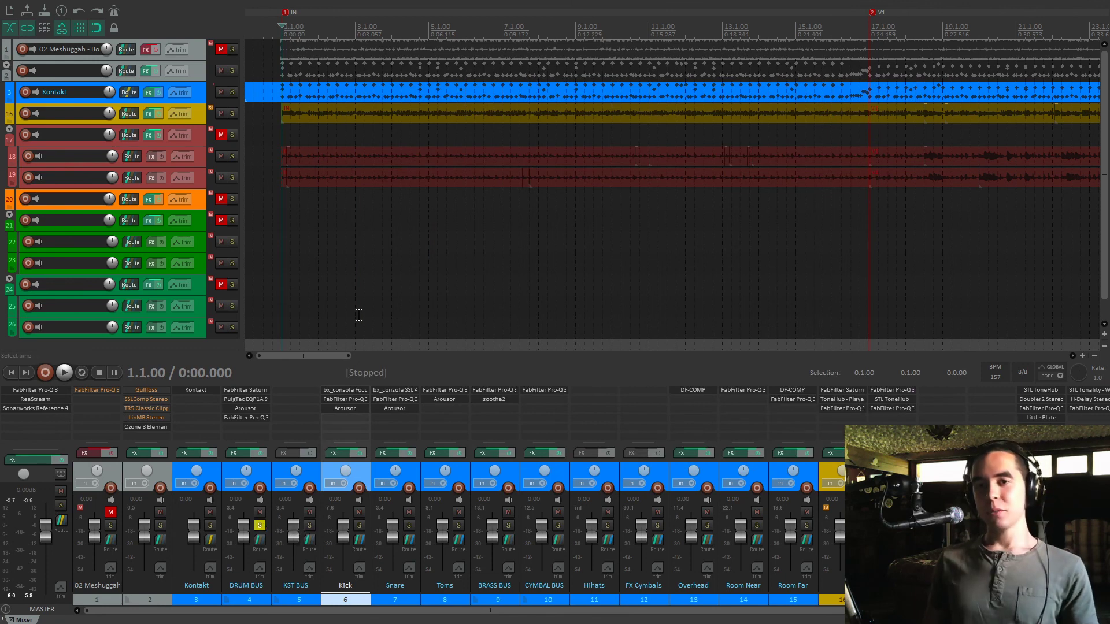
- Play the drum bus, select tracks DRUM BUS through Room Far, and toggle all their effects off and on for comparison
{"action": "key", "text": "space"}
{"action": "left_click", "coordinate": [238, 474]}
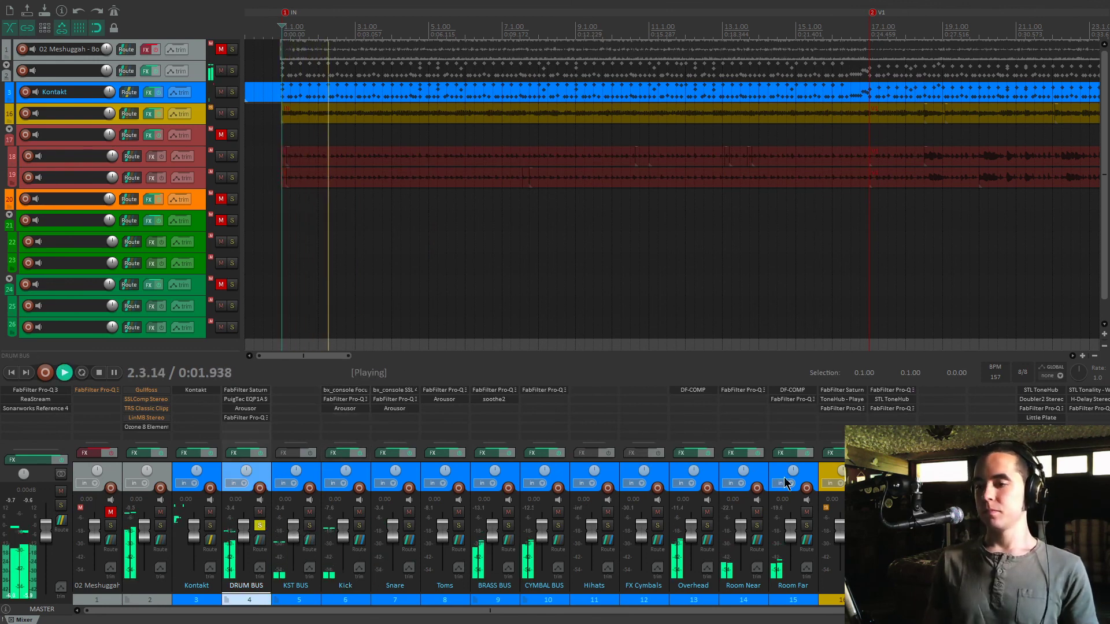
{"action": "left_click", "coordinate": [803, 454]}
{"action": "left_click", "coordinate": [802, 456]}
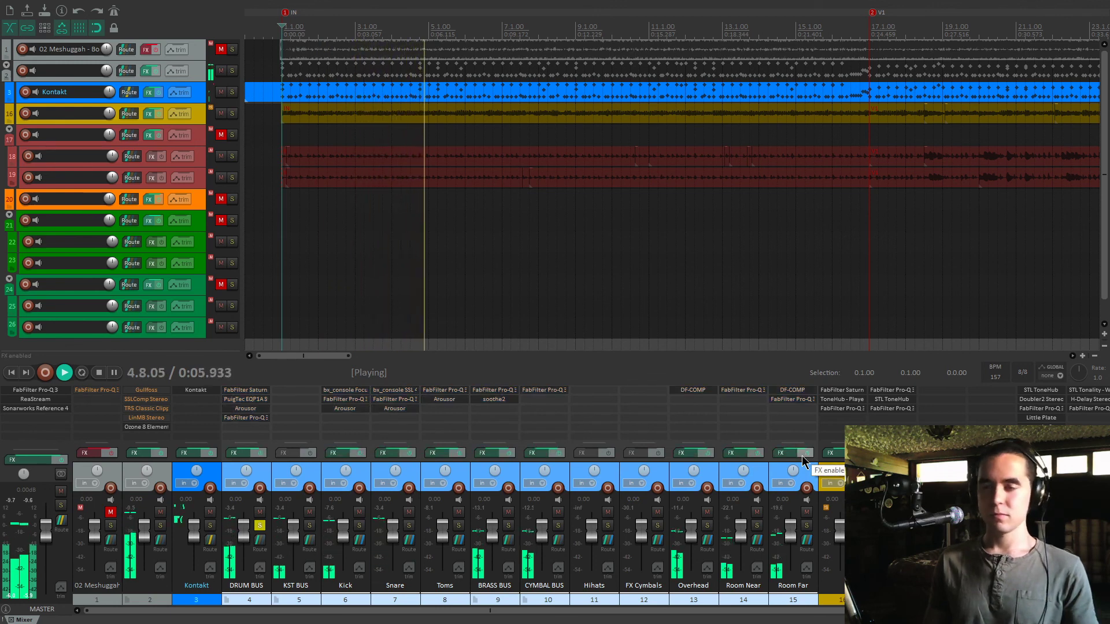
- Stop playback and unsolo the DRUM BUS track
{"action": "key", "text": "space"}
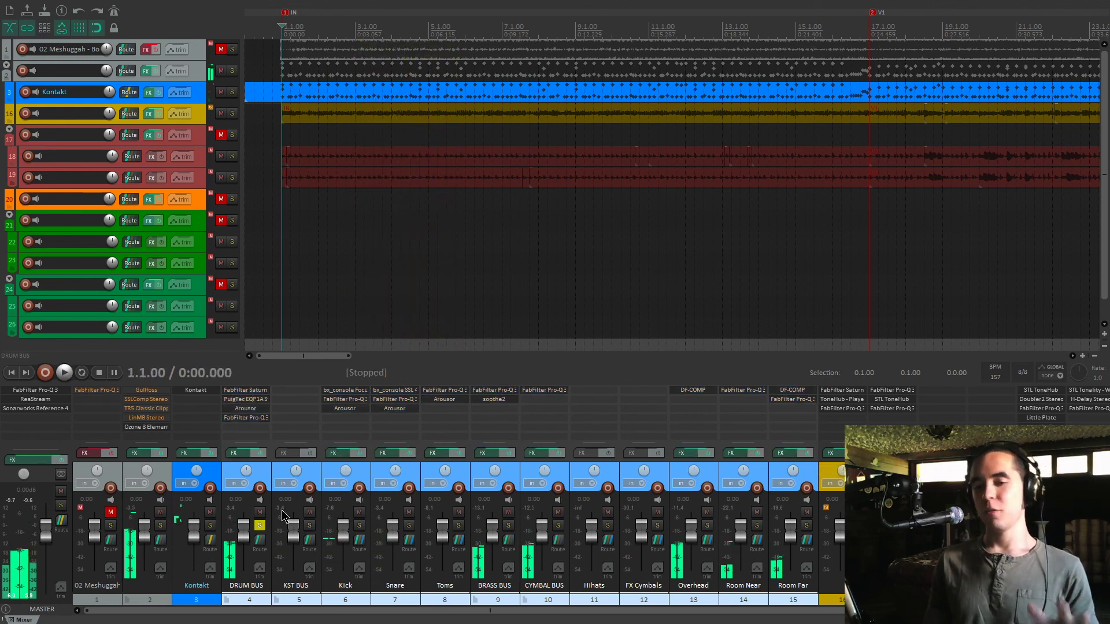
{"action": "left_click", "coordinate": [261, 527]}
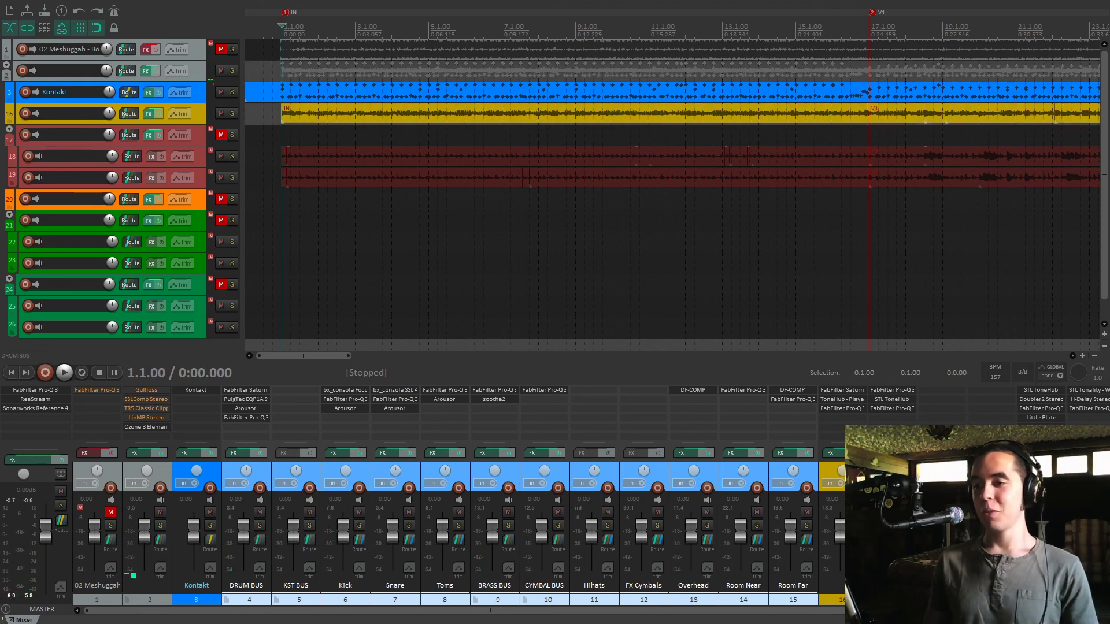
- Select track 16, solo it during playback, stop, and bypass its FabFilter Saturn, ToneHub and FabFilter Pro-Q plugins
{"action": "left_click", "coordinate": [831, 491]}
{"action": "key", "text": "space"}
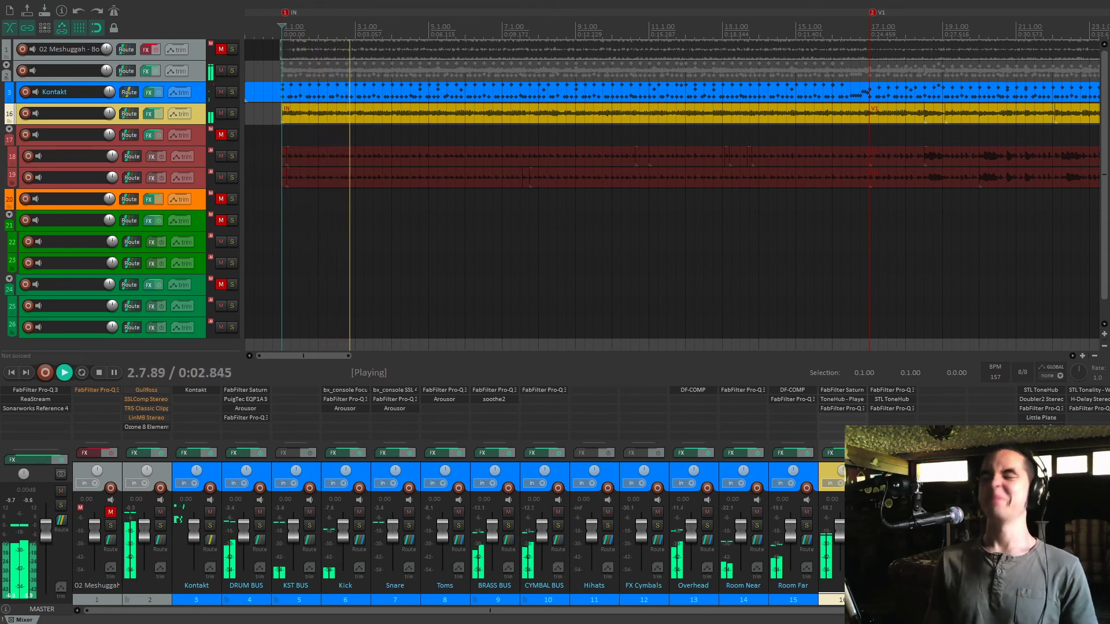
{"action": "left_click", "coordinate": [856, 524]}
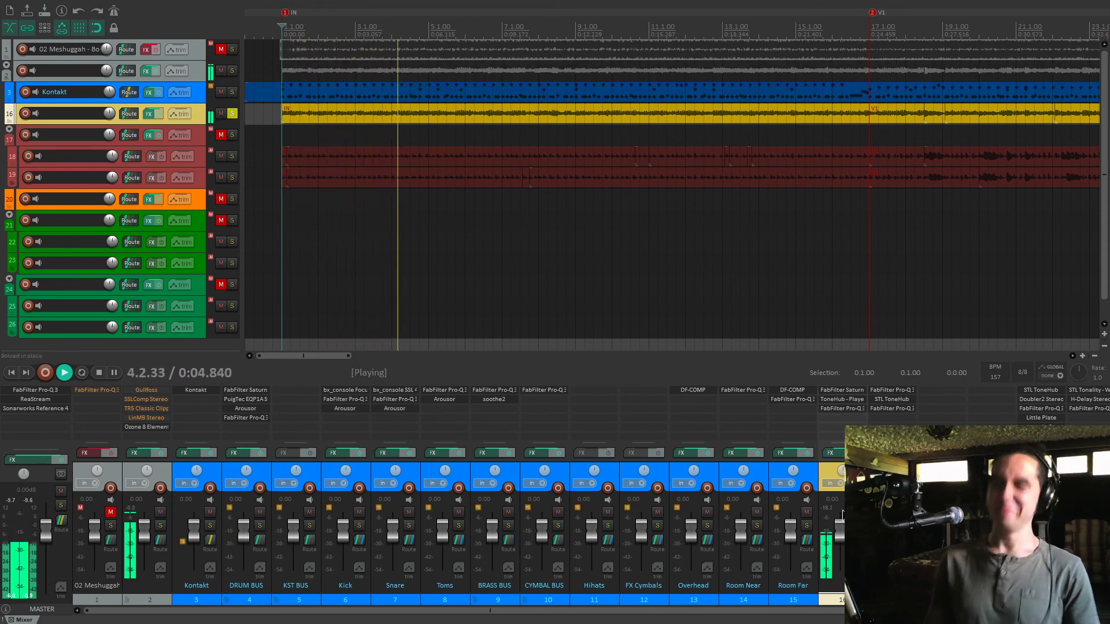
{"action": "key", "text": "space"}
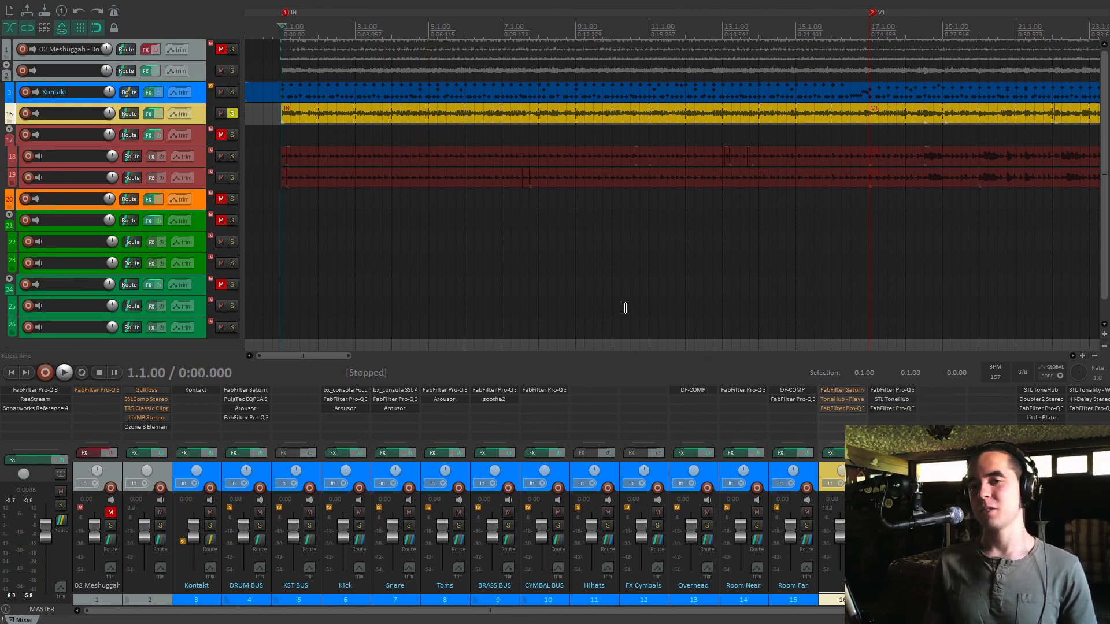
- Play the soloed track 16 with its plugins bypassed and look over the full song arrangement
{"action": "key", "text": "space"}
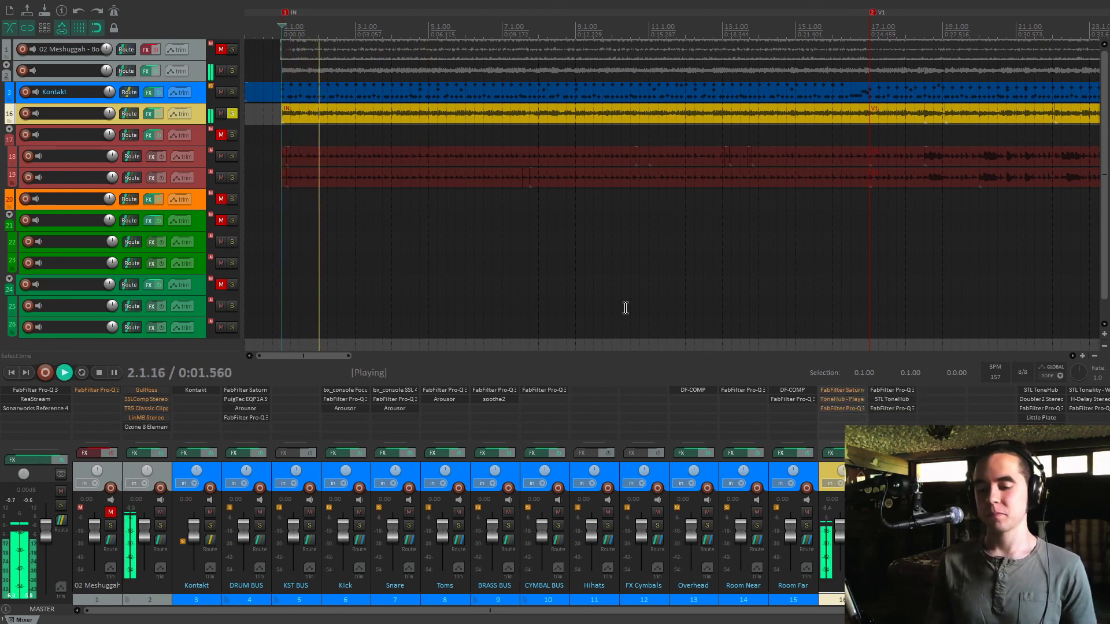
{"action": "scroll", "coordinate": [610, 288], "scroll_direction": "down", "scroll_amount": 8}
{"action": "scroll", "coordinate": [85, 115], "scroll_direction": "up", "scroll_amount": 5}
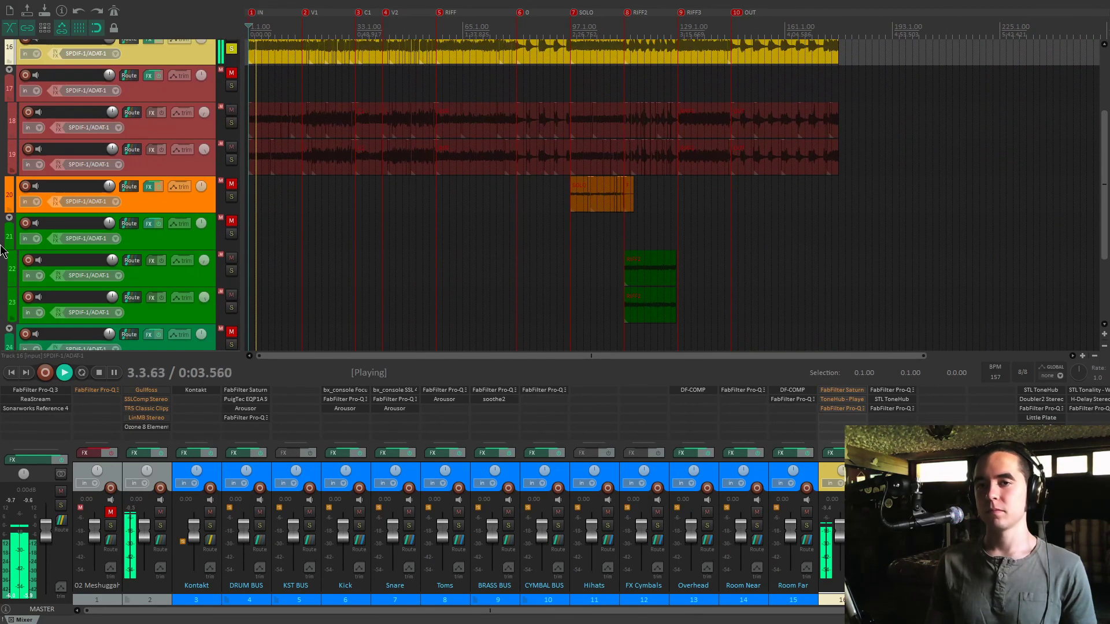
- Stop playback and look over the arrangement around the intro section of track 16
{"action": "scroll", "coordinate": [2, 245], "scroll_direction": "up", "scroll_amount": 10}
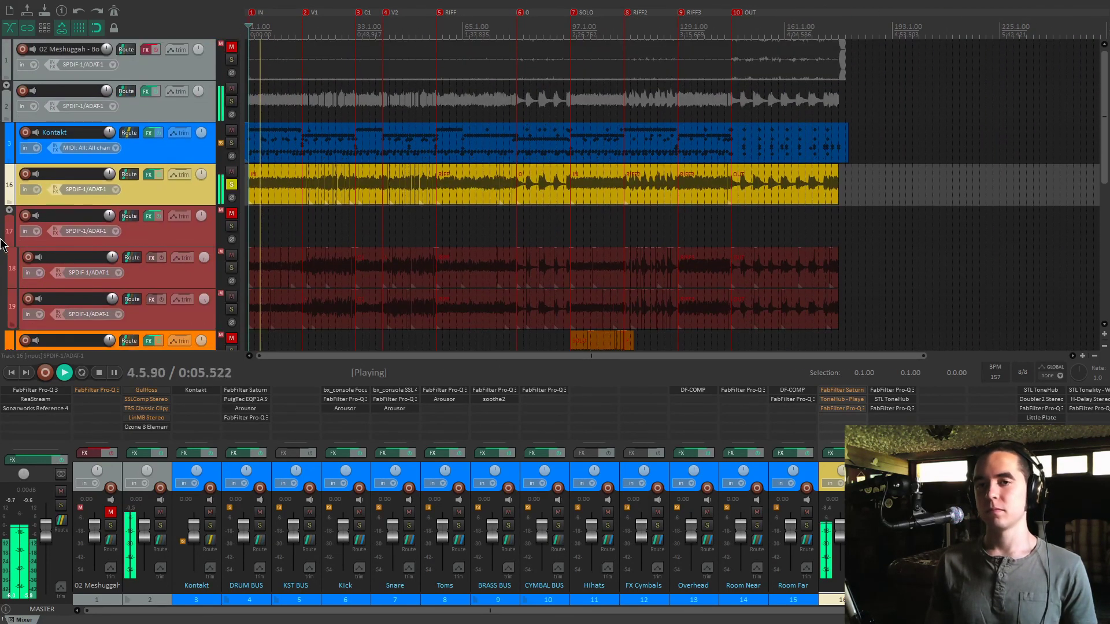
{"action": "scroll", "coordinate": [426, 176], "scroll_direction": "up", "scroll_amount": 3}
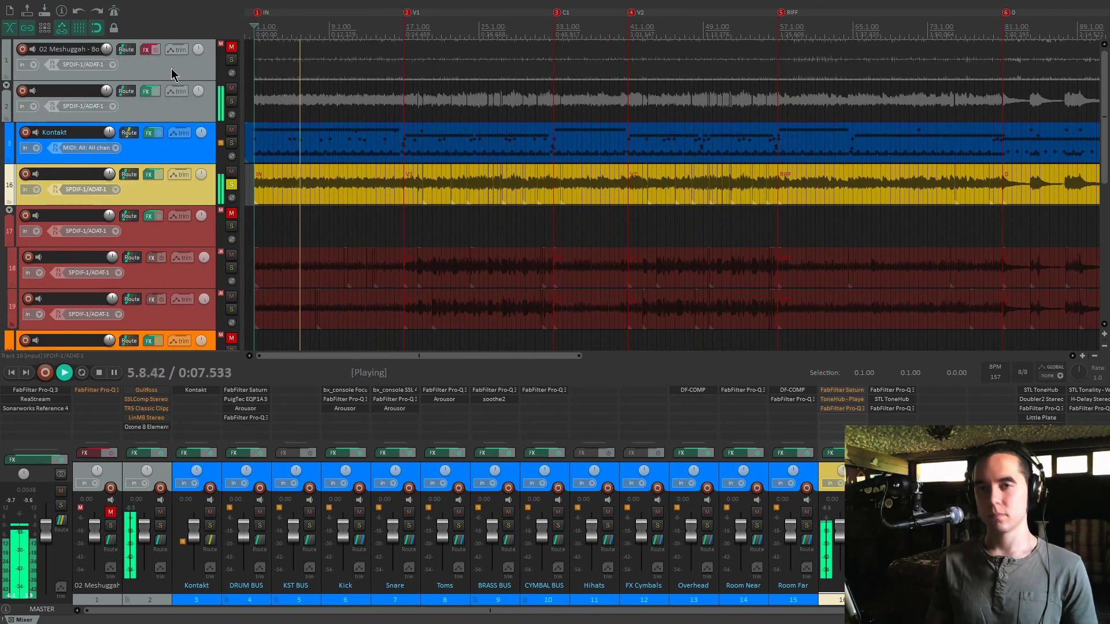
{"action": "scroll", "coordinate": [377, 141], "scroll_direction": "up", "scroll_amount": 2}
{"action": "key", "text": "space"}
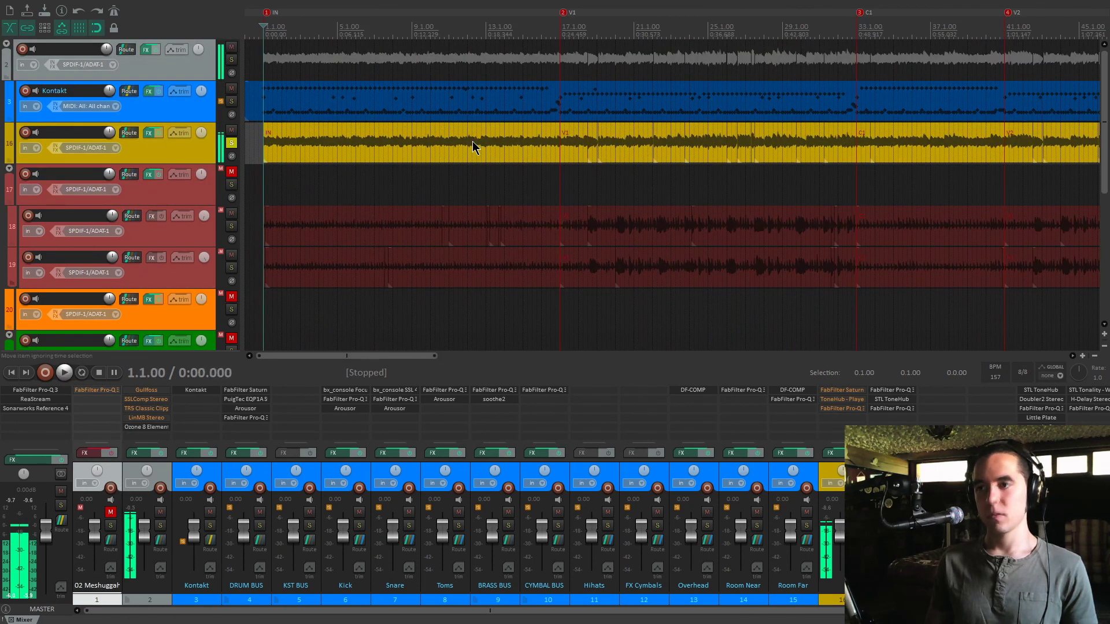
{"action": "scroll", "coordinate": [504, 169], "scroll_direction": "up", "scroll_amount": 2}
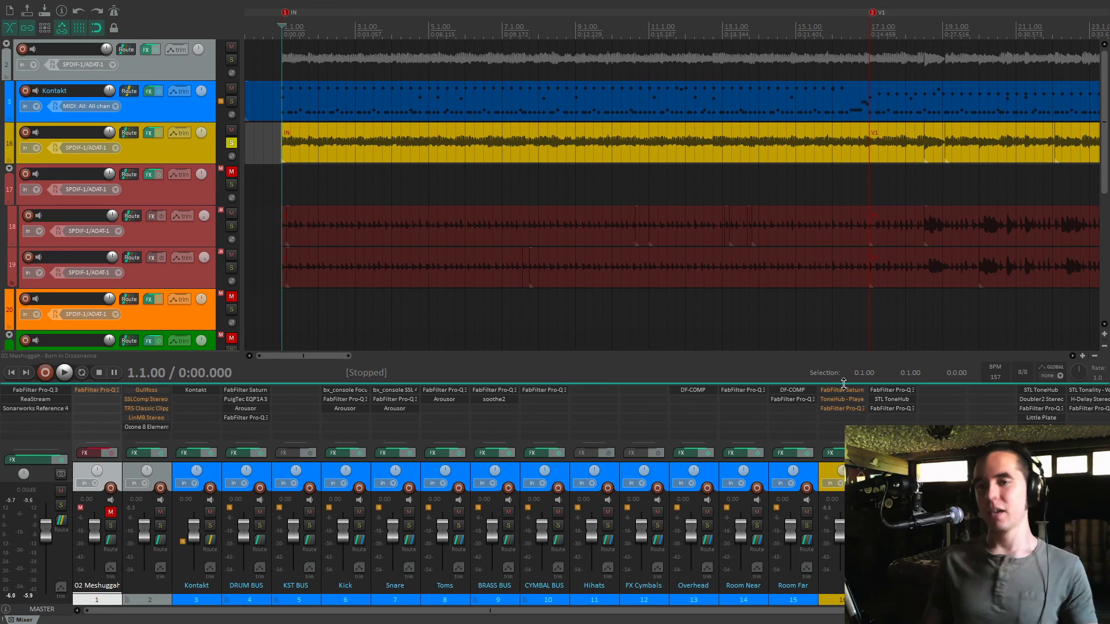
{"action": "scroll", "coordinate": [529, 180], "scroll_direction": "down", "scroll_amount": 5}
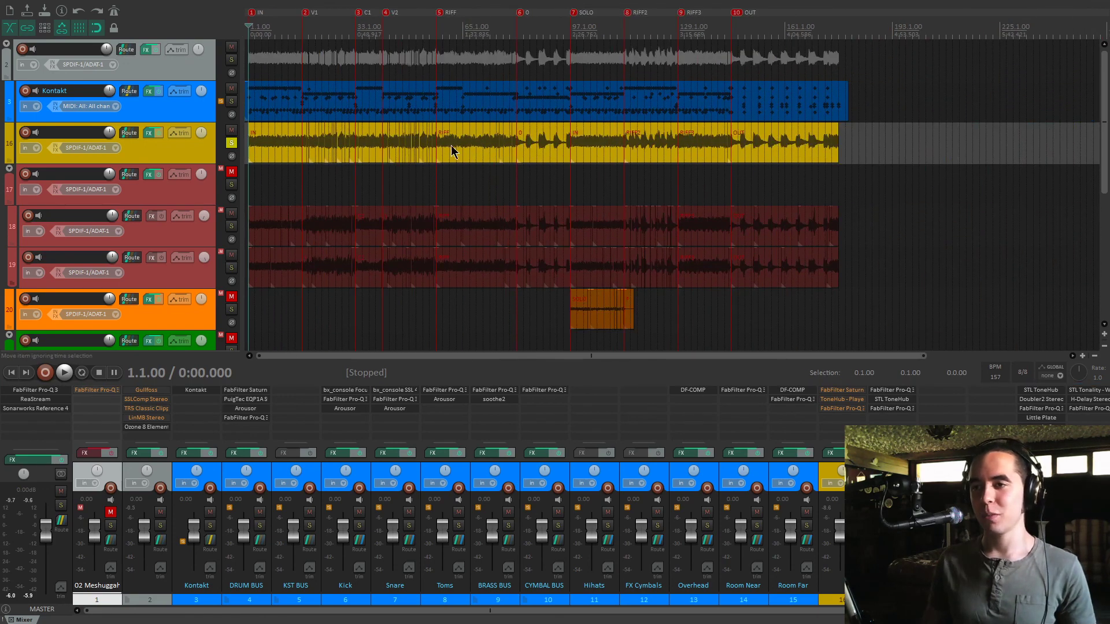
{"action": "scroll", "coordinate": [528, 162], "scroll_direction": "up", "scroll_amount": 5}
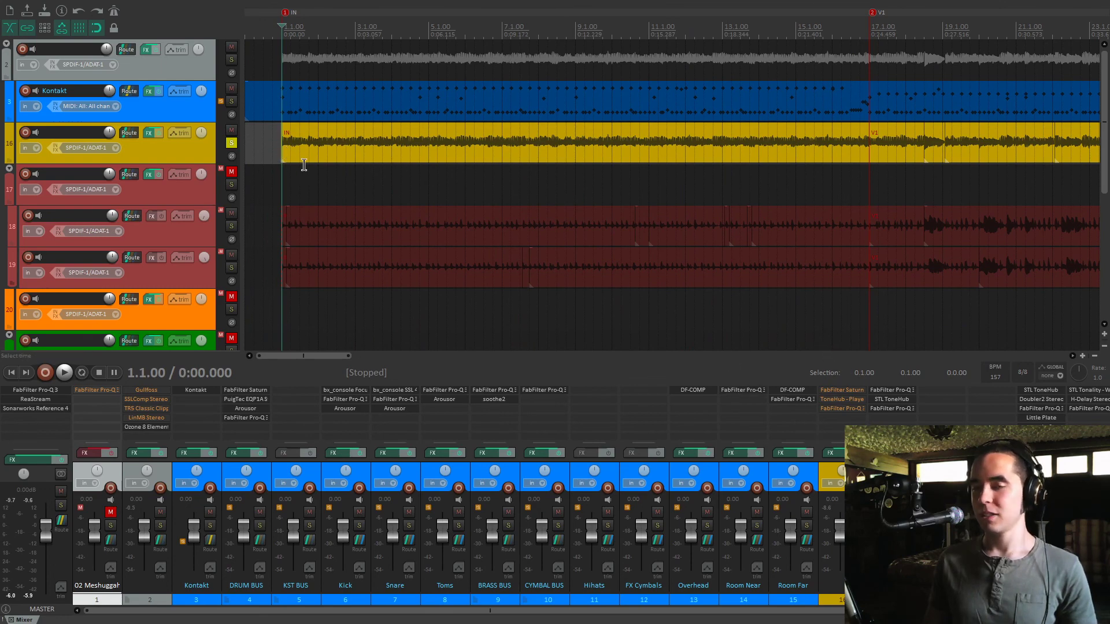
- Enable and open ToneHub on track 16, and widen the Preset column to show the full preset names
{"action": "left_click", "coordinate": [850, 400]}
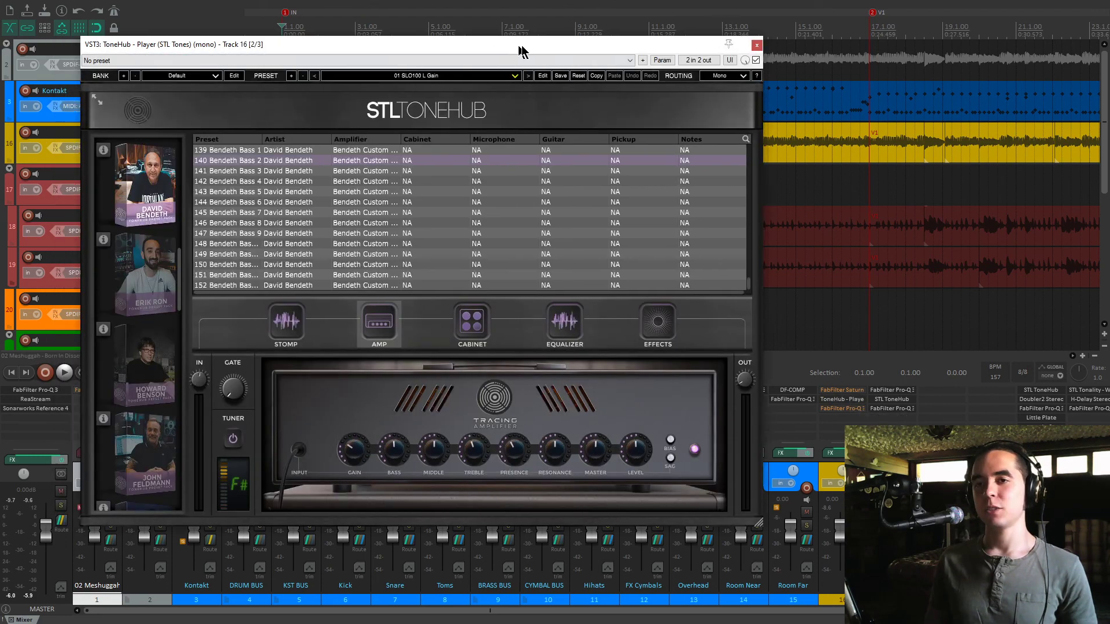
{"action": "left_click_drag", "start_coordinate": [503, 45], "coordinate": [727, 60]}
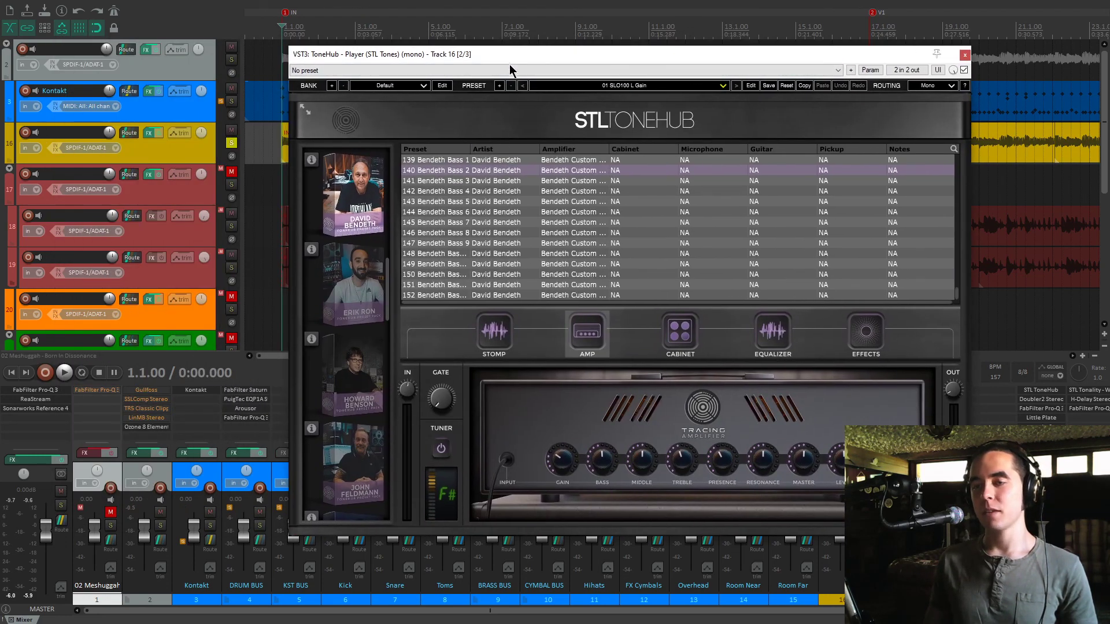
{"action": "left_click_drag", "start_coordinate": [510, 69], "coordinate": [519, 87]}
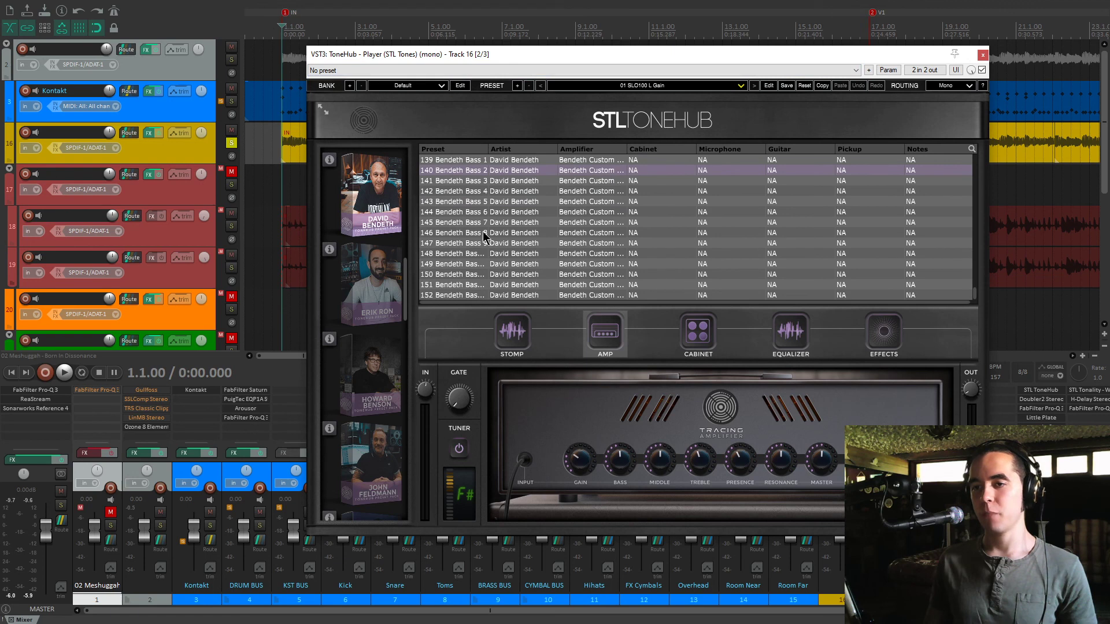
{"action": "left_click_drag", "start_coordinate": [491, 147], "coordinate": [508, 148]}
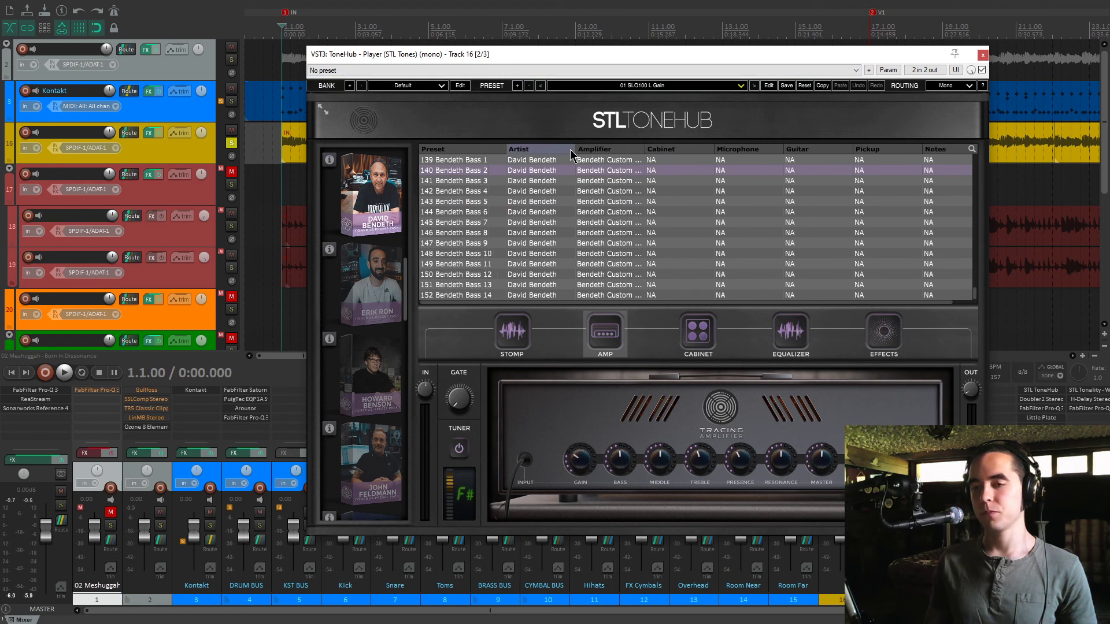
{"action": "left_click_drag", "start_coordinate": [576, 148], "coordinate": [569, 148]}
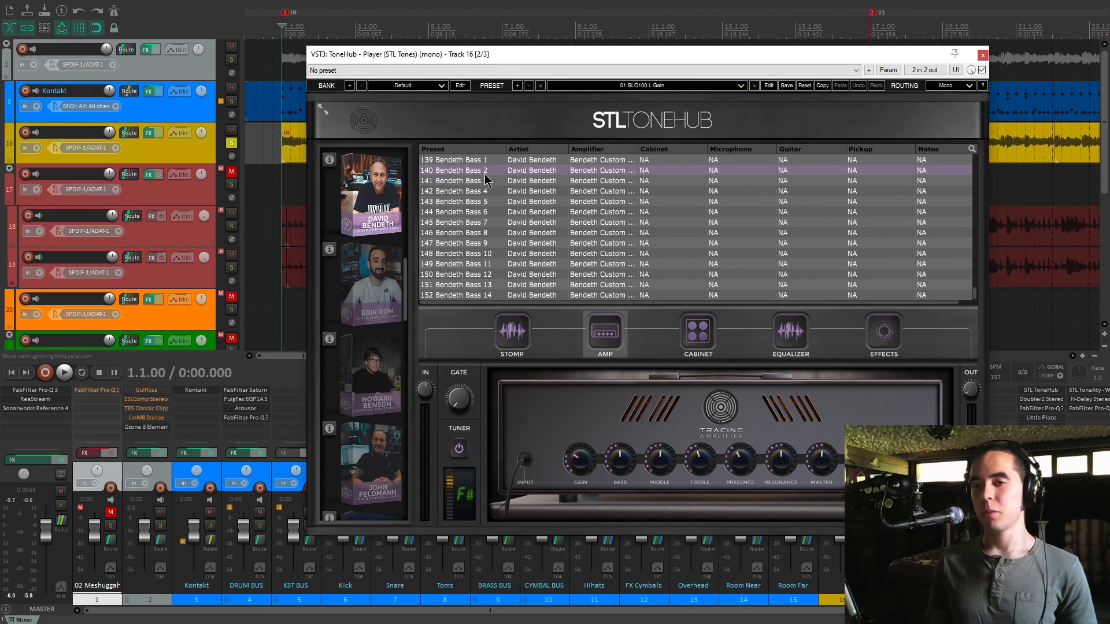
{"action": "left_click_drag", "start_coordinate": [570, 56], "coordinate": [577, 56]}
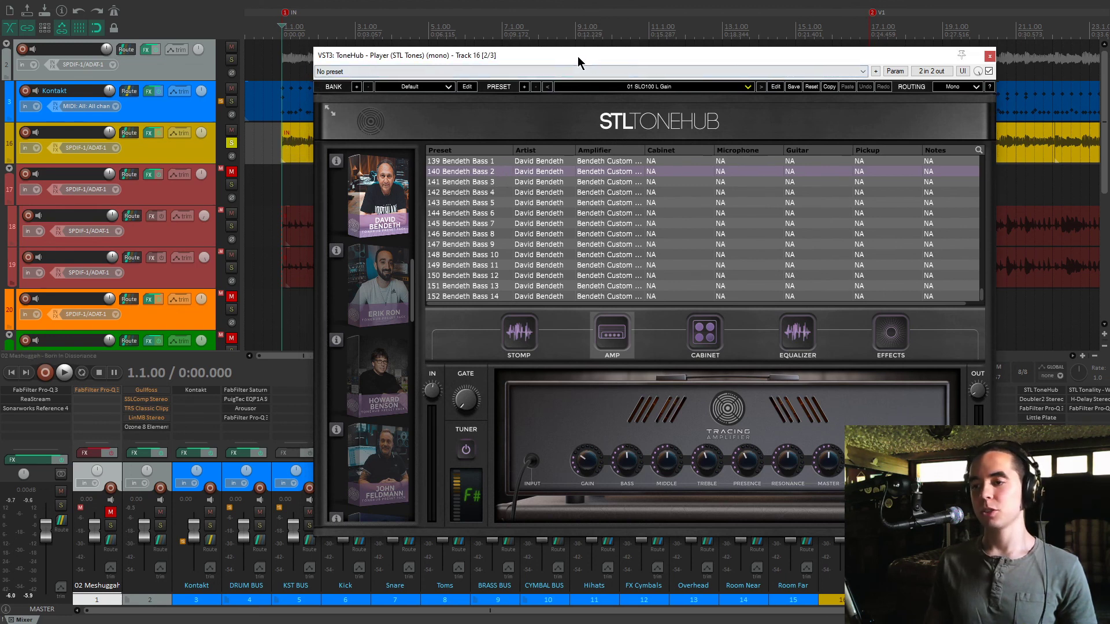
- Listen to track 16 through ToneHub while viewing its stomp and amp sections, and close the plugin window
{"action": "key", "text": "space"}
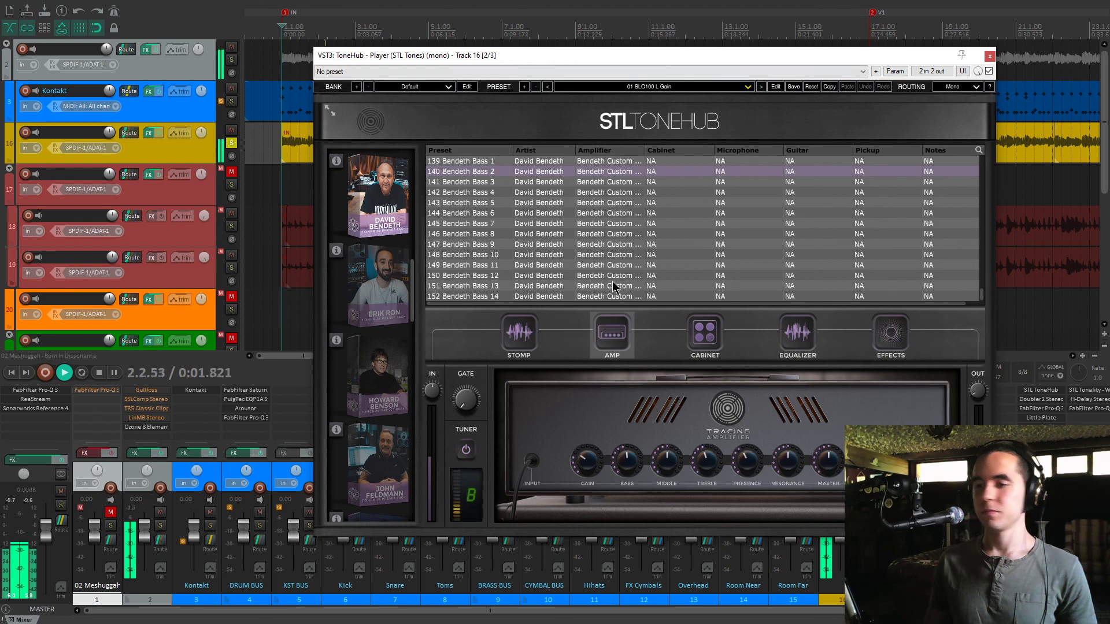
{"action": "left_click", "coordinate": [520, 334]}
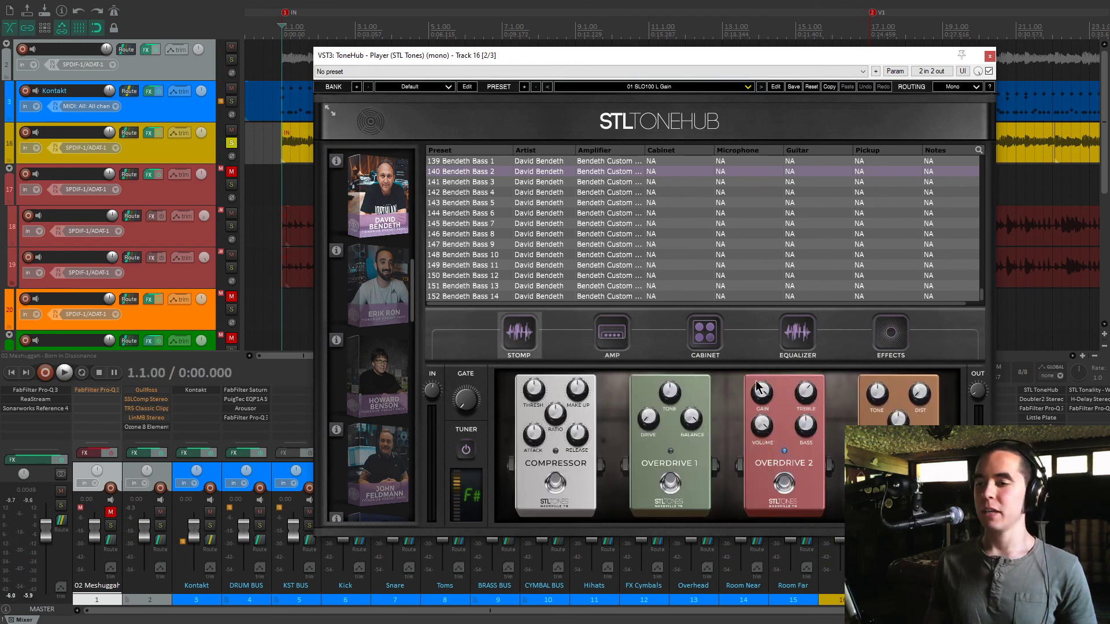
{"action": "key", "text": "space"}
{"action": "left_click", "coordinate": [623, 334]}
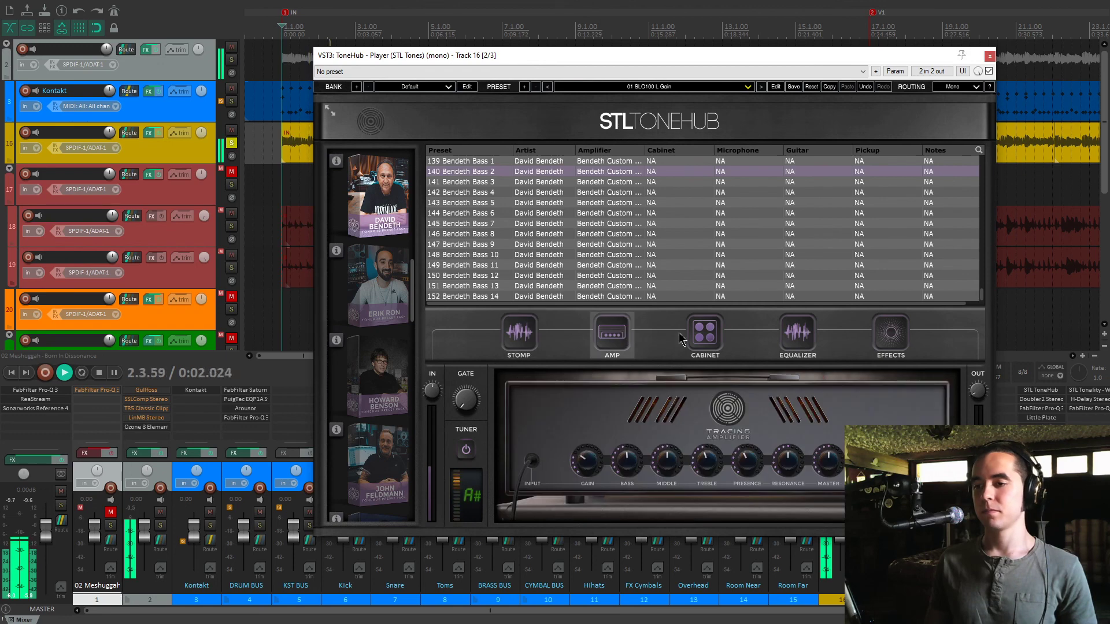
{"action": "left_click", "coordinate": [990, 56]}
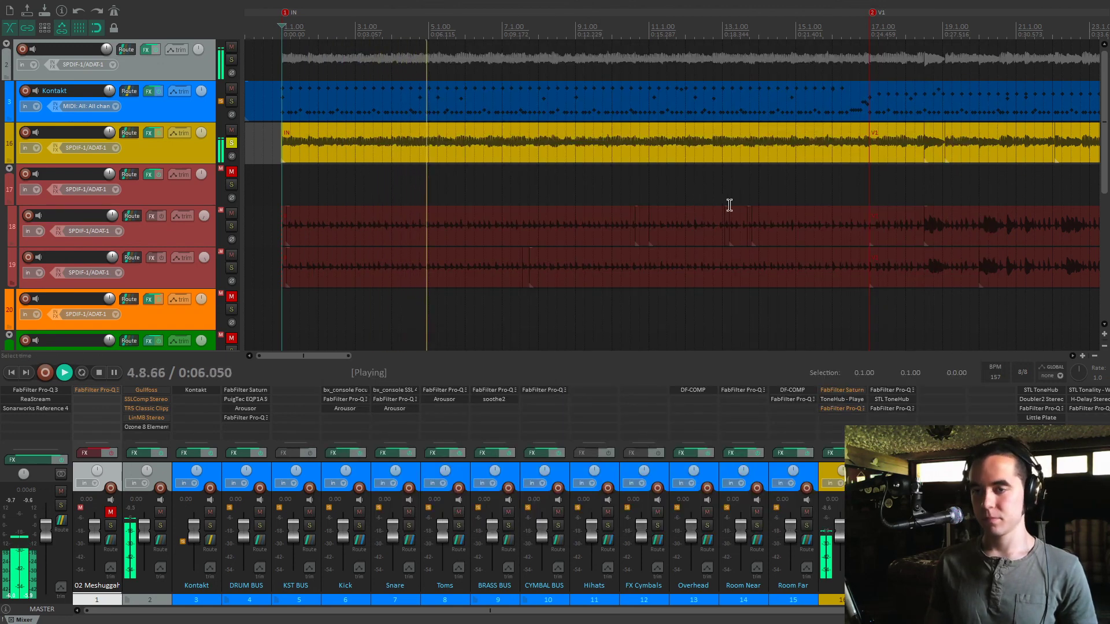
- Audition track 16 together with the Kontakt drums, restore its solo listening state and stop playback
{"action": "left_click", "coordinate": [220, 88]}
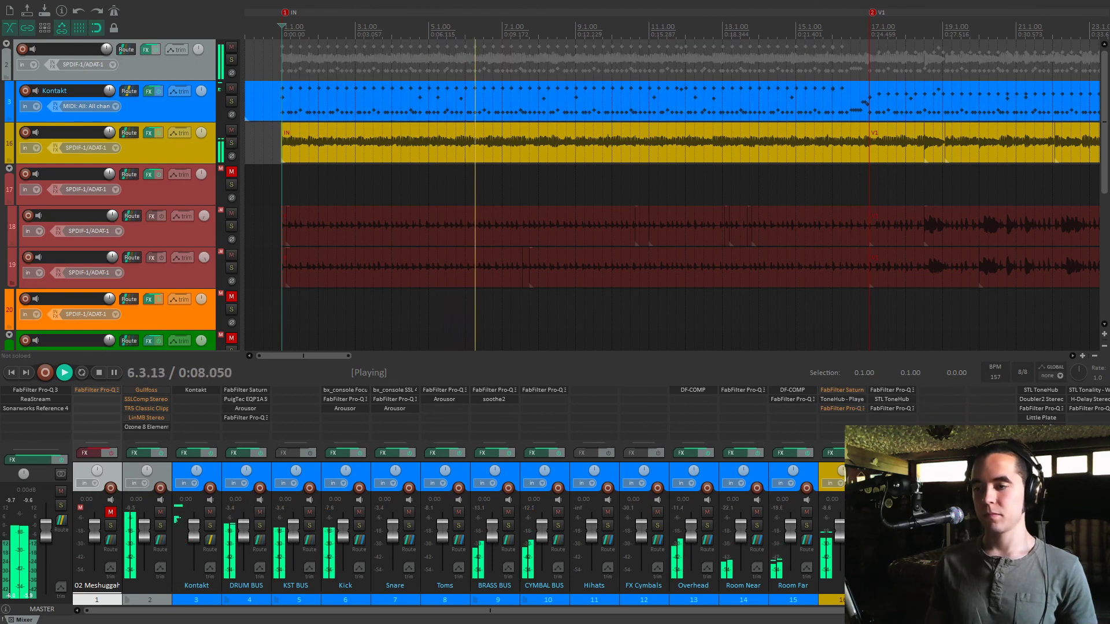
{"action": "left_click", "coordinate": [231, 143]}
{"action": "key", "text": "space"}
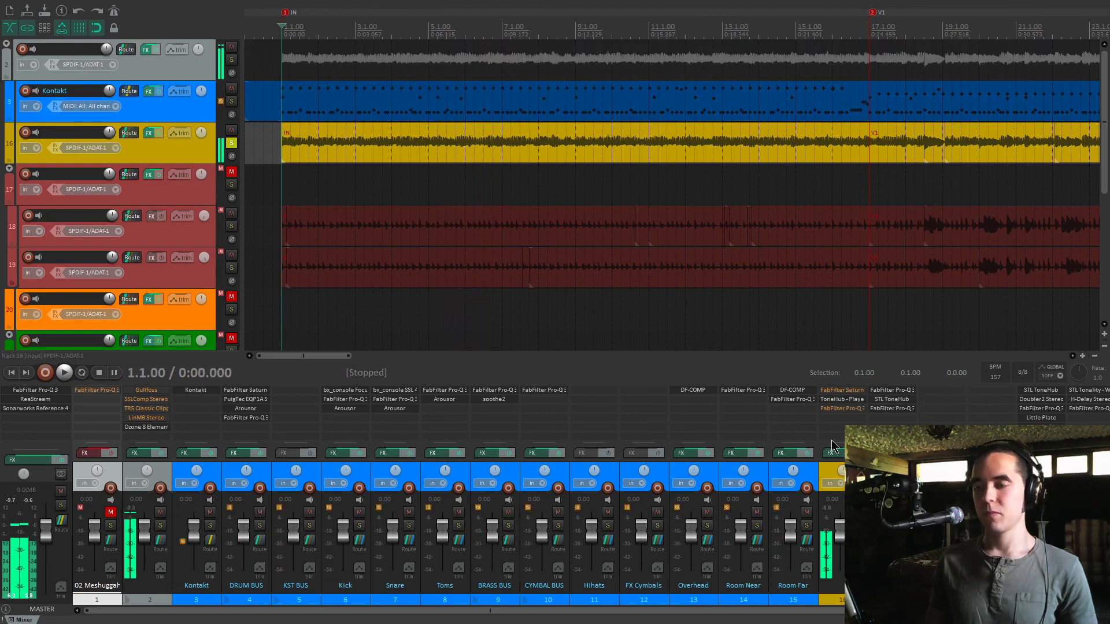
- Enable and open FabFilter Pro-Q 3 on track 16, inspect its lower bands and audition the 552.23 Hz cut alone
{"action": "left_click", "coordinate": [841, 411]}
{"action": "left_click_drag", "start_coordinate": [513, 45], "coordinate": [620, 65]}
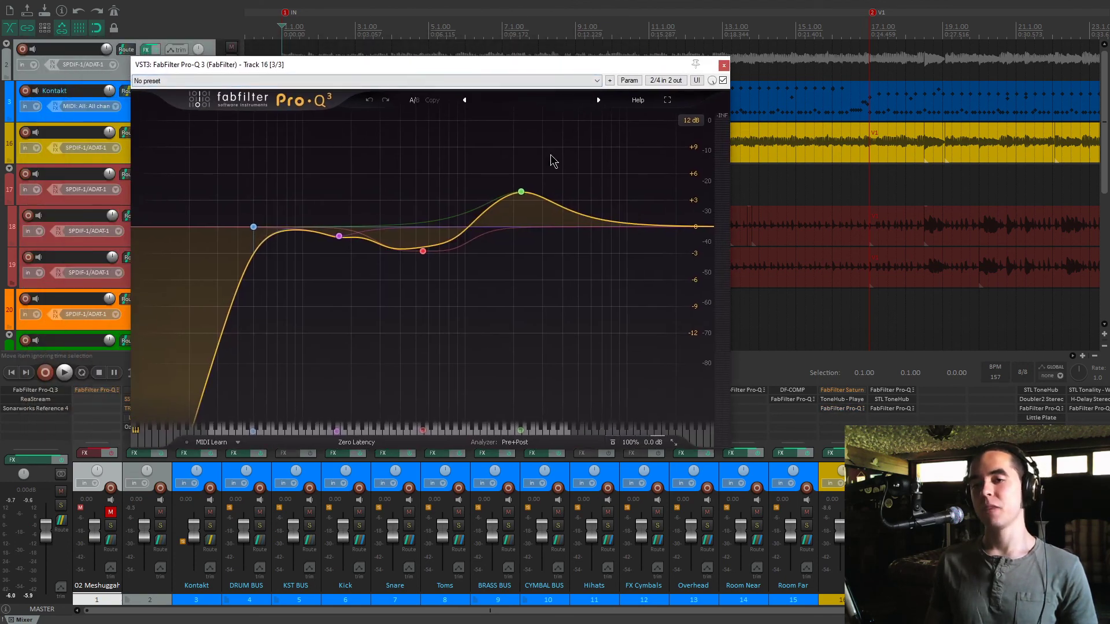
{"action": "mouse_move", "coordinate": [287, 240]}
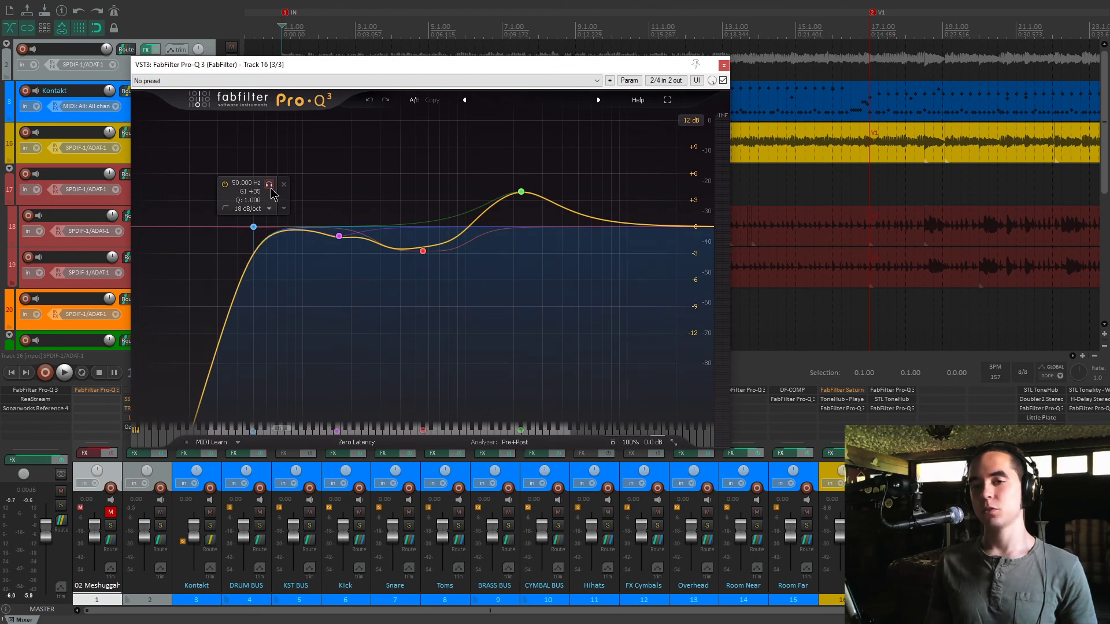
{"action": "mouse_move", "coordinate": [340, 240]}
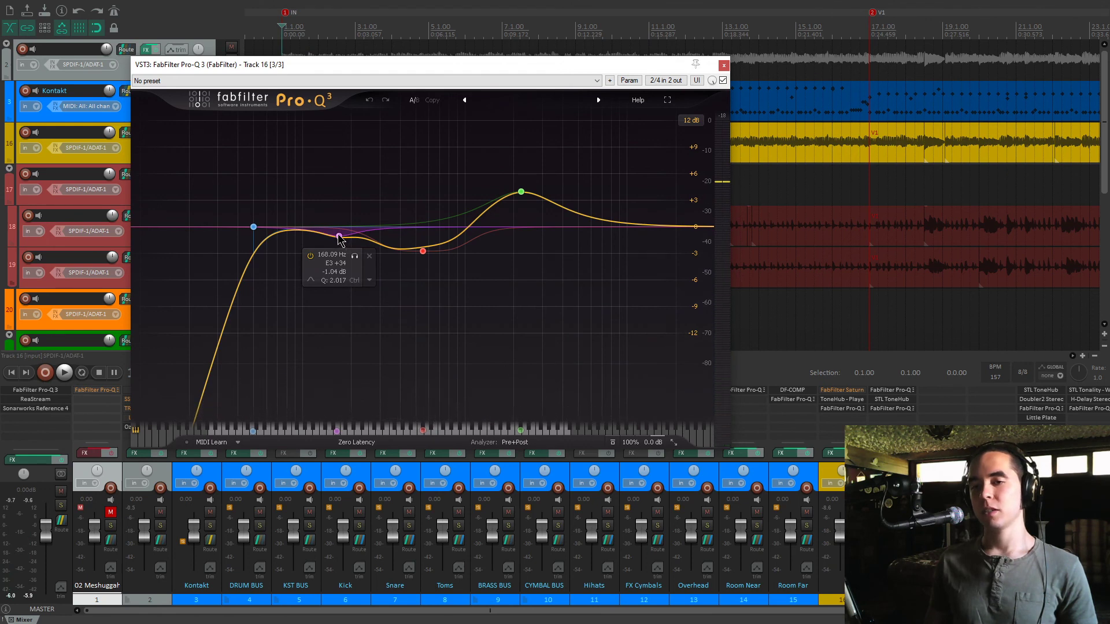
{"action": "mouse_move", "coordinate": [420, 247]}
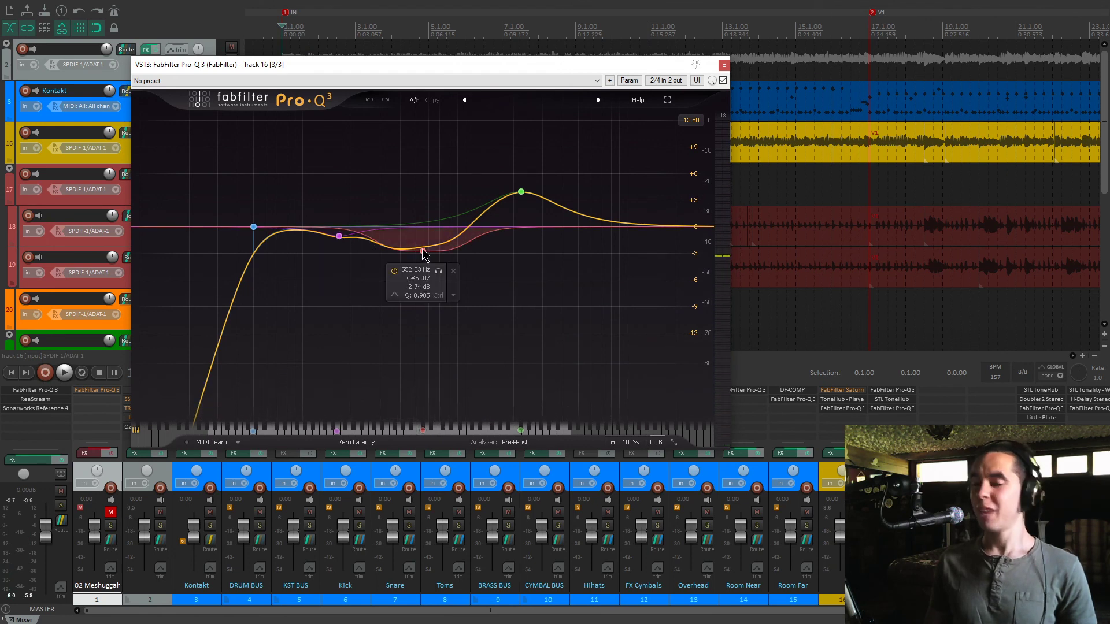
{"action": "left_click", "coordinate": [438, 272]}
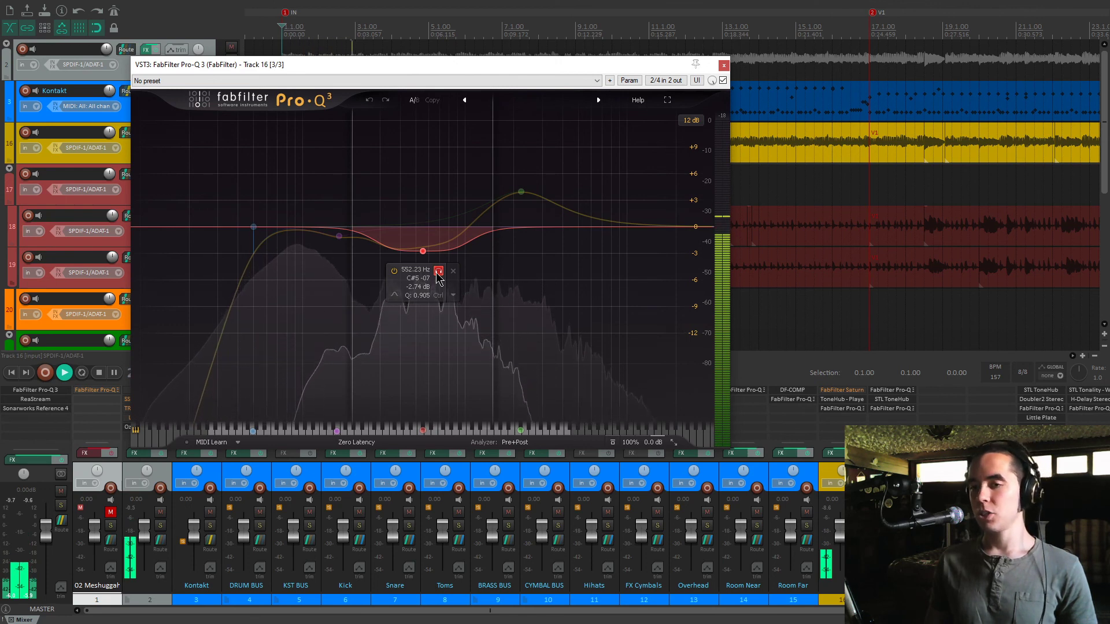
- Play the track and audition the 2222 Hz boost band of Pro-Q 3 on its own
{"action": "mouse_move", "coordinate": [521, 193]}
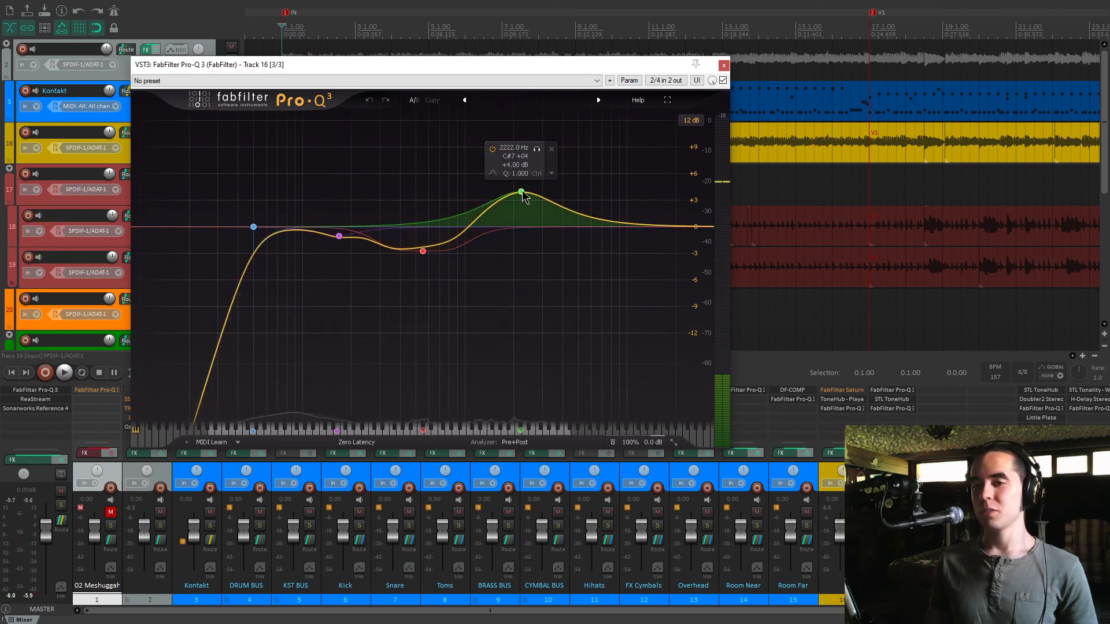
{"action": "key", "text": "space"}
{"action": "left_click", "coordinate": [537, 149]}
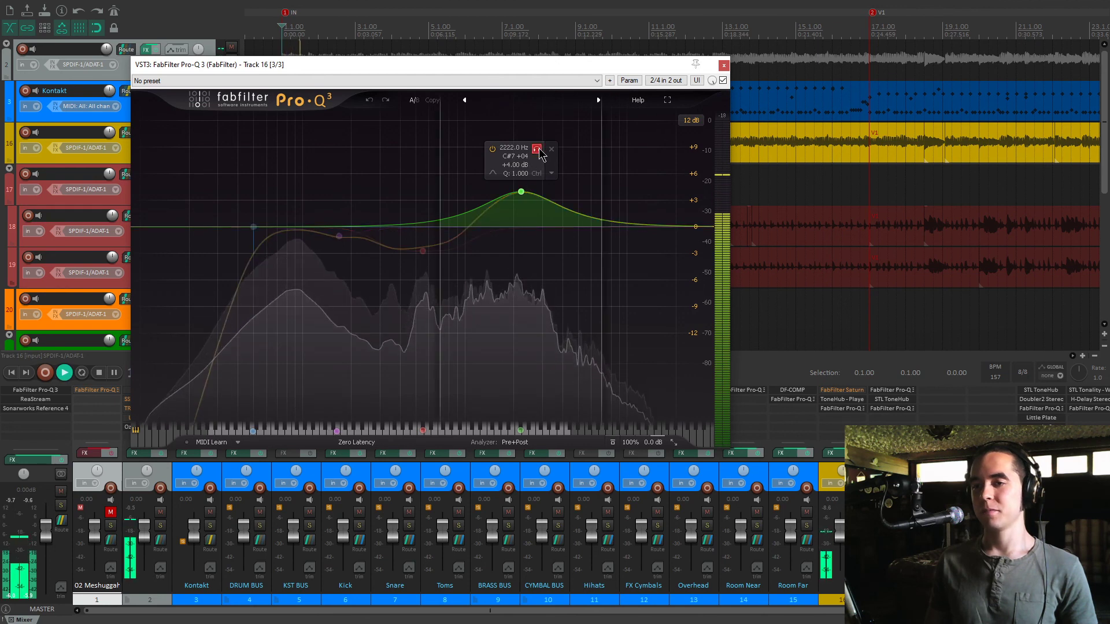
{"action": "left_click", "coordinate": [537, 149]}
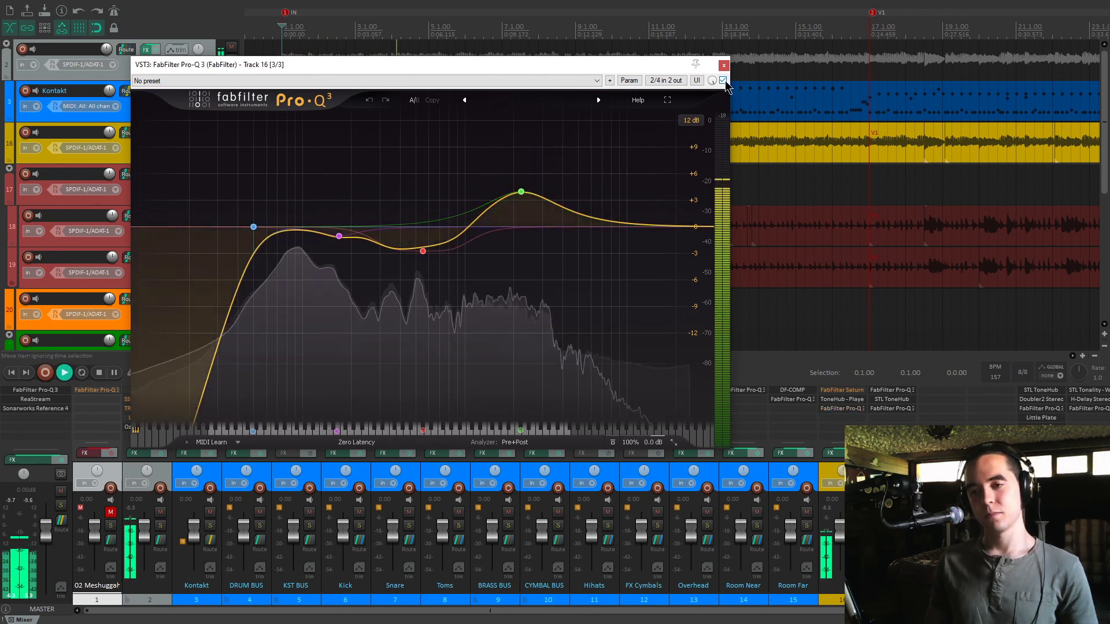
- Compare track 16 with Pro-Q 3 bypassed and active during playback, leaving it active, and close the plugin
{"action": "key", "text": "space"}
{"action": "left_click", "coordinate": [723, 80]}
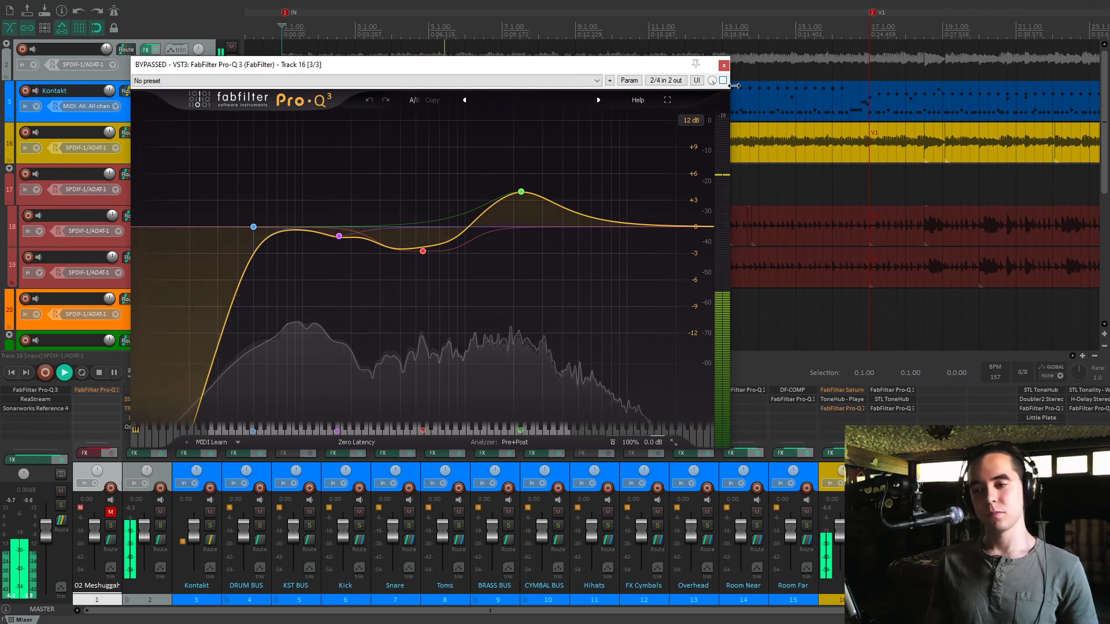
{"action": "key", "text": "space"}
{"action": "left_click", "coordinate": [722, 80]}
{"action": "left_click", "coordinate": [723, 81]}
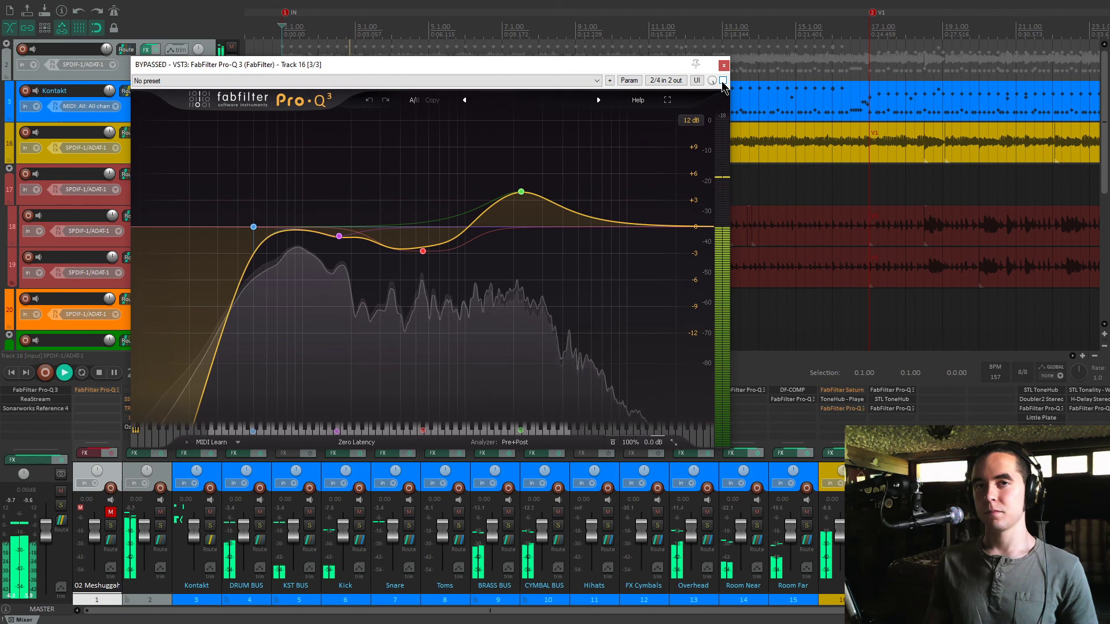
{"action": "left_click", "coordinate": [722, 81]}
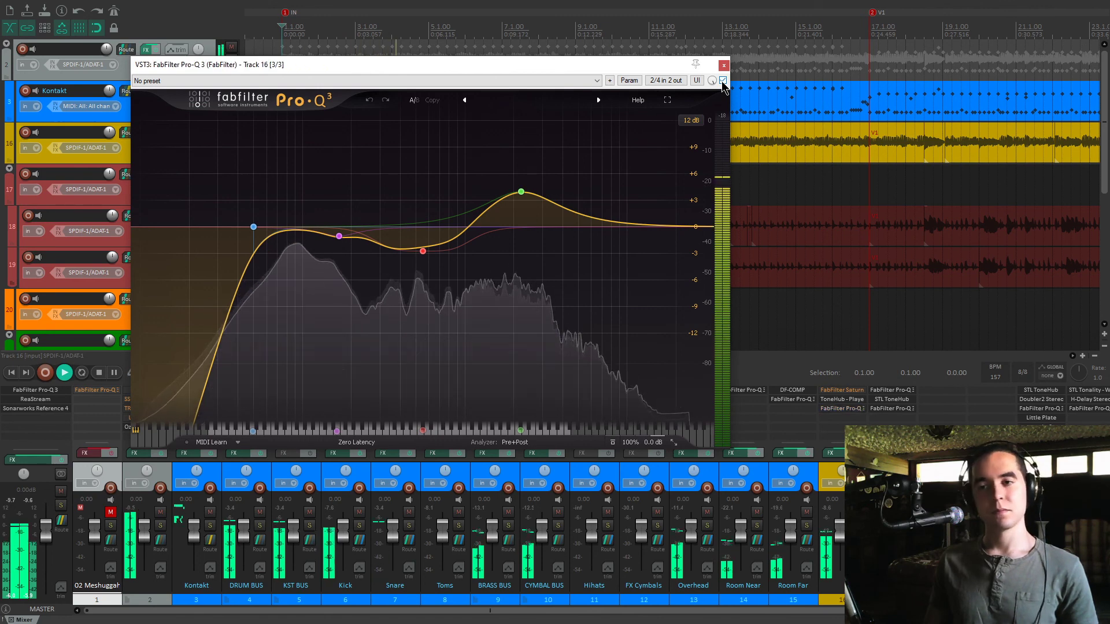
{"action": "key", "text": "space"}
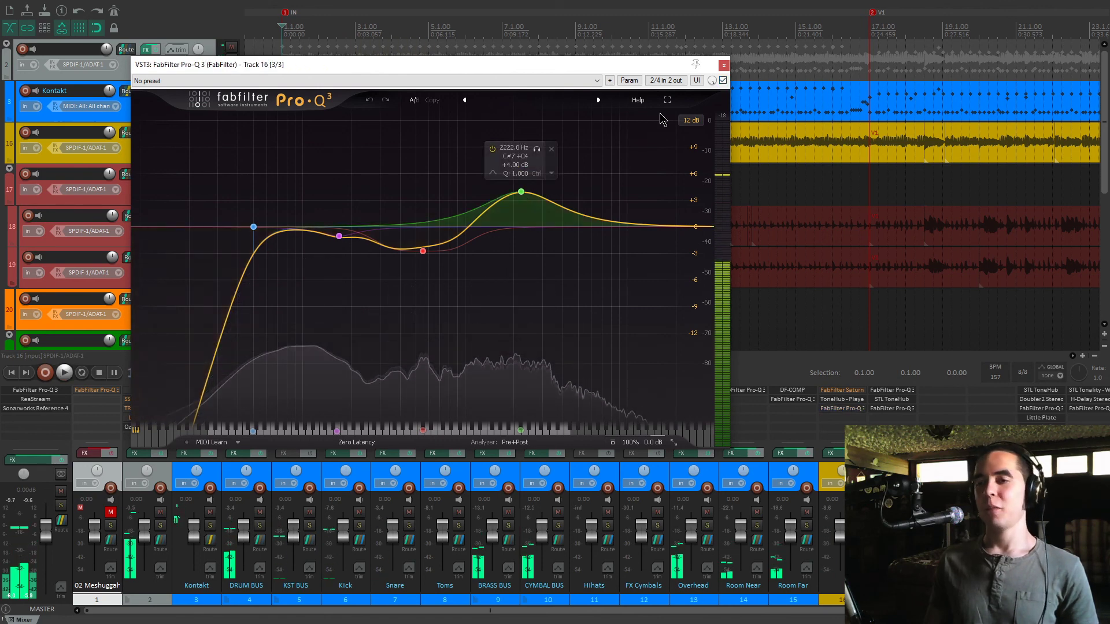
{"action": "left_click", "coordinate": [723, 65]}
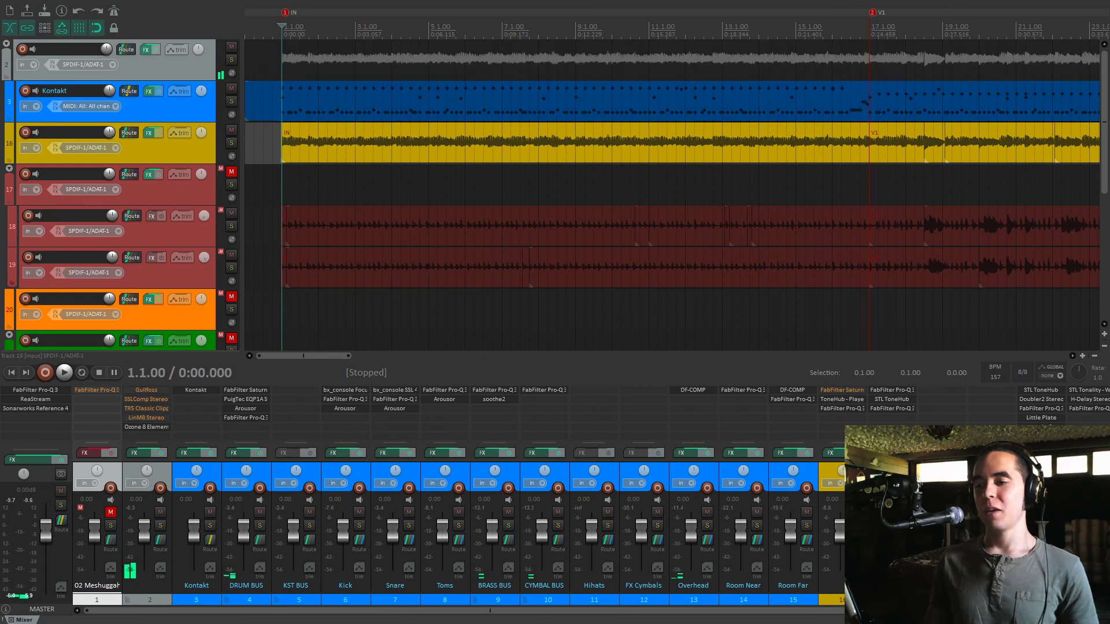
- Switch track 16 from Pro-Q 3 to FabFilter Saturn 2 by bypassing the EQ and enabling and opening the saturation plugin
{"action": "left_click", "coordinate": [845, 408]}
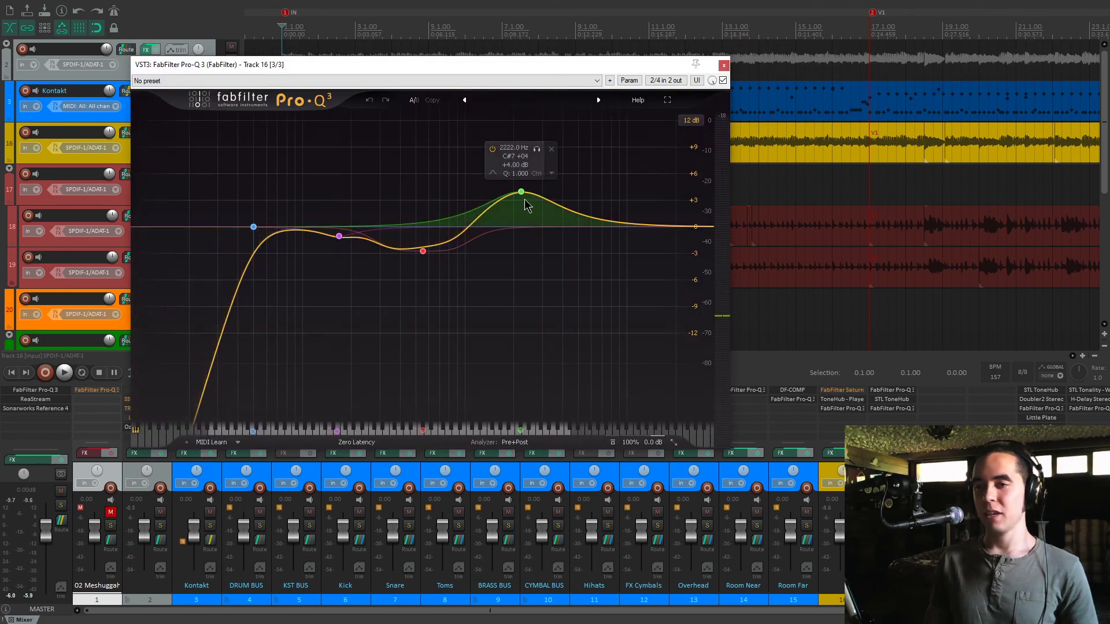
{"action": "left_click", "coordinate": [846, 393], "text": "shift"}
{"action": "left_click", "coordinate": [847, 396]}
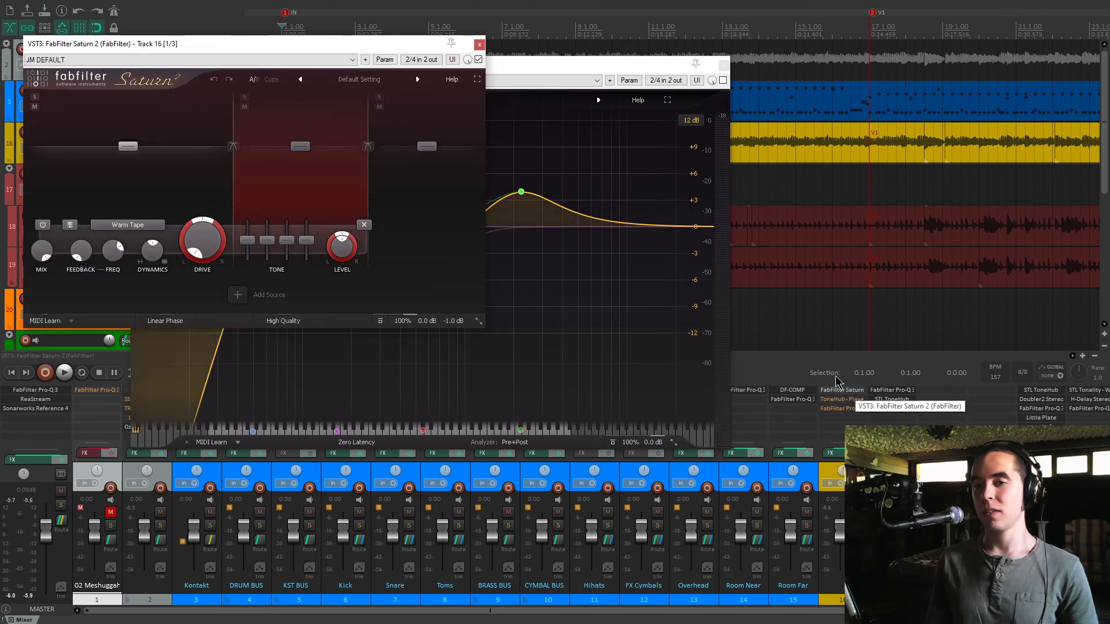
{"action": "key", "text": "space"}
{"action": "left_click", "coordinate": [723, 65]}
- Reposition the Saturn 2 window clear of the track controls and play track 16 to hear the saturation
{"action": "left_click_drag", "start_coordinate": [321, 47], "coordinate": [604, 193]}
{"action": "key", "text": "space"}
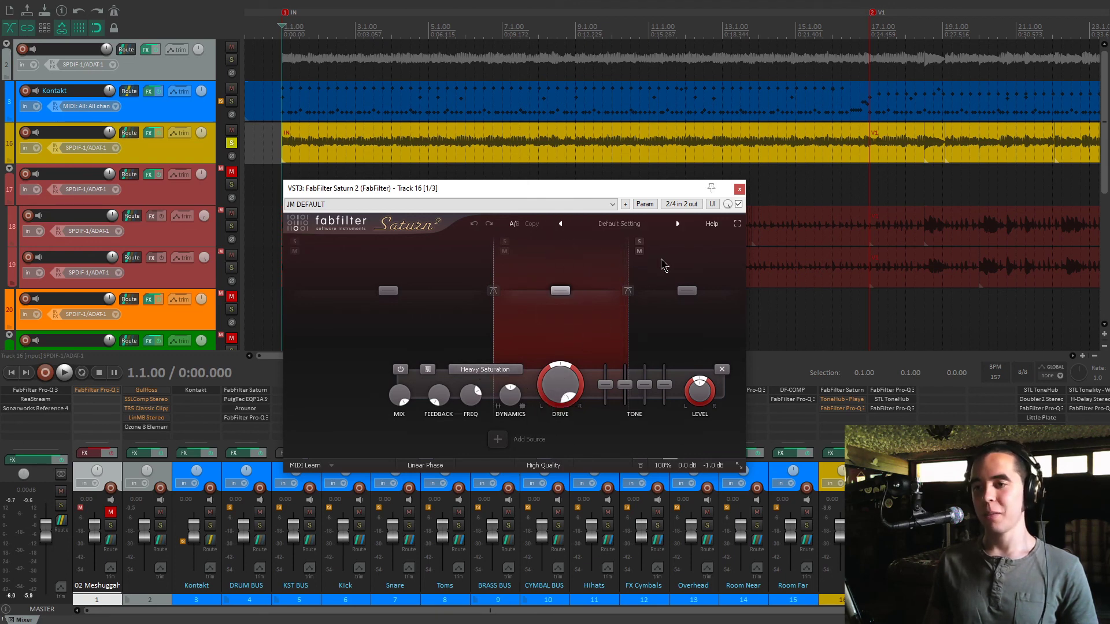
{"action": "key", "text": "space"}
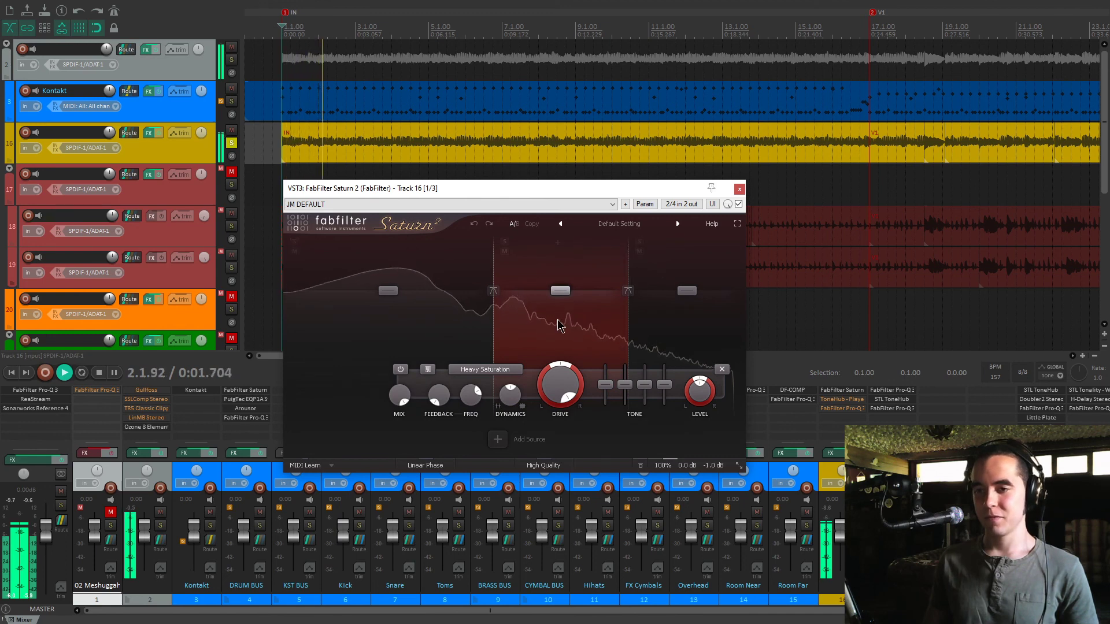
- Enable ToneHub on track 16 and compare the amped bass with Saturn 2 bypassed and active during playback
{"action": "key", "text": "space"}
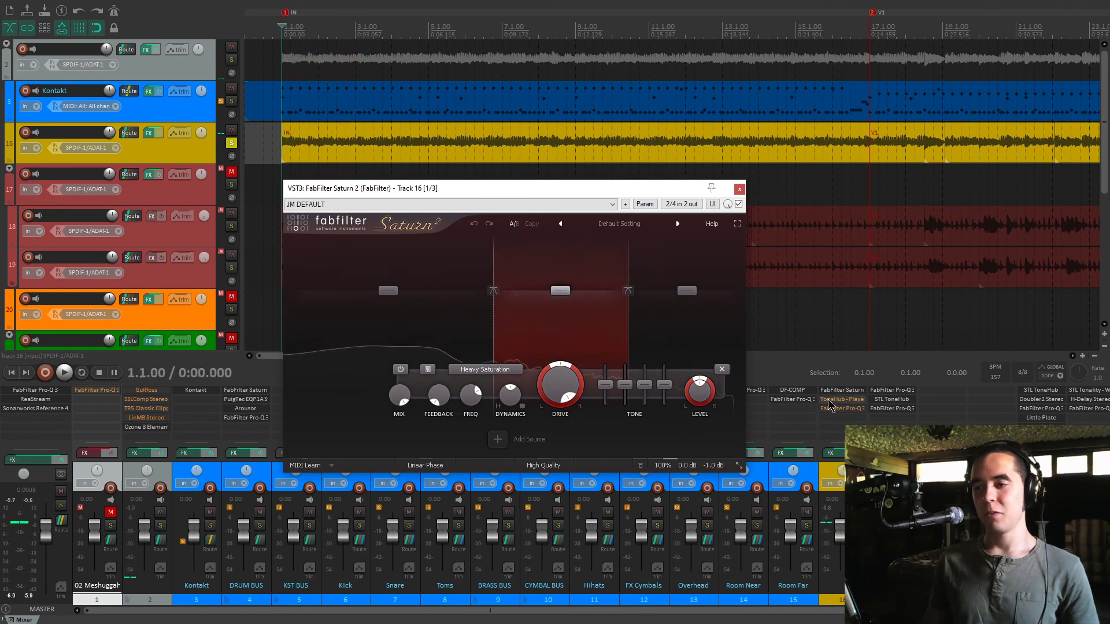
{"action": "key", "text": "space"}
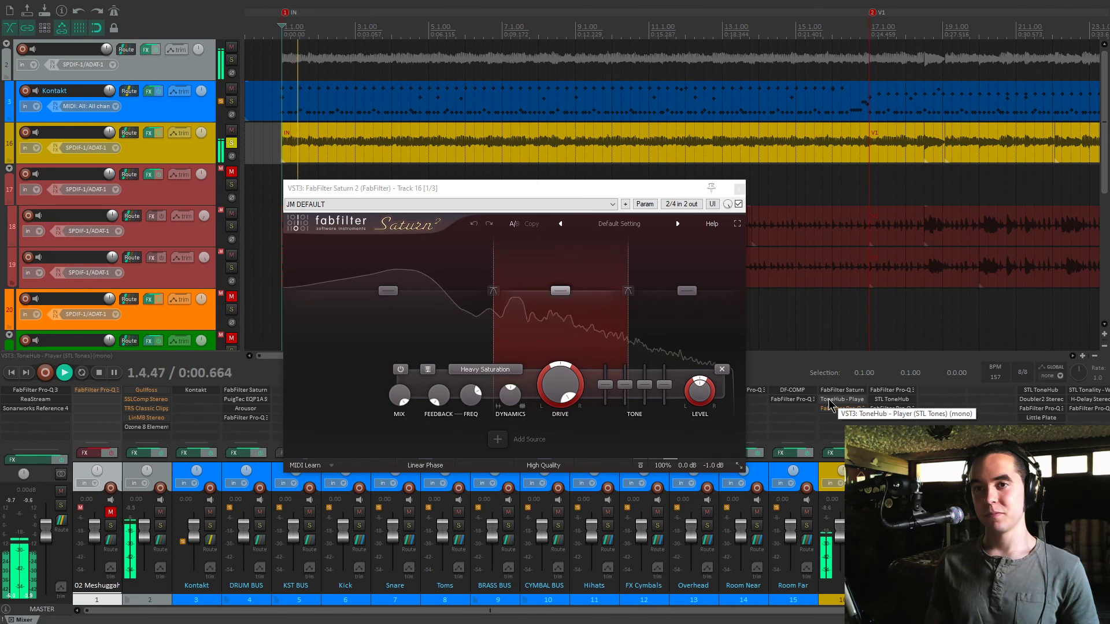
{"action": "left_click", "coordinate": [739, 204]}
{"action": "left_click", "coordinate": [739, 204]}
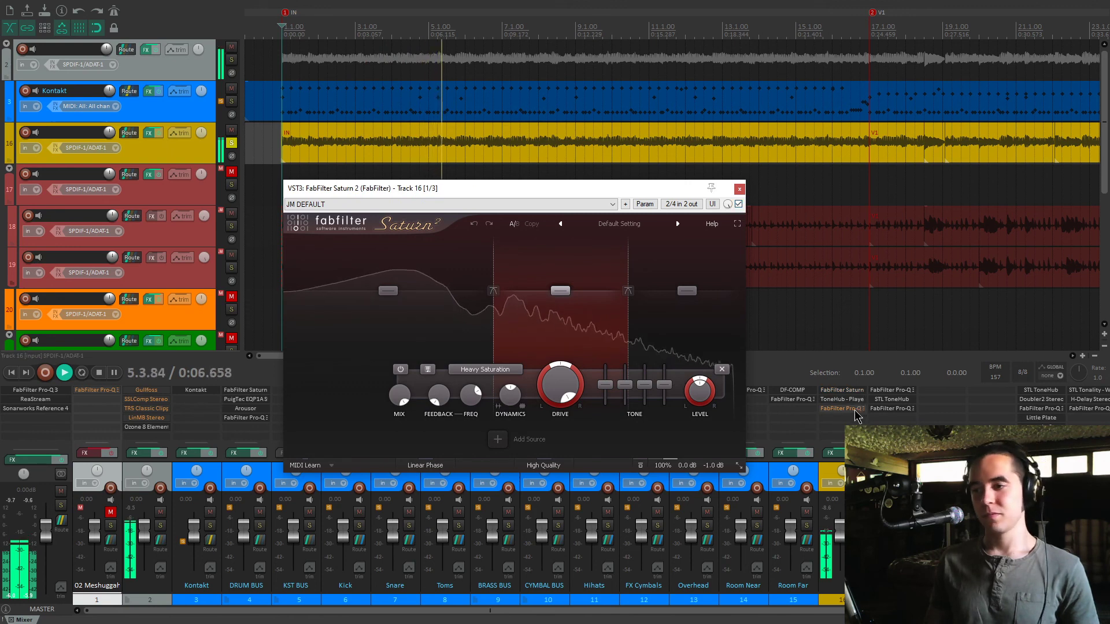
- Re-enable Pro-Q 3 on track 16 and compare the full chain with Saturn 2 bypassed and active
{"action": "key", "text": "space"}
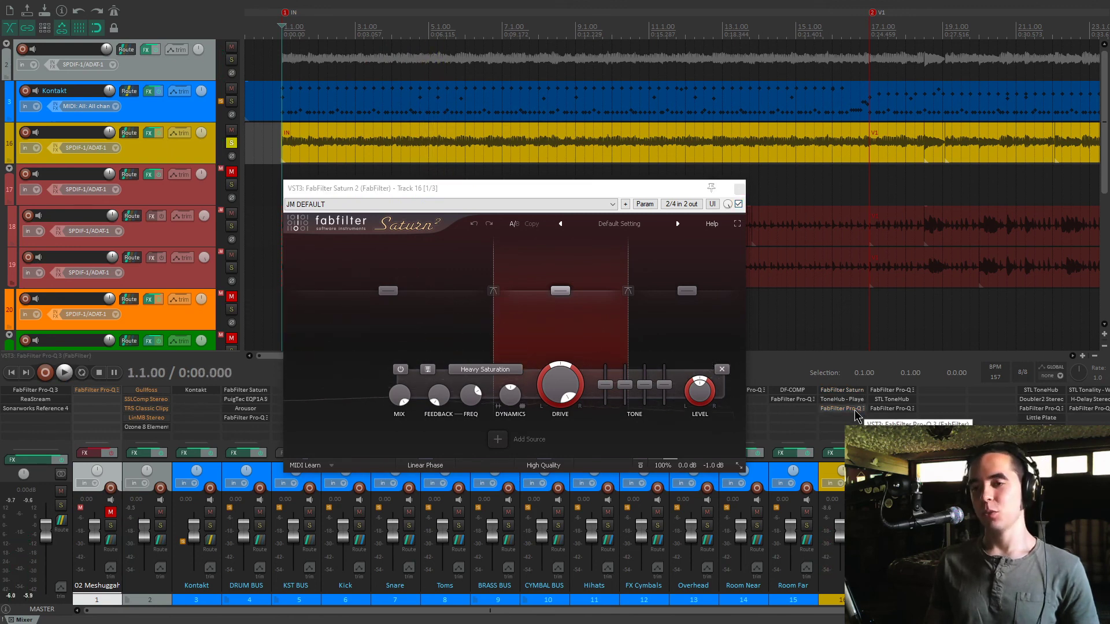
{"action": "key", "text": "space"}
{"action": "left_click", "coordinate": [854, 391], "text": "shift"}
{"action": "left_click", "coordinate": [854, 391], "text": "shift"}
- Set Saturn 2's Band 2 Drive to 80% on track 16, stop playback and close the plugin
{"action": "mouse_move", "coordinate": [573, 389]}
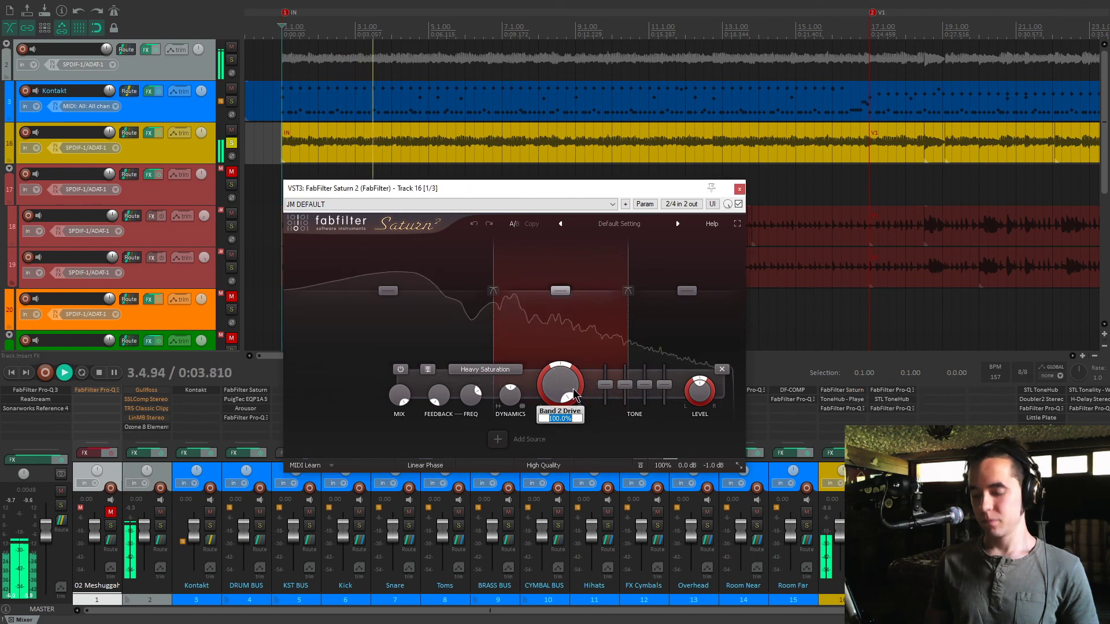
{"action": "type", "text": "80"}
{"action": "key", "text": "Return"}
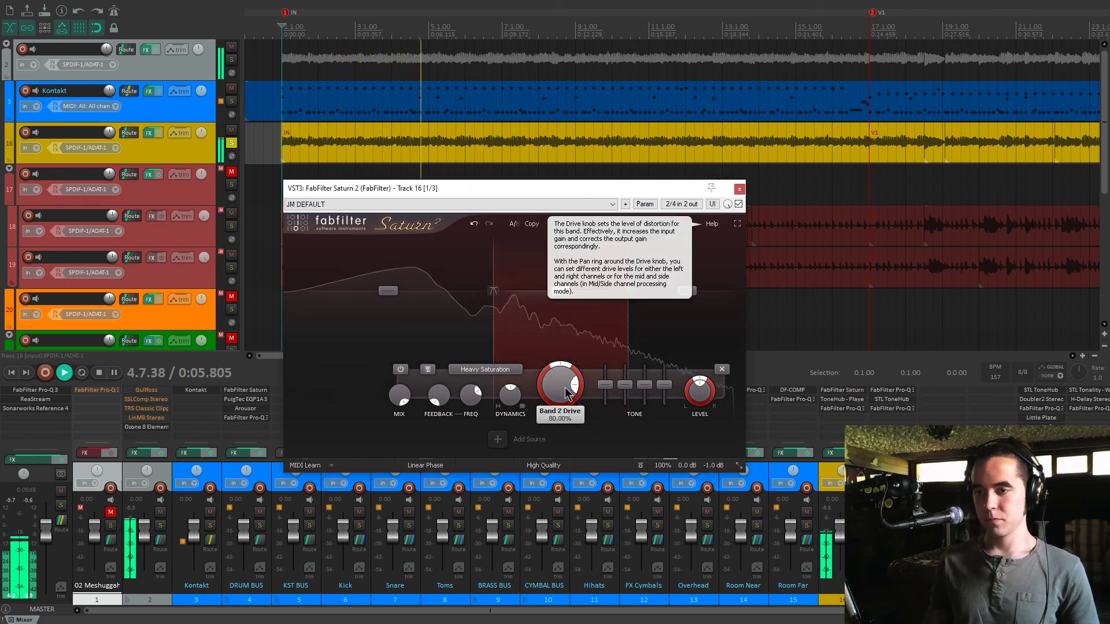
{"action": "key", "text": "space"}
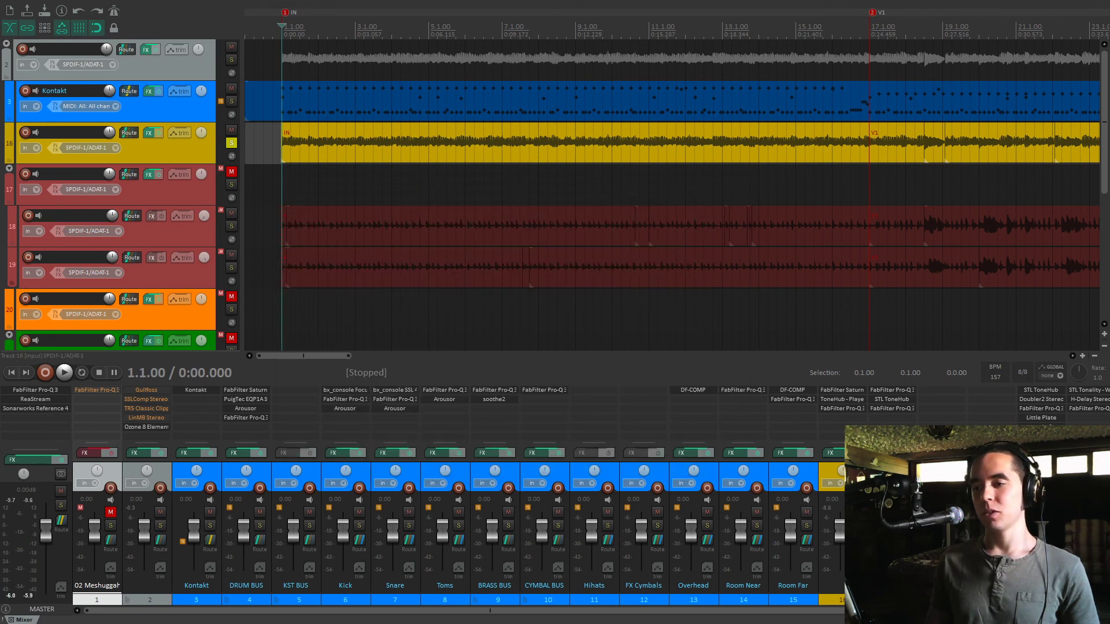
- Unsolo track 16 and play the bass in the full mix while briefly checking its Saturn 2 settings
{"action": "left_click", "coordinate": [231, 142]}
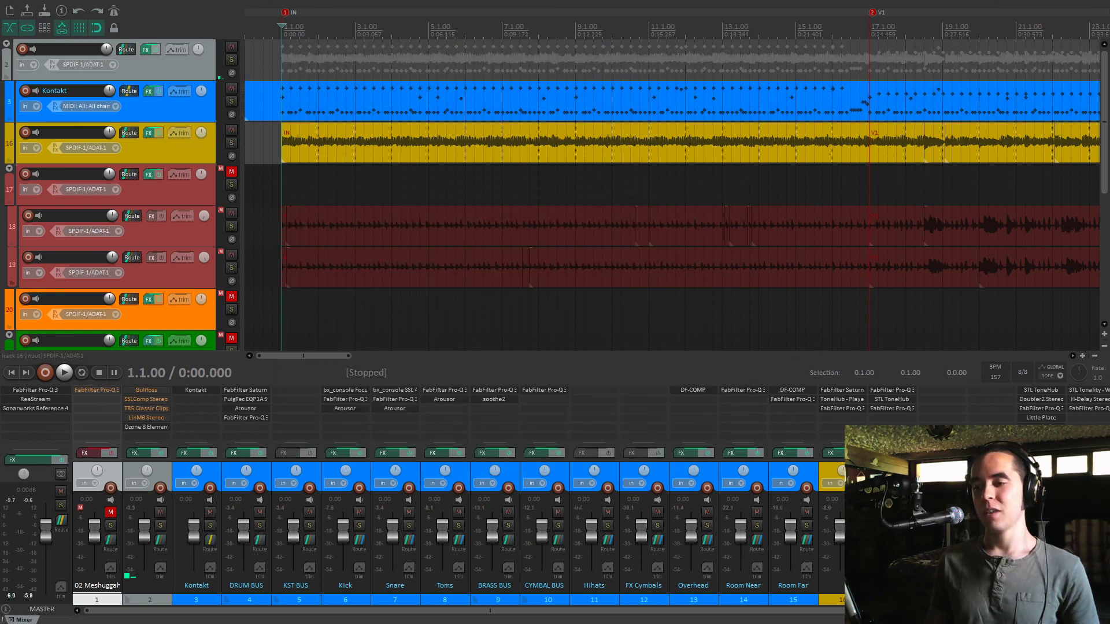
{"action": "key", "text": "space"}
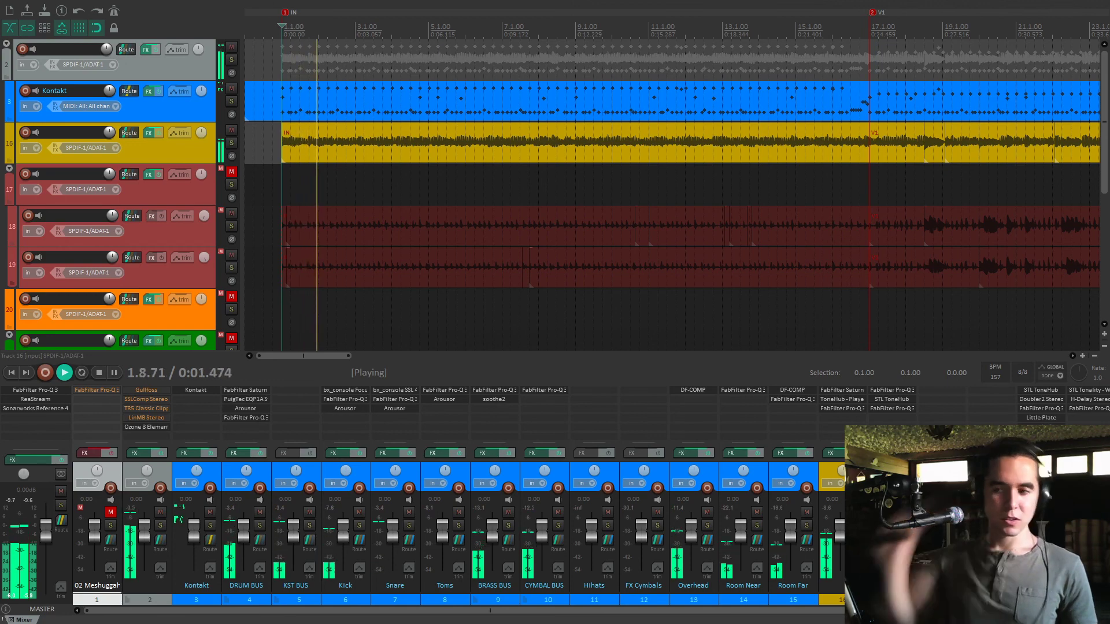
{"action": "left_click", "coordinate": [841, 390]}
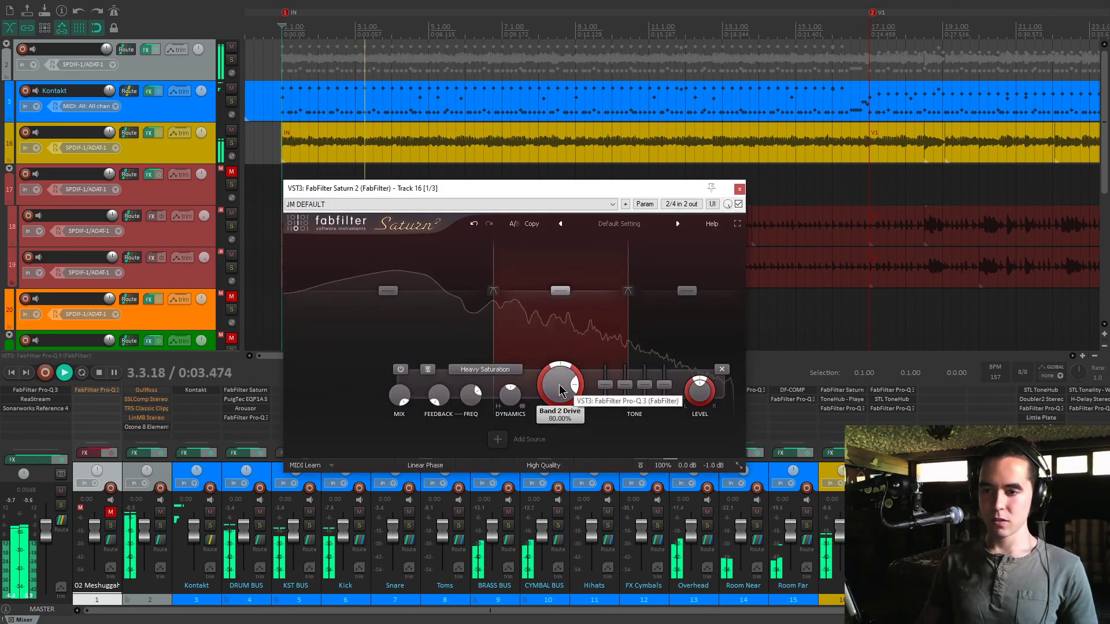
{"action": "left_click", "coordinate": [738, 190]}
{"action": "key", "text": "space"}
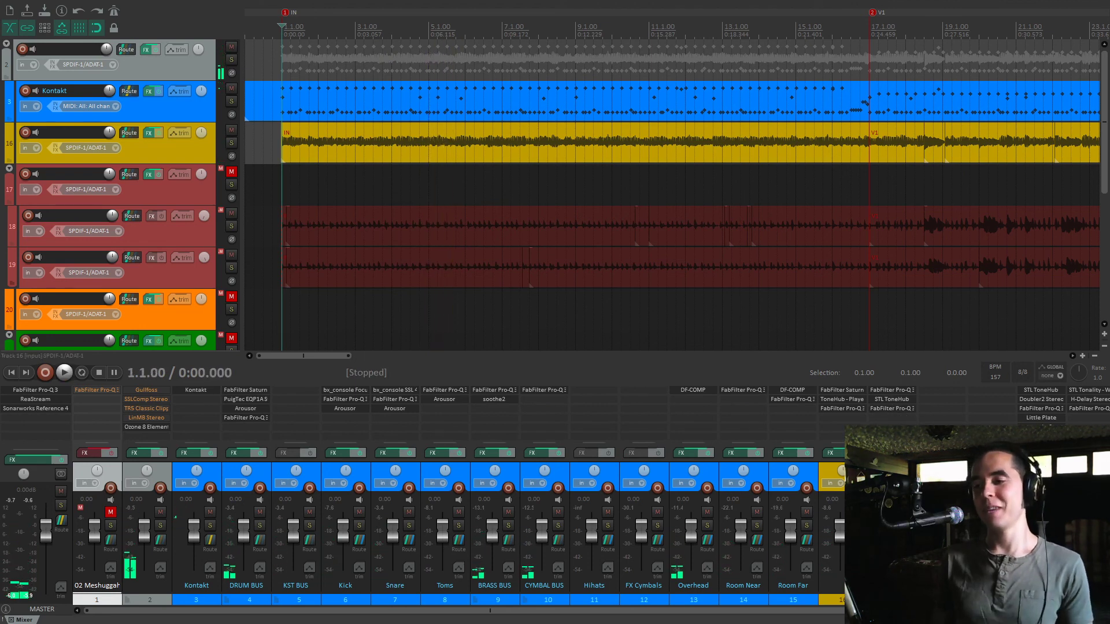
- Unmute the track 17 folder and play the mix from the V1 marker
{"action": "left_click", "coordinate": [231, 172]}
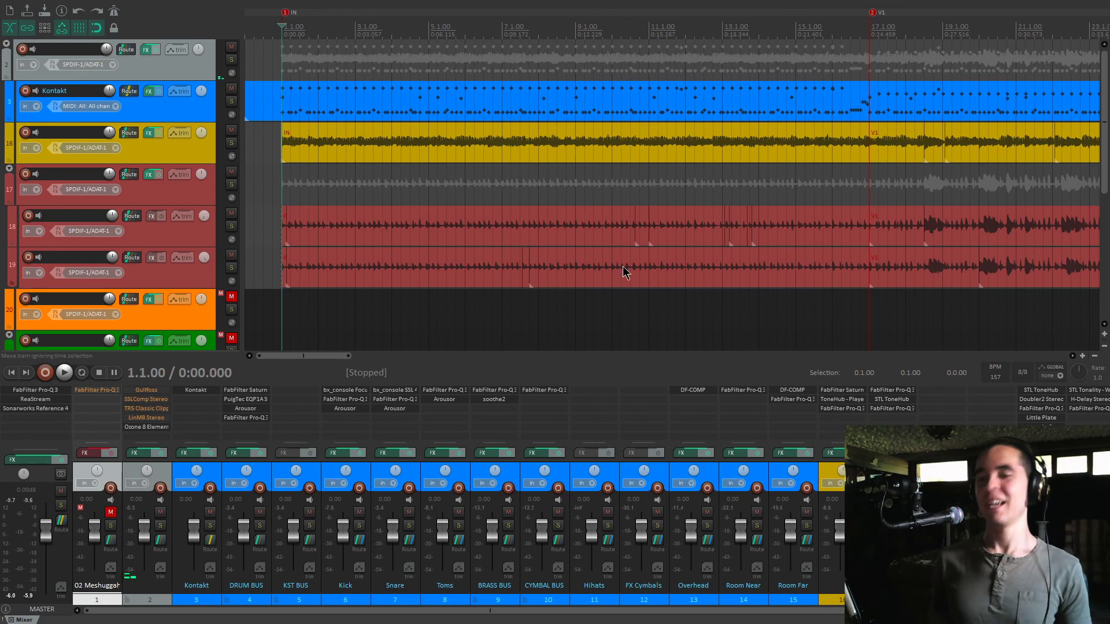
{"action": "key", "text": "space"}
{"action": "scroll", "coordinate": [630, 225], "scroll_direction": "down", "scroll_amount": 5}
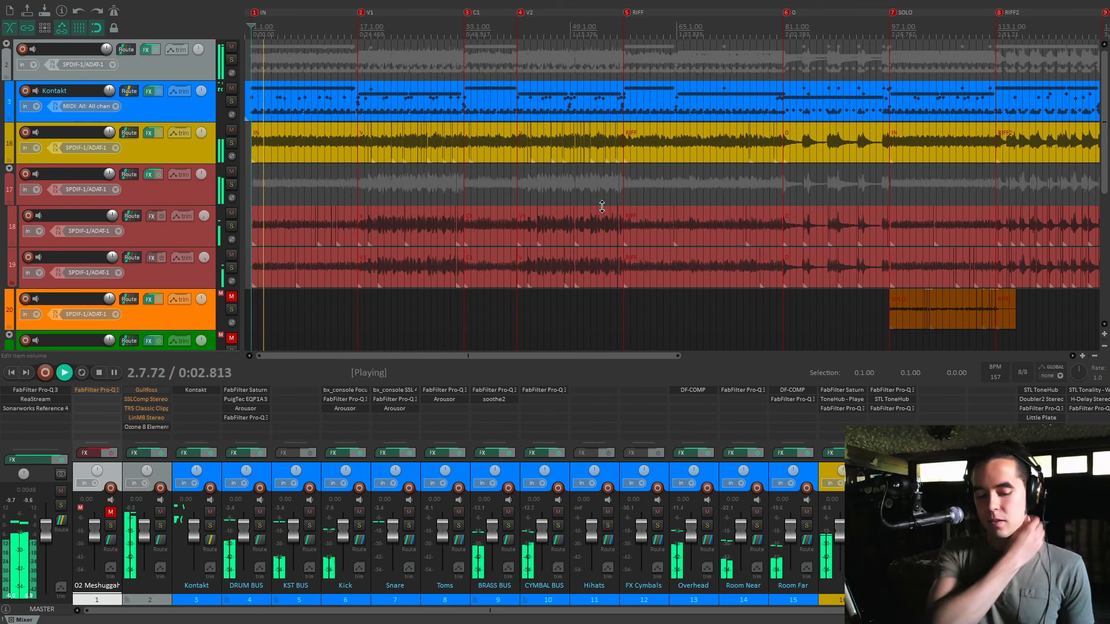
{"action": "key", "text": "2"}
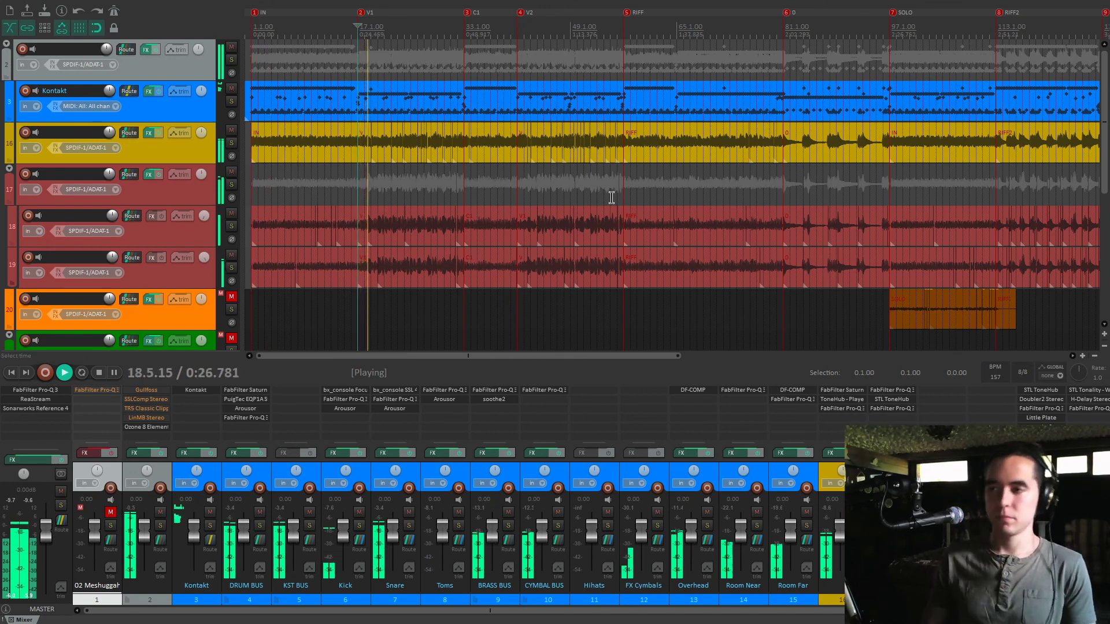
{"action": "scroll", "coordinate": [609, 194], "scroll_direction": "up", "scroll_amount": 5}
{"action": "scroll", "coordinate": [773, 227], "scroll_direction": "down", "scroll_amount": 2}
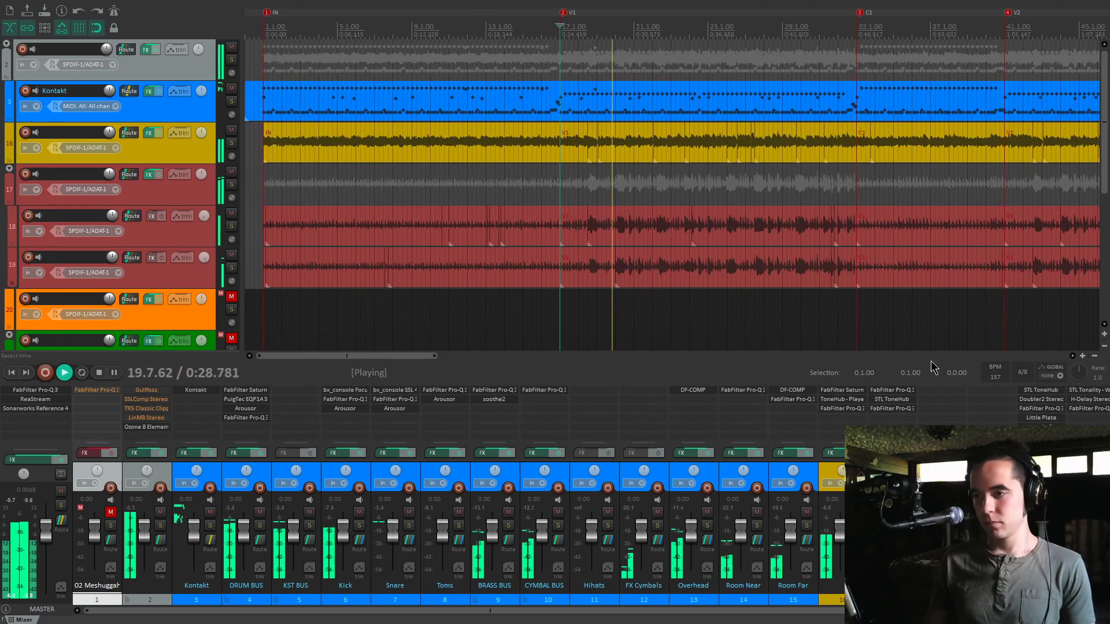
{"action": "key", "text": "space"}
- Solo track 17, open its STL ToneHub clear of the track controls, and widen the Preset column to show full names
{"action": "left_click", "coordinate": [231, 184]}
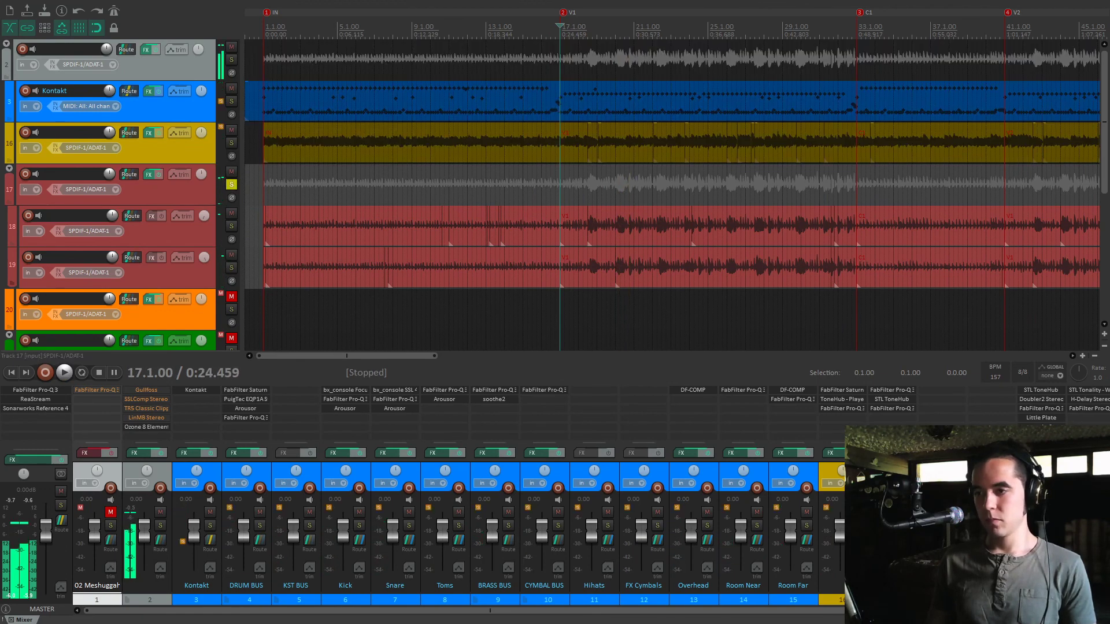
{"action": "left_click", "coordinate": [906, 400]}
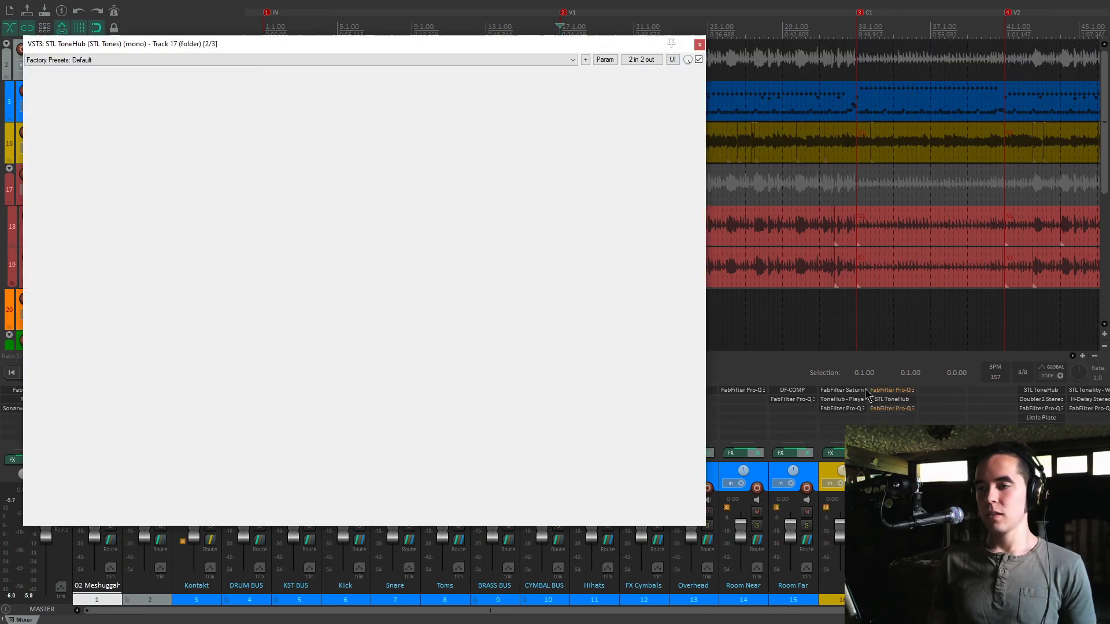
{"action": "left_click_drag", "start_coordinate": [436, 41], "coordinate": [627, 38]}
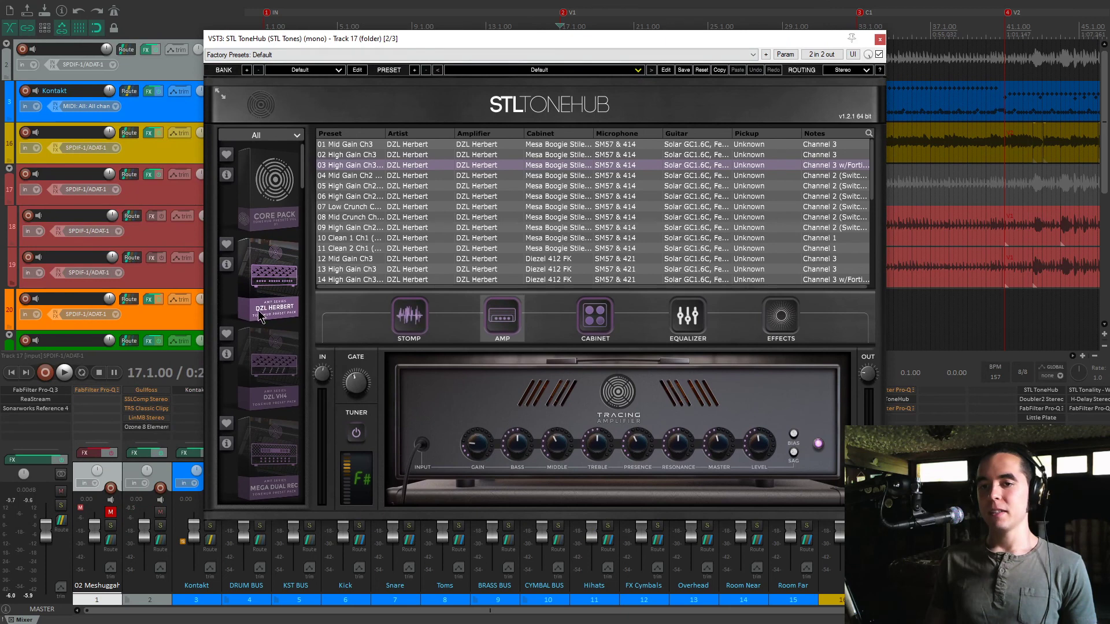
{"action": "left_click_drag", "start_coordinate": [386, 135], "coordinate": [437, 135]}
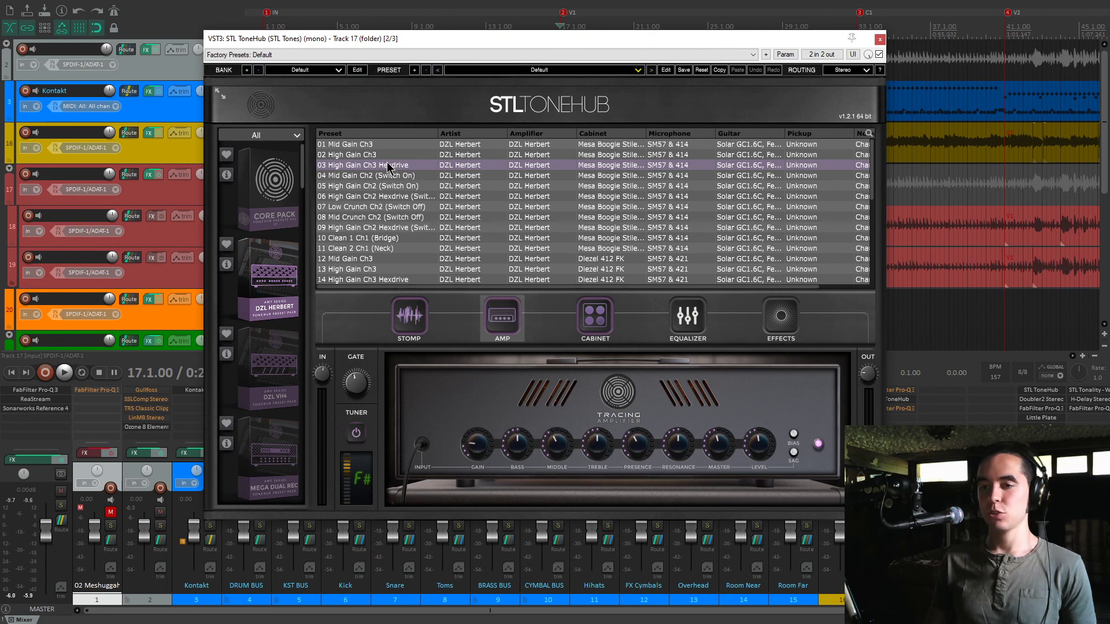
- Play track 17 through STL ToneHub with both Pro-Q 3 instances bypassed, and close the ToneHub window
{"action": "key", "text": "space"}
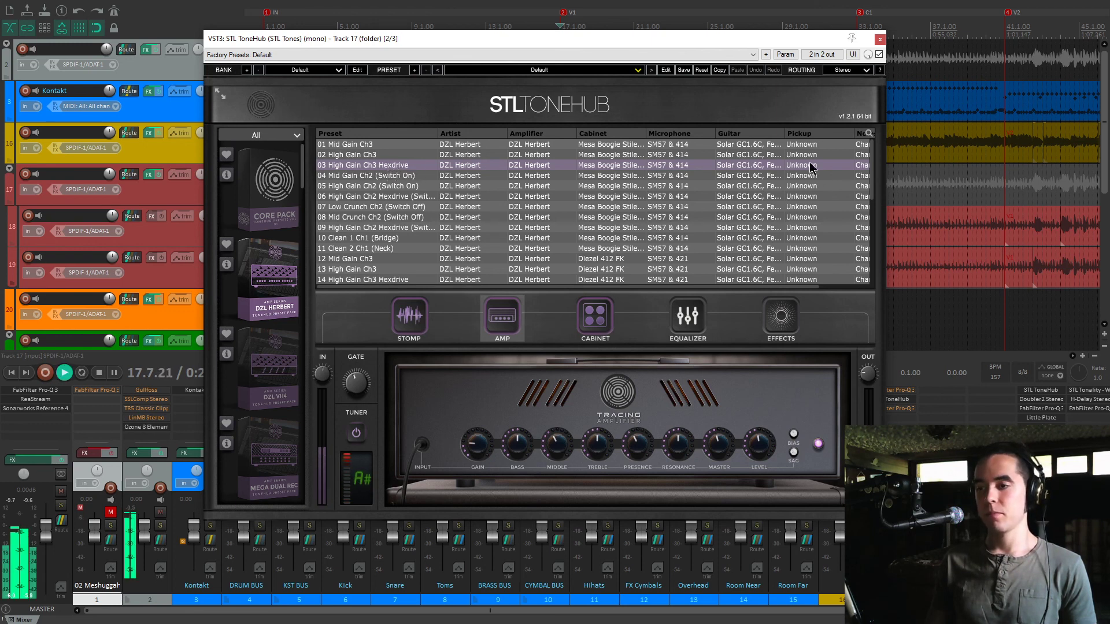
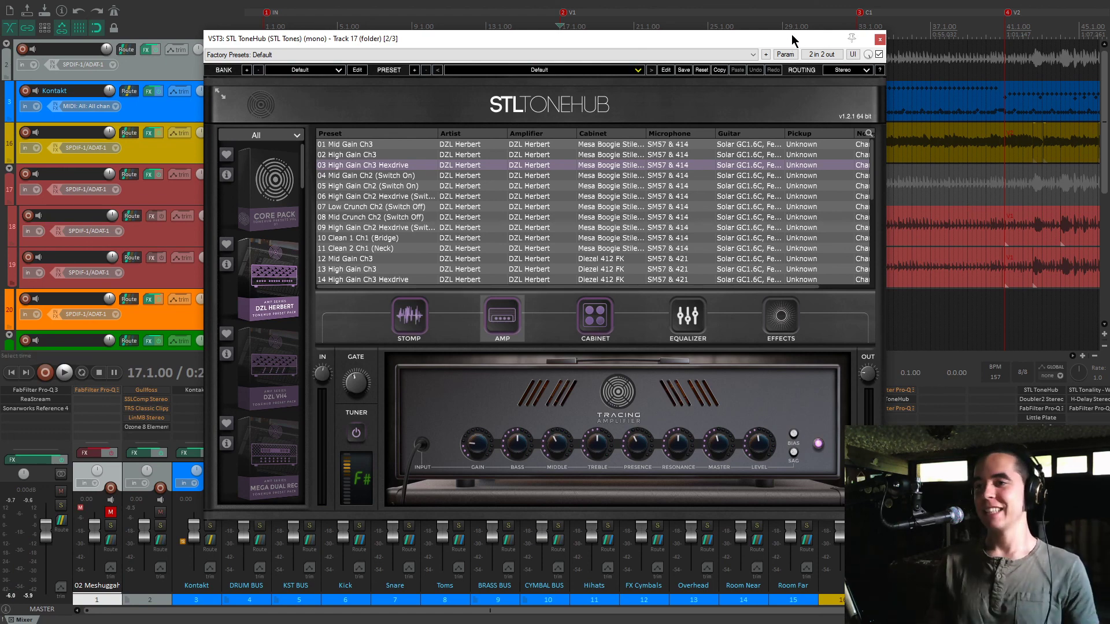
{"action": "left_click_drag", "start_coordinate": [791, 39], "coordinate": [781, 45]}
{"action": "left_click", "coordinate": [868, 47]}
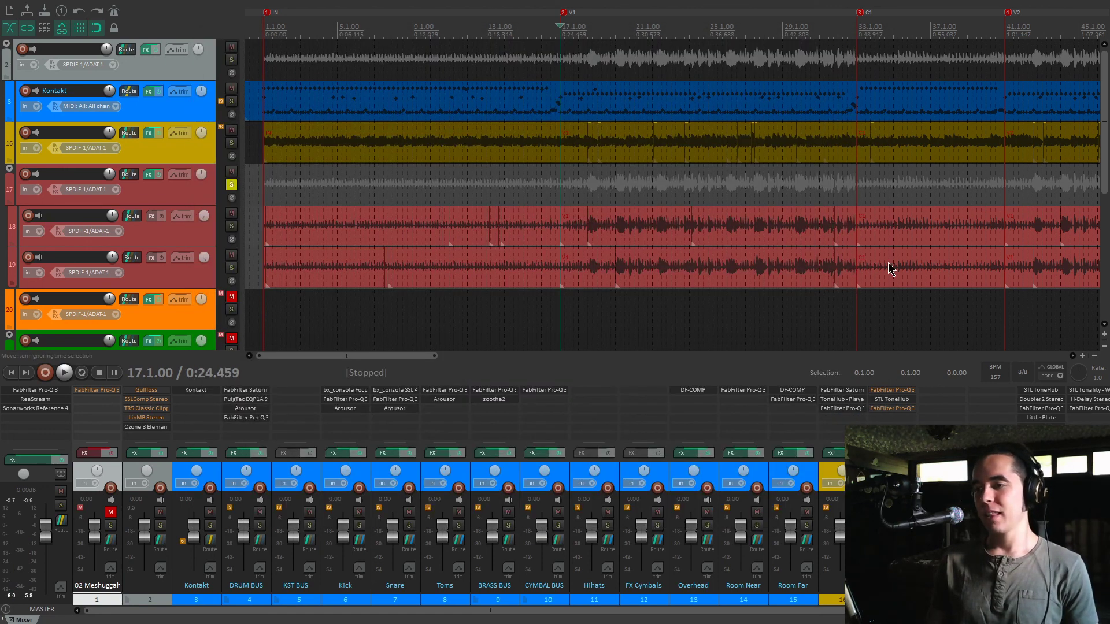
- Enable and open track 17's first Pro-Q 3 and sweep its band as a boost of about 10 dB near 1091 Hz during playback
{"action": "left_click", "coordinate": [894, 393]}
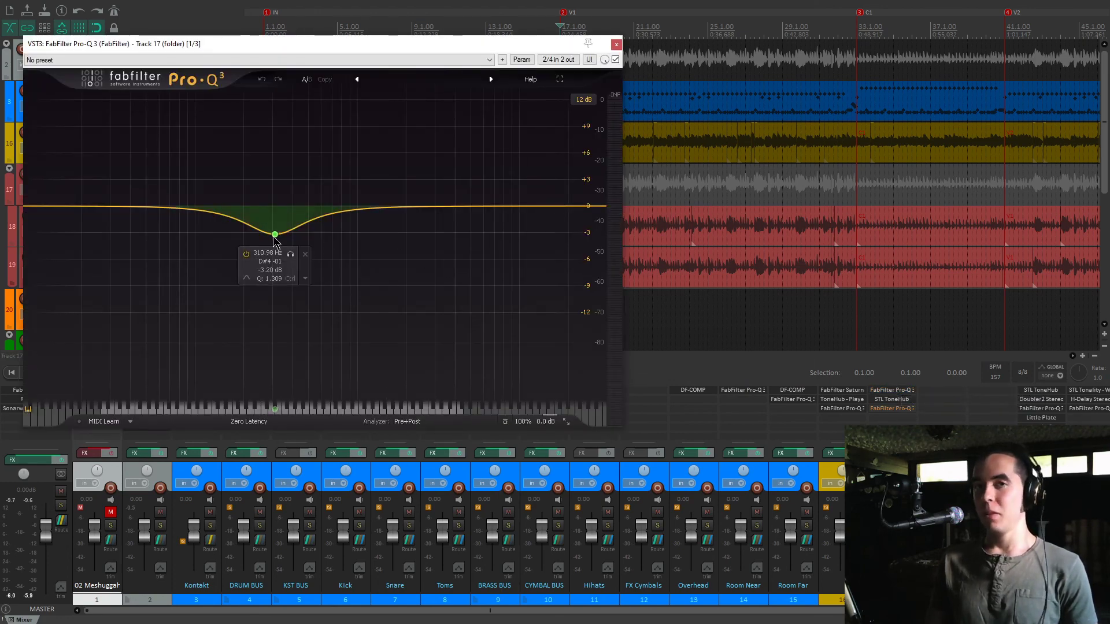
{"action": "key", "text": "space"}
{"action": "left_click_drag", "start_coordinate": [275, 235], "coordinate": [364, 122]}
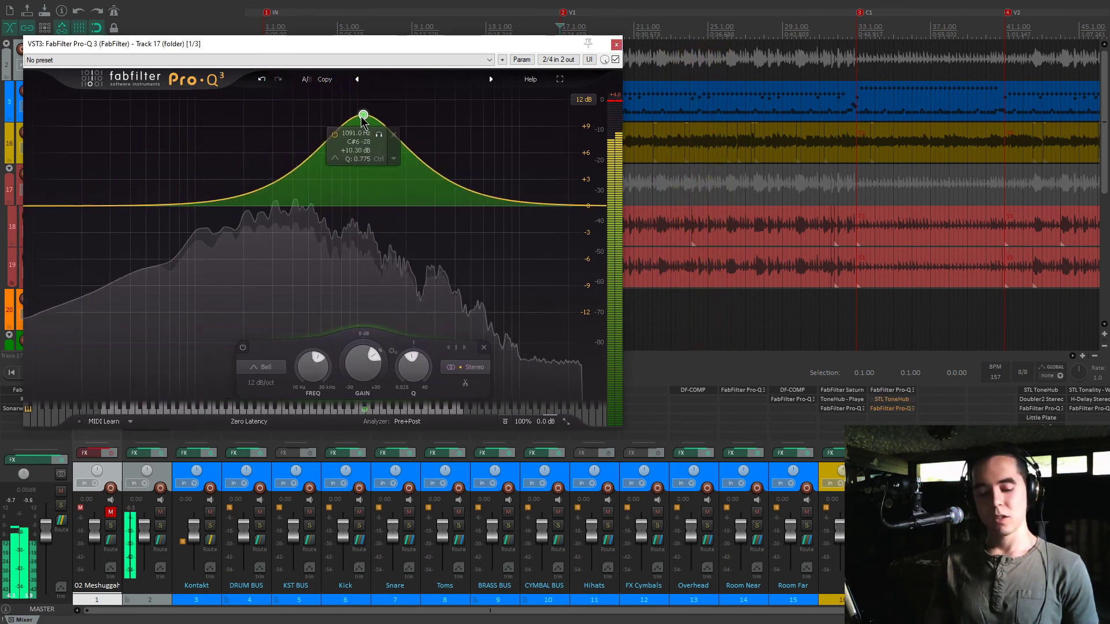
{"action": "key", "text": "space"}
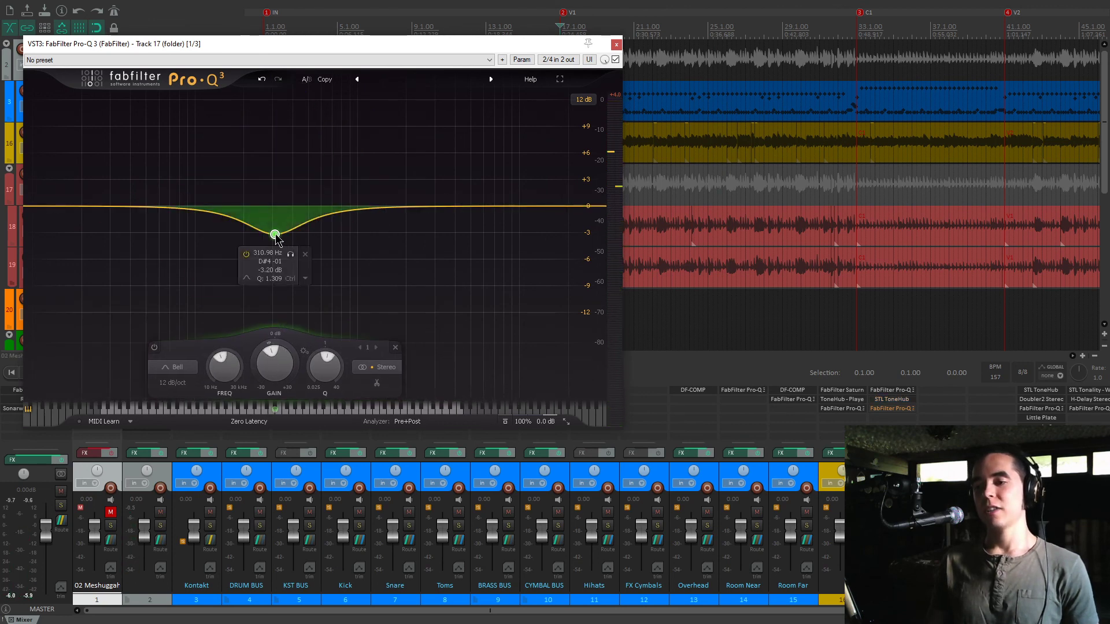
- Play track 17 and audition the 310.98 Hz cut band of the first Pro-Q 3 on its own
{"action": "key", "text": "space"}
{"action": "left_click", "coordinate": [290, 254]}
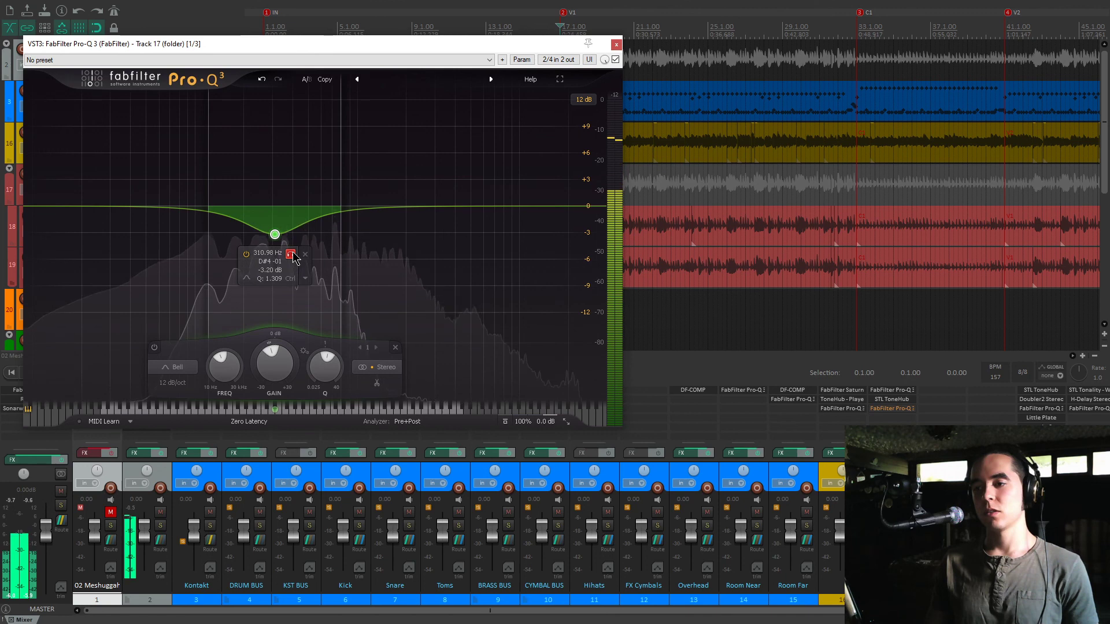
{"action": "left_click", "coordinate": [291, 254]}
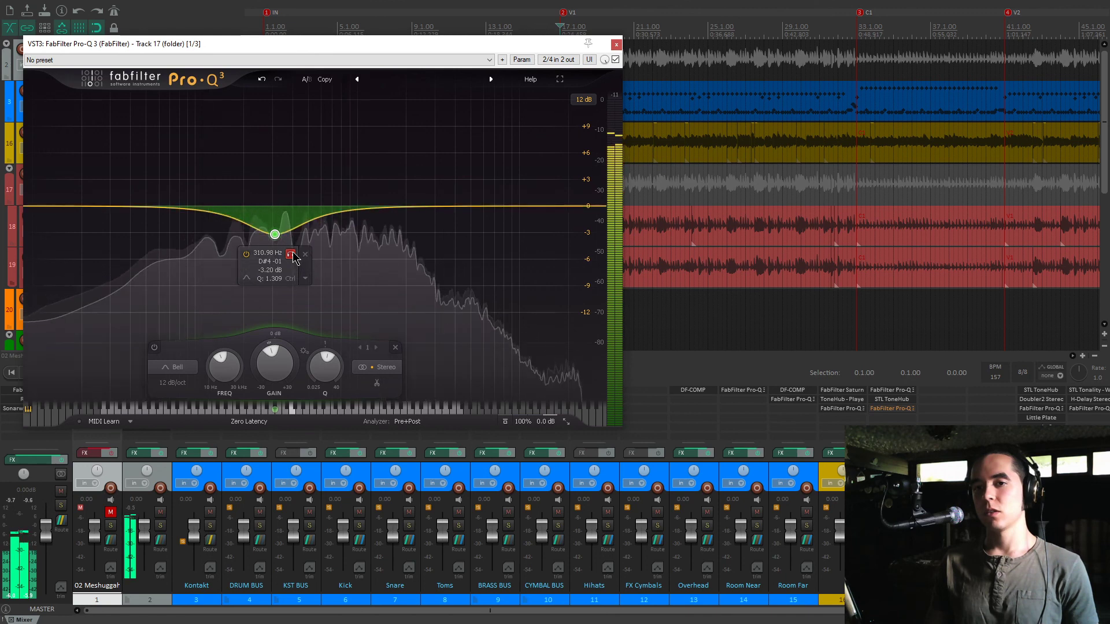
{"action": "key", "text": "space"}
- Enable and open track 17's second Pro-Q 3 during playback, close the first one, and move the new window clear of the track controls
{"action": "left_click", "coordinate": [887, 413]}
{"action": "key", "text": "space"}
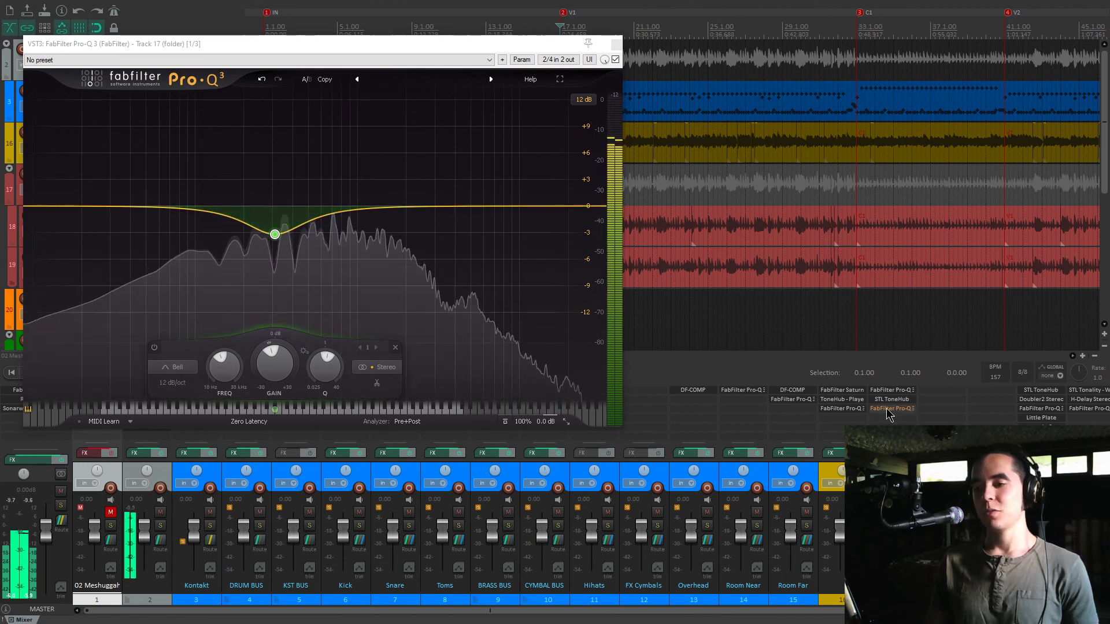
{"action": "left_click", "coordinate": [886, 410]}
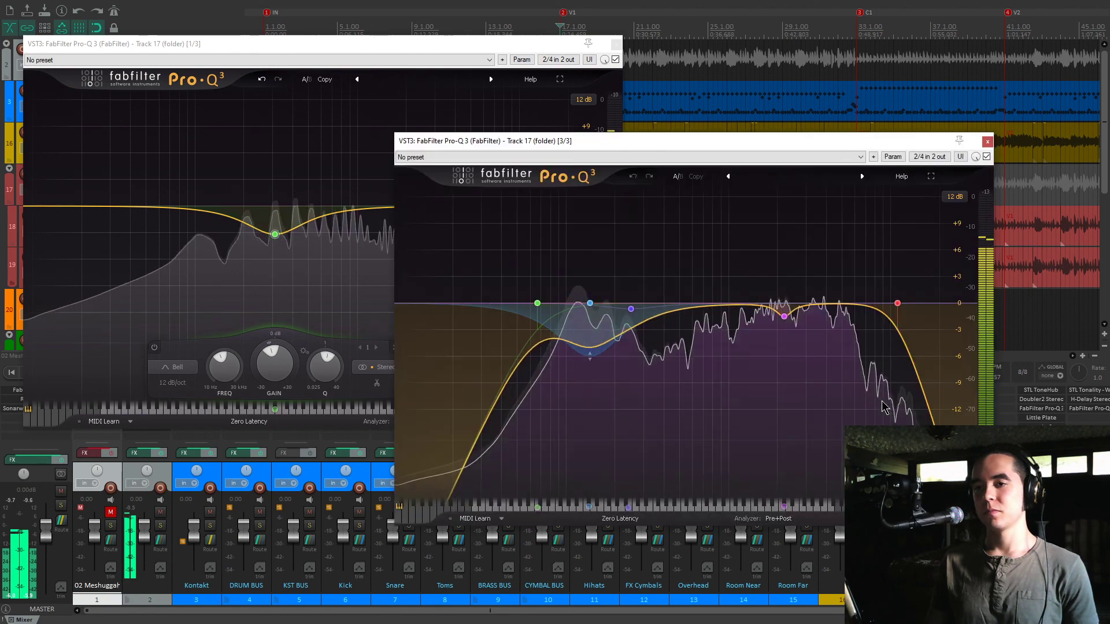
{"action": "left_click", "coordinate": [616, 43]}
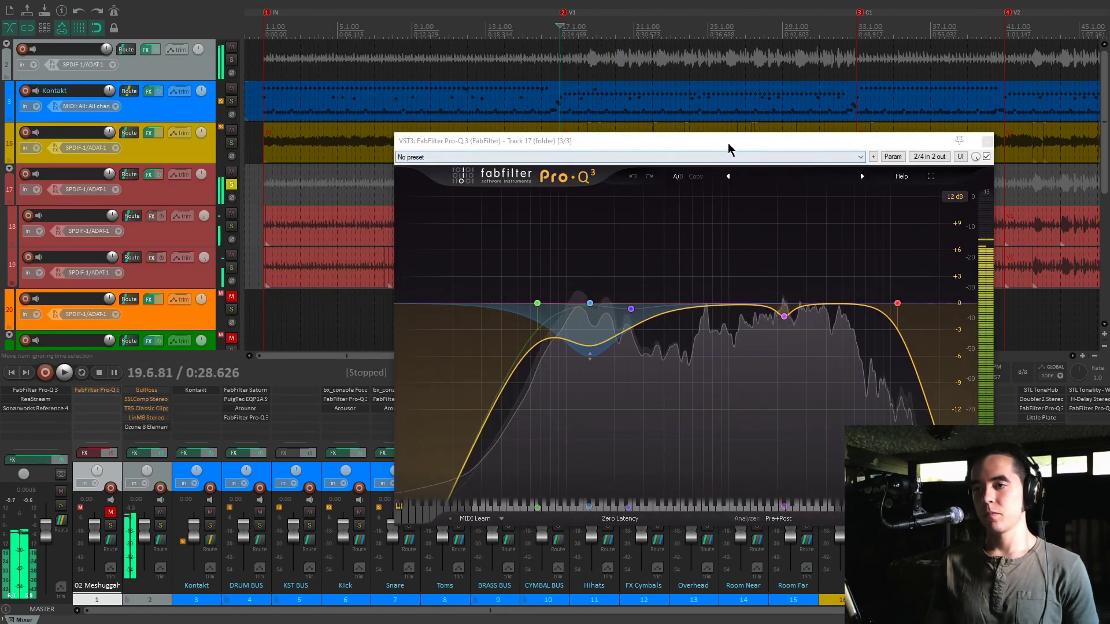
{"action": "left_click_drag", "start_coordinate": [727, 143], "coordinate": [665, 120]}
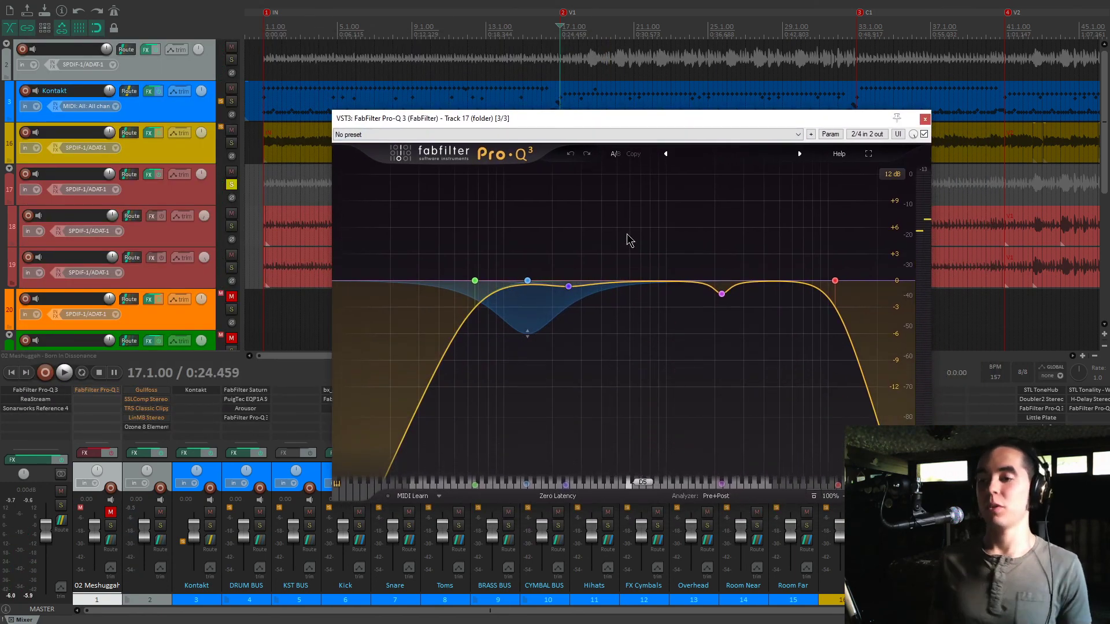
- Examine the frequency and slope settings of the low-cut and high-cut bands in track 17's second Pro-Q 3
{"action": "mouse_move", "coordinate": [467, 283]}
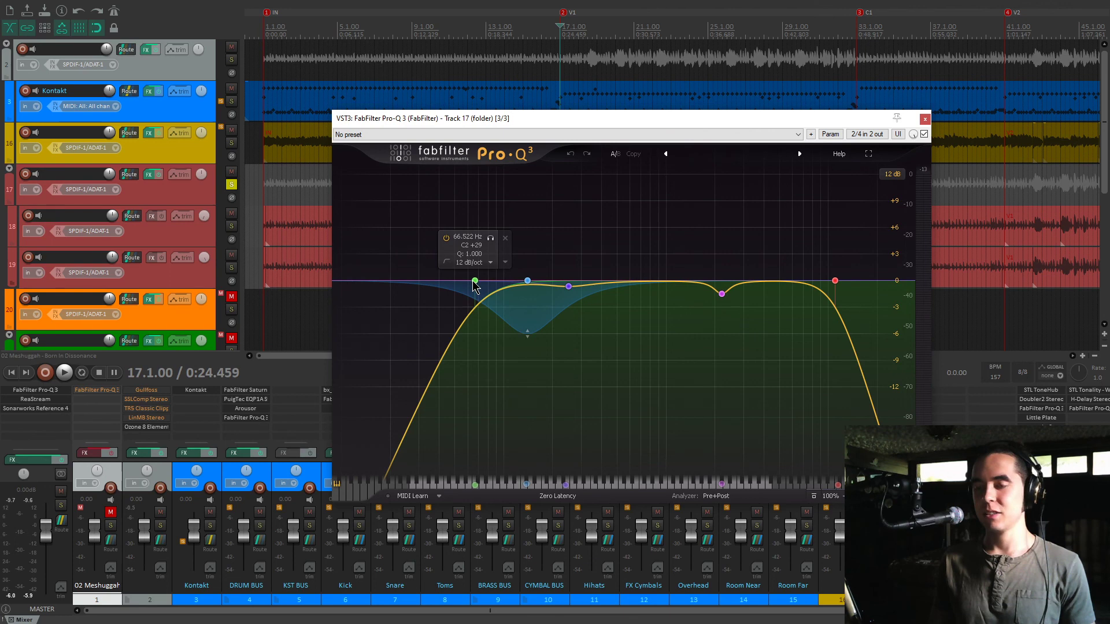
{"action": "mouse_move", "coordinate": [837, 287]}
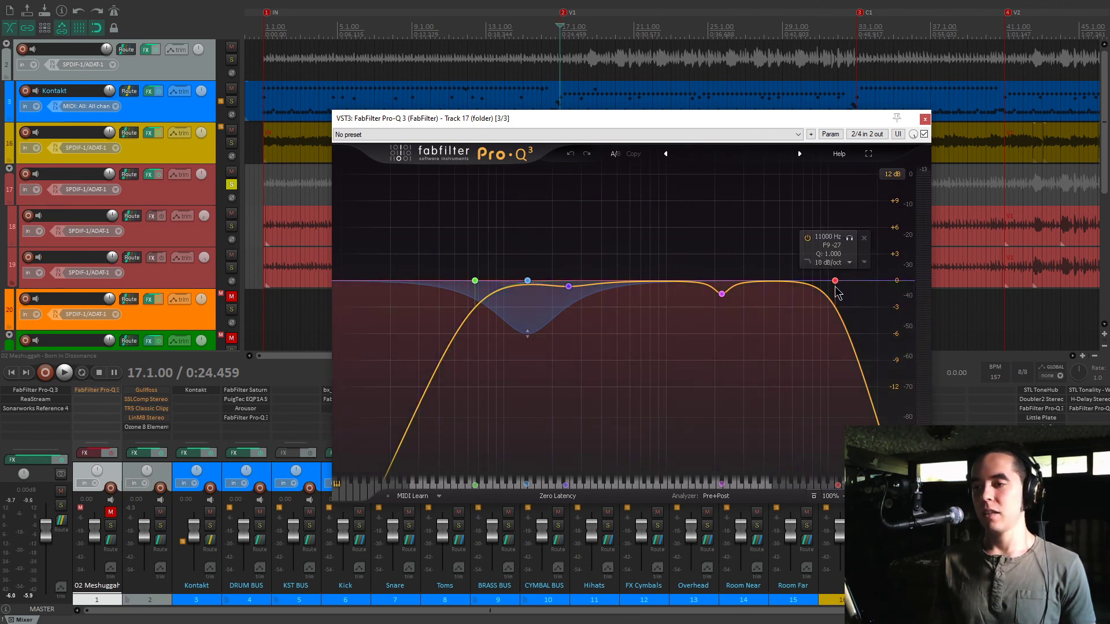
{"action": "mouse_move", "coordinate": [416, 309]}
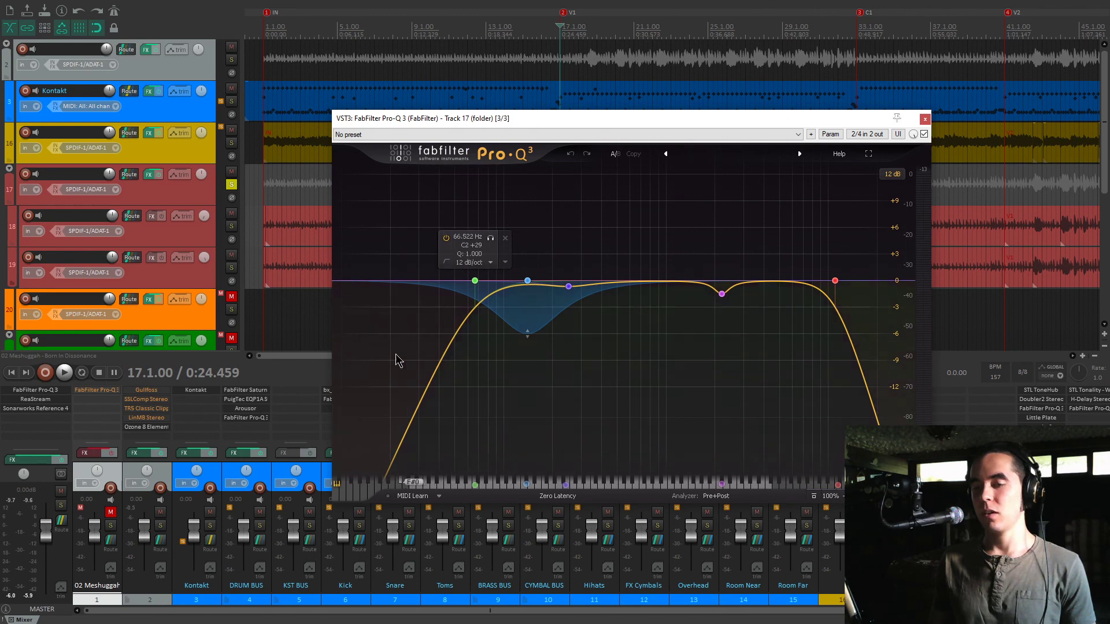
{"action": "mouse_move", "coordinate": [903, 351]}
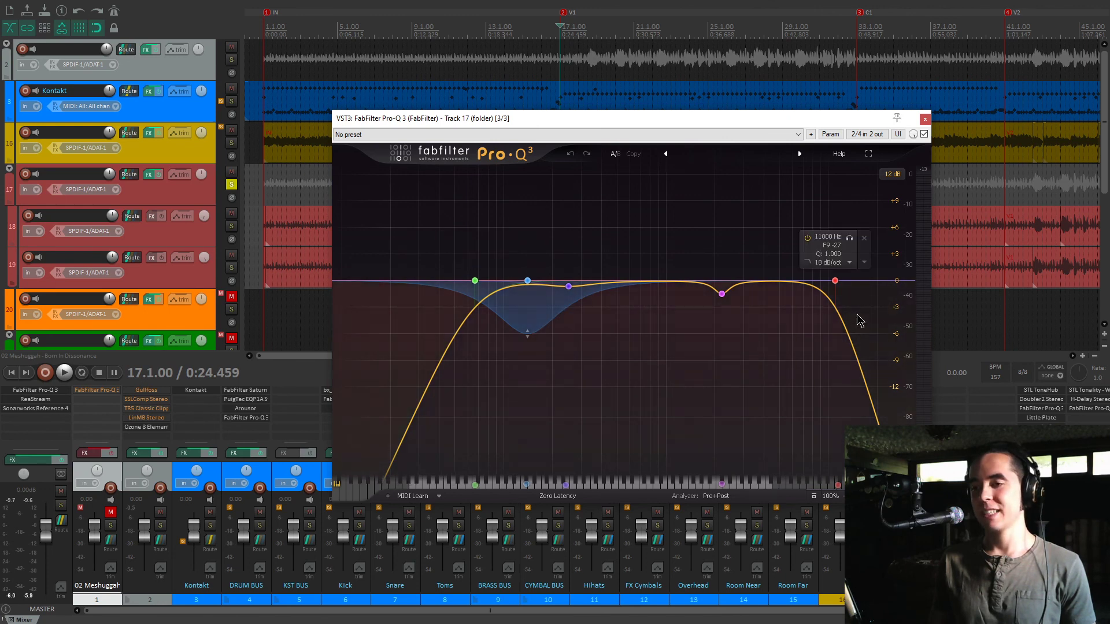
- Play track 17 and audition the 2200 Hz and 250 Hz cut bands of the second Pro-Q 3 on their own
{"action": "mouse_move", "coordinate": [722, 296]}
{"action": "key", "text": "space"}
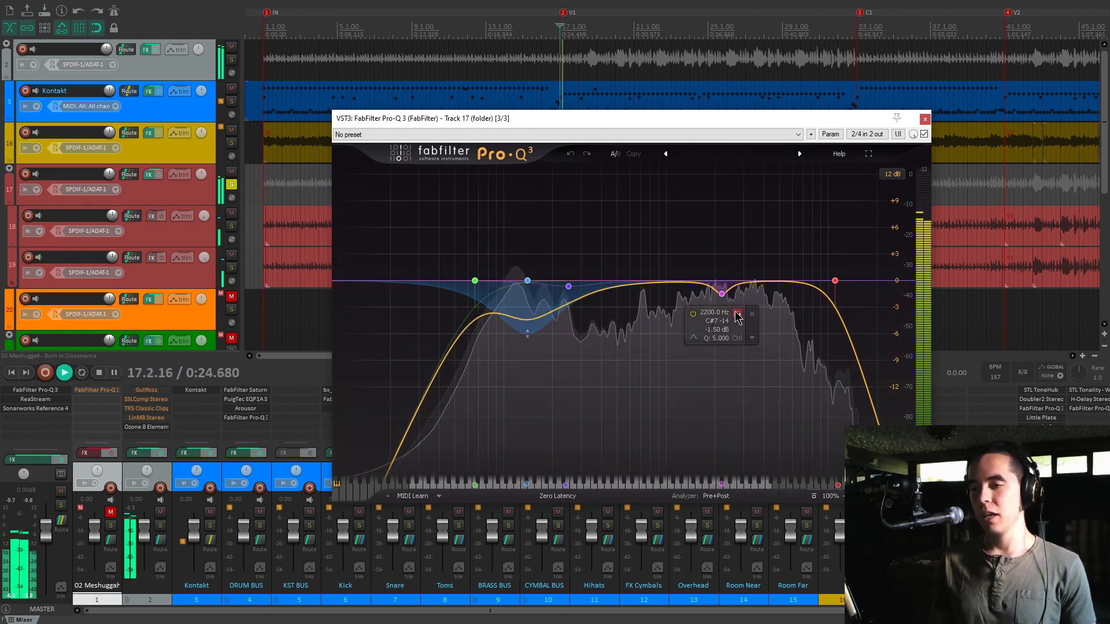
{"action": "left_click", "coordinate": [737, 314]}
{"action": "key", "text": "space"}
{"action": "mouse_move", "coordinate": [527, 281]}
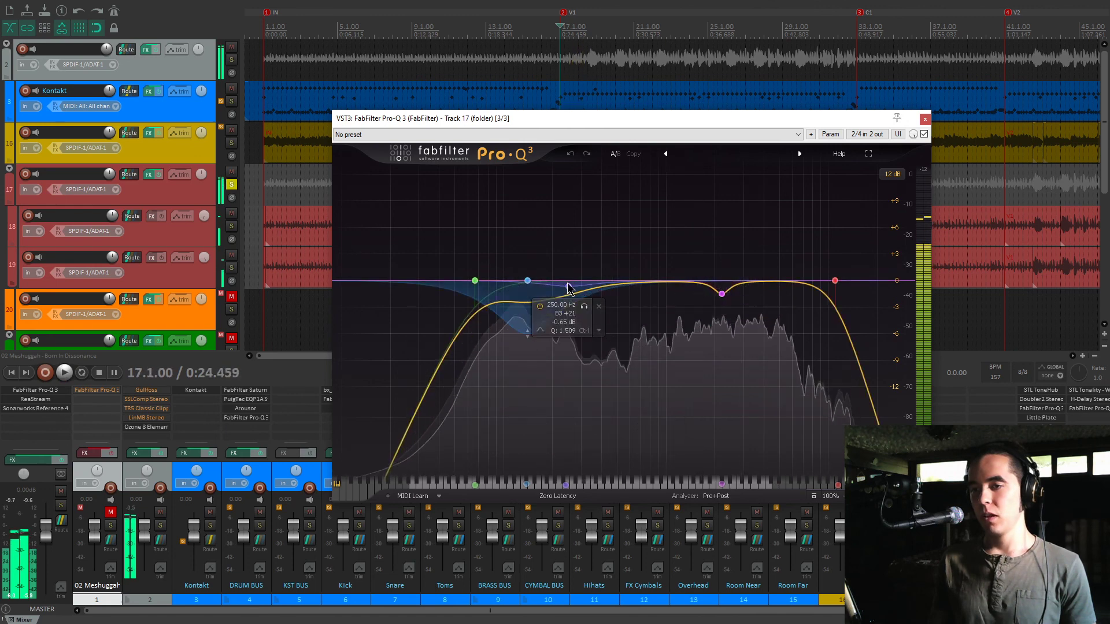
{"action": "key", "text": "space"}
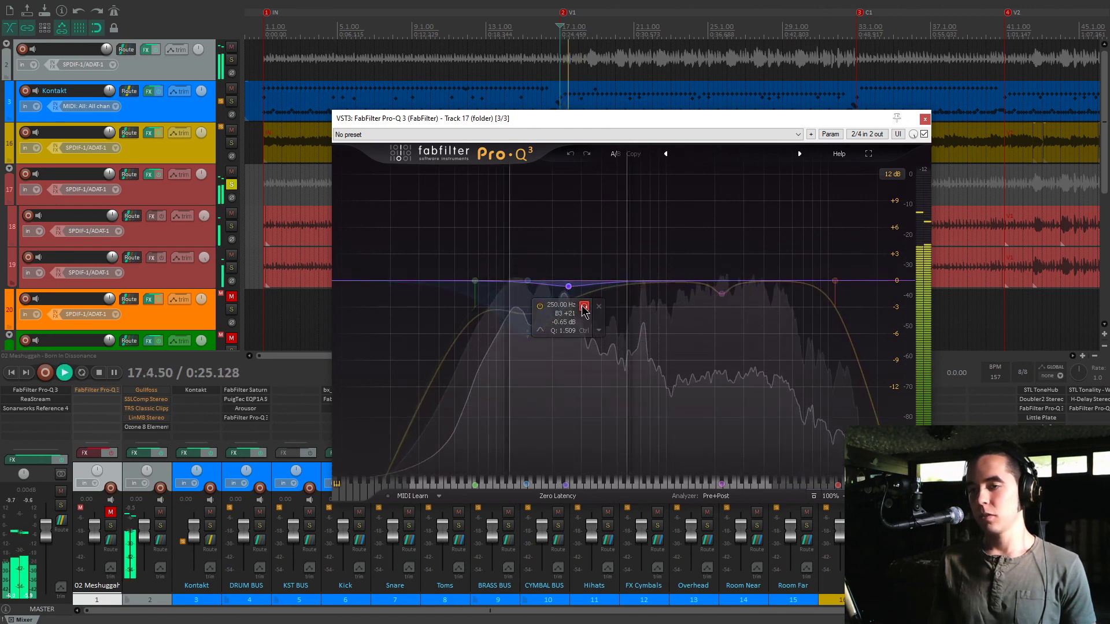
{"action": "key", "text": "space"}
- Show the controls of the second Pro-Q 3's 140 Hz dynamic band and audition that band alone during playback
{"action": "mouse_move", "coordinate": [544, 306]}
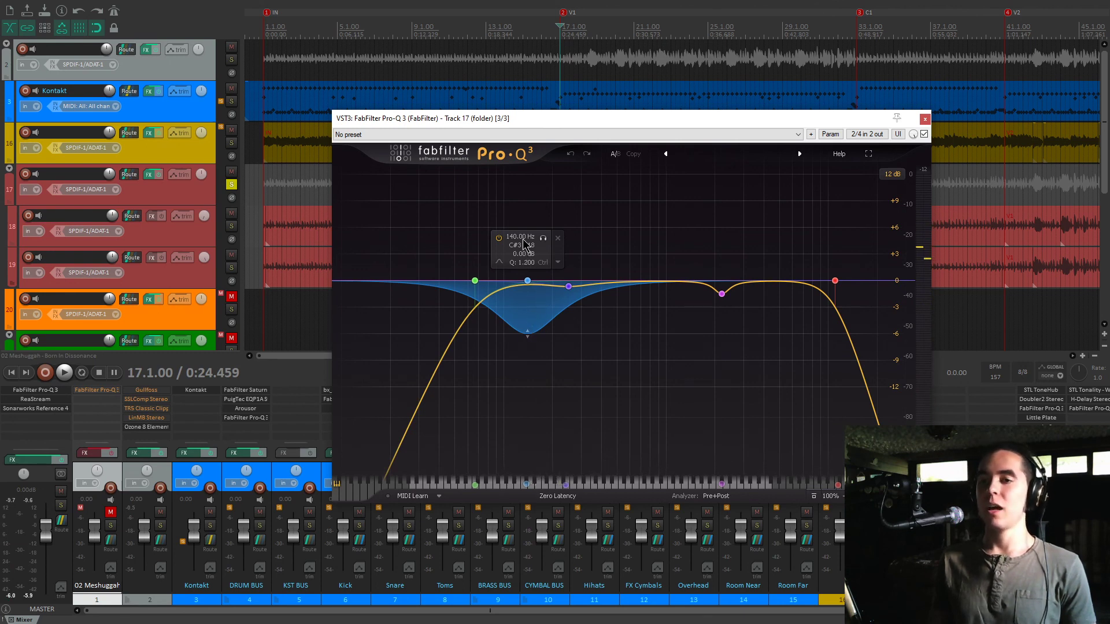
{"action": "left_click", "coordinate": [530, 343]}
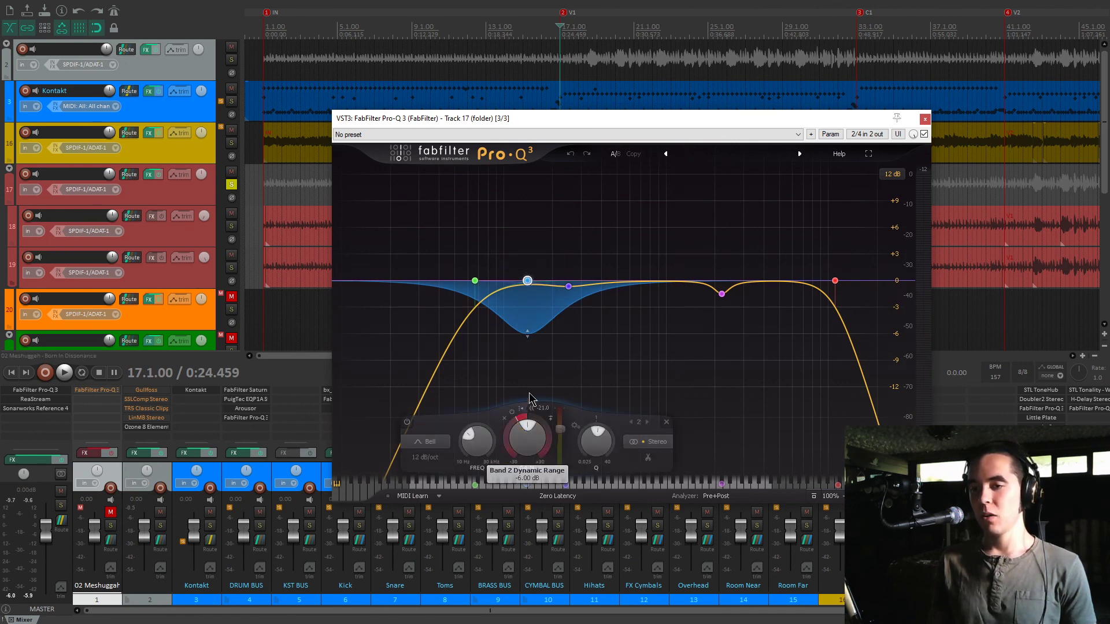
{"action": "key", "text": "space"}
{"action": "left_click", "coordinate": [543, 238]}
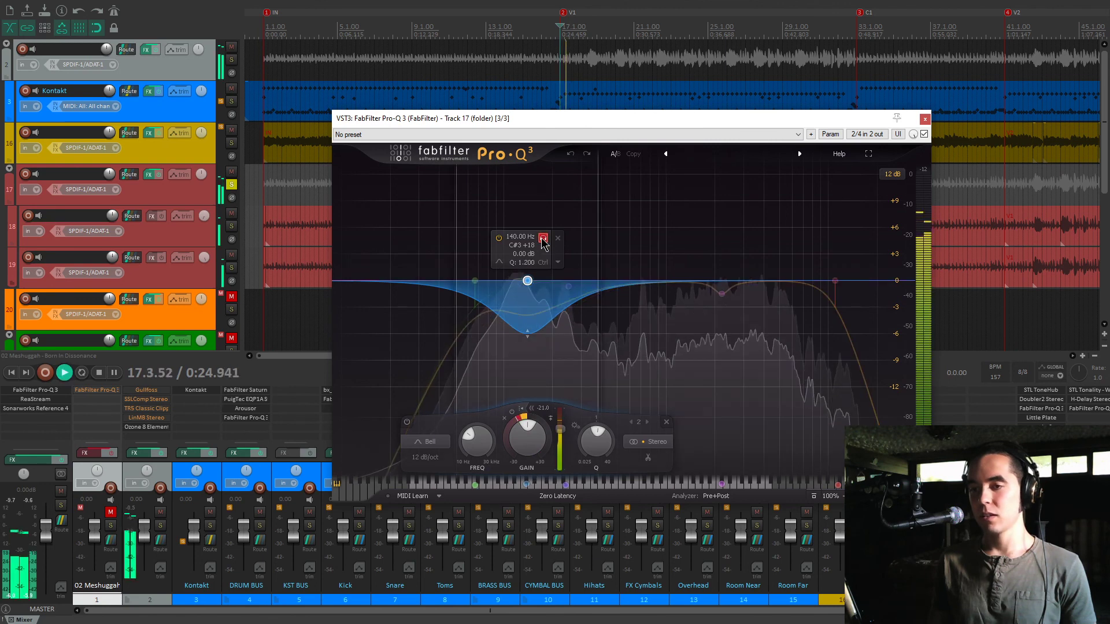
{"action": "key", "text": "space"}
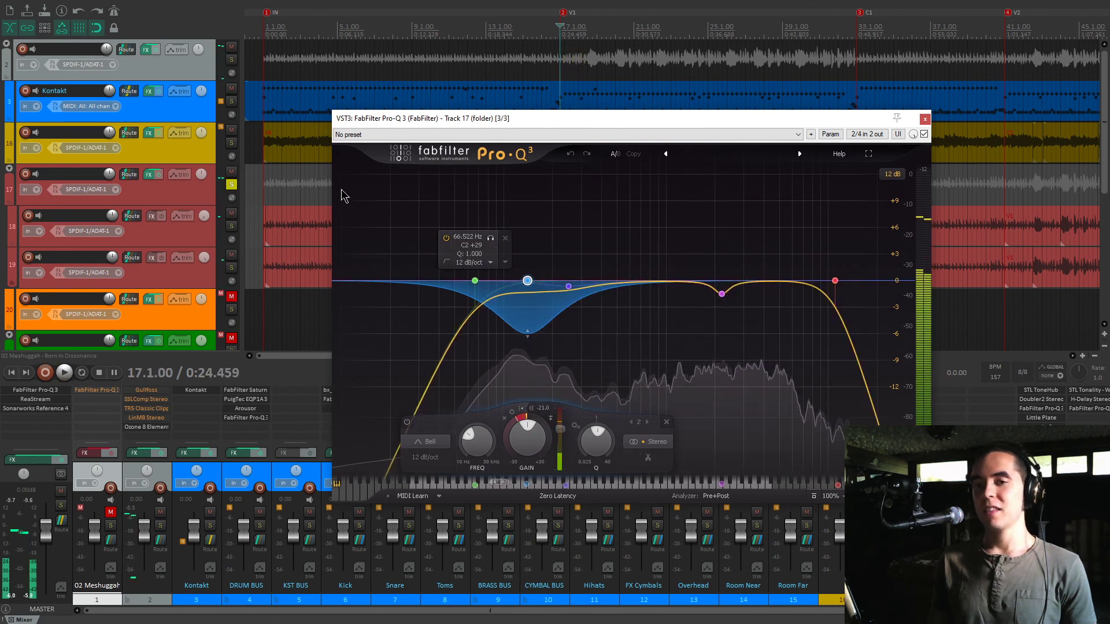
- Unsolo track 17 and play the full mix from the project start, comparing the second Pro-Q 3 bypassed and enabled
{"action": "left_click", "coordinate": [215, 188]}
{"action": "key", "text": "Home"}
{"action": "key", "text": "space"}
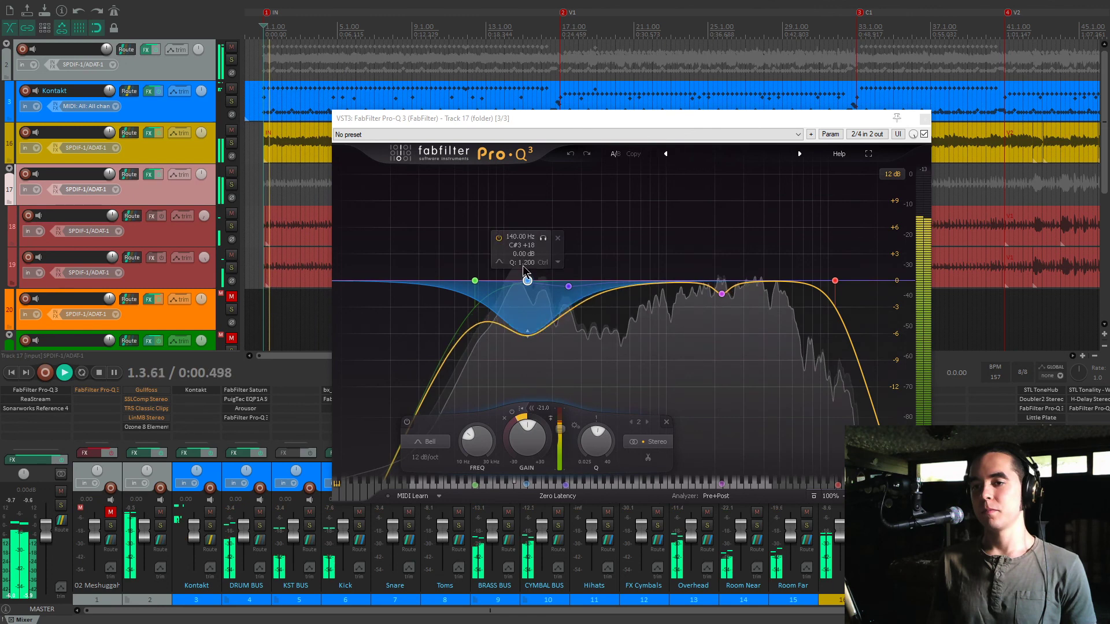
{"action": "left_click", "coordinate": [924, 134]}
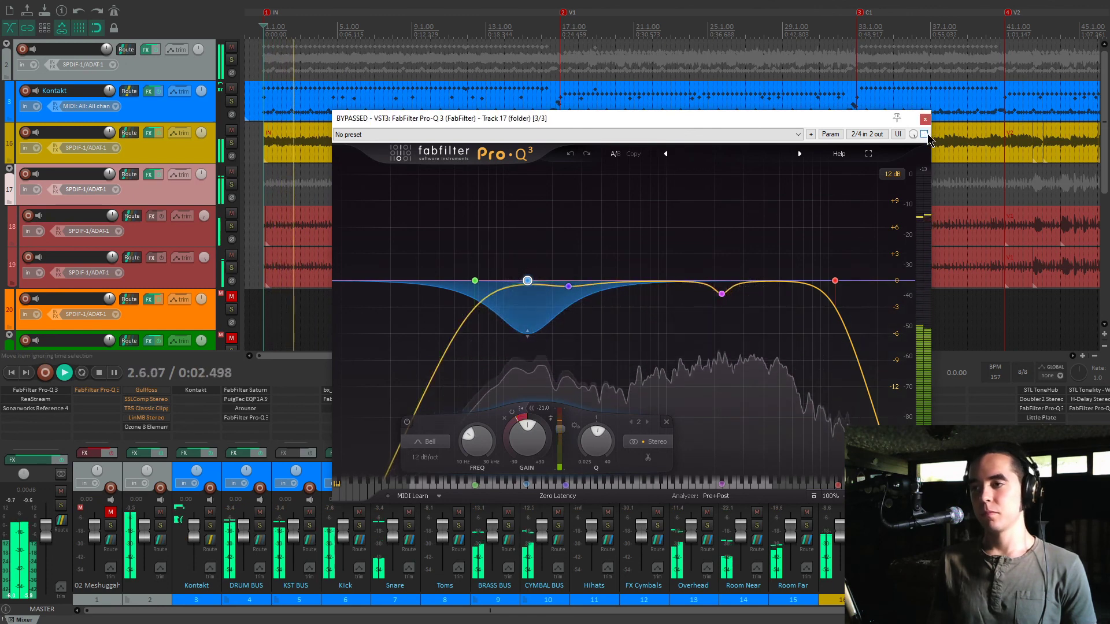
{"action": "left_click", "coordinate": [924, 134]}
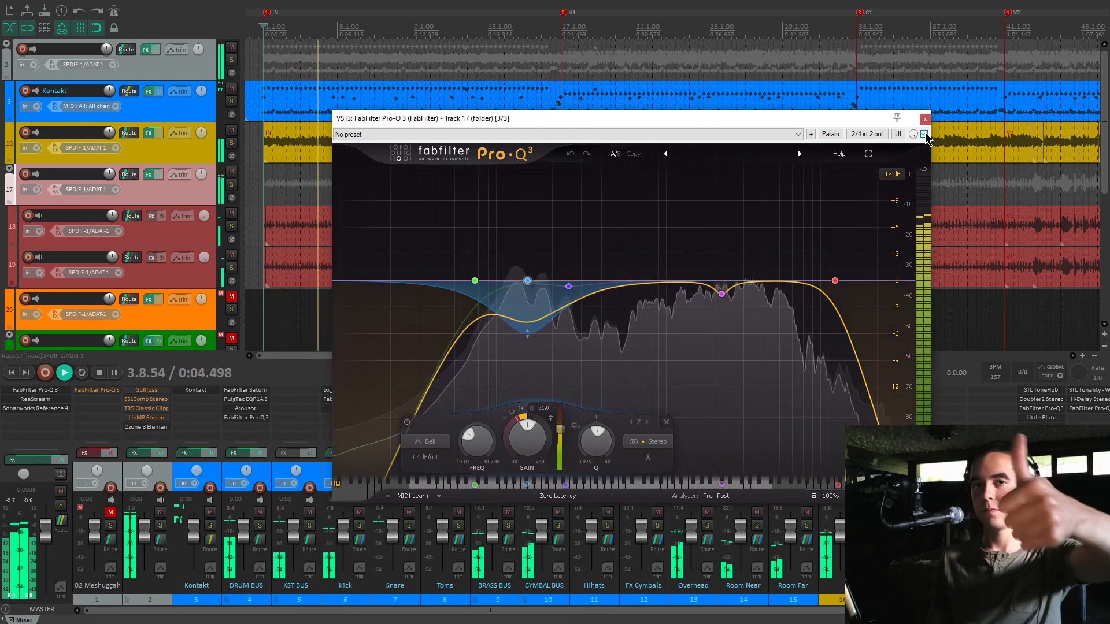
{"action": "left_click", "coordinate": [924, 134]}
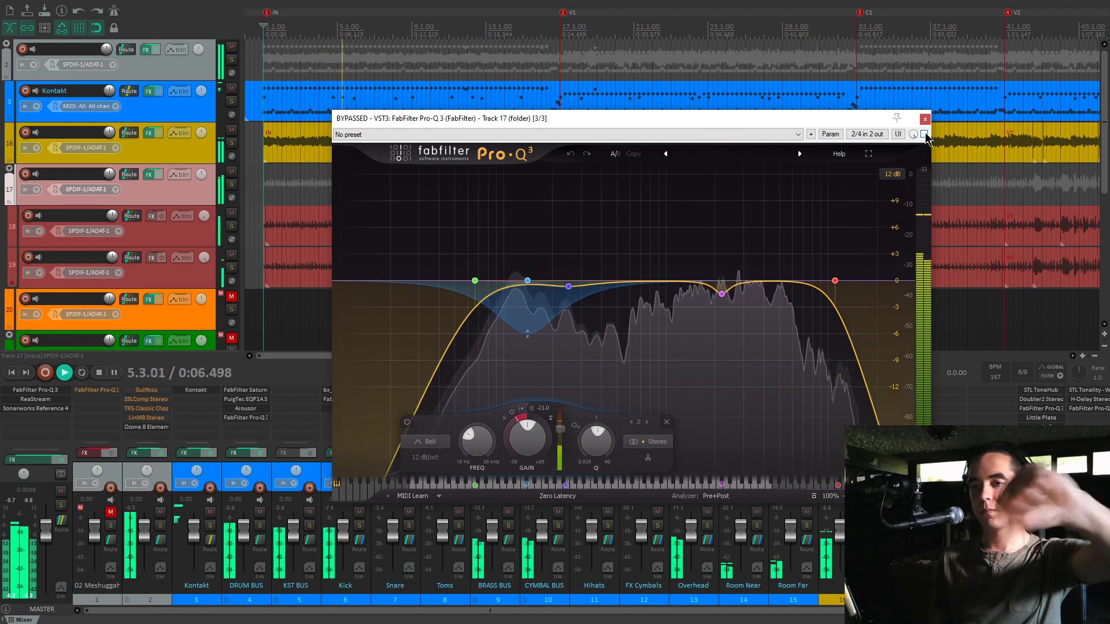
{"action": "left_click", "coordinate": [924, 134]}
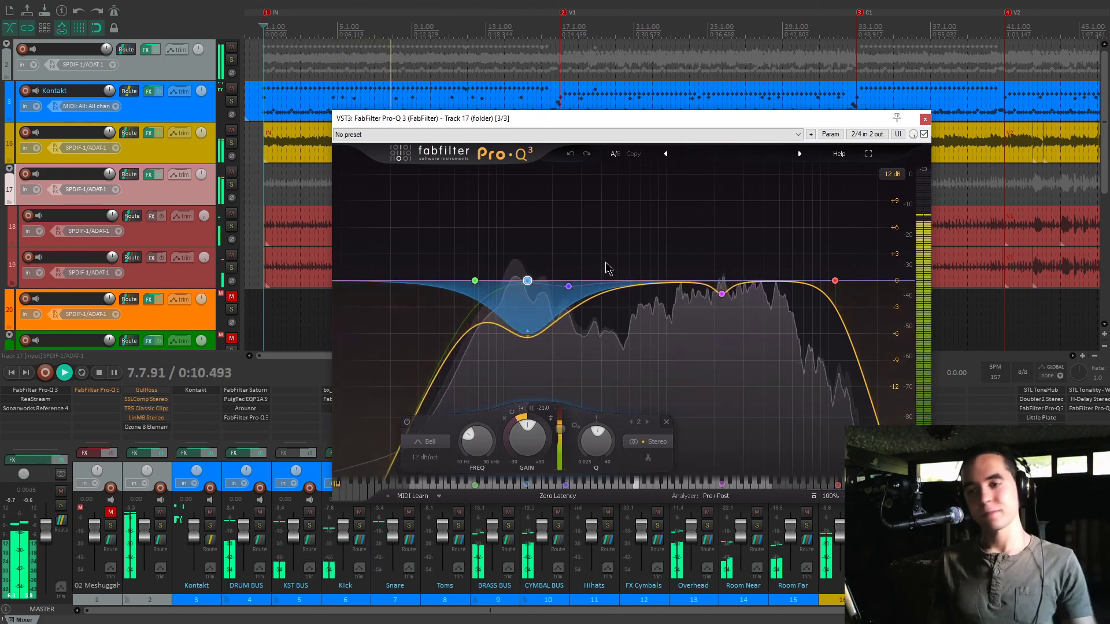
{"action": "key", "text": "space"}
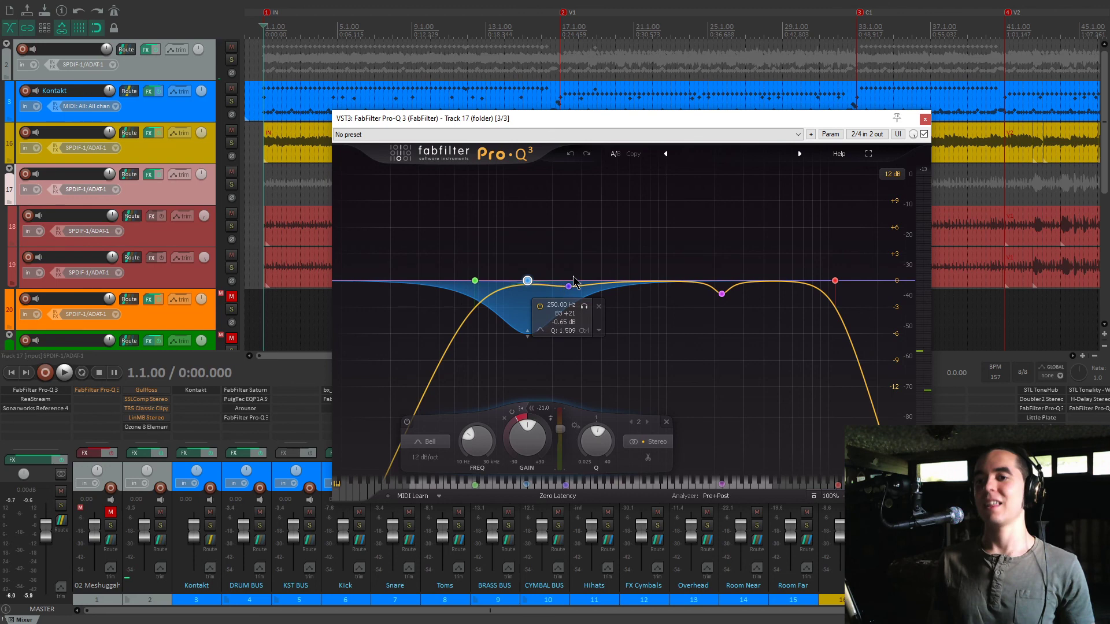
- Close track 17's Pro-Q 3 and unmute track 20 in the mixer
{"action": "left_click", "coordinate": [926, 119]}
{"action": "scroll", "coordinate": [842, 472], "scroll_direction": "right", "scroll_amount": 5}
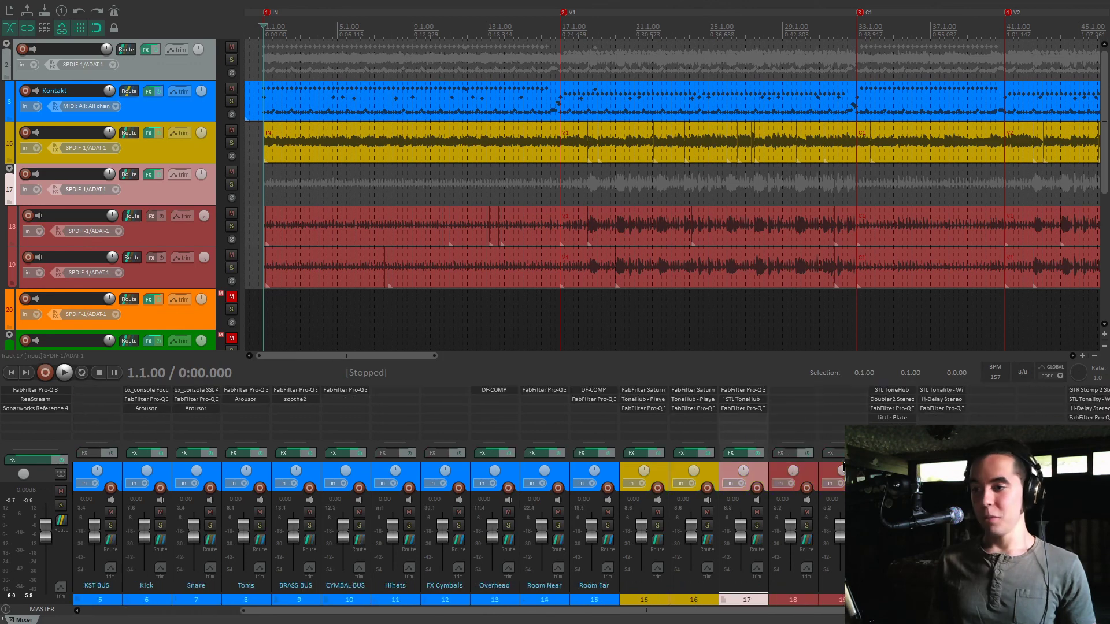
{"action": "left_click", "coordinate": [800, 511]}
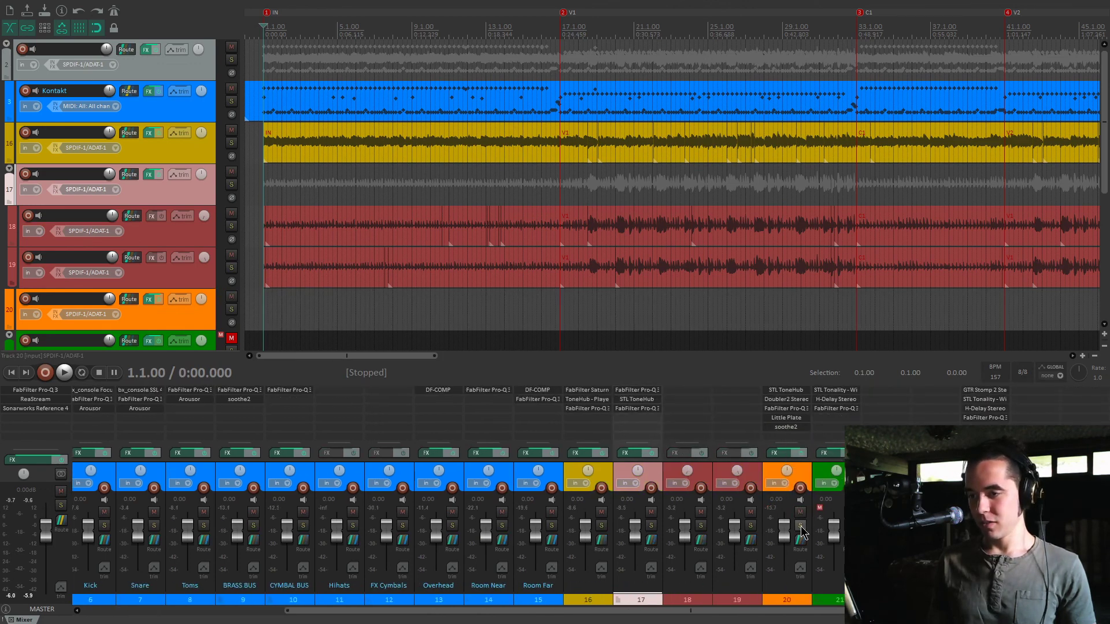
- Start playback from the SOLO marker and solo track 20
{"action": "scroll", "coordinate": [456, 322], "scroll_direction": "down", "scroll_amount": 8}
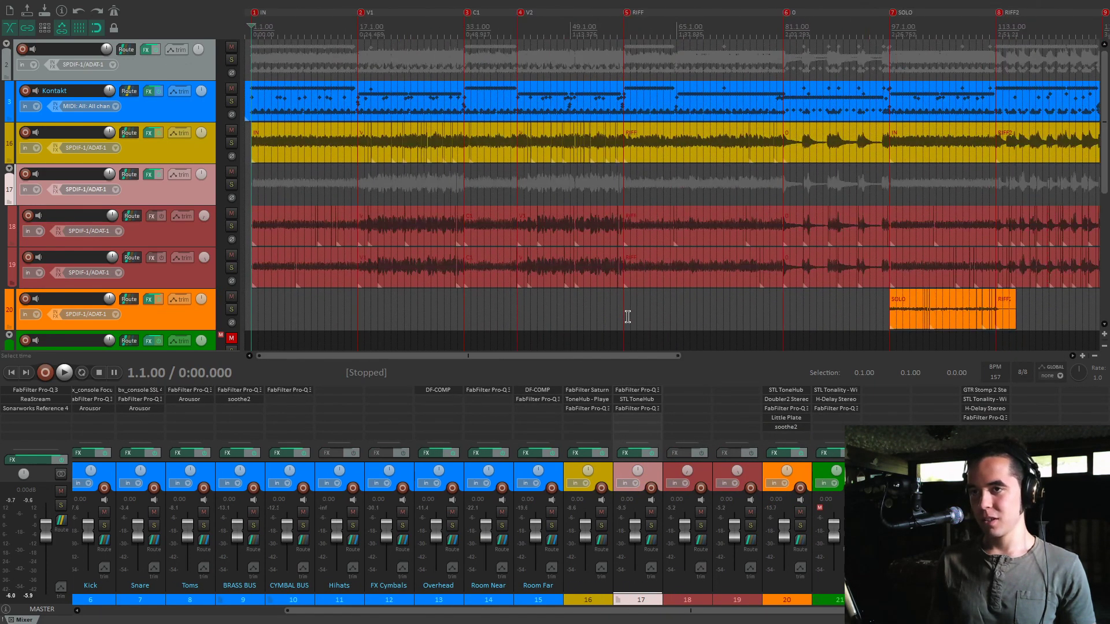
{"action": "left_click", "coordinate": [632, 316]}
{"action": "key", "text": "7"}
{"action": "scroll", "coordinate": [632, 317], "scroll_direction": "up", "scroll_amount": 10}
{"action": "key", "text": "space"}
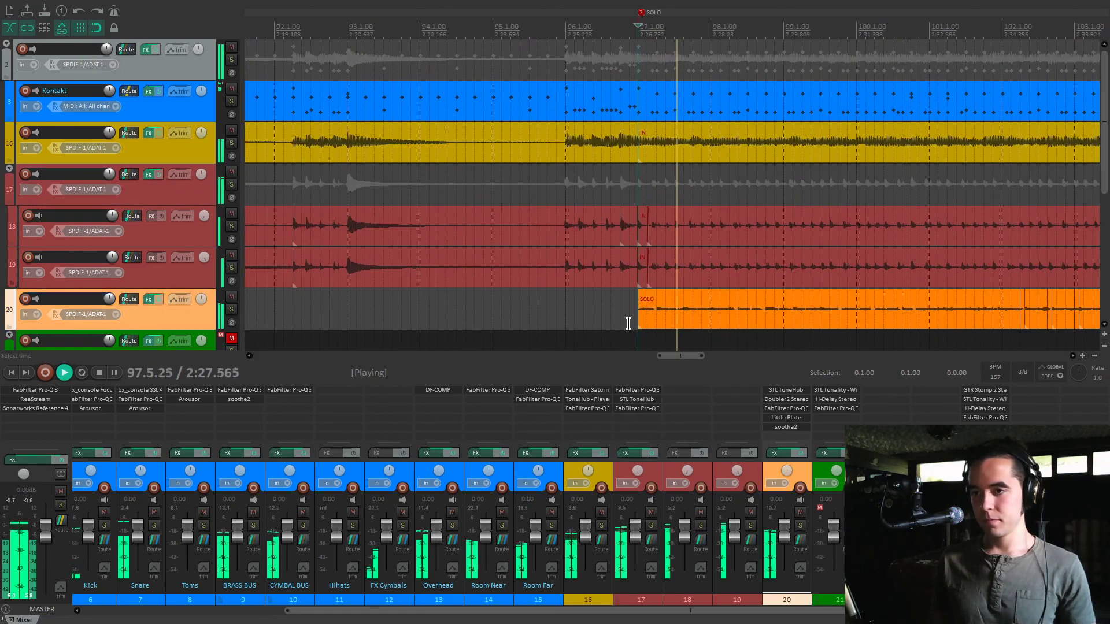
{"action": "left_click", "coordinate": [800, 525]}
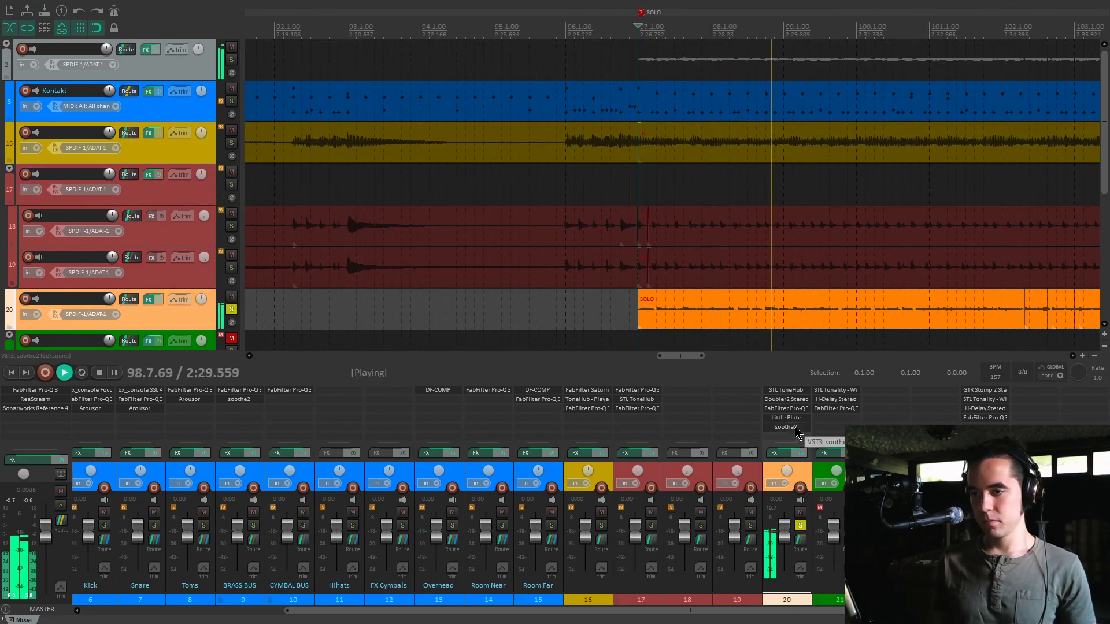
- Bypass the four effects after STL ToneHub on track 20, view ToneHub's amp settings and close its window
{"action": "scroll", "coordinate": [699, 336], "scroll_direction": "down", "scroll_amount": 5}
{"action": "left_click", "coordinate": [786, 390]}
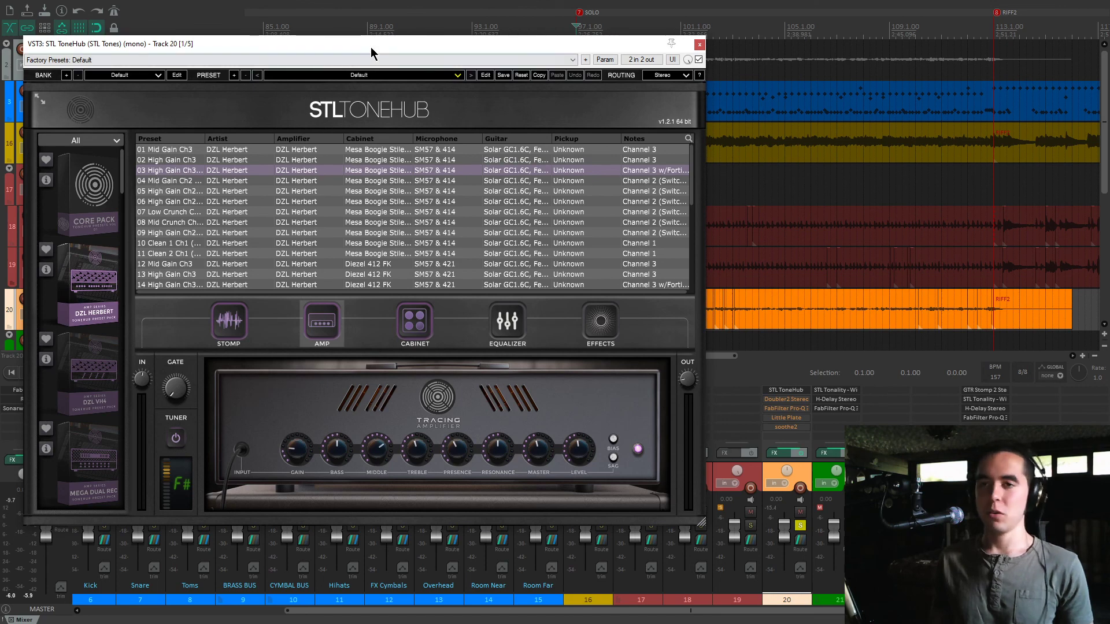
{"action": "left_click_drag", "start_coordinate": [372, 53], "coordinate": [387, 53]}
{"action": "left_click", "coordinate": [714, 45]}
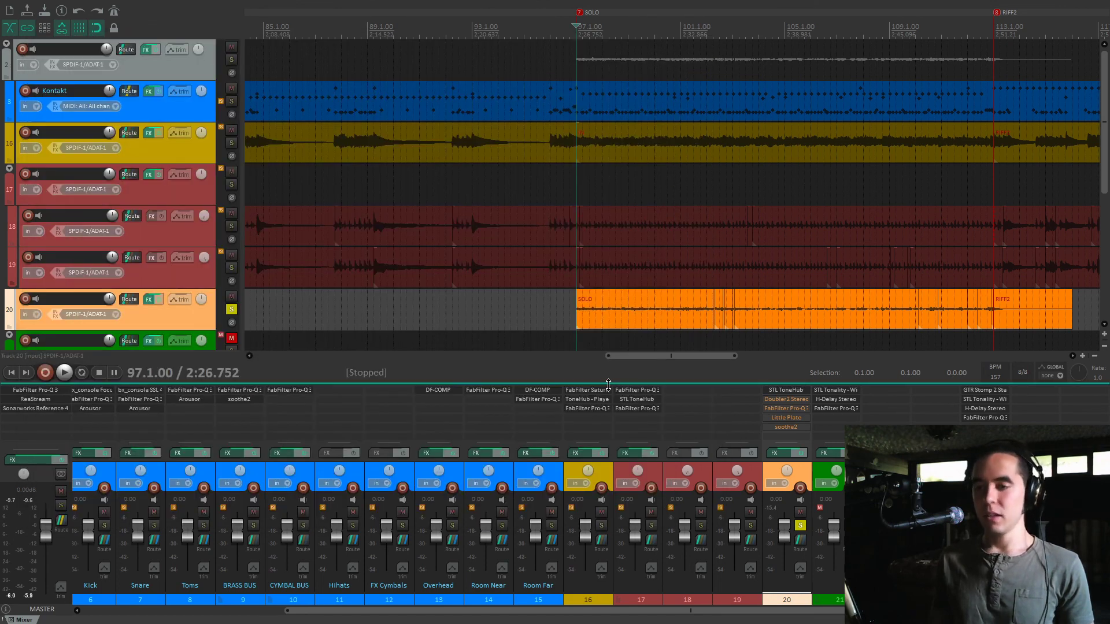
- Enable and open Doubler2 Stereo on track 20 and move its window up over the upper tracks
{"action": "left_click", "coordinate": [783, 399]}
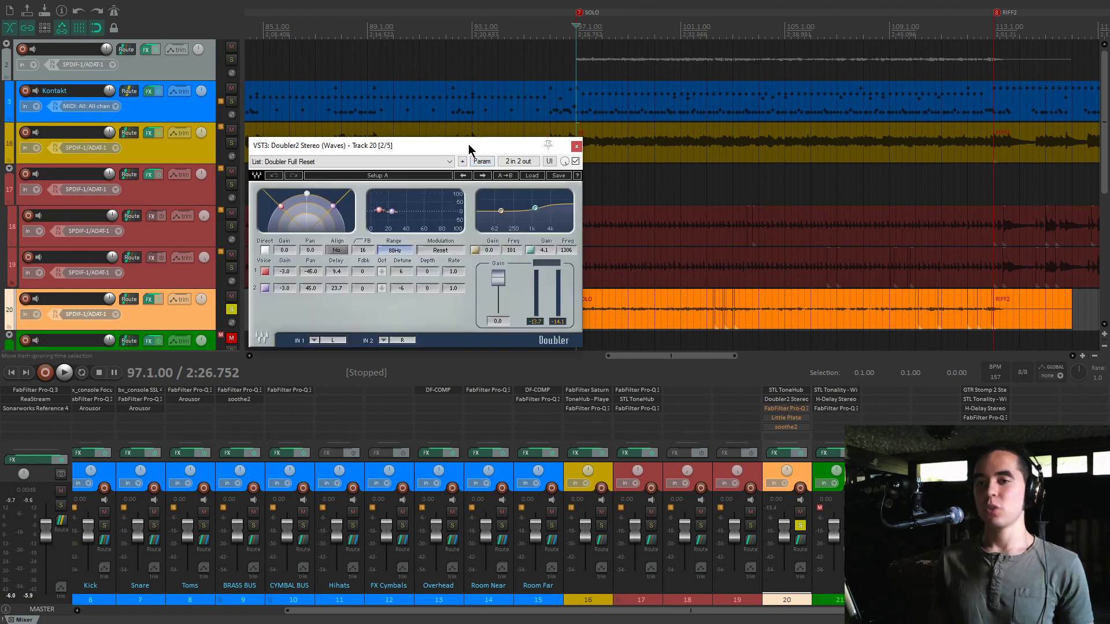
{"action": "left_click_drag", "start_coordinate": [474, 152], "coordinate": [422, 157]}
{"action": "left_click_drag", "start_coordinate": [311, 153], "coordinate": [393, 122]}
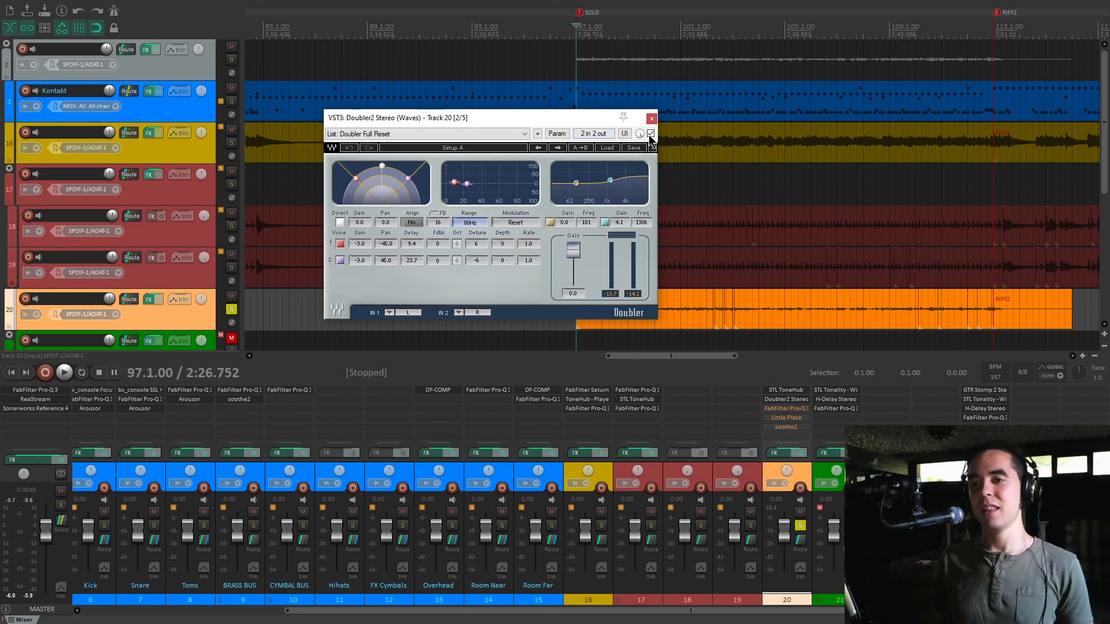
- Play the guitar solo and compare its sound with Doubler2 Stereo bypassed and enabled
{"action": "key", "text": "space"}
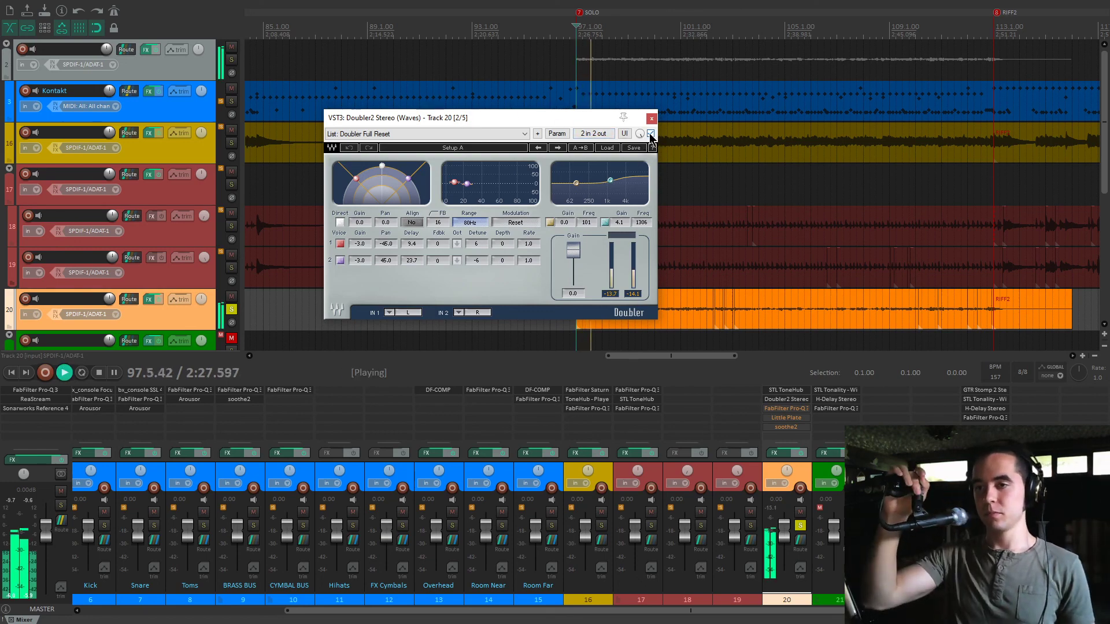
{"action": "left_click", "coordinate": [650, 133]}
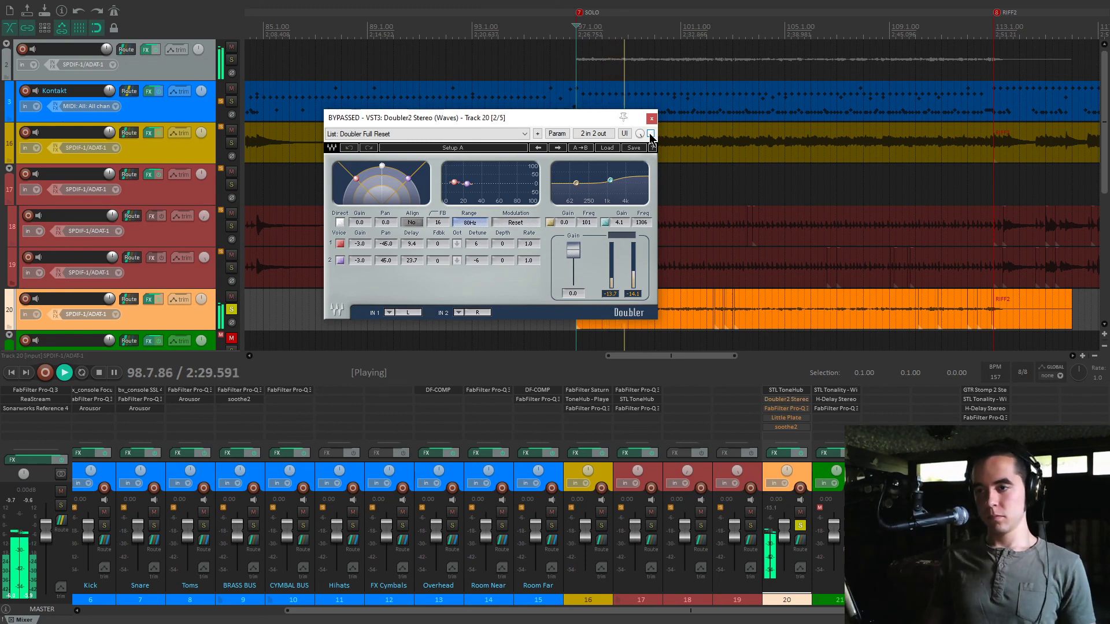
{"action": "left_click", "coordinate": [650, 134]}
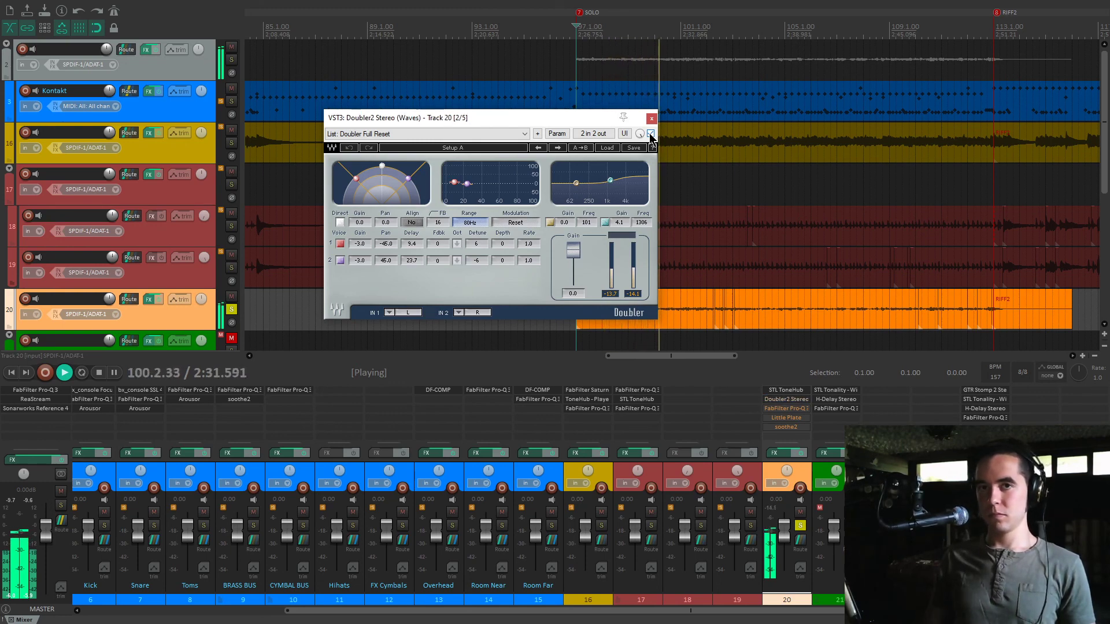
{"action": "key", "text": "space"}
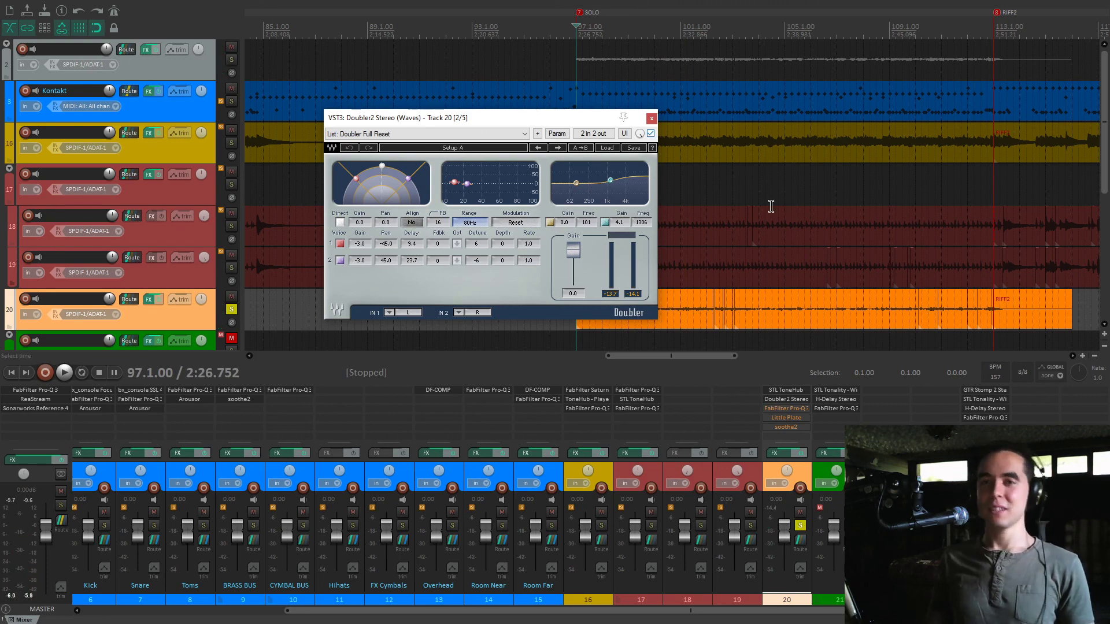
- Enable and open track 20's Pro-Q 3 and arrange its window so the Doubler2 window no longer covers it
{"action": "left_click", "coordinate": [791, 409]}
{"action": "left_click", "coordinate": [635, 121]}
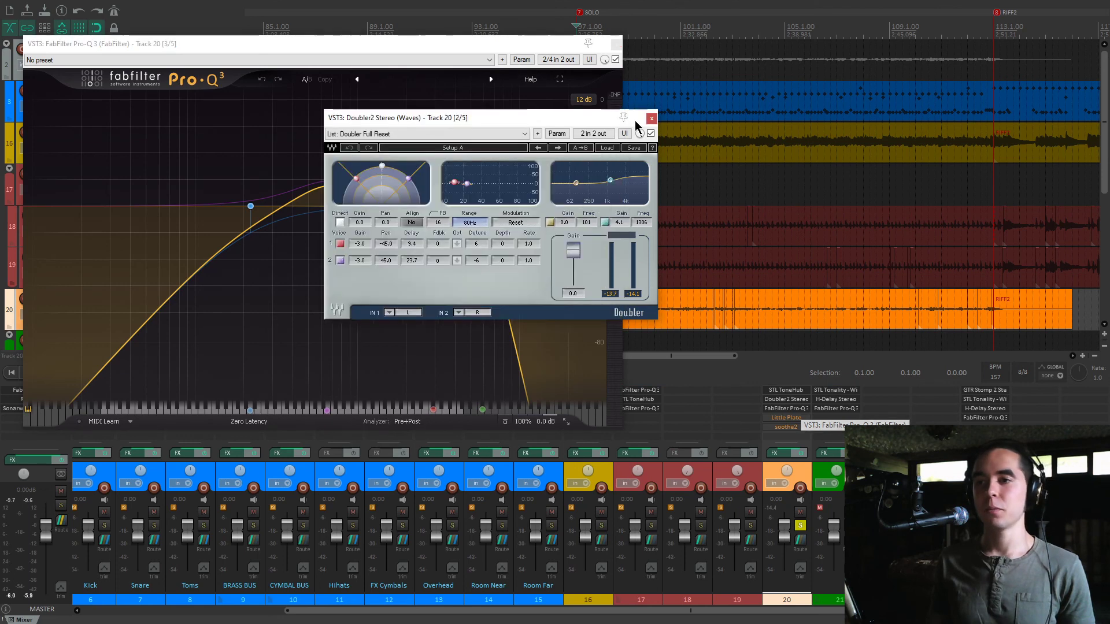
{"action": "left_click_drag", "start_coordinate": [635, 122], "coordinate": [844, 137]}
{"action": "left_click", "coordinate": [516, 50]}
{"action": "left_click_drag", "start_coordinate": [516, 49], "coordinate": [533, 61]}
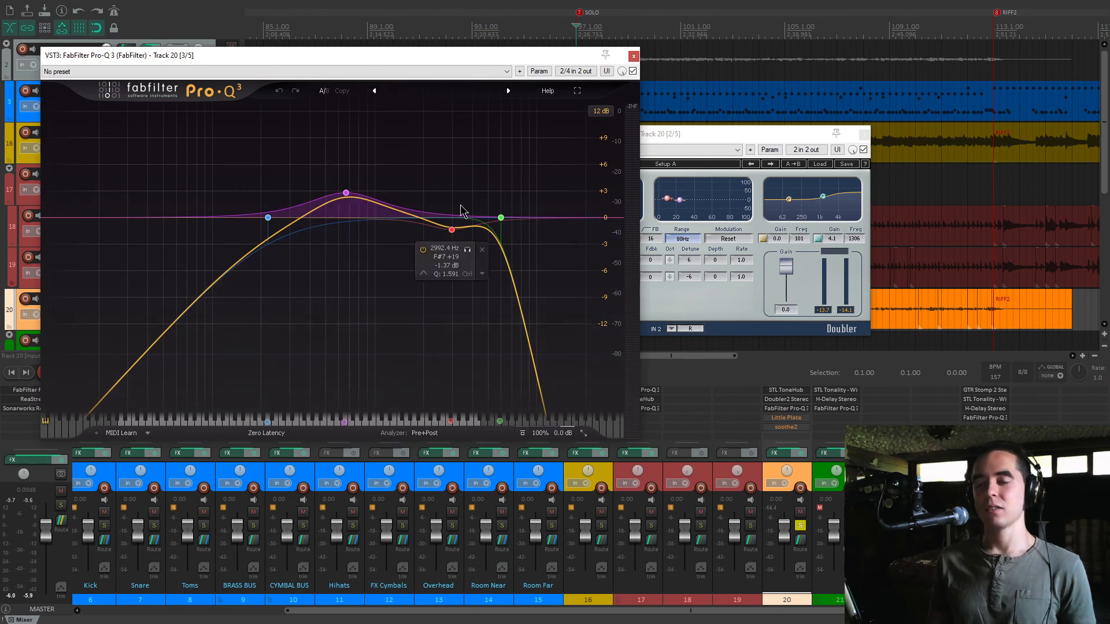
- Play the solo and compare it with the 6000 Hz high-cut band off and on, and with the whole Pro-Q 3 bypassed and enabled
{"action": "key", "text": "space"}
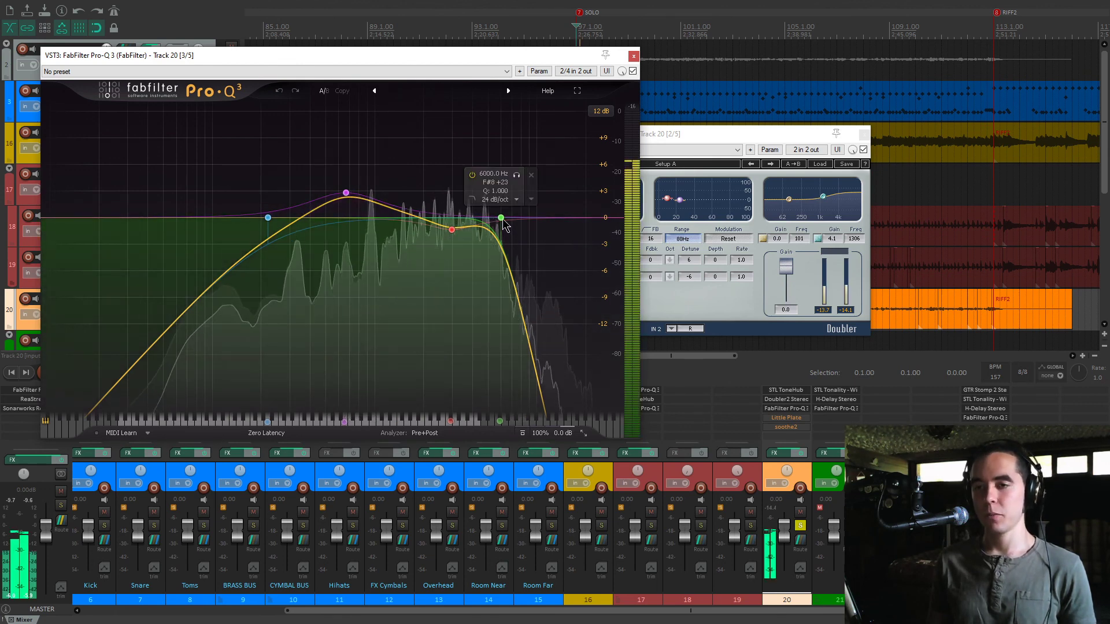
{"action": "left_click", "coordinate": [471, 175]}
{"action": "left_click", "coordinate": [472, 174]}
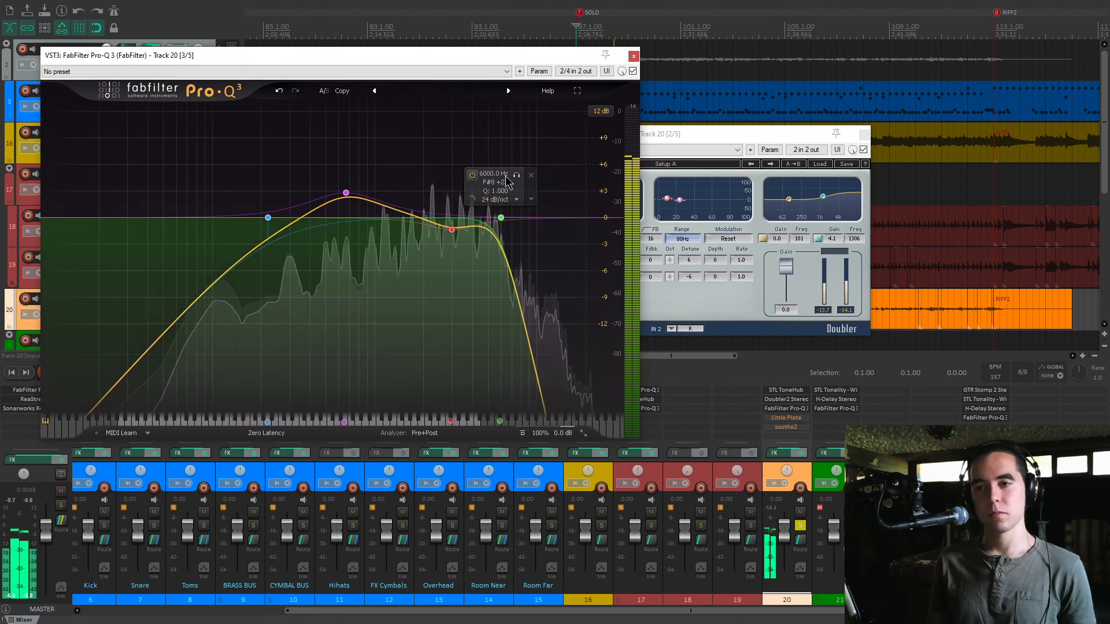
{"action": "left_click", "coordinate": [632, 72]}
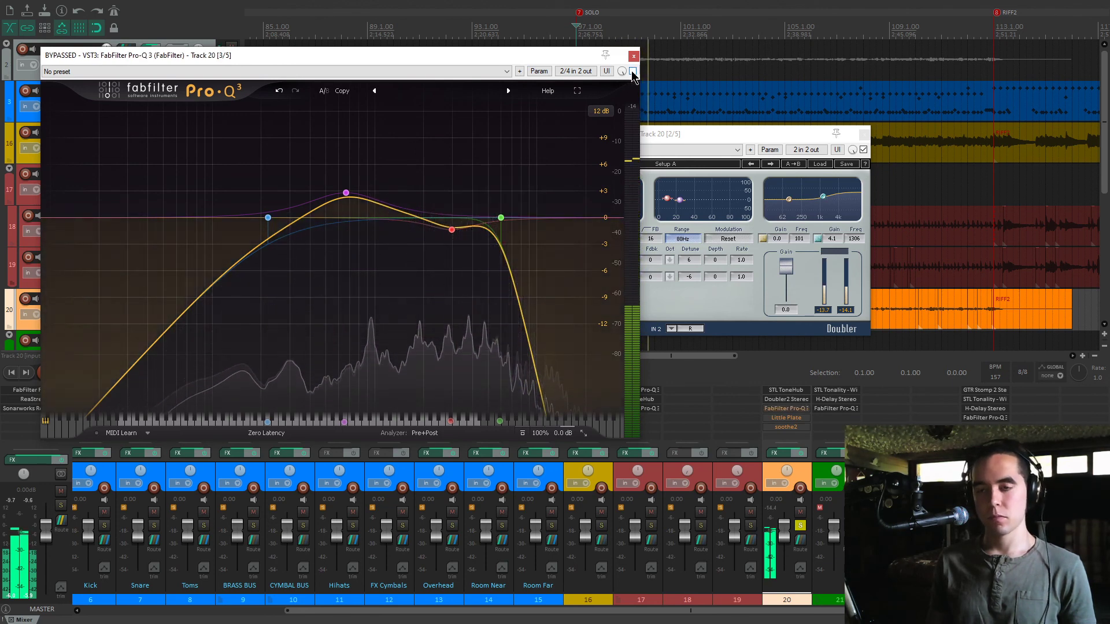
{"action": "left_click", "coordinate": [632, 71]}
- Examine the 2992.4 Hz cut band of track 20's Pro-Q 3 and audition its 666.90 Hz boost band alone during playback
{"action": "mouse_move", "coordinate": [451, 231]}
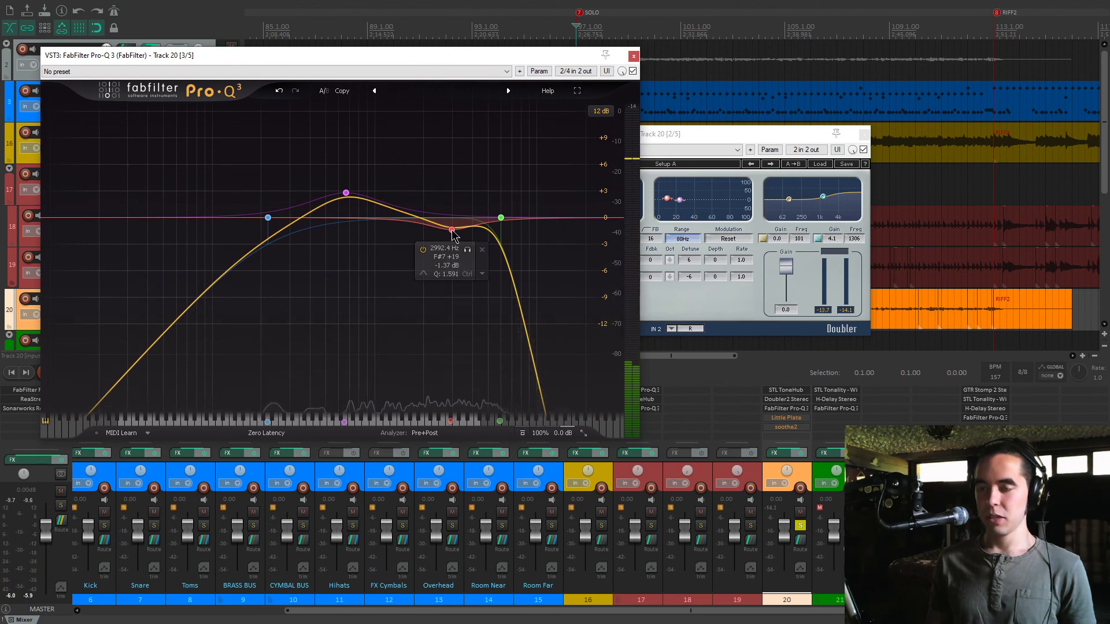
{"action": "mouse_move", "coordinate": [346, 194]}
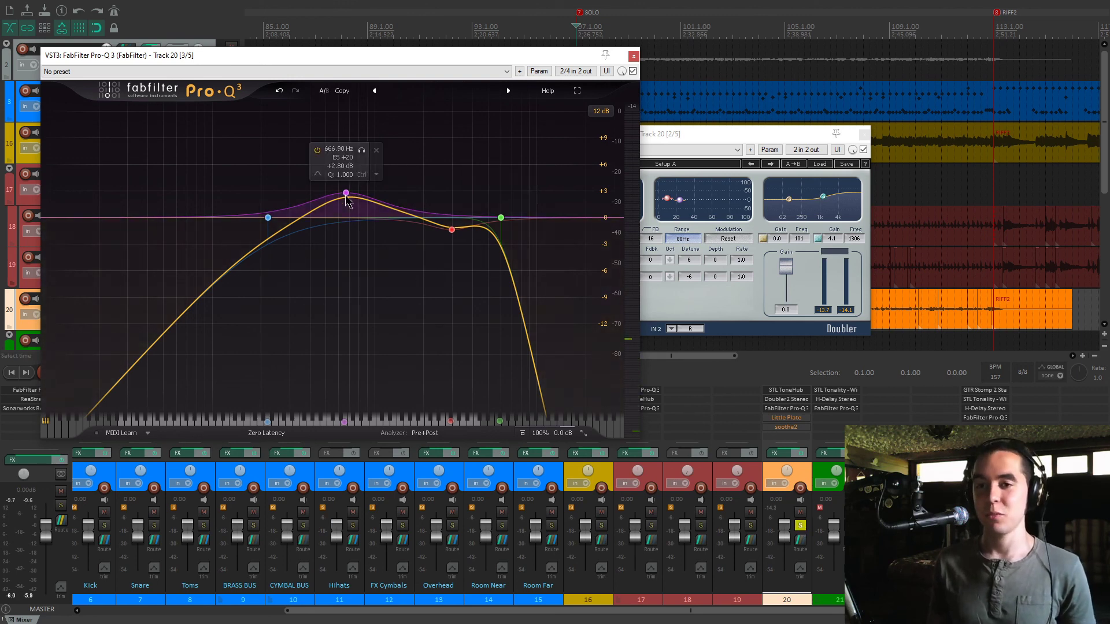
{"action": "key", "text": "space"}
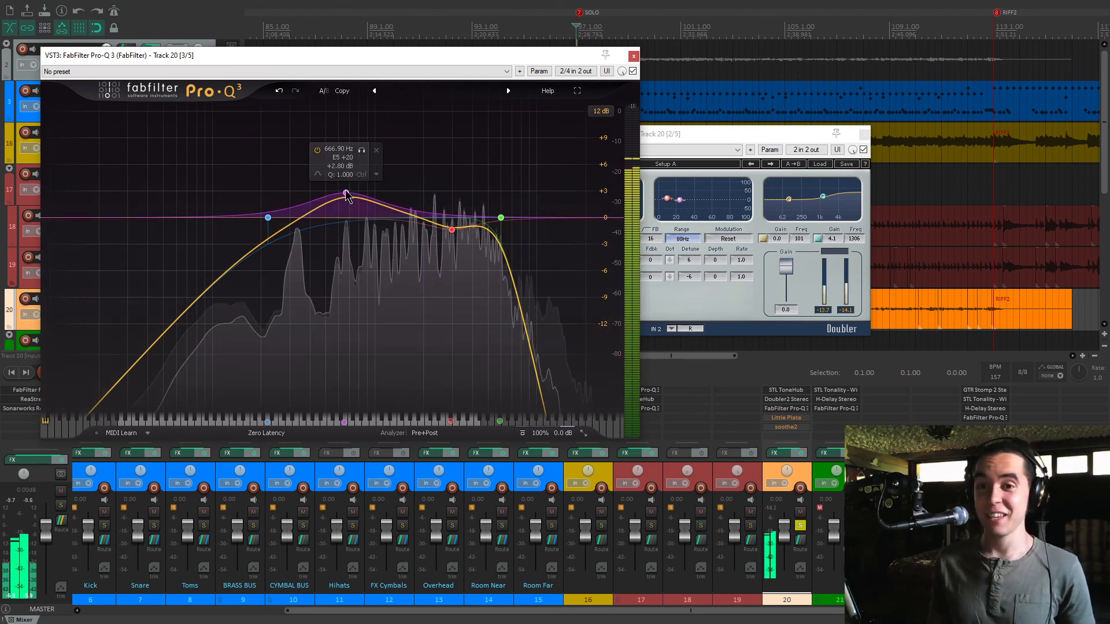
{"action": "left_click", "coordinate": [362, 150]}
{"action": "left_click_drag", "start_coordinate": [361, 151], "coordinate": [361, 151]}
{"action": "key", "text": "space"}
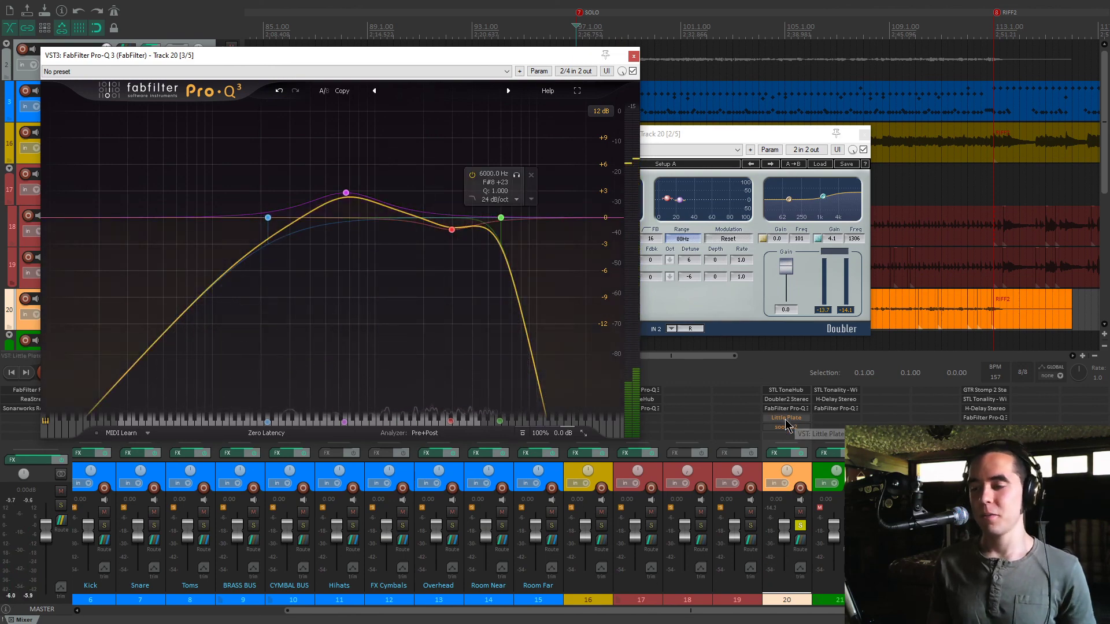
- Enable and open track 20's Little Plate, dismiss the Doubler2 window, and play the solo with the reverb at 15.0% mix and 7.95 seconds decay
{"action": "left_click", "coordinate": [786, 420]}
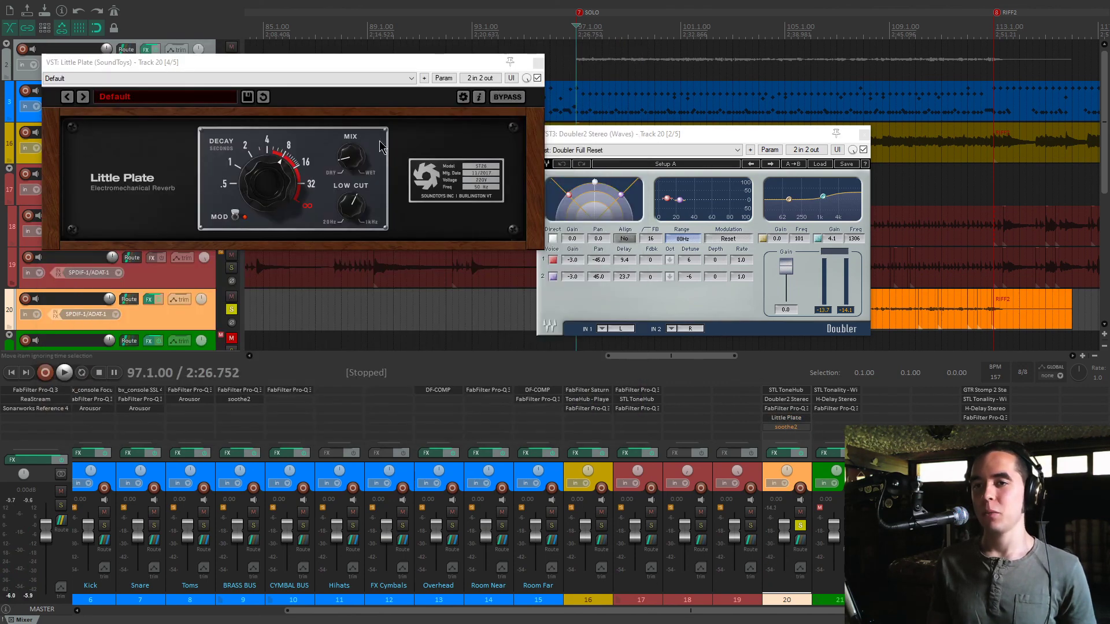
{"action": "left_click", "coordinate": [863, 134]}
{"action": "mouse_move", "coordinate": [282, 199]}
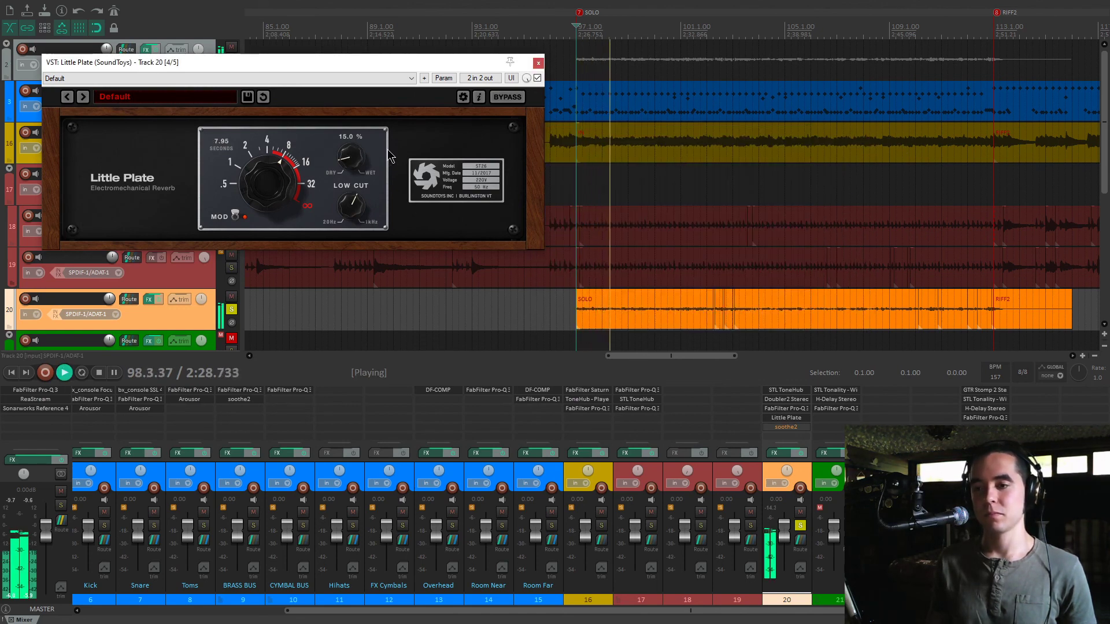
- Enable and open track 20's soothe2, dismiss the Little Plate window, and arrange the soothe2 window centrally with playback stopped
{"action": "left_click", "coordinate": [781, 433]}
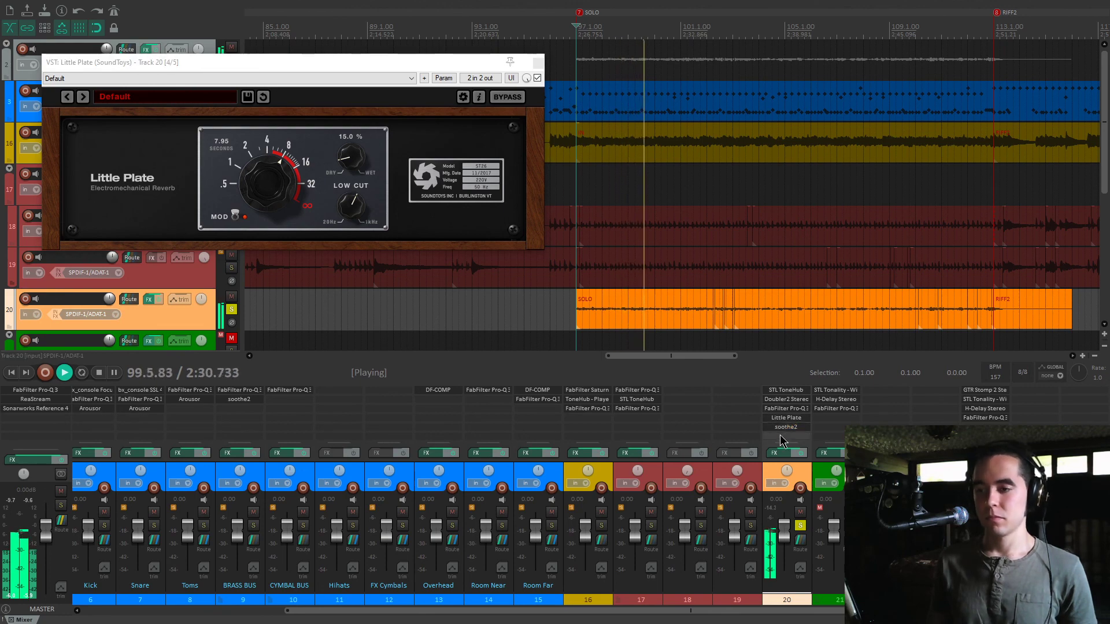
{"action": "left_click_drag", "start_coordinate": [498, 69], "coordinate": [626, 114]}
{"action": "left_click", "coordinate": [538, 63]}
{"action": "key", "text": "space"}
{"action": "left_click_drag", "start_coordinate": [552, 108], "coordinate": [663, 75]}
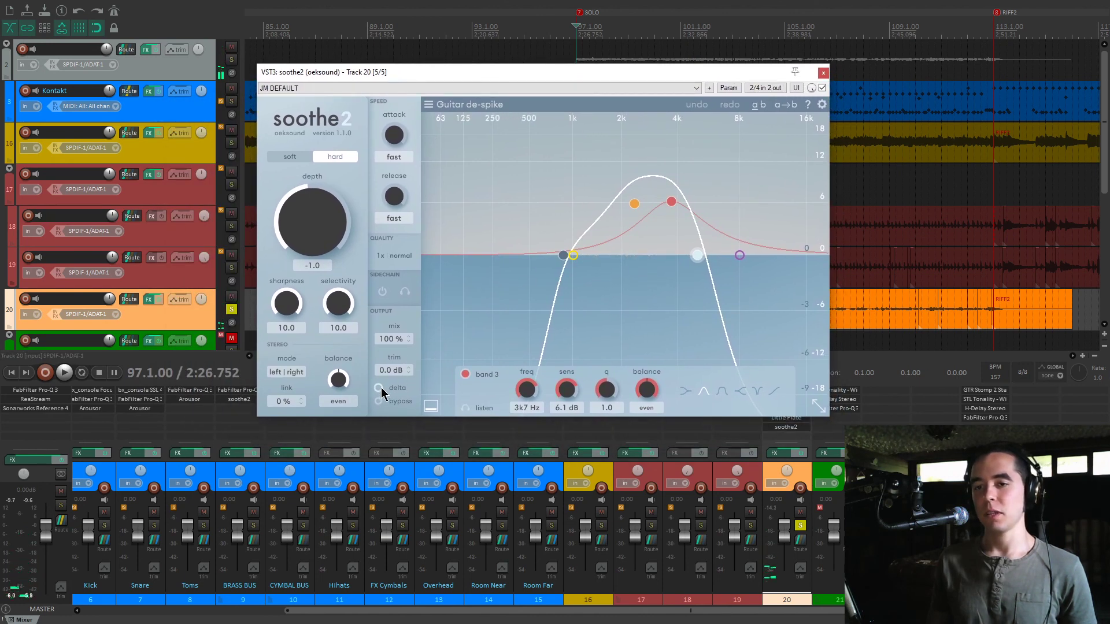
- Play the solo and audition soothe2's delta signal, return to normal output, and dismiss the plugin window
{"action": "key", "text": "space"}
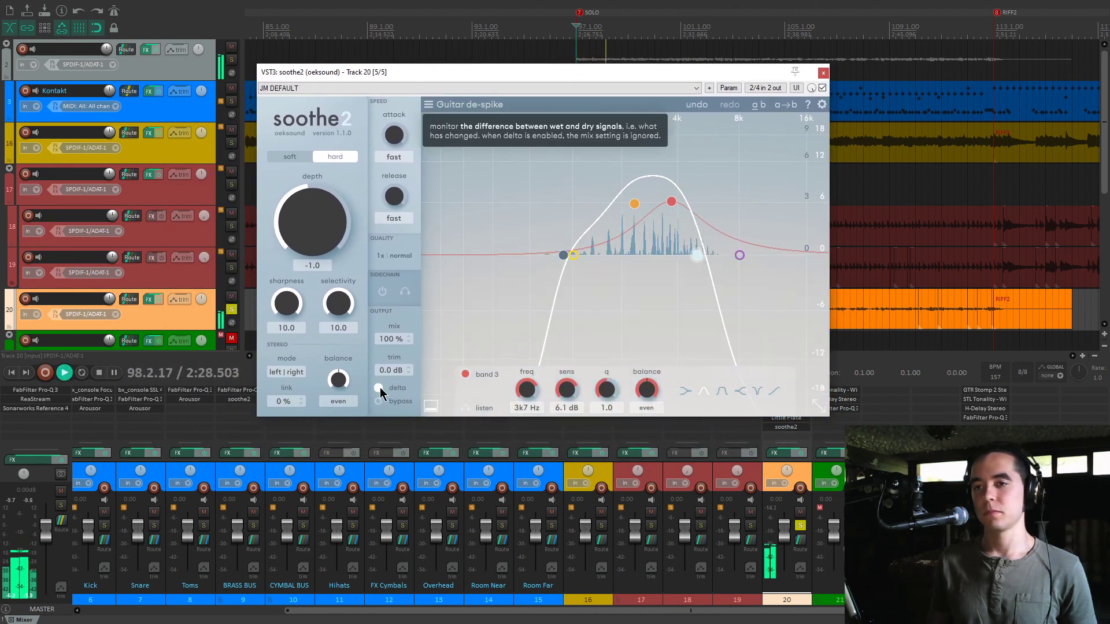
{"action": "left_click", "coordinate": [378, 389]}
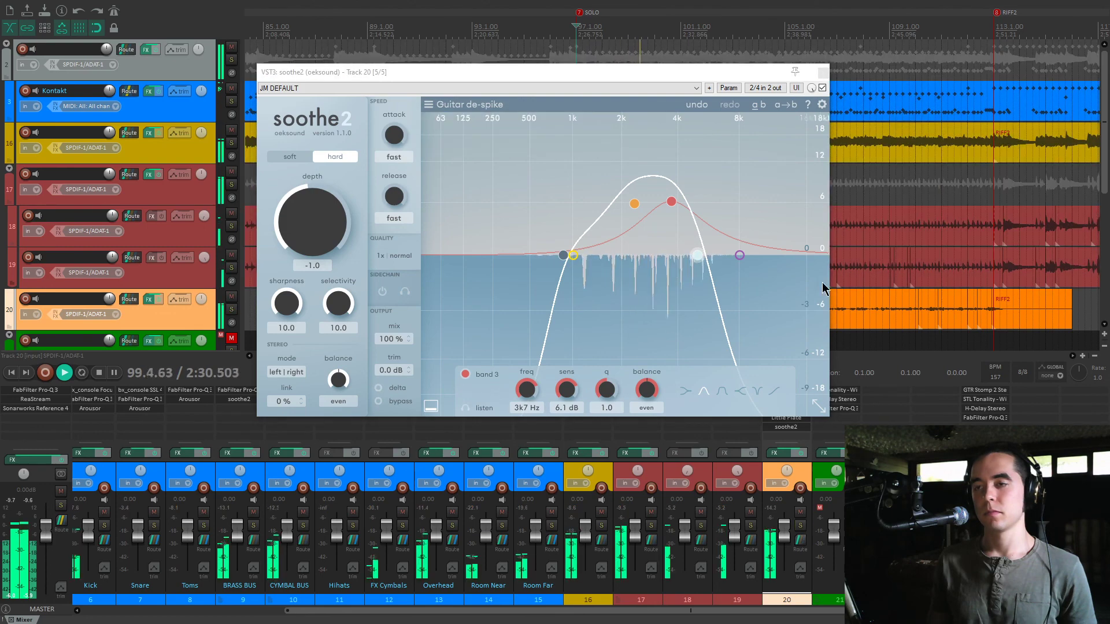
{"action": "left_click", "coordinate": [822, 72]}
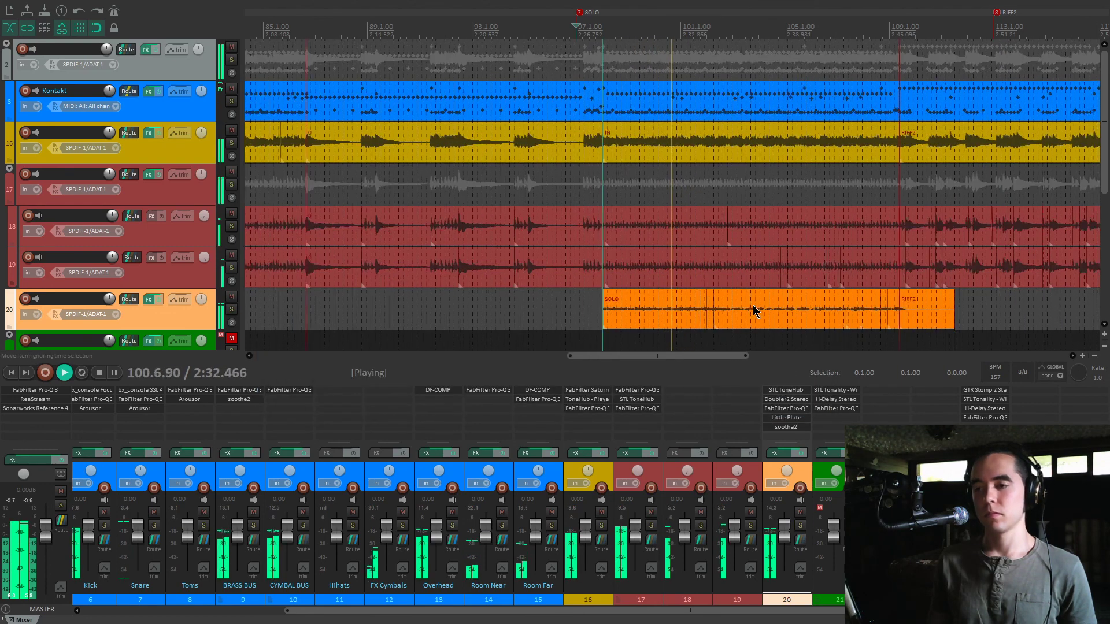
- Unmute track 21 and play the mix from just before the RIFF2 marker
{"action": "scroll", "coordinate": [753, 311], "scroll_direction": "down", "scroll_amount": 5}
{"action": "scroll", "coordinate": [29, 230], "scroll_direction": "down", "scroll_amount": 10}
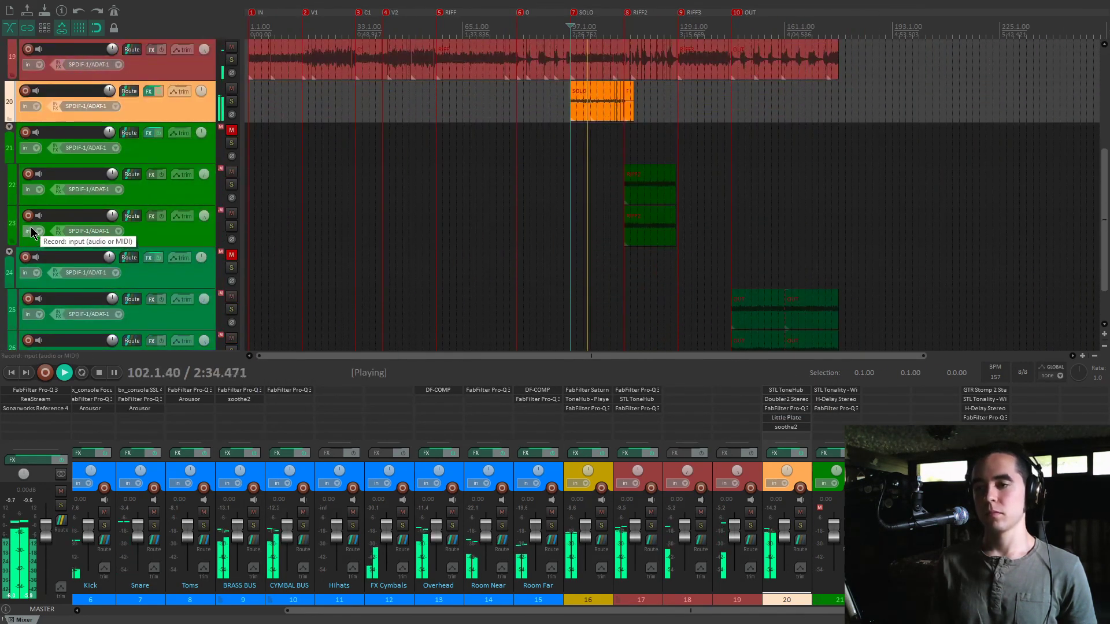
{"action": "scroll", "coordinate": [36, 224], "scroll_direction": "down", "scroll_amount": 4}
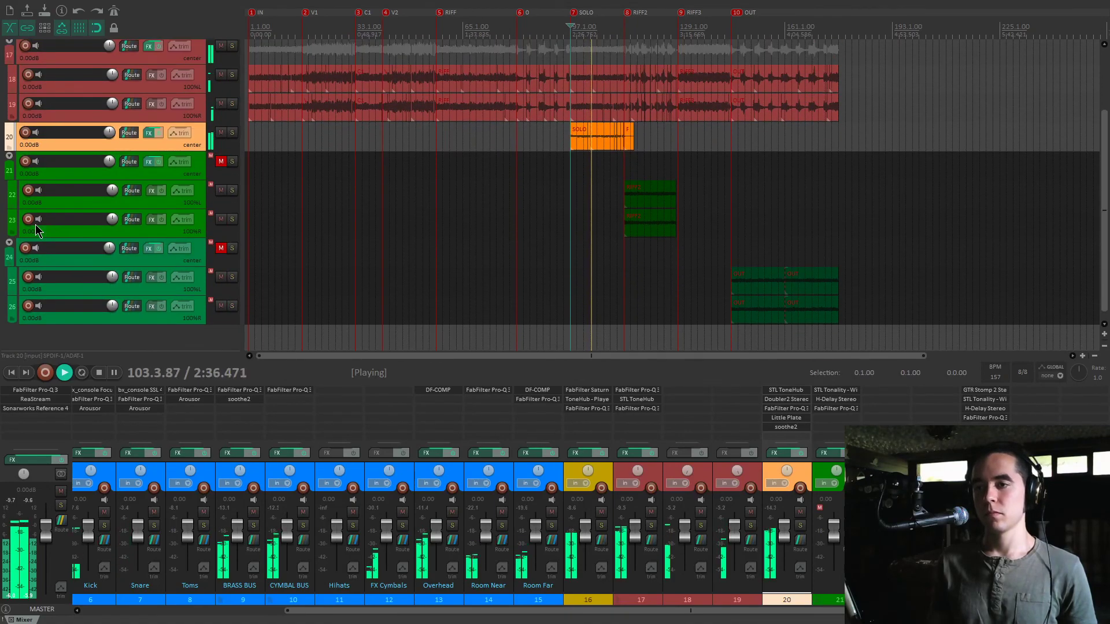
{"action": "scroll", "coordinate": [768, 241], "scroll_direction": "up", "scroll_amount": 3}
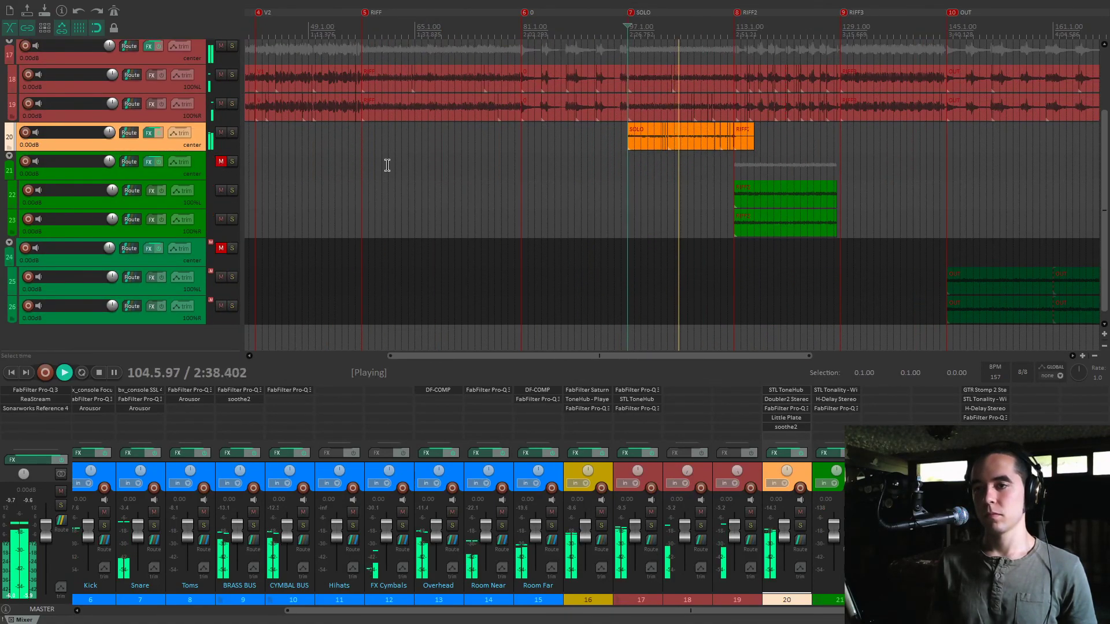
{"action": "left_click", "coordinate": [726, 167]}
{"action": "scroll", "coordinate": [688, 163], "scroll_direction": "up", "scroll_amount": 7}
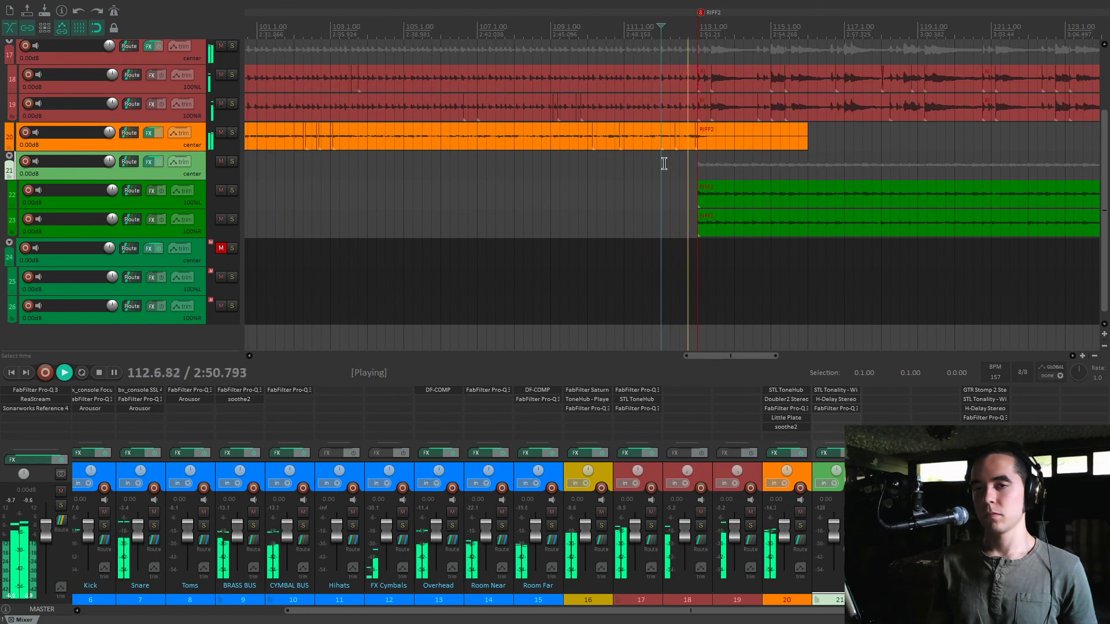
- Solo track 21, bypass its H-Delay Stereo and Pro-Q 3, and set the edit cursor to the RIFF2 marker at 113.1.00
{"action": "left_click", "coordinate": [233, 162]}
{"action": "left_click", "coordinate": [834, 400], "text": "shift"}
{"action": "left_click", "coordinate": [835, 409], "text": "shift"}
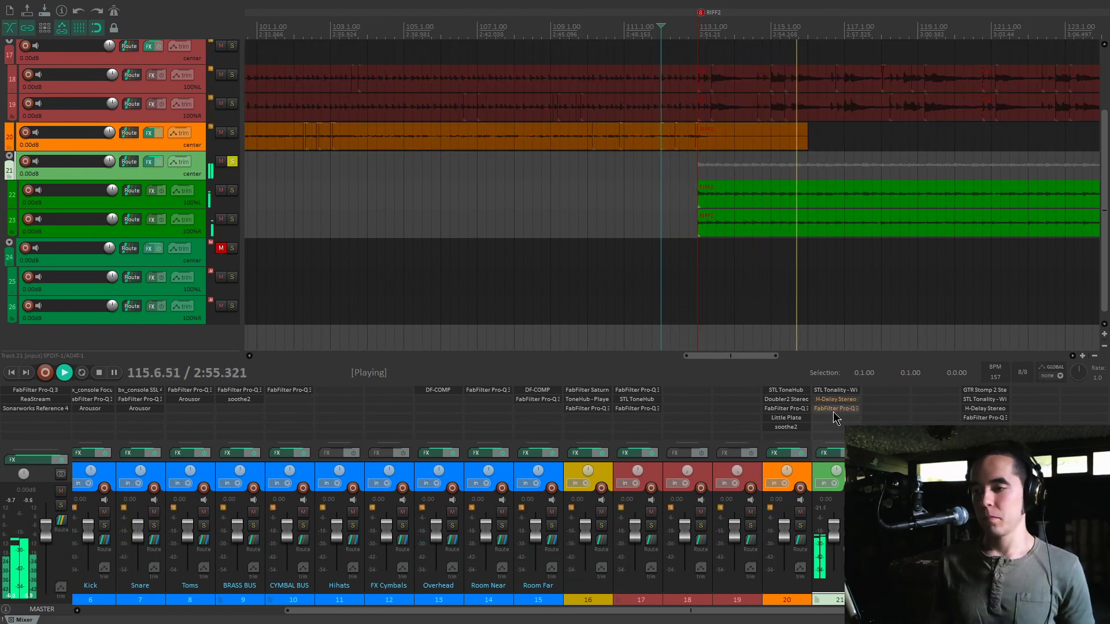
{"action": "key", "text": "space"}
{"action": "left_click", "coordinate": [697, 266]}
{"action": "scroll", "coordinate": [727, 281], "scroll_direction": "up", "scroll_amount": 3}
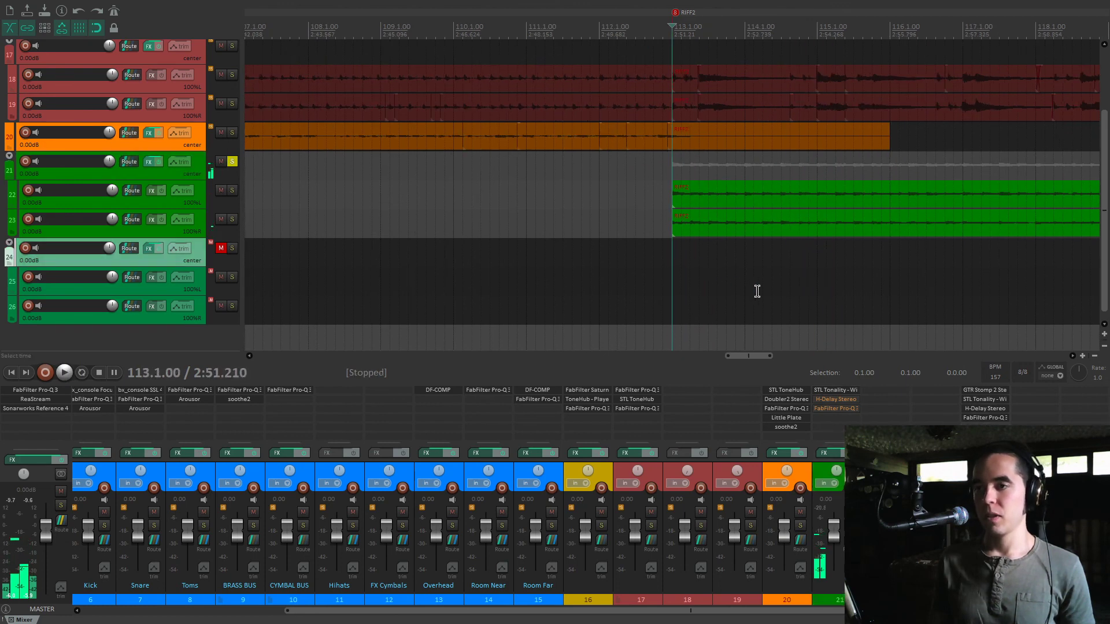
- Compare Cab 3 with other cabs in track 21's STL Tonality during playback and examine the plugin's pedals
{"action": "left_click", "coordinate": [835, 390]}
{"action": "left_click_drag", "start_coordinate": [470, 51], "coordinate": [726, 74]}
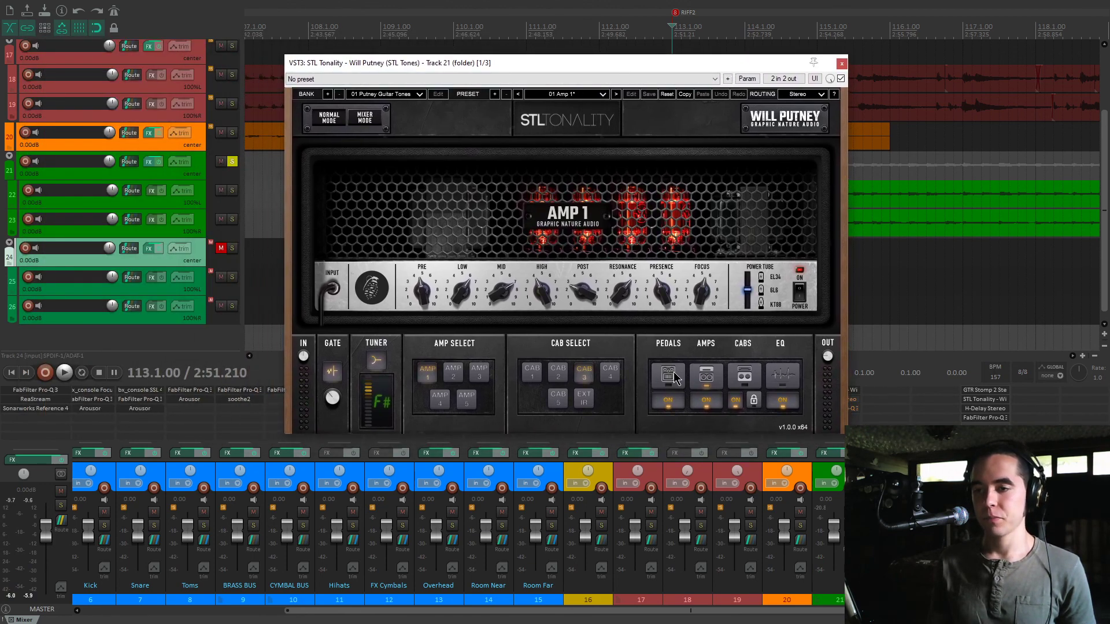
{"action": "key", "text": "space"}
{"action": "left_click", "coordinate": [614, 375]}
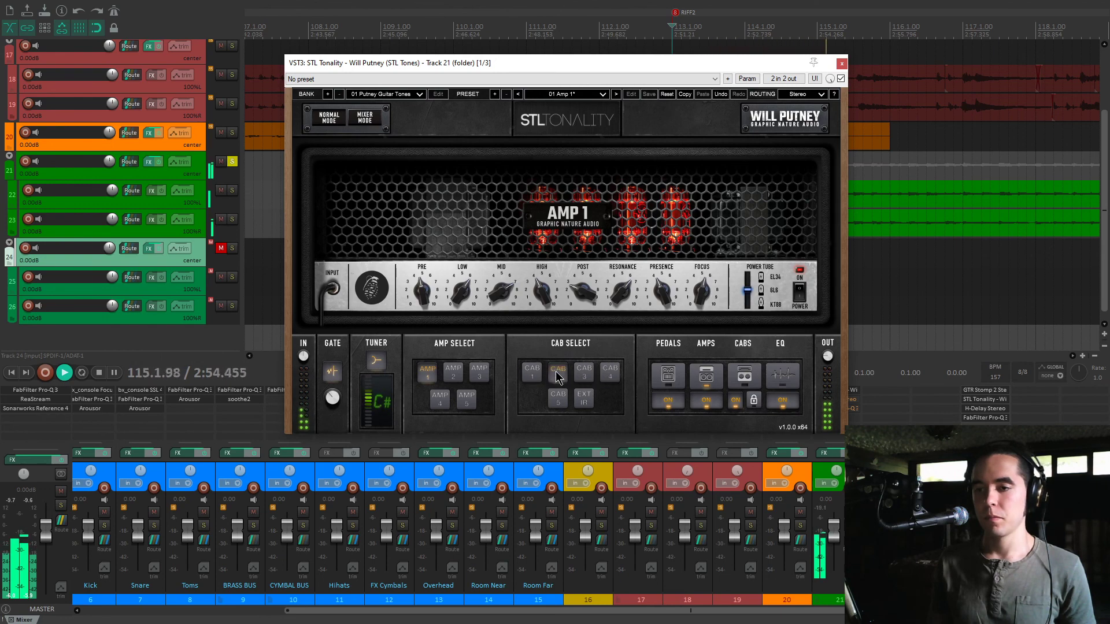
{"action": "left_click", "coordinate": [585, 373]}
{"action": "key", "text": "space"}
{"action": "left_click", "coordinate": [662, 382]}
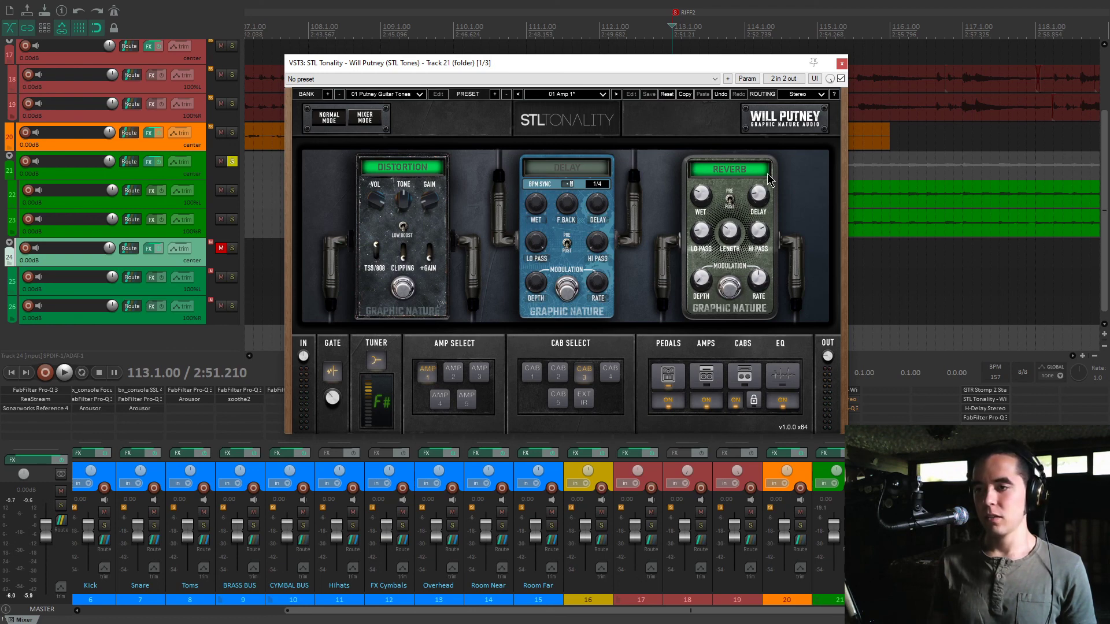
{"action": "left_click", "coordinate": [842, 64]}
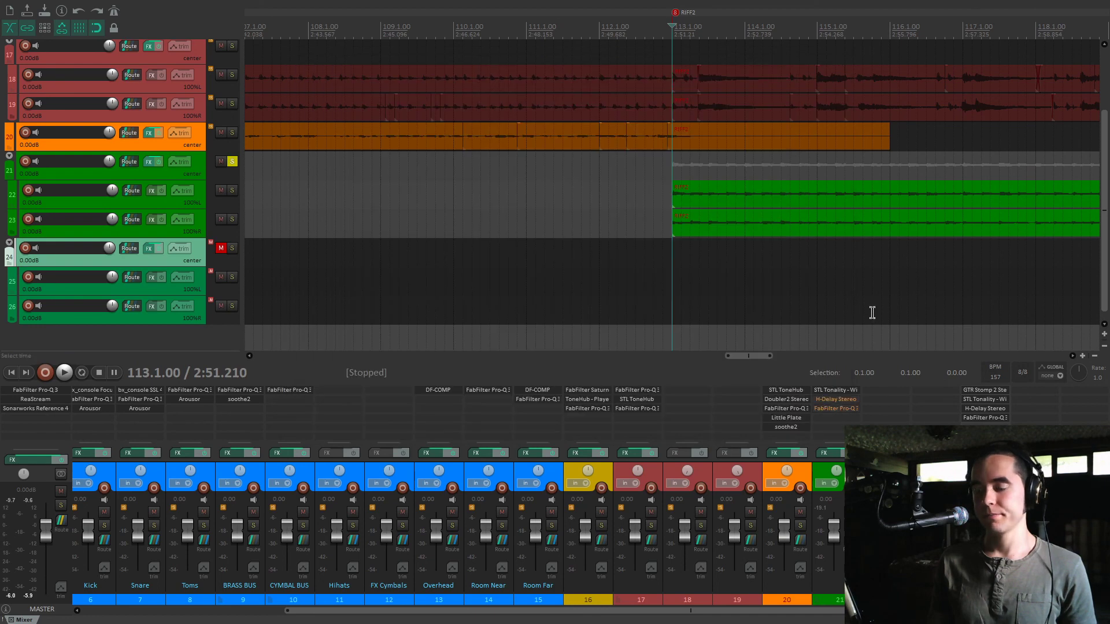
- Enable and open track 21's H-Delay Stereo and play the part comparing the delay bypassed and enabled
{"action": "left_click", "coordinate": [847, 403]}
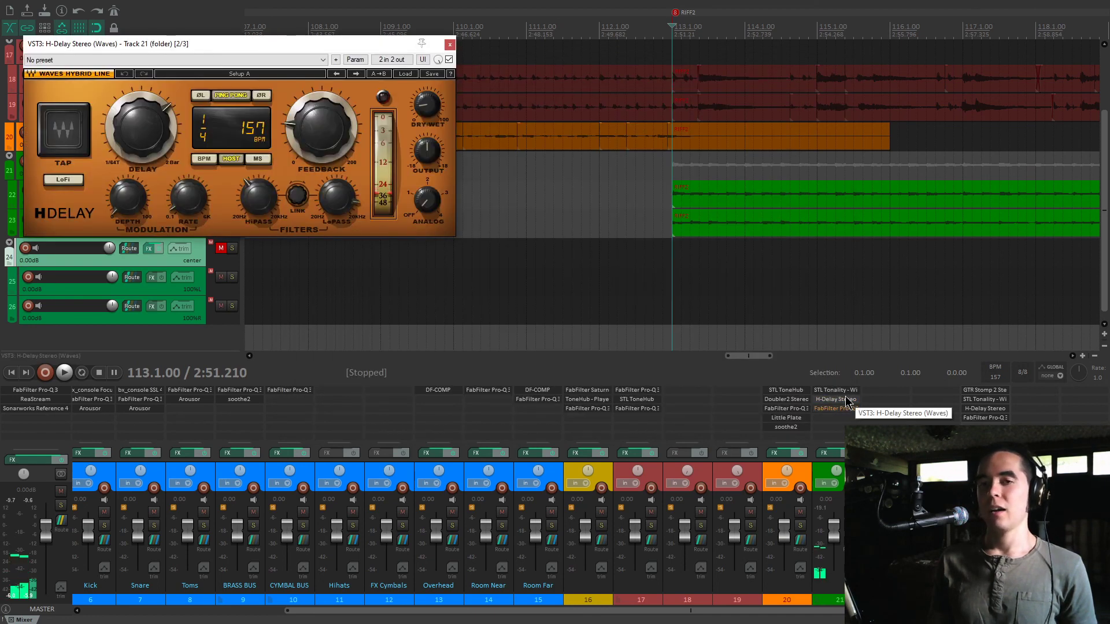
{"action": "left_click_drag", "start_coordinate": [341, 44], "coordinate": [499, 96]}
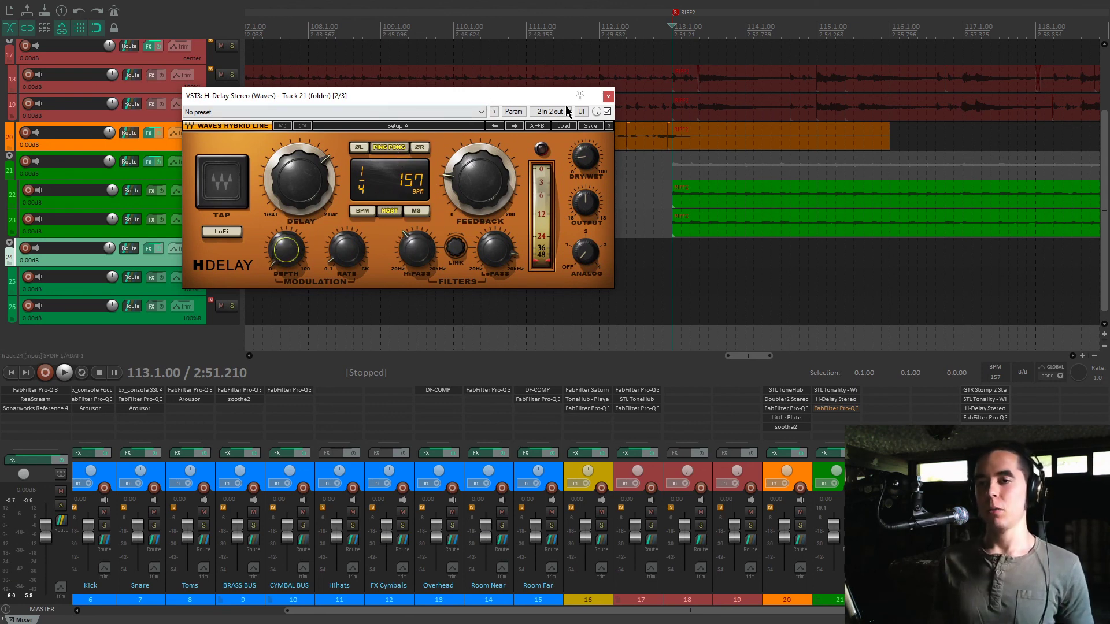
{"action": "key", "text": "space"}
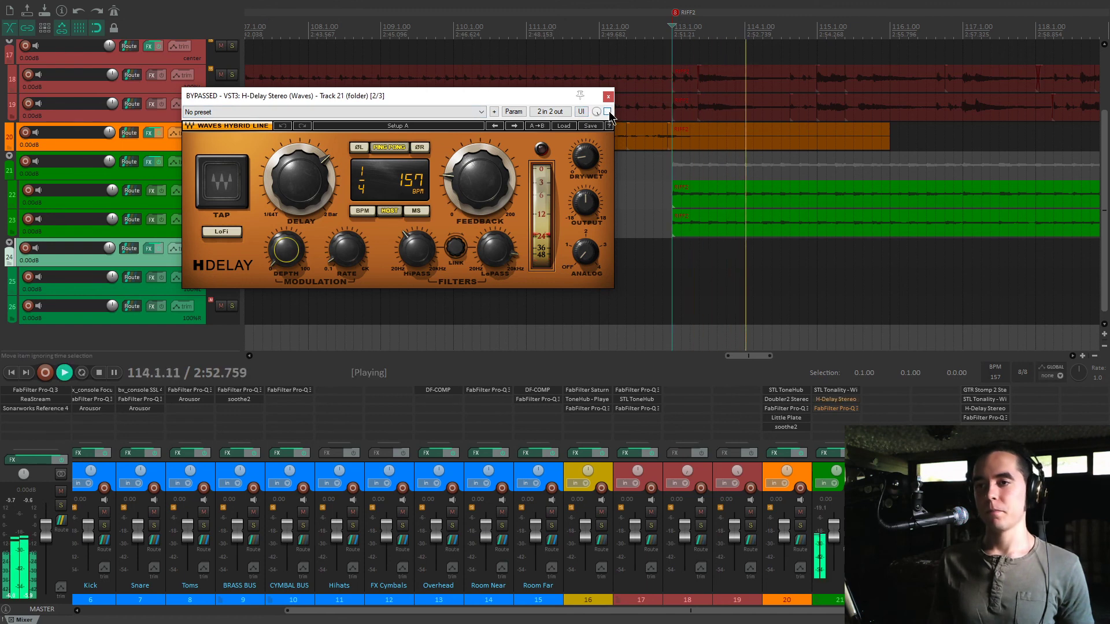
- Enable and open track 21's Pro-Q 3 and examine its 150 Hz low-cut, 7623.6 Hz high-cut and 2245.6 Hz cut bands
{"action": "left_click", "coordinate": [835, 408]}
{"action": "left_click_drag", "start_coordinate": [524, 47], "coordinate": [603, 93]}
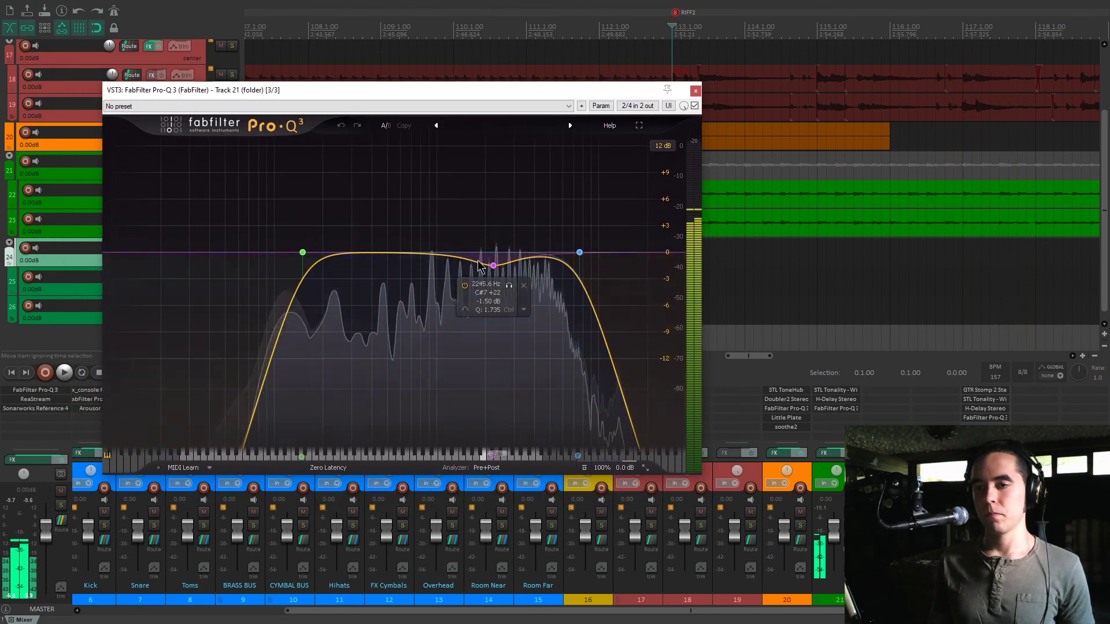
{"action": "mouse_move", "coordinate": [304, 259]}
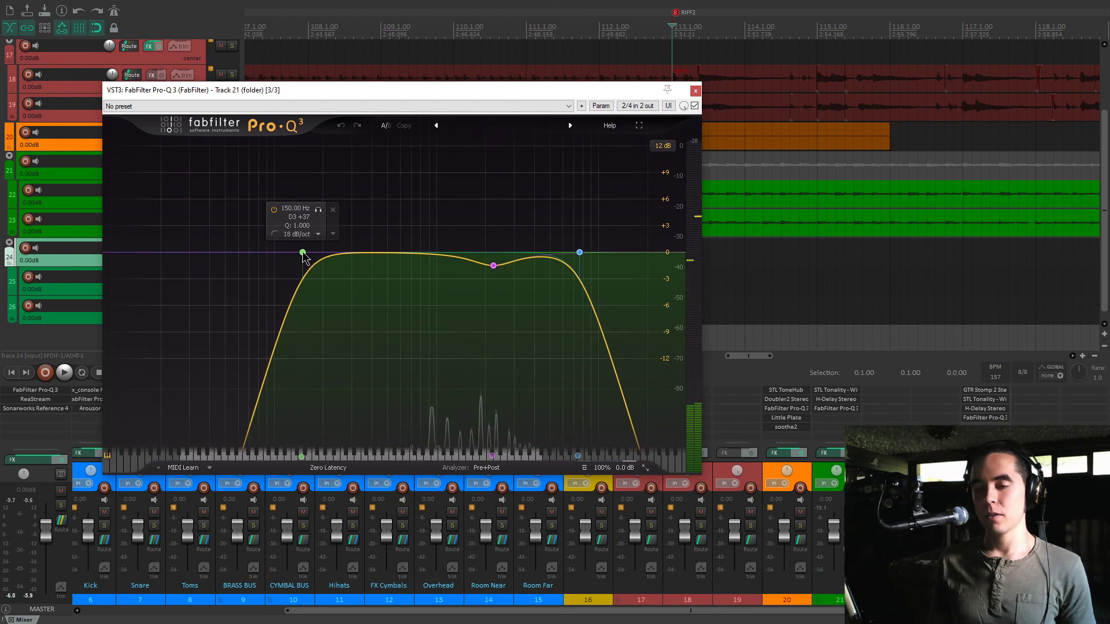
{"action": "mouse_move", "coordinate": [580, 254]}
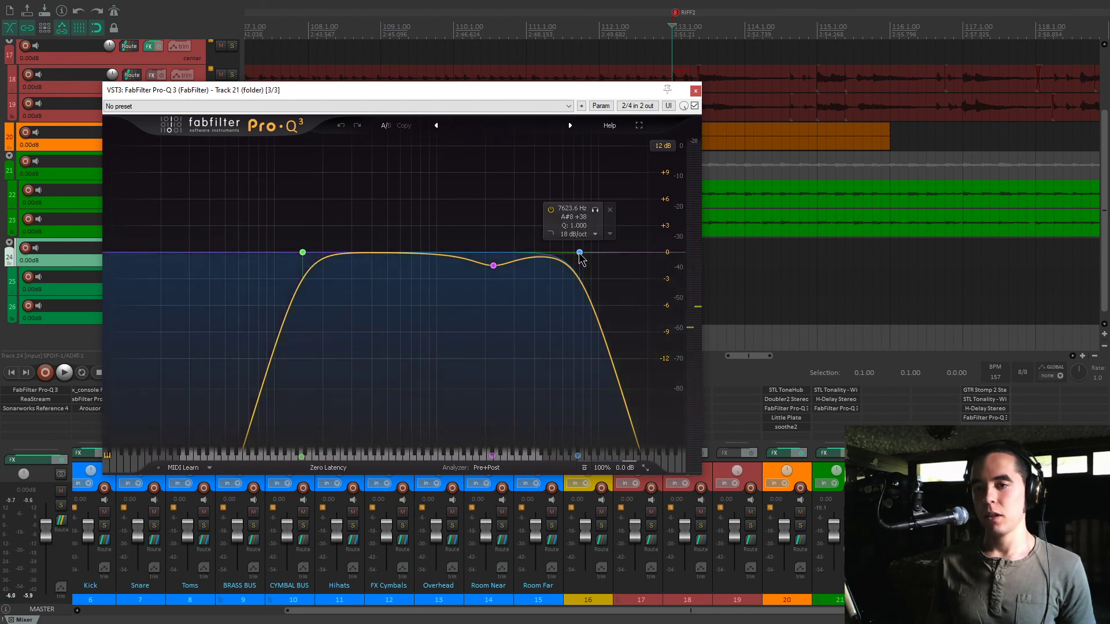
{"action": "mouse_move", "coordinate": [493, 267]}
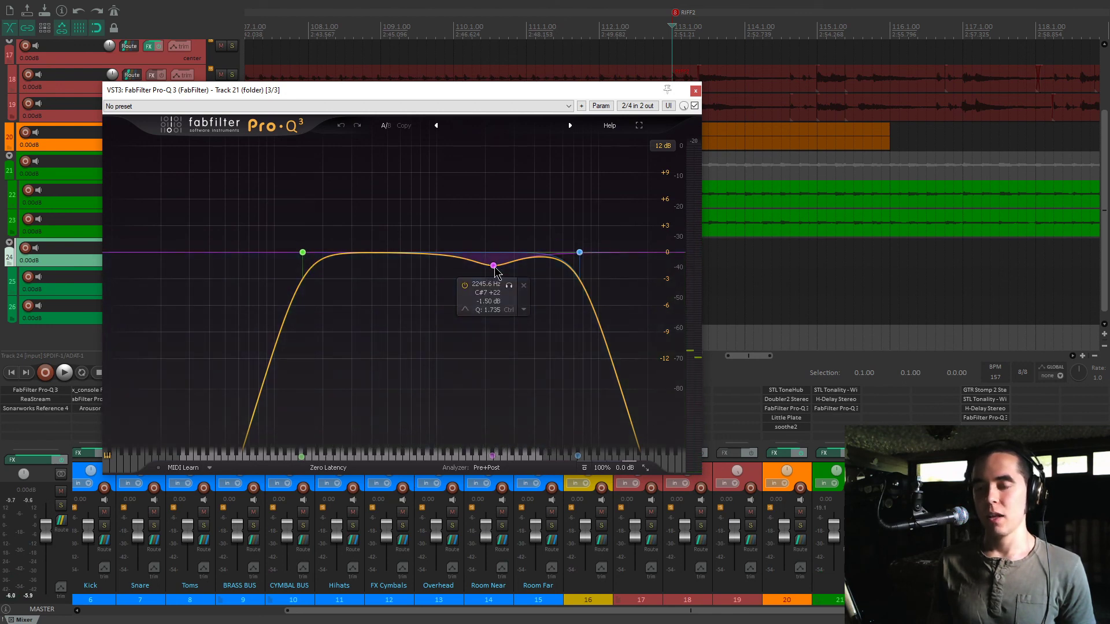
- Play the part auditioning the 2245.6 Hz band alone, compare the whole Pro-Q 3 bypassed and enabled, and dismiss its window
{"action": "key", "text": "space"}
{"action": "left_click", "coordinate": [509, 286]}
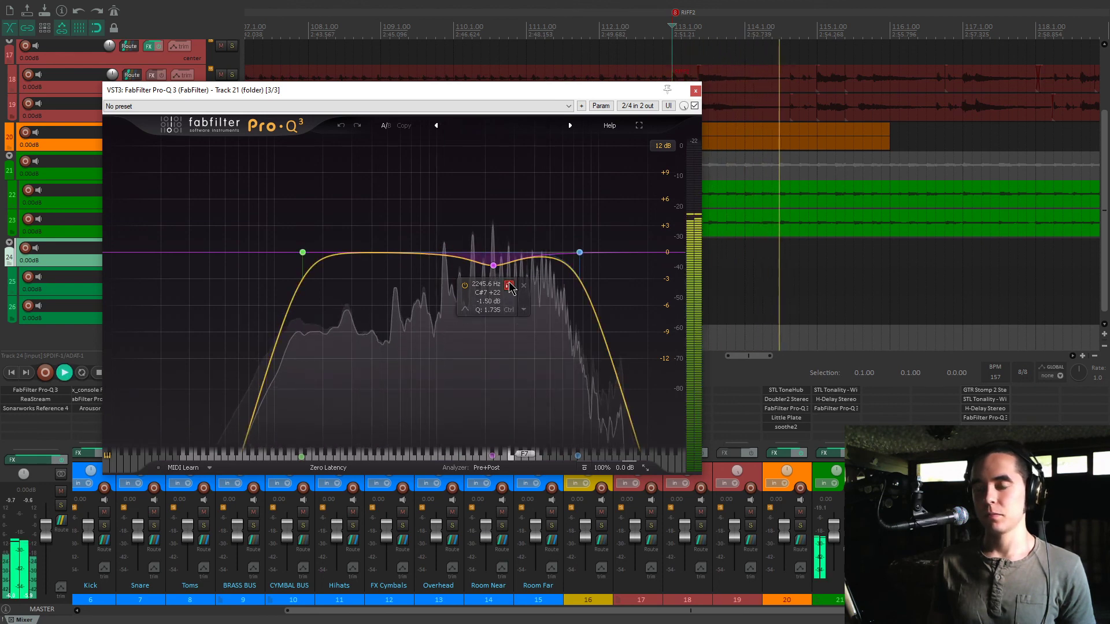
{"action": "left_click", "coordinate": [694, 106]}
{"action": "left_click", "coordinate": [695, 106]}
{"action": "left_click", "coordinate": [696, 90]}
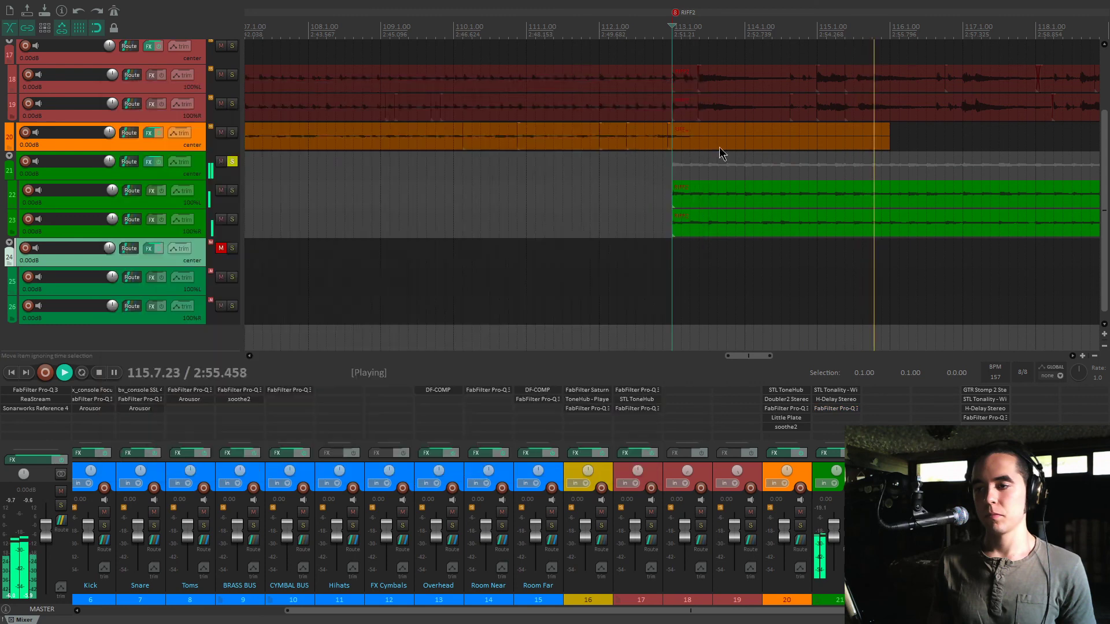
- Unsolo and mute track 21, unmute track 24, and play the mix from the OUT marker at 145.1.00
{"action": "scroll", "coordinate": [780, 237], "scroll_direction": "down", "scroll_amount": 8}
{"action": "key", "text": "space"}
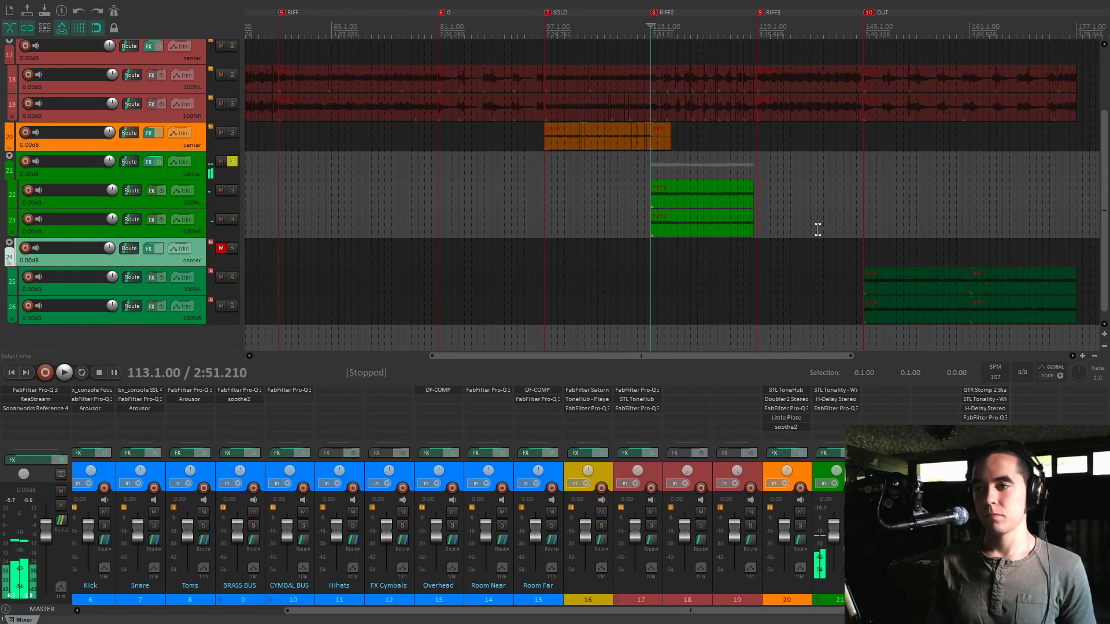
{"action": "left_click", "coordinate": [861, 229]}
{"action": "left_click", "coordinate": [232, 162]}
{"action": "left_click", "coordinate": [220, 248]}
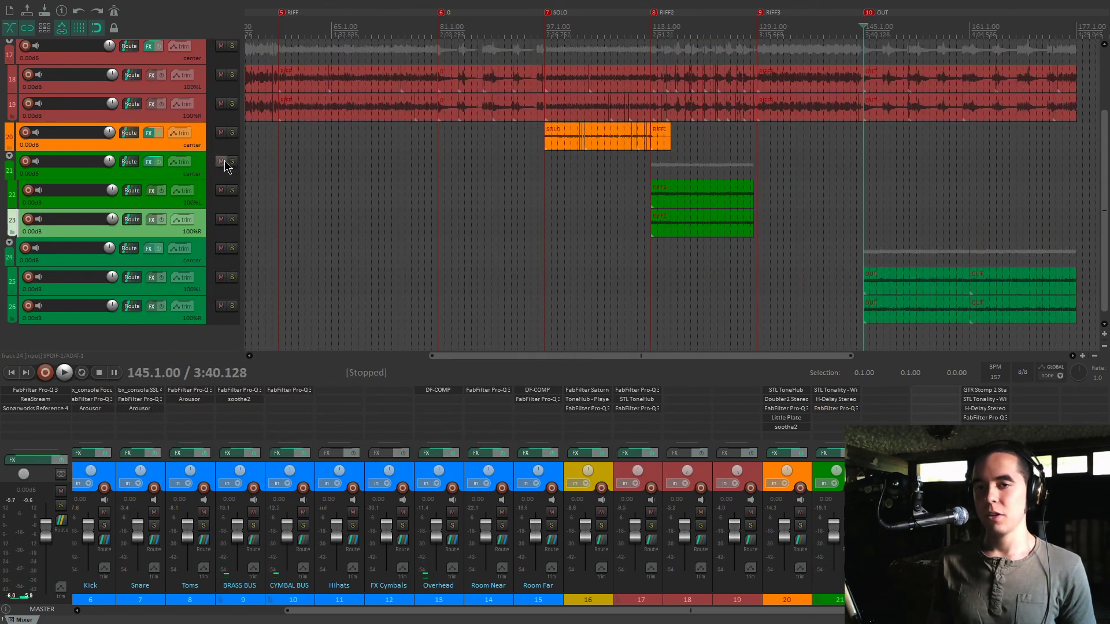
{"action": "left_click", "coordinate": [221, 162]}
{"action": "key", "text": "space"}
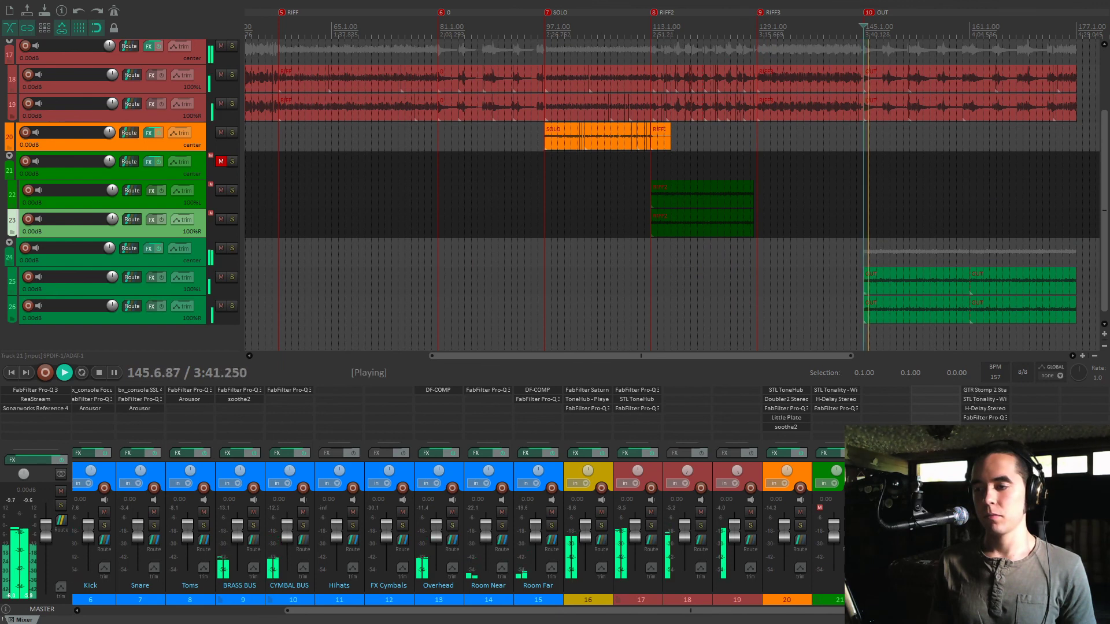
- Solo track 24, open its STL Tonality, and bypass its GTR Stomp 2, H-Delay Stereo and Pro-Q 3
{"action": "left_click", "coordinate": [999, 526]}
{"action": "left_click", "coordinate": [990, 400]}
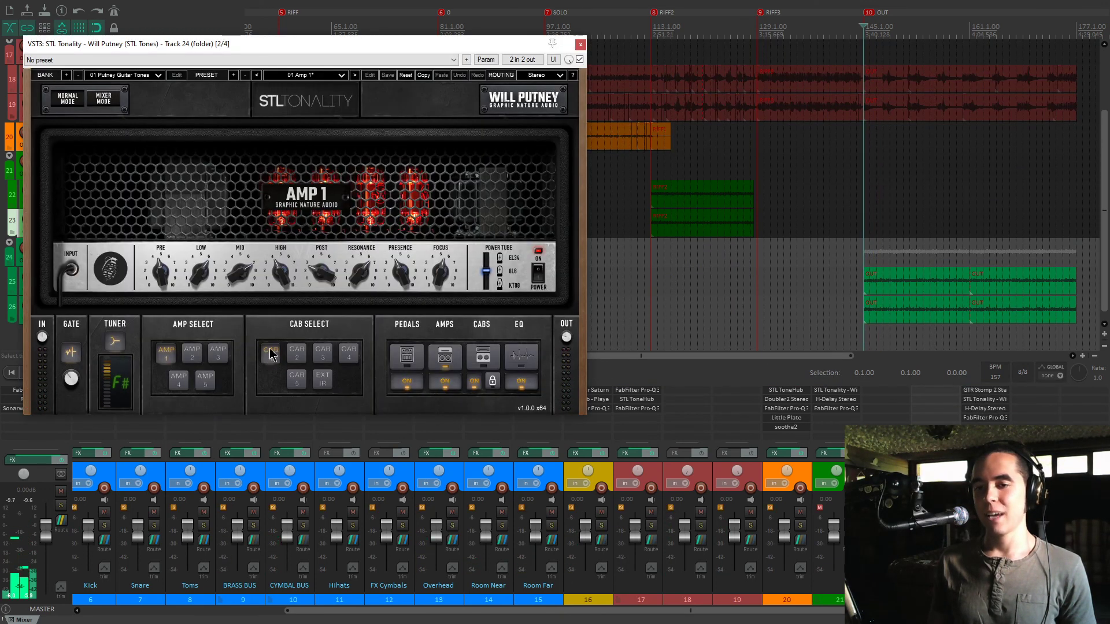
{"action": "left_click", "coordinate": [999, 411]}
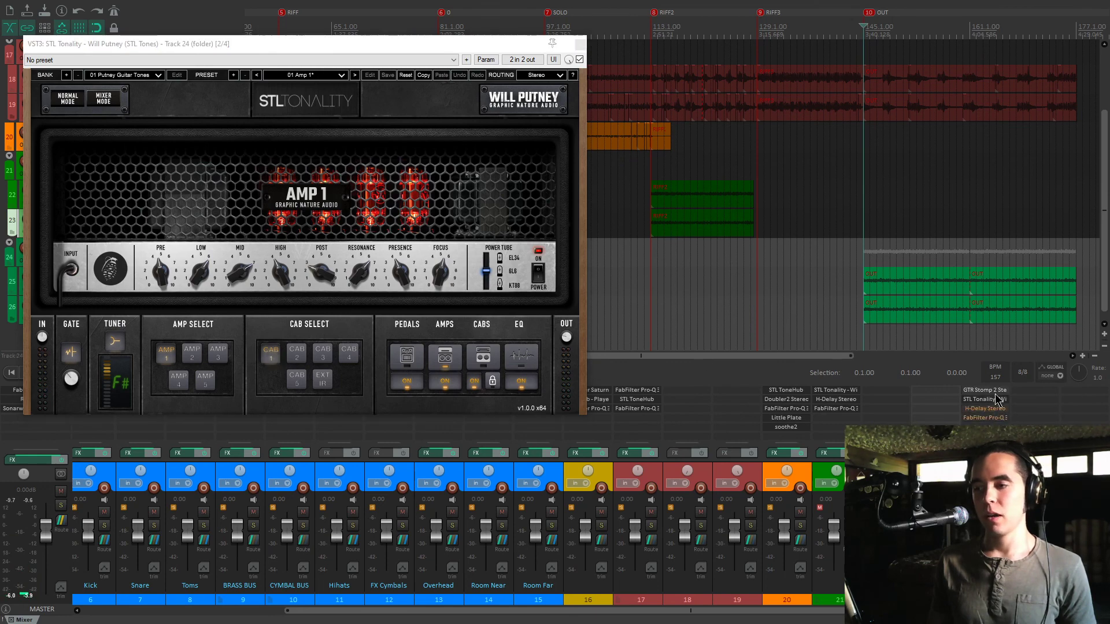
- Compare Cab 3 with Cab 1 in track 24's STL Tonality during playback, keep Cab 1, and reopen the plugin to replay the part
{"action": "left_click", "coordinate": [322, 353]}
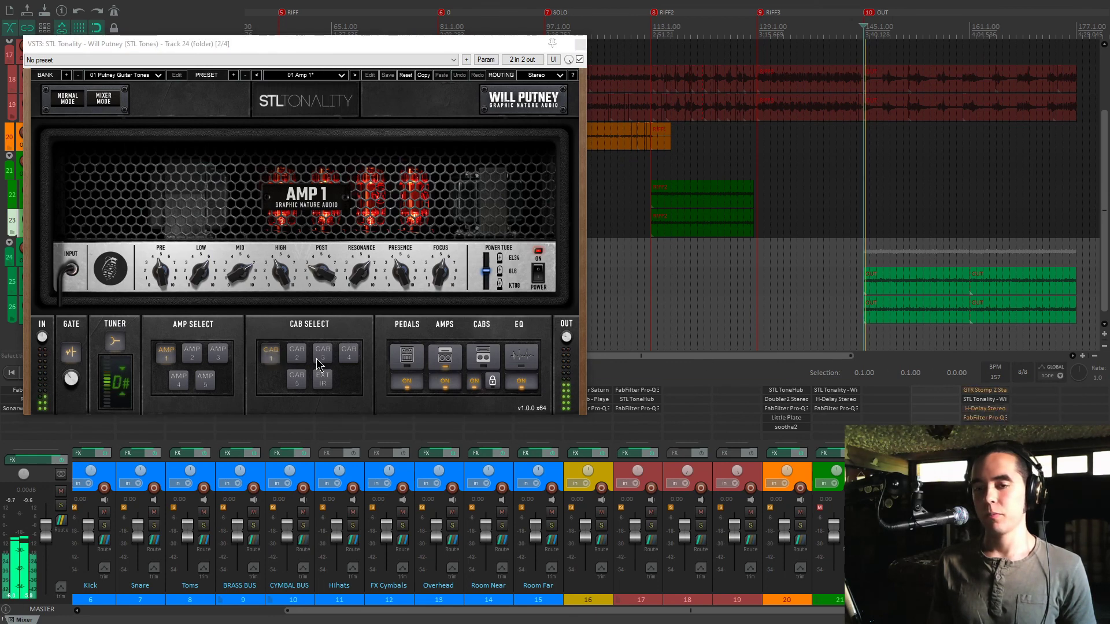
{"action": "left_click", "coordinate": [272, 352]}
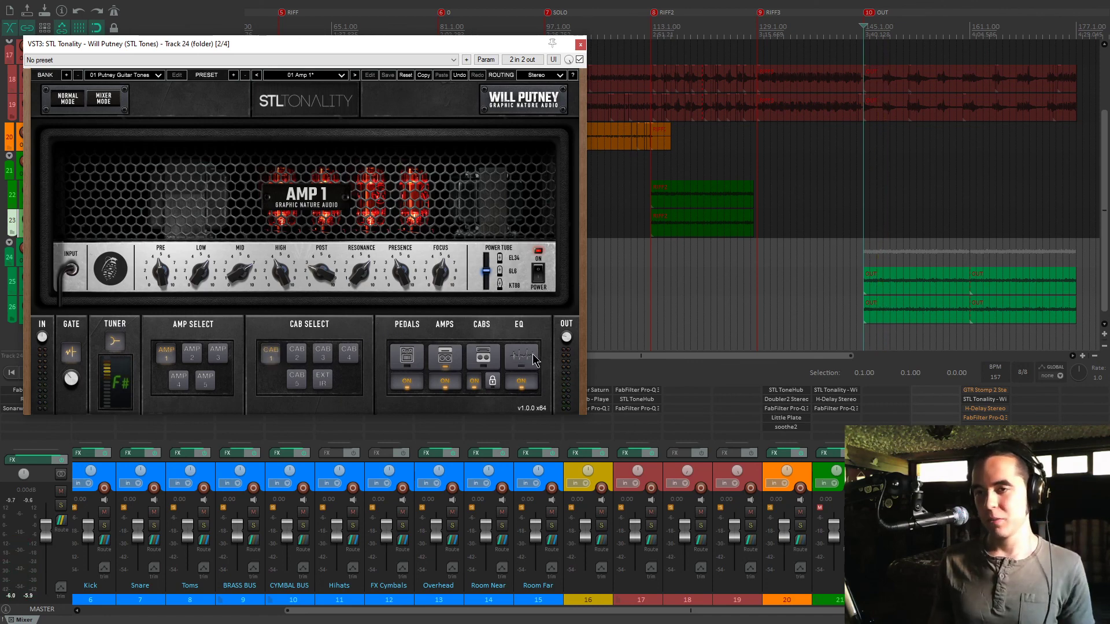
{"action": "left_click", "coordinate": [579, 45]}
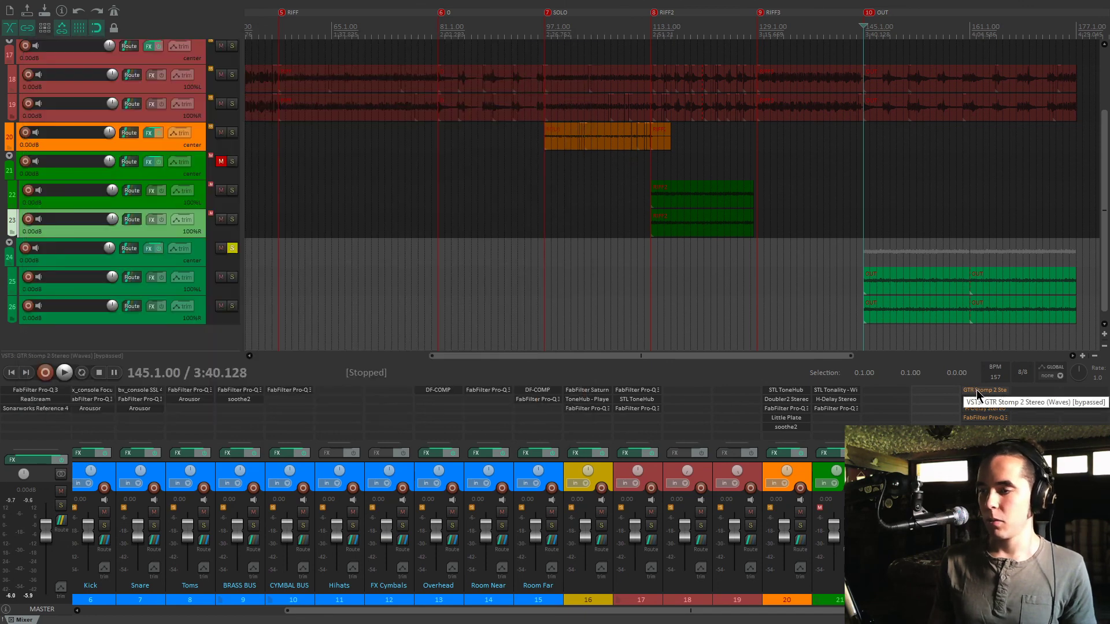
{"action": "left_click", "coordinate": [990, 399]}
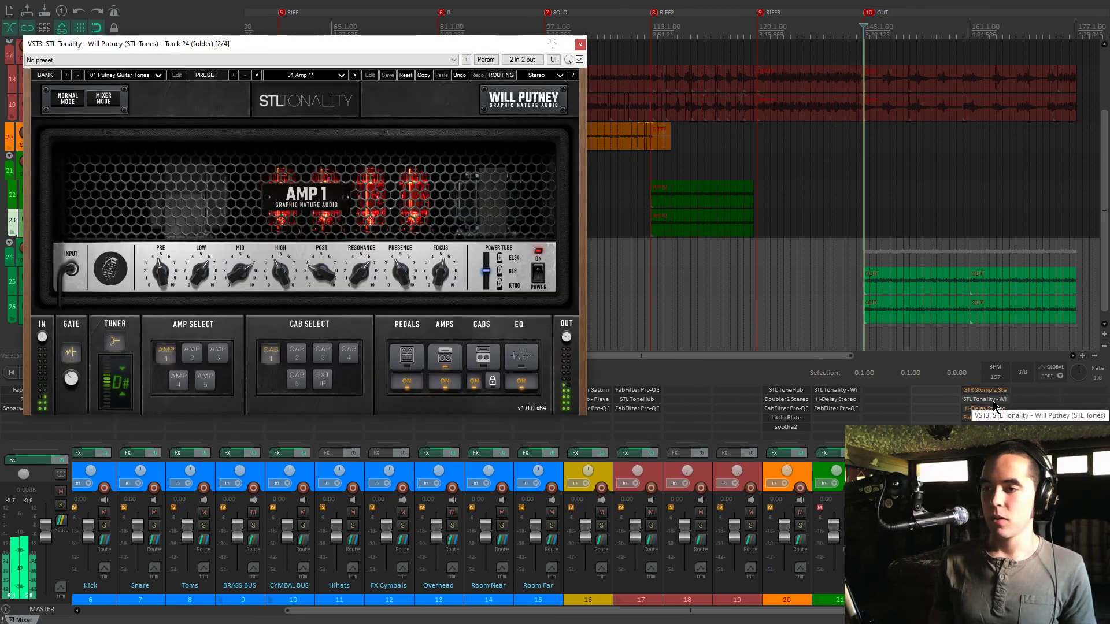
- Enable and open GTR Stomp 2 on track 24, dismiss STL Tonality, and play from the OUT marker to audition the Pitcher's pitch sweep
{"action": "left_click", "coordinate": [984, 391]}
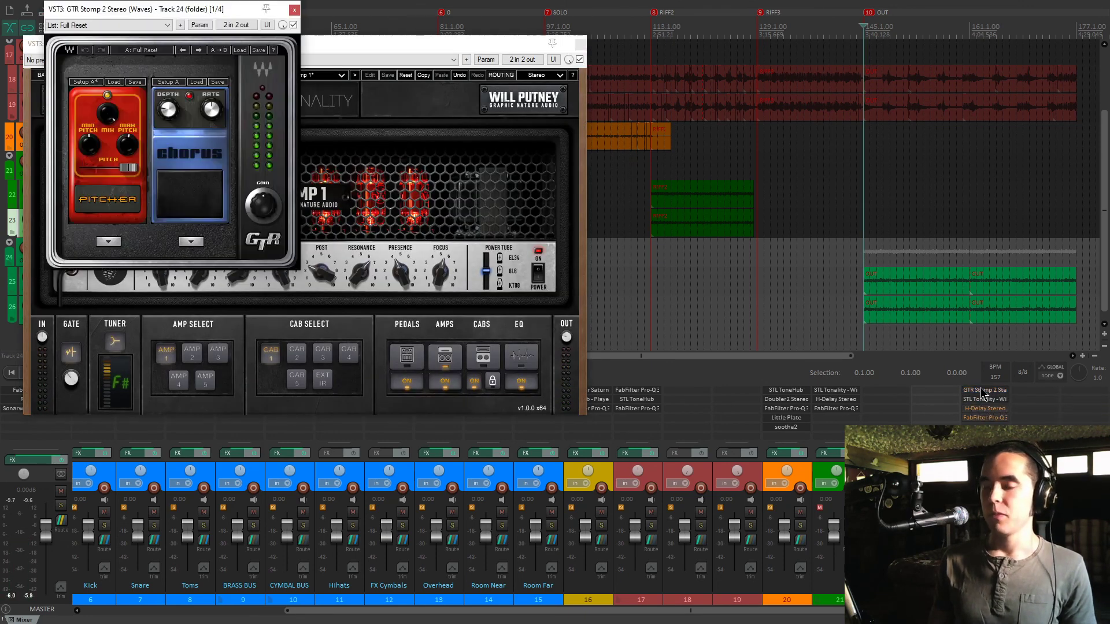
{"action": "left_click", "coordinate": [580, 45]}
{"action": "left_click_drag", "start_coordinate": [260, 10], "coordinate": [528, 184]}
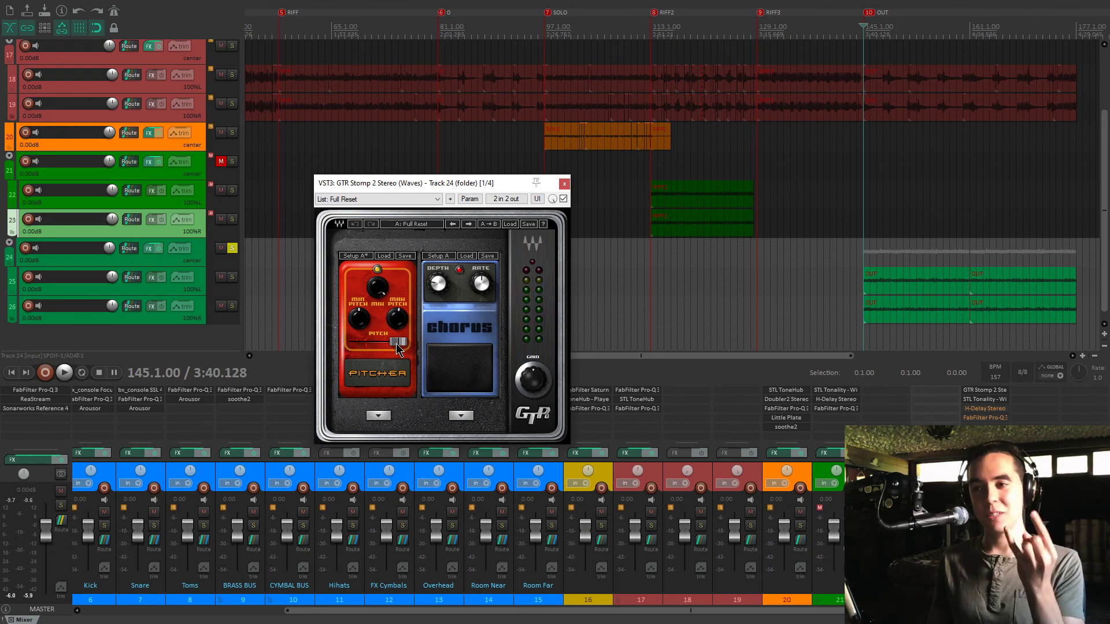
{"action": "key", "text": "space"}
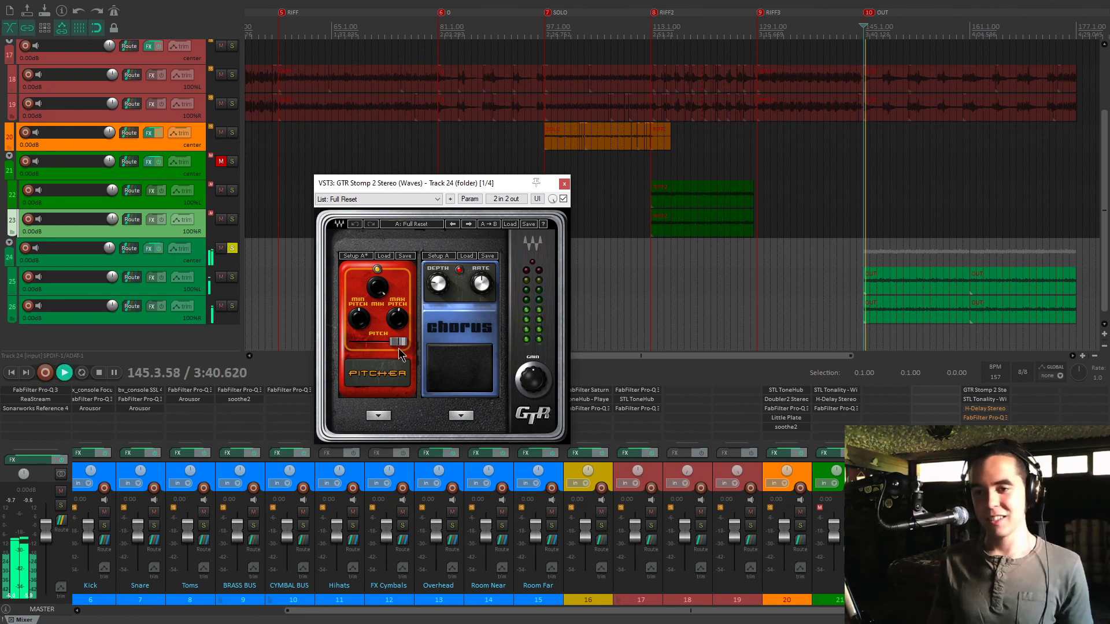
{"action": "left_click_drag", "start_coordinate": [400, 346], "coordinate": [356, 349]}
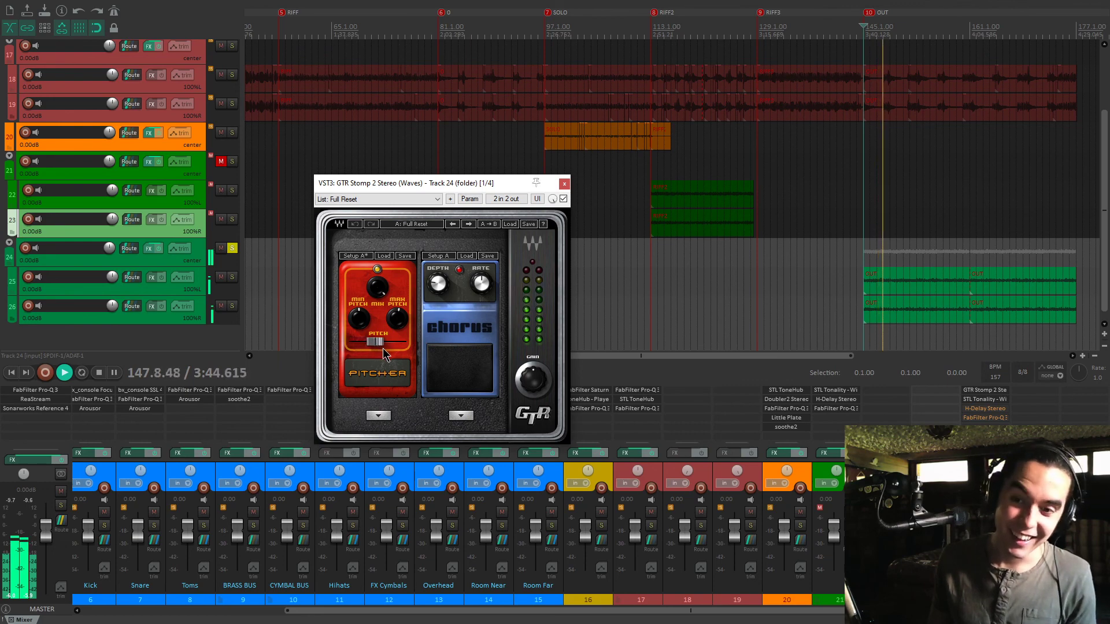
{"action": "key", "text": "space"}
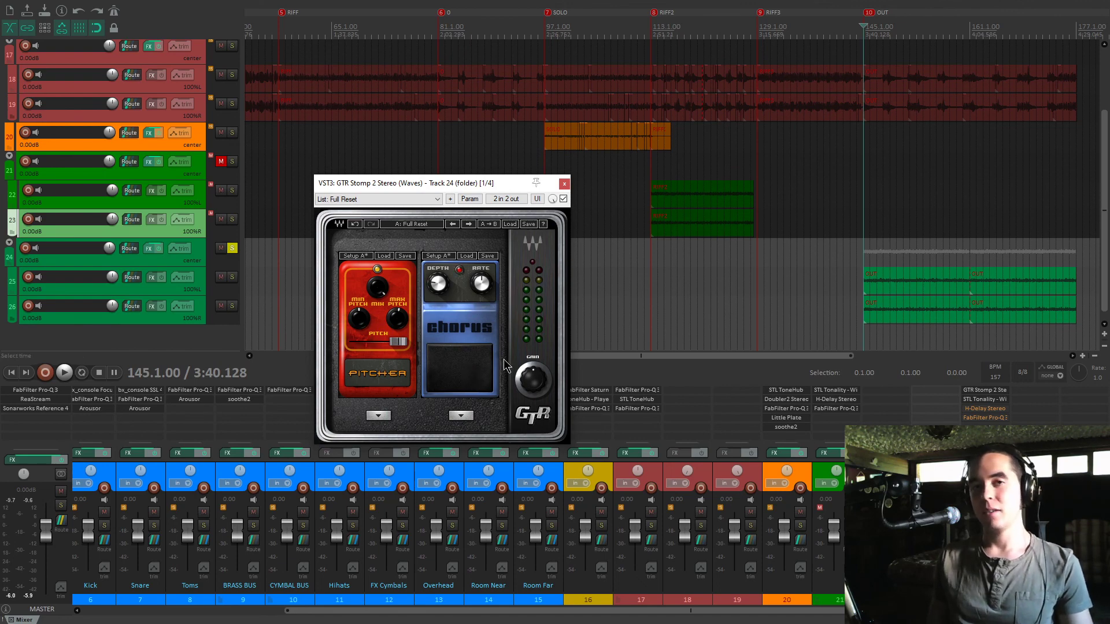
- Replay the part comparing GTR Stomp 2's chorus pedal switched off and on, and dismiss the plugin window
{"action": "key", "text": "space"}
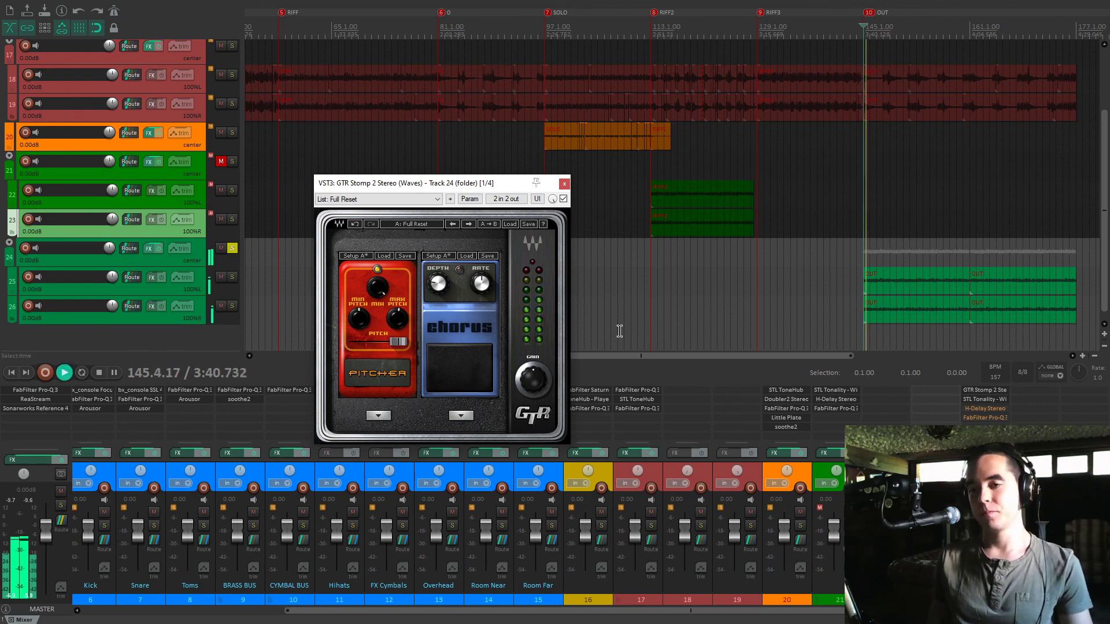
{"action": "left_click", "coordinate": [470, 370]}
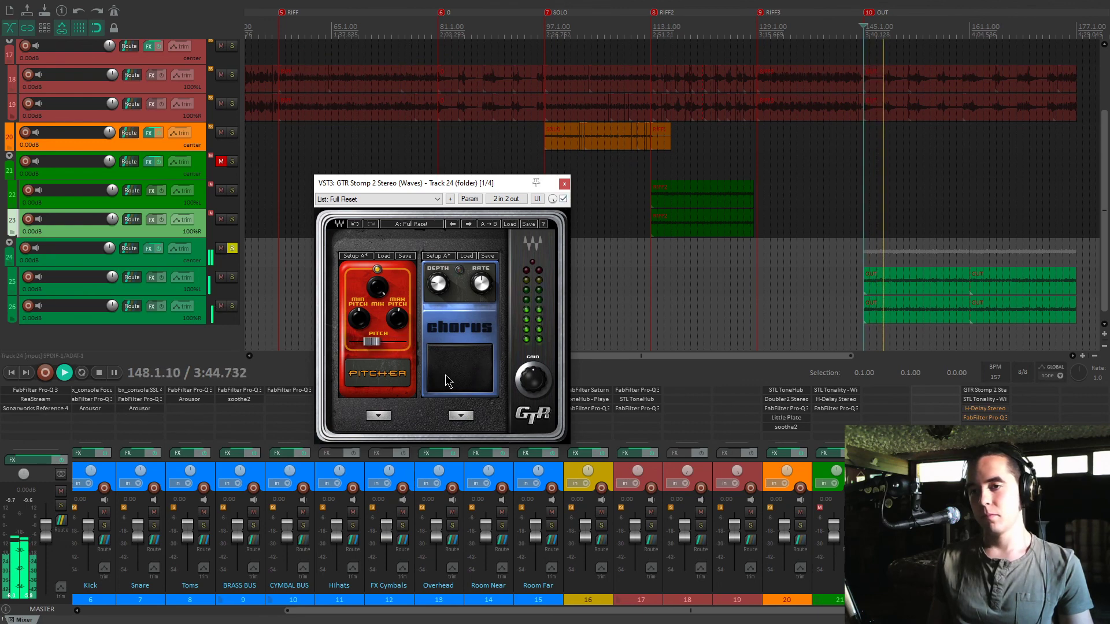
{"action": "left_click", "coordinate": [564, 184]}
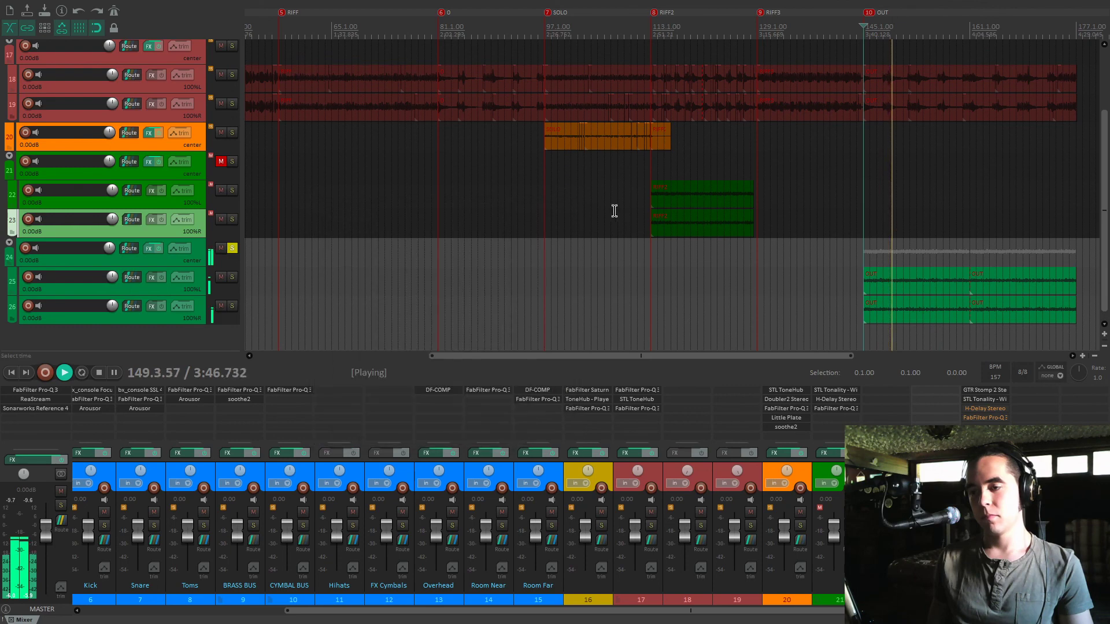
{"action": "key", "text": "space"}
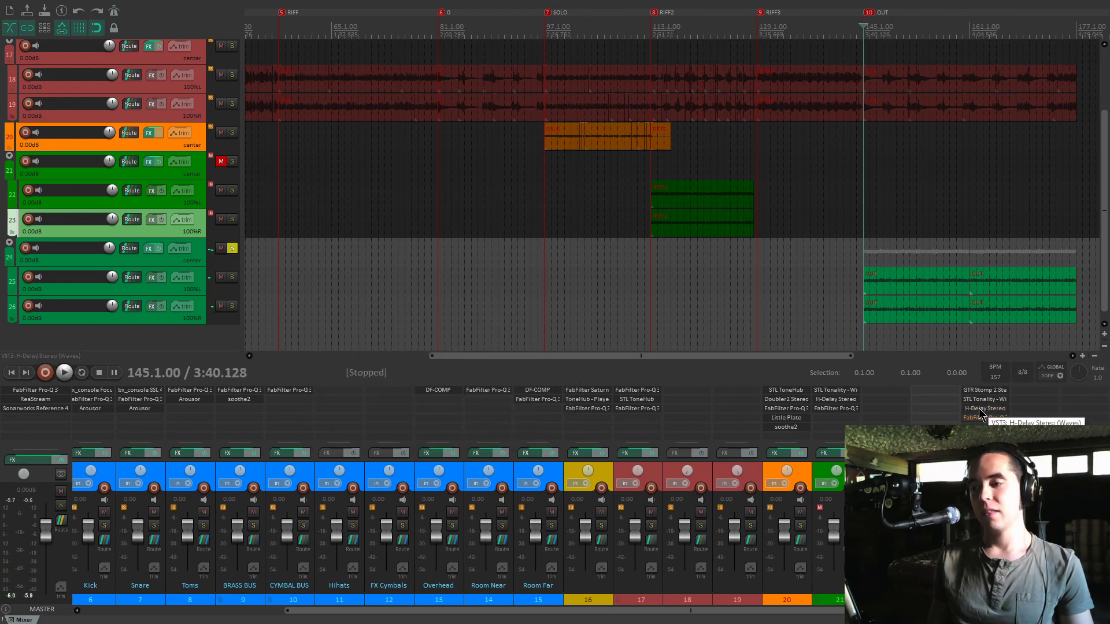
- Enable and open H-Delay Stereo on track 24 and play the part from the OUT marker to audition the delay
{"action": "left_click", "coordinate": [981, 409]}
{"action": "left_click_drag", "start_coordinate": [370, 46], "coordinate": [515, 139]}
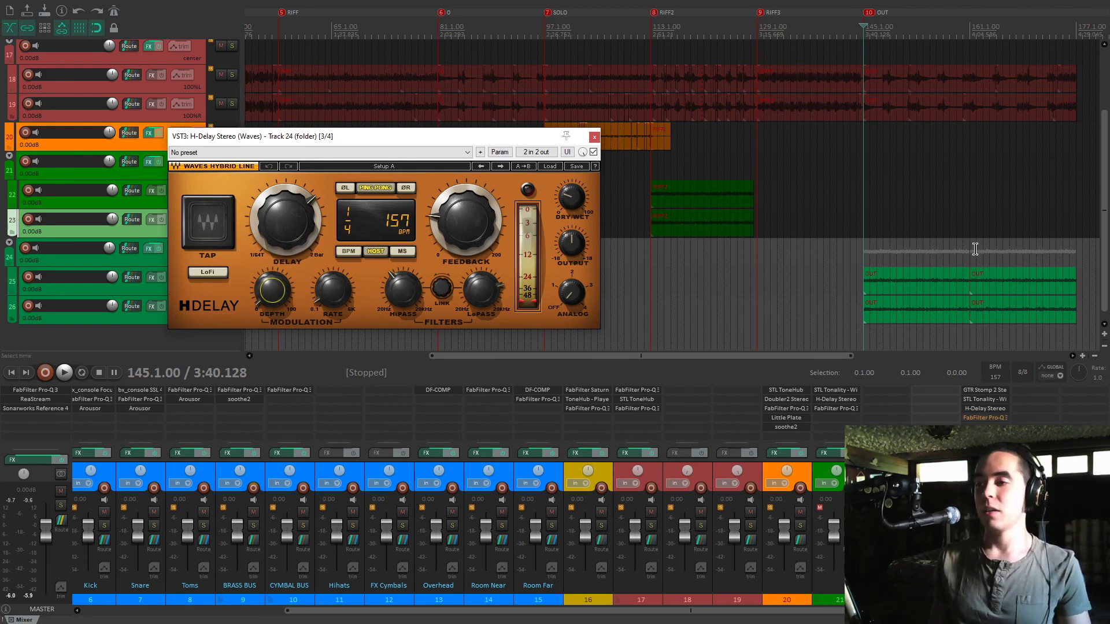
{"action": "key", "text": "space"}
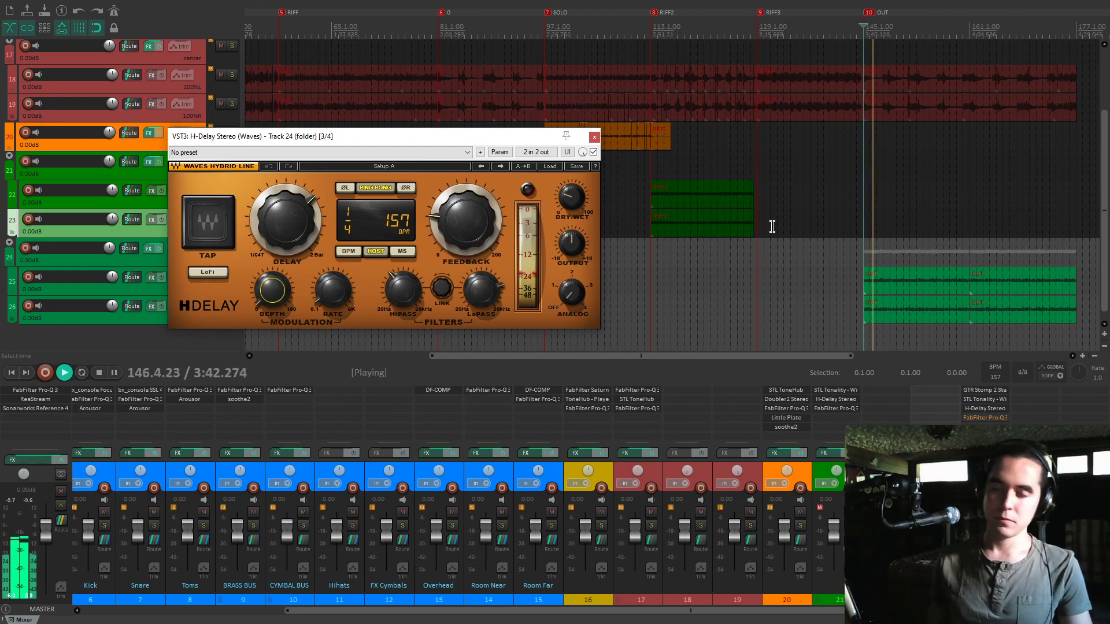
{"action": "mouse_move", "coordinate": [574, 205]}
{"action": "key", "text": "space"}
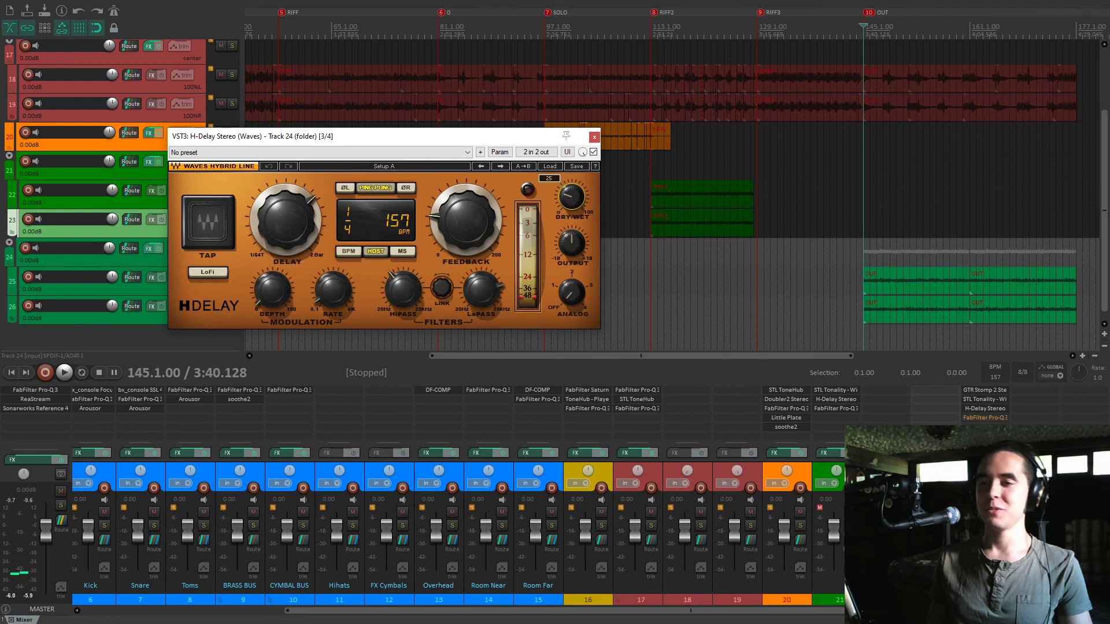
- Enable and open FabFilter Pro-Q 3 on track 24, and dismiss the H-Delay window
{"action": "left_click", "coordinate": [986, 422]}
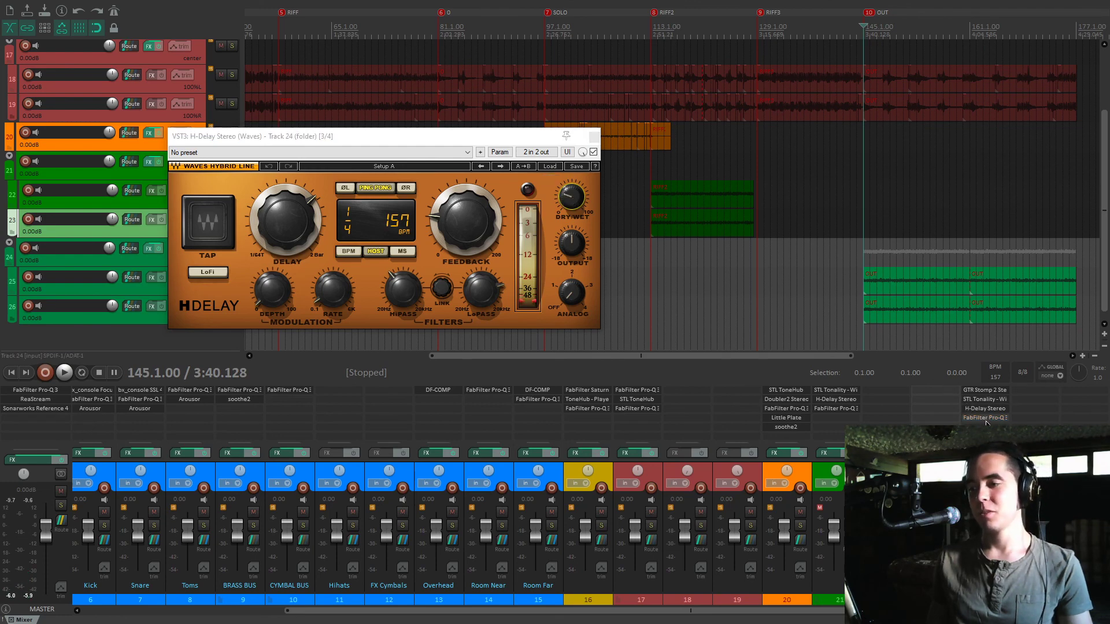
{"action": "double_click", "coordinate": [986, 423]}
{"action": "left_click_drag", "start_coordinate": [523, 55], "coordinate": [664, 168]}
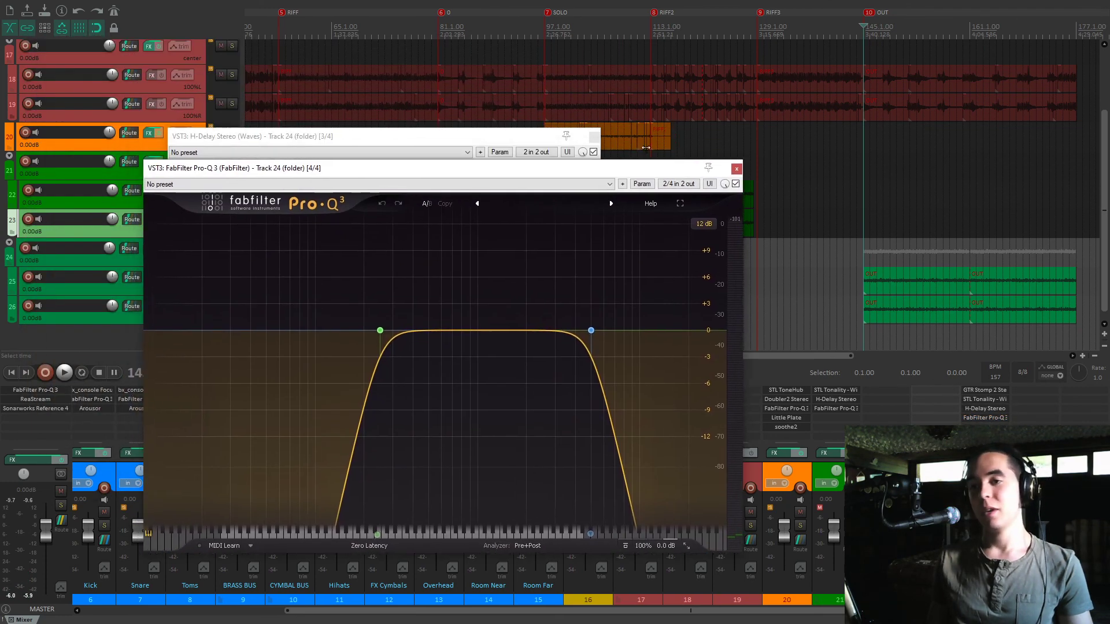
{"action": "left_click", "coordinate": [595, 137]}
{"action": "left_click_drag", "start_coordinate": [587, 166], "coordinate": [625, 95]}
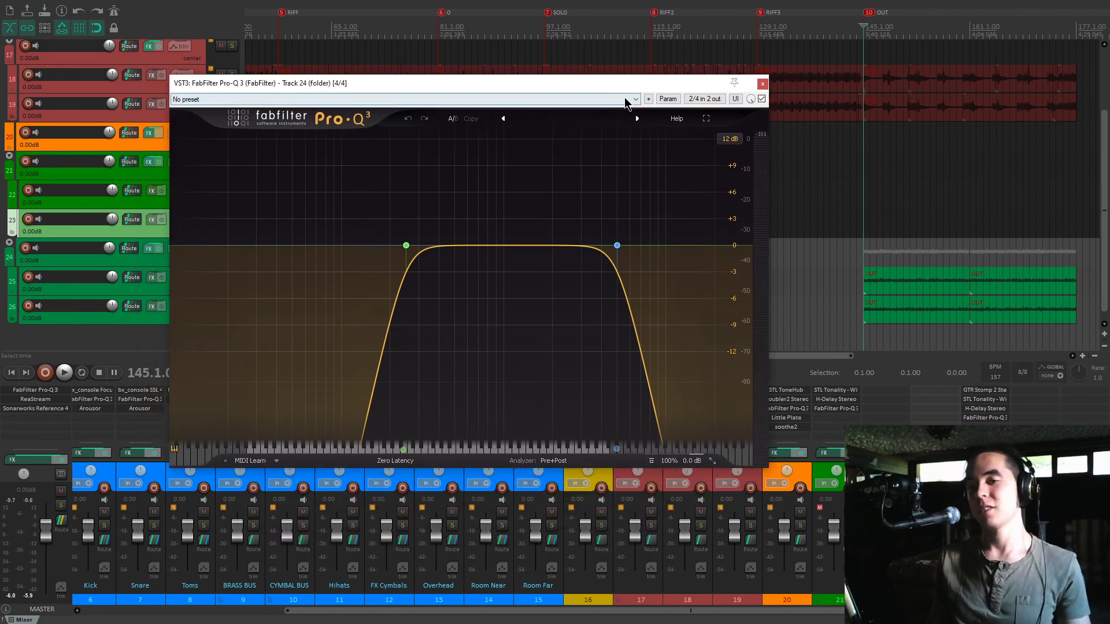
- Play the part and repeatedly compare Pro-Q 3's 5000 Hz high-cut band bypassed and enabled
{"action": "key", "text": "space"}
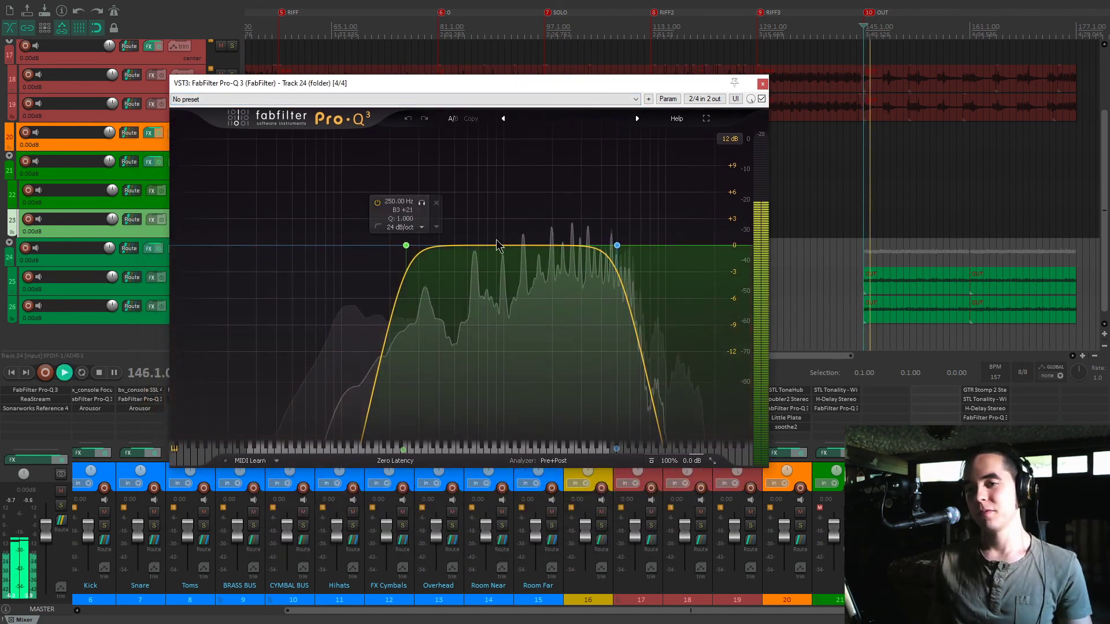
{"action": "mouse_move", "coordinate": [617, 245]}
{"action": "left_click", "coordinate": [588, 202]}
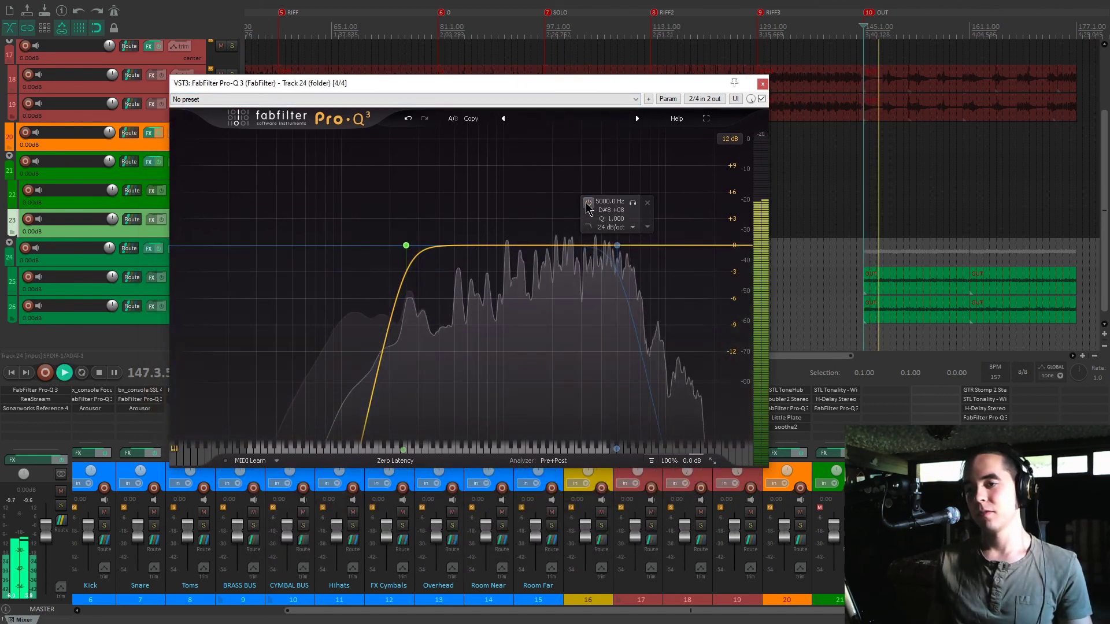
{"action": "left_click", "coordinate": [588, 202]}
{"action": "left_click", "coordinate": [588, 203]}
{"action": "left_click", "coordinate": [588, 202]}
{"action": "left_click", "coordinate": [587, 202]}
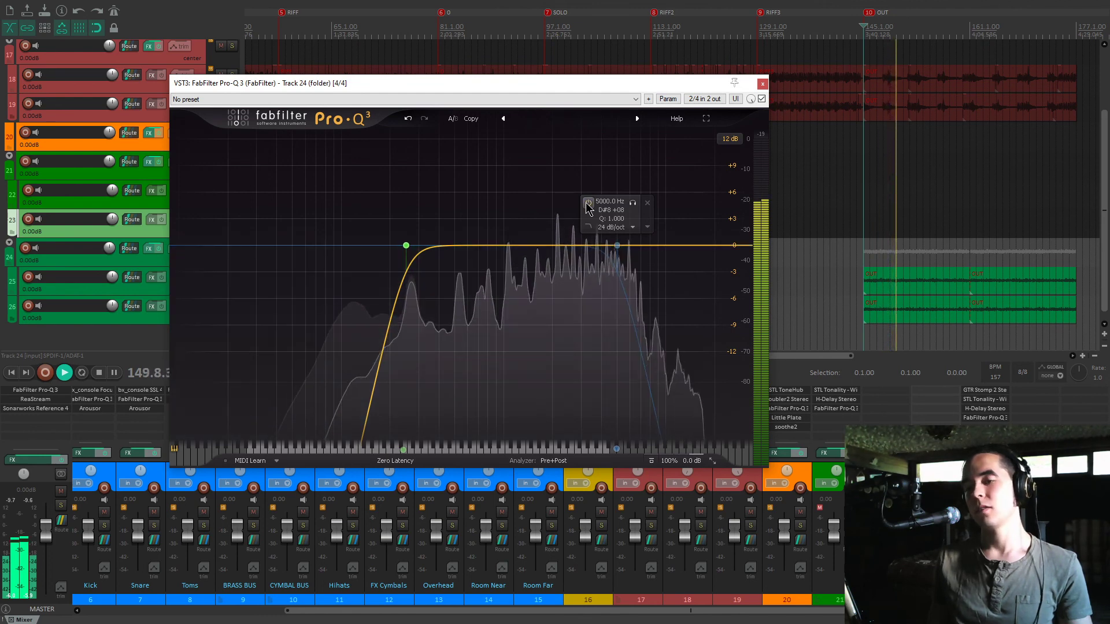
{"action": "left_click", "coordinate": [587, 202]}
{"action": "left_click", "coordinate": [588, 202]}
{"action": "left_click", "coordinate": [587, 203]}
- Compare Pro-Q 3's 250 Hz low-cut band bypassed and enabled, and dismiss the plugin with the full mix playing unsoloed
{"action": "left_click", "coordinate": [377, 202]}
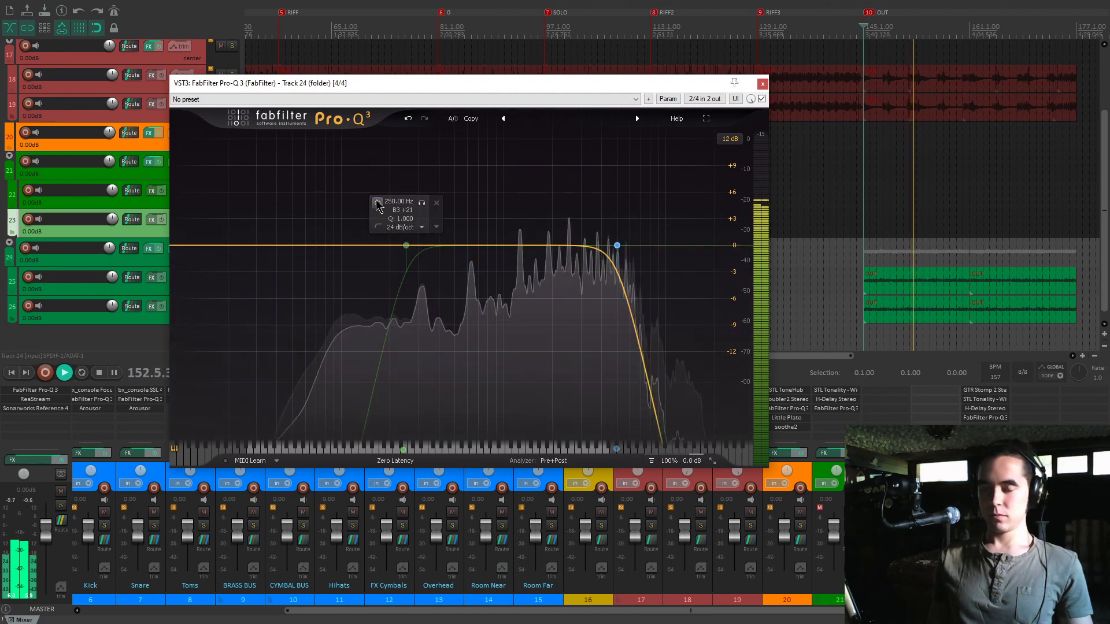
{"action": "left_click", "coordinate": [377, 202]}
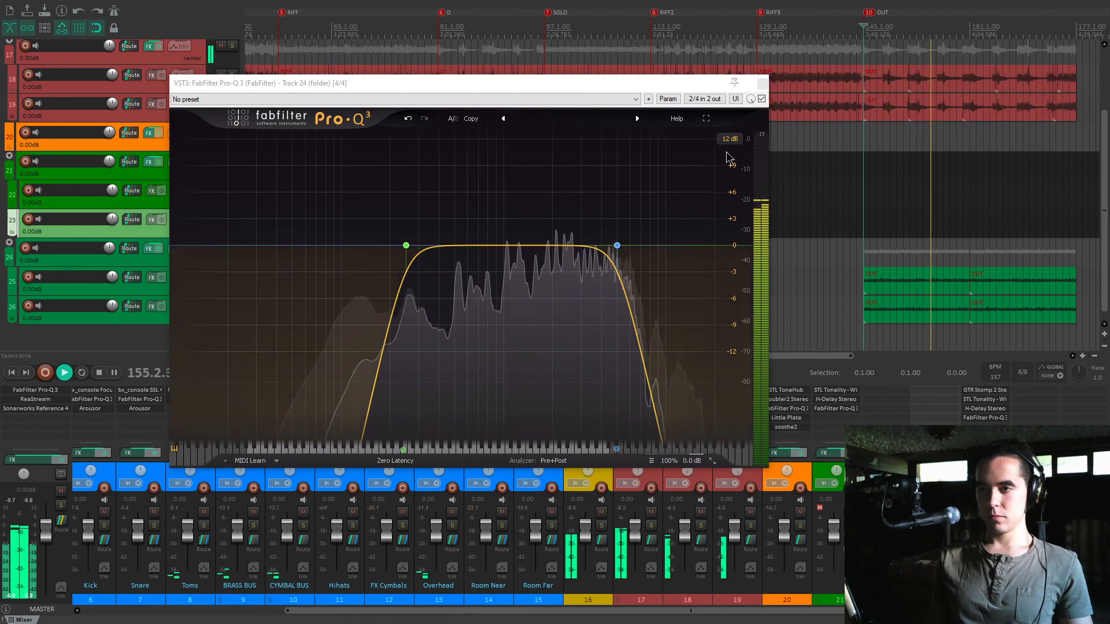
{"action": "left_click", "coordinate": [762, 85]}
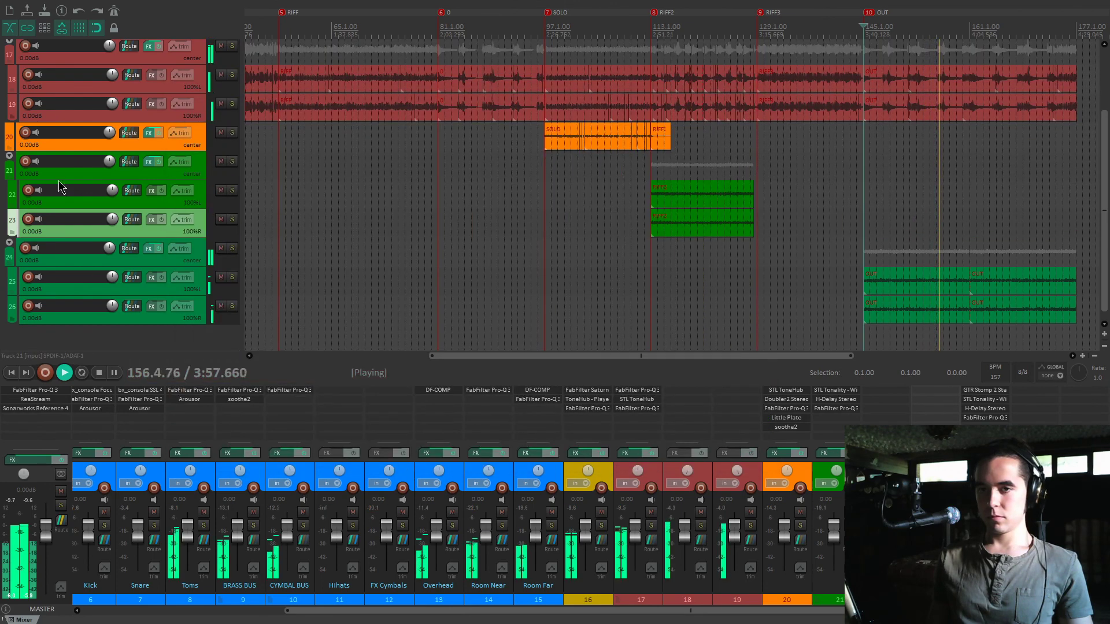
- Stop playback and return the edit cursor to the start of the project
{"action": "scroll", "coordinate": [3, 172], "scroll_direction": "down", "scroll_amount": 3}
{"action": "scroll", "coordinate": [2, 172], "scroll_direction": "up", "scroll_amount": 3}
{"action": "key", "text": "space"}
{"action": "scroll", "coordinate": [443, 186], "scroll_direction": "down", "scroll_amount": 4}
{"action": "key", "text": "Home"}
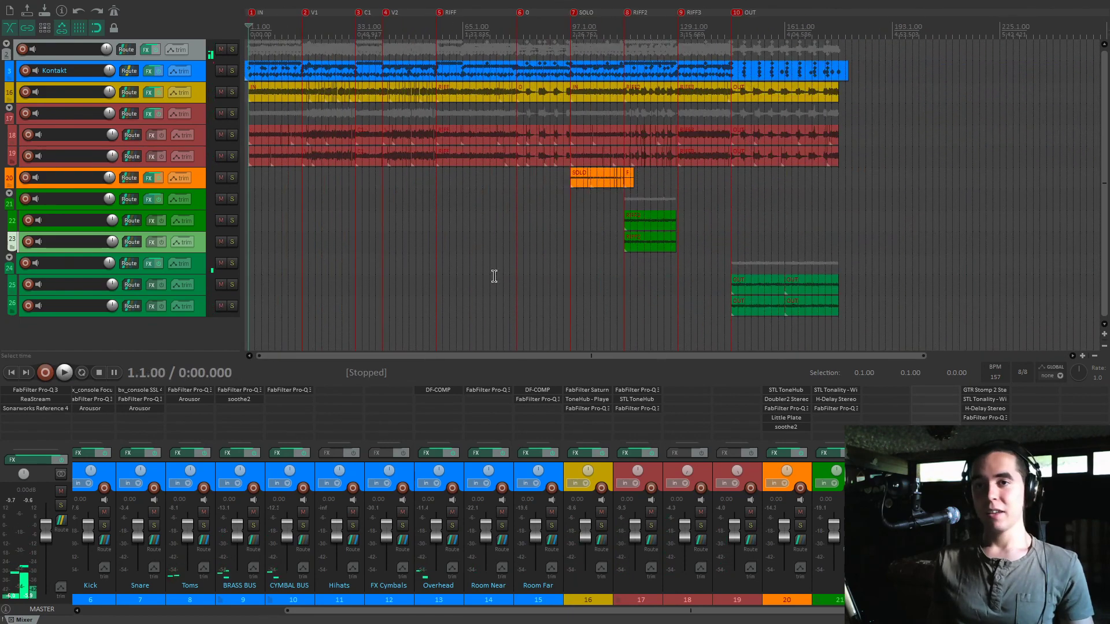
- Open the FX chain of track 2 (folder) and enable Gullfoss
{"action": "scroll", "coordinate": [370, 459], "scroll_direction": "up", "scroll_amount": 5}
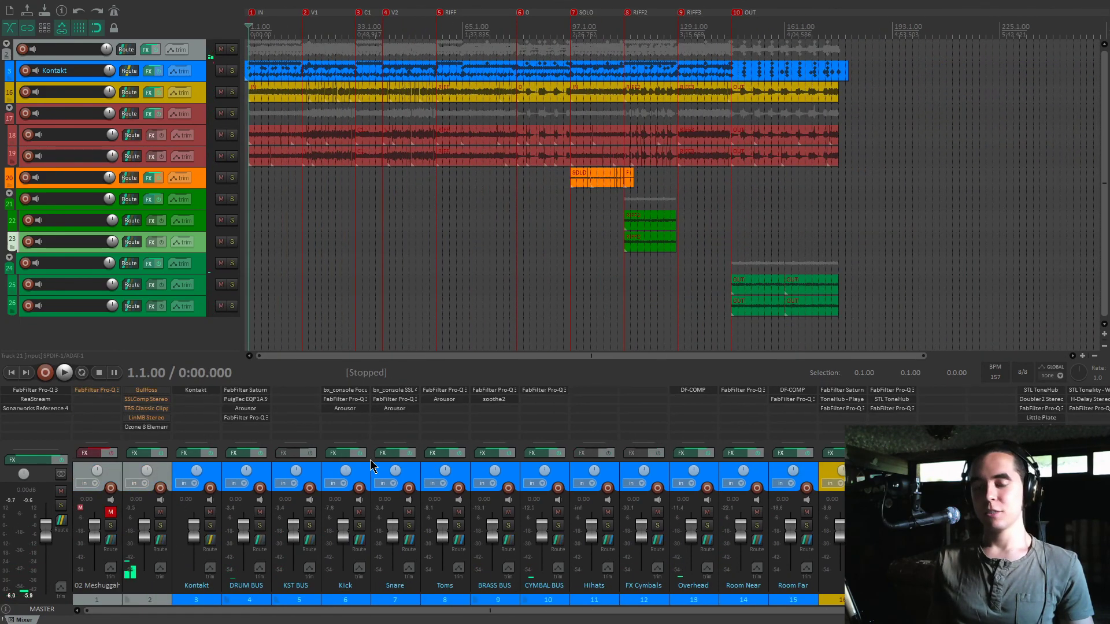
{"action": "left_click", "coordinate": [135, 453]}
{"action": "left_click_drag", "start_coordinate": [319, 63], "coordinate": [458, 90]}
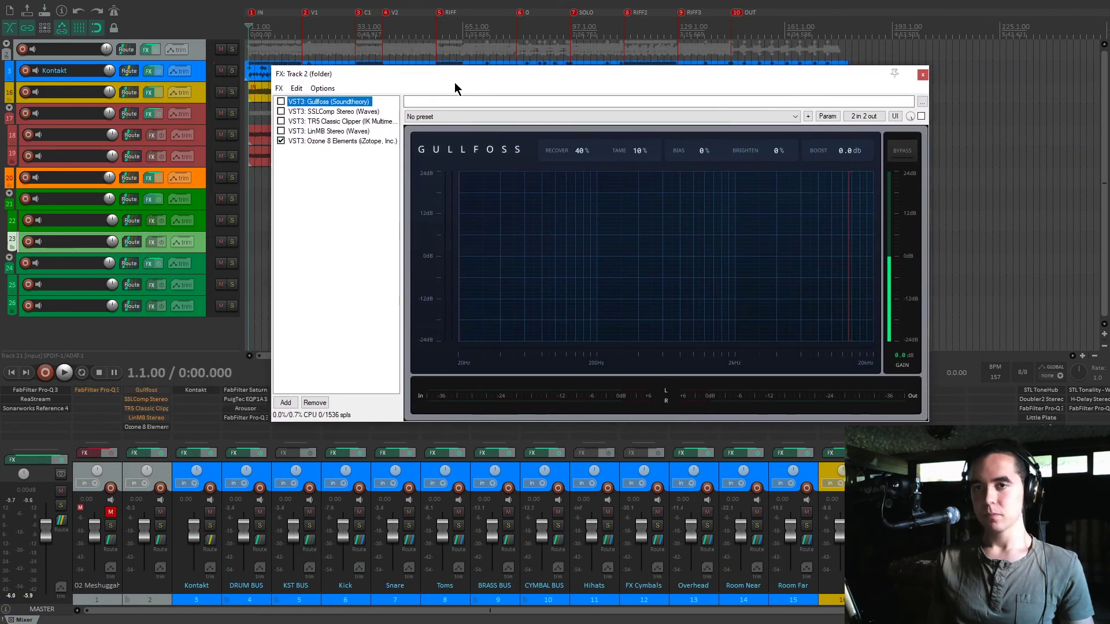
{"action": "left_click", "coordinate": [285, 111]}
{"action": "left_click_drag", "start_coordinate": [374, 90], "coordinate": [372, 99]}
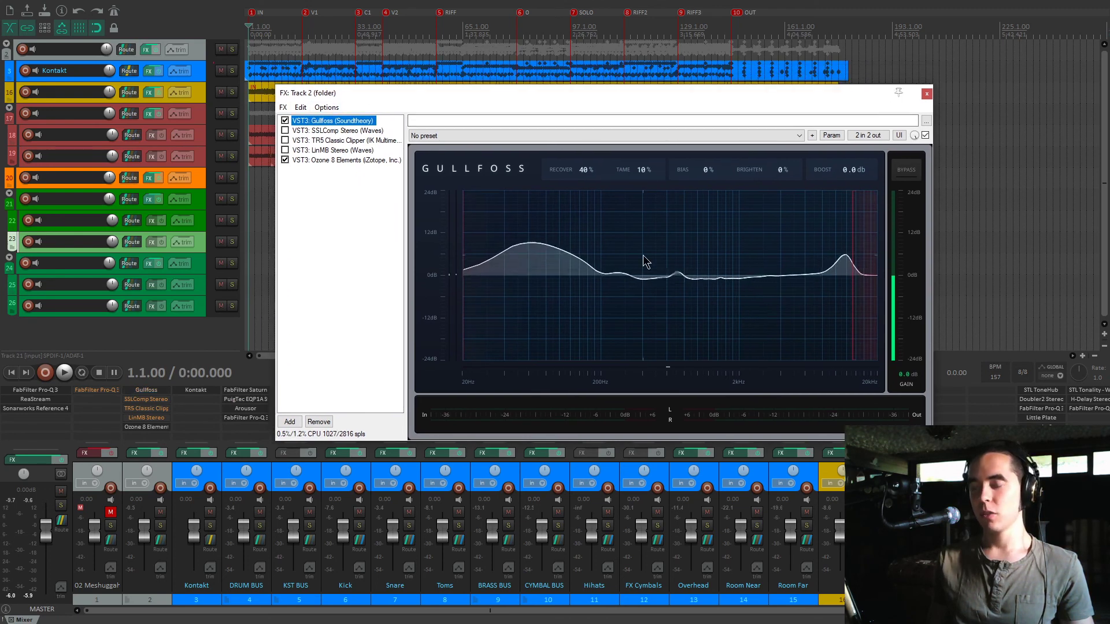
{"action": "left_click_drag", "start_coordinate": [596, 101], "coordinate": [619, 114]}
- Examine Gullfoss's settings and frequency curve, and play the full mix from the project start to audition its processing
{"action": "scroll", "coordinate": [330, 123], "scroll_direction": "up", "scroll_amount": 5}
{"action": "scroll", "coordinate": [636, 92], "scroll_direction": "down", "scroll_amount": 2}
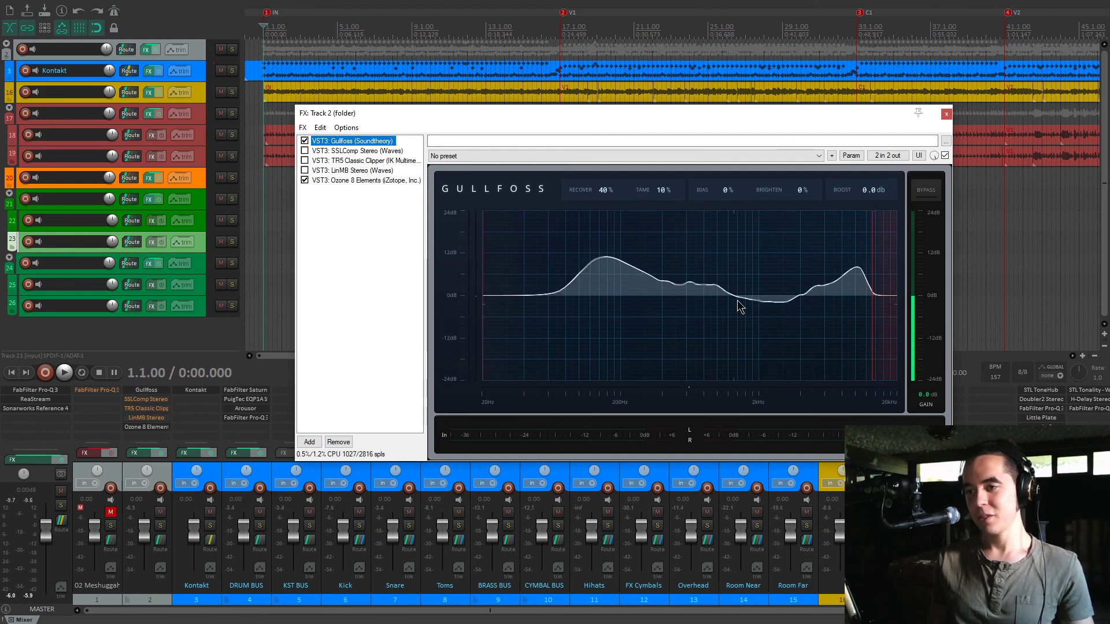
{"action": "left_click_drag", "start_coordinate": [626, 114], "coordinate": [598, 112]}
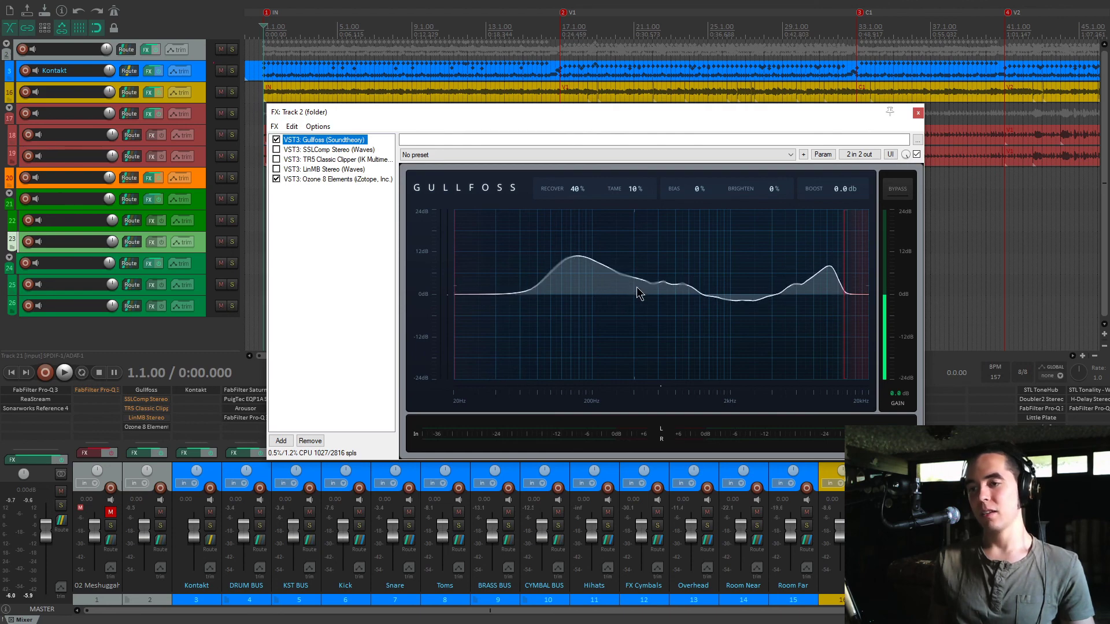
{"action": "left_click_drag", "start_coordinate": [737, 113], "coordinate": [748, 121]}
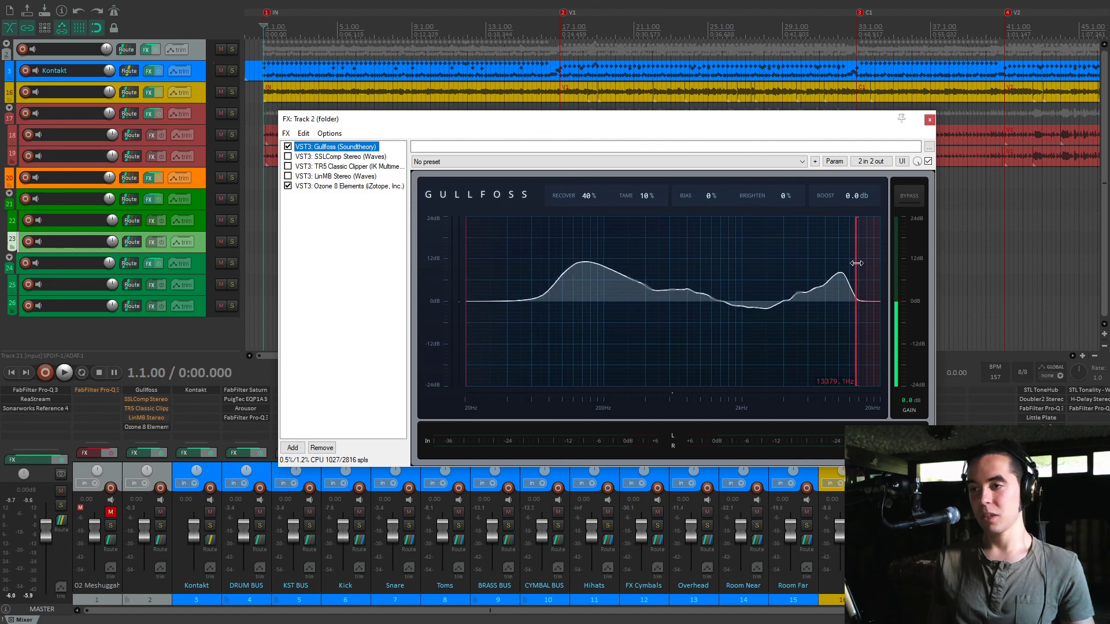
{"action": "key", "text": "space"}
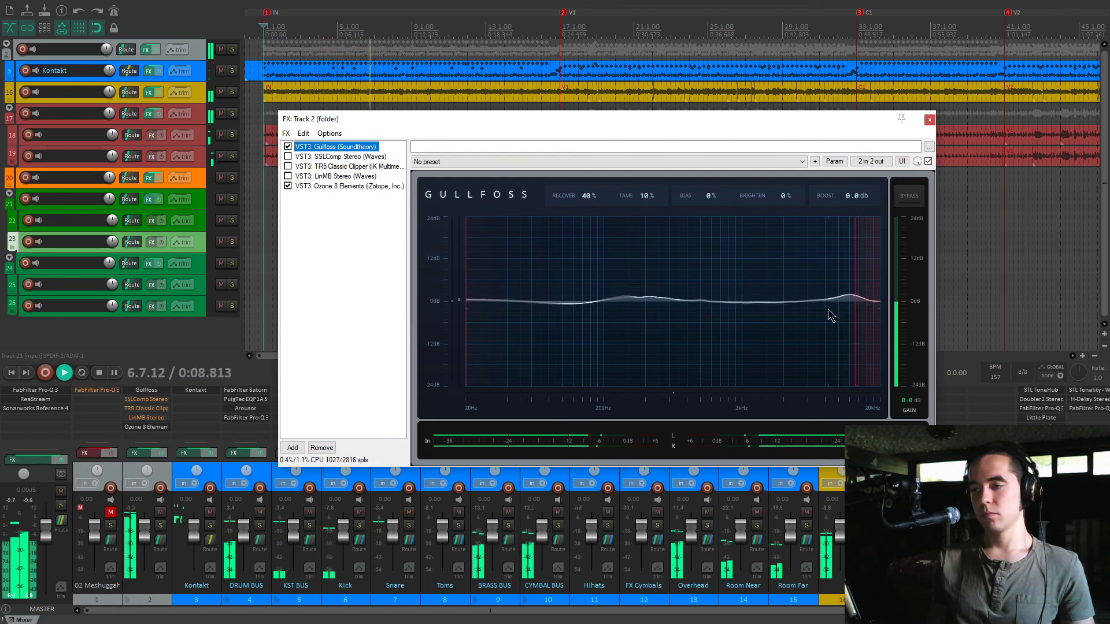
{"action": "key", "text": "space"}
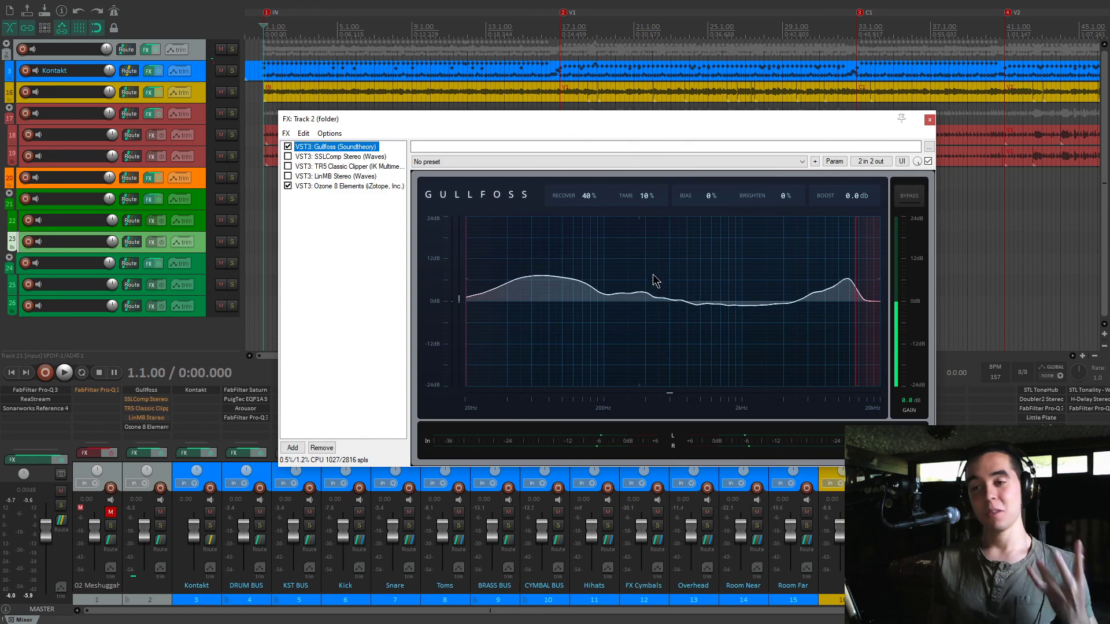
- Enable SSLComp Stereo in track 2's FX chain and bring its full compressor interface into view
{"action": "left_click", "coordinate": [319, 157]}
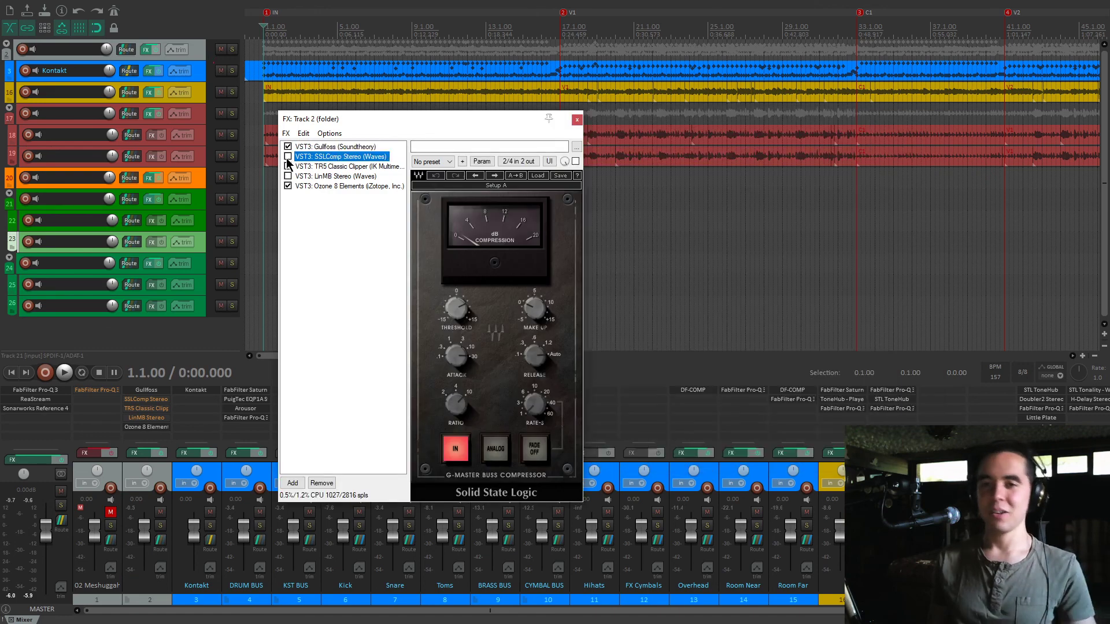
{"action": "left_click_drag", "start_coordinate": [391, 116], "coordinate": [547, 129]}
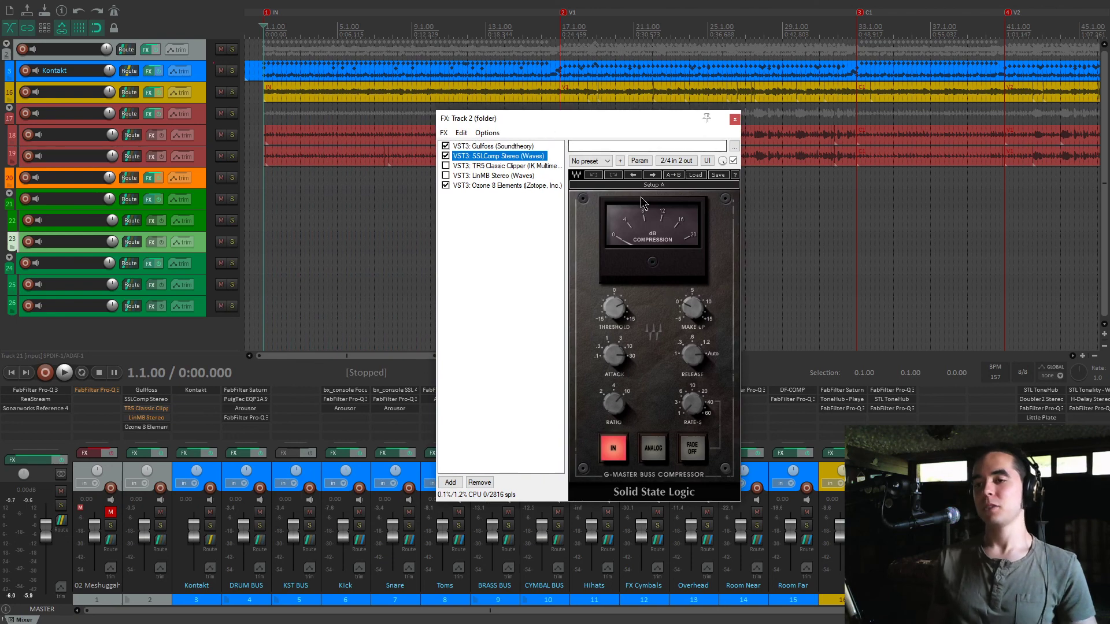
{"action": "left_click_drag", "start_coordinate": [635, 126], "coordinate": [628, 58]}
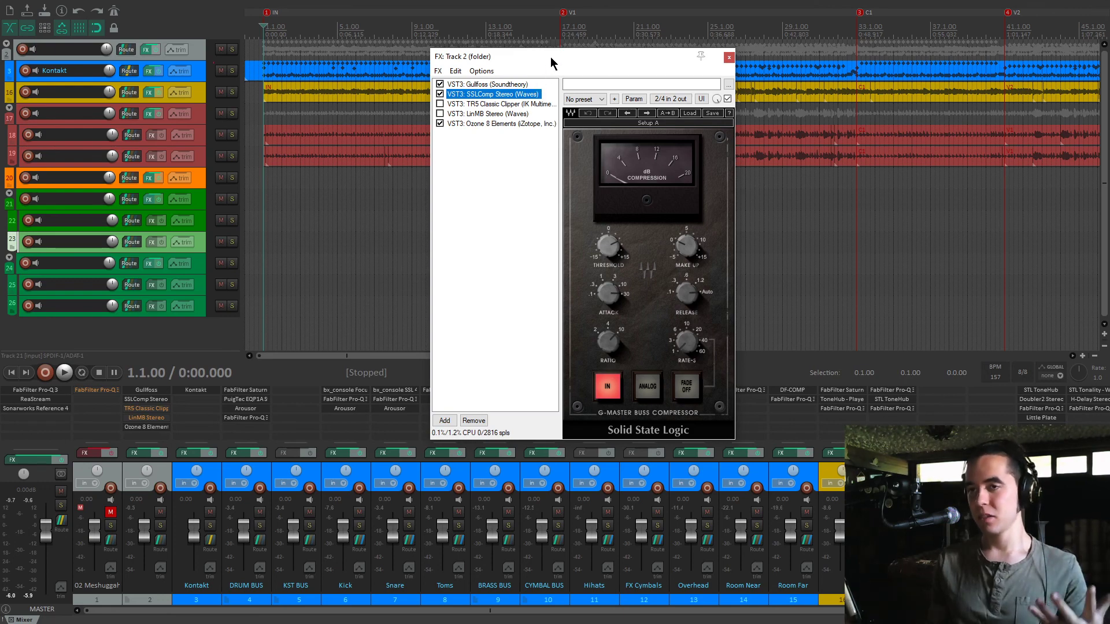
{"action": "left_click_drag", "start_coordinate": [552, 62], "coordinate": [548, 62]}
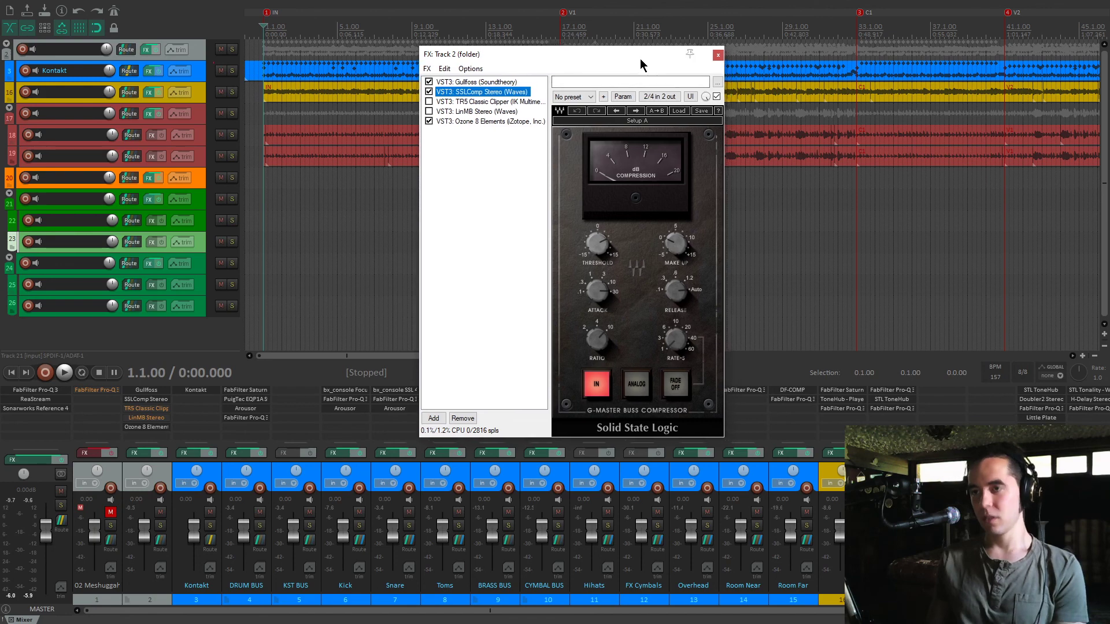
{"action": "left_click_drag", "start_coordinate": [645, 60], "coordinate": [638, 58]}
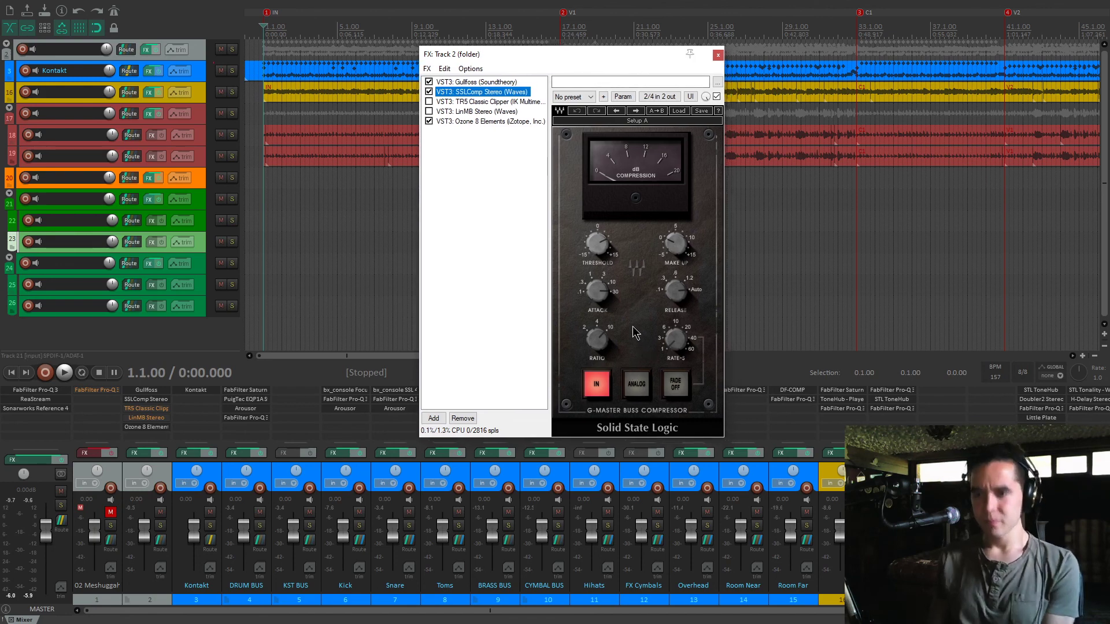
- Examine SSLComp Stereo's ratio, attack and release controls and audition the mix from the project start, toggling the compressor off and on
{"action": "left_click", "coordinate": [597, 340]}
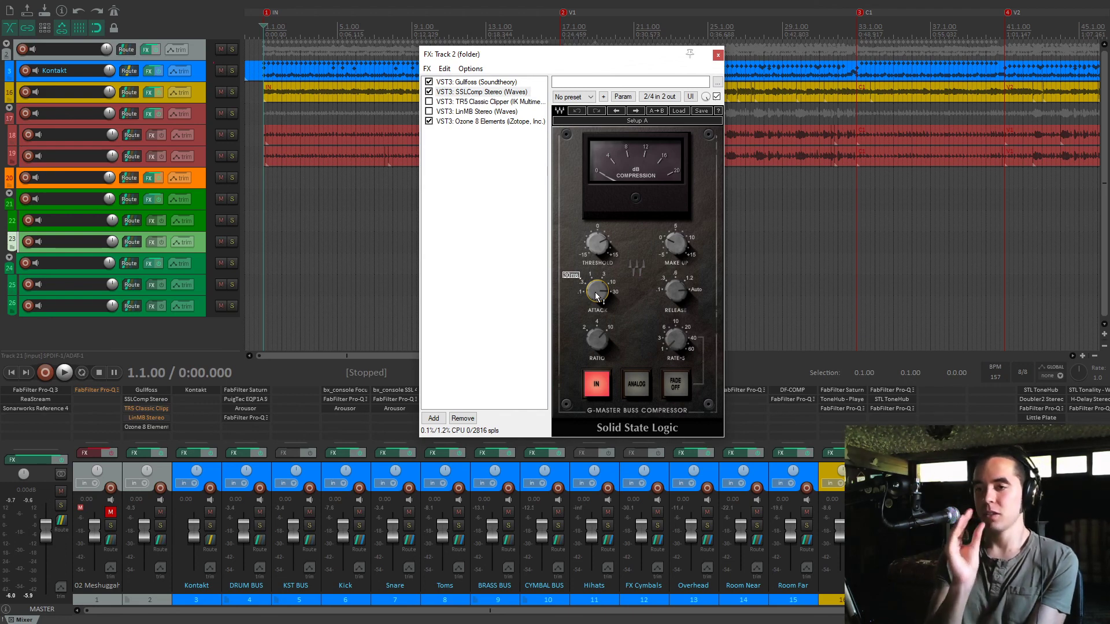
{"action": "mouse_move", "coordinate": [674, 288]}
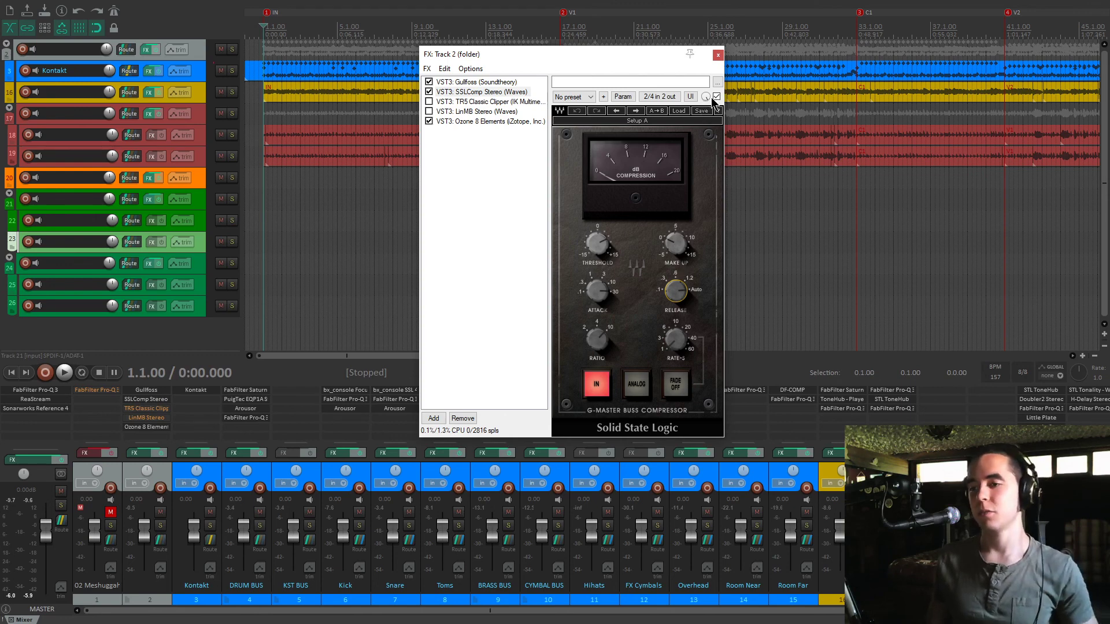
{"action": "key", "text": "space"}
{"action": "key", "text": "space"}
{"action": "left_click", "coordinate": [429, 92]}
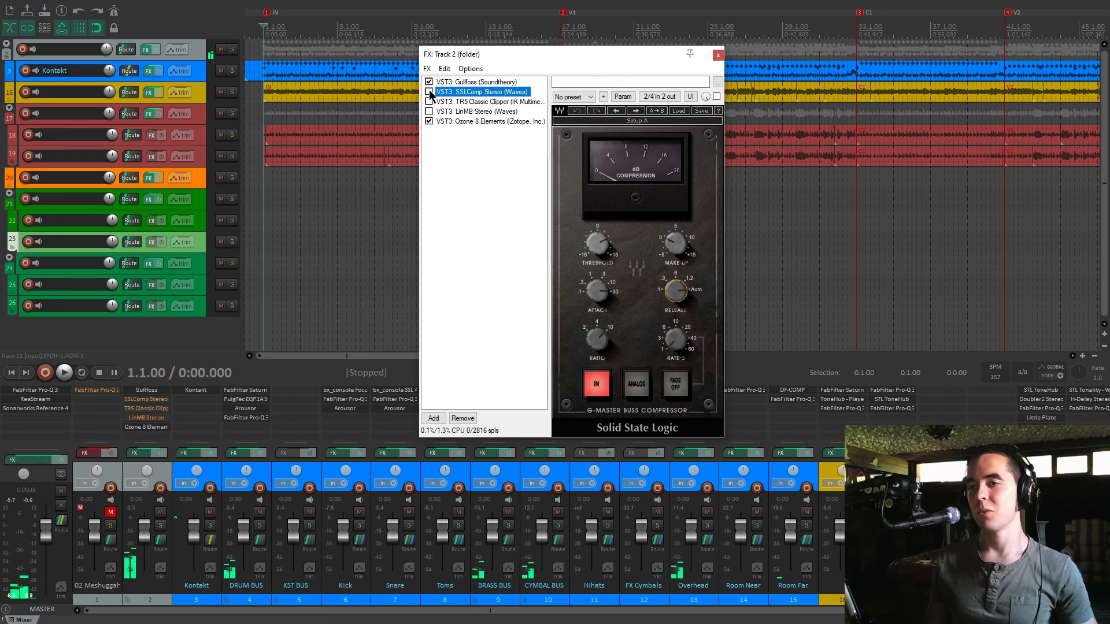
{"action": "left_click", "coordinate": [429, 91]}
{"action": "key", "text": "space"}
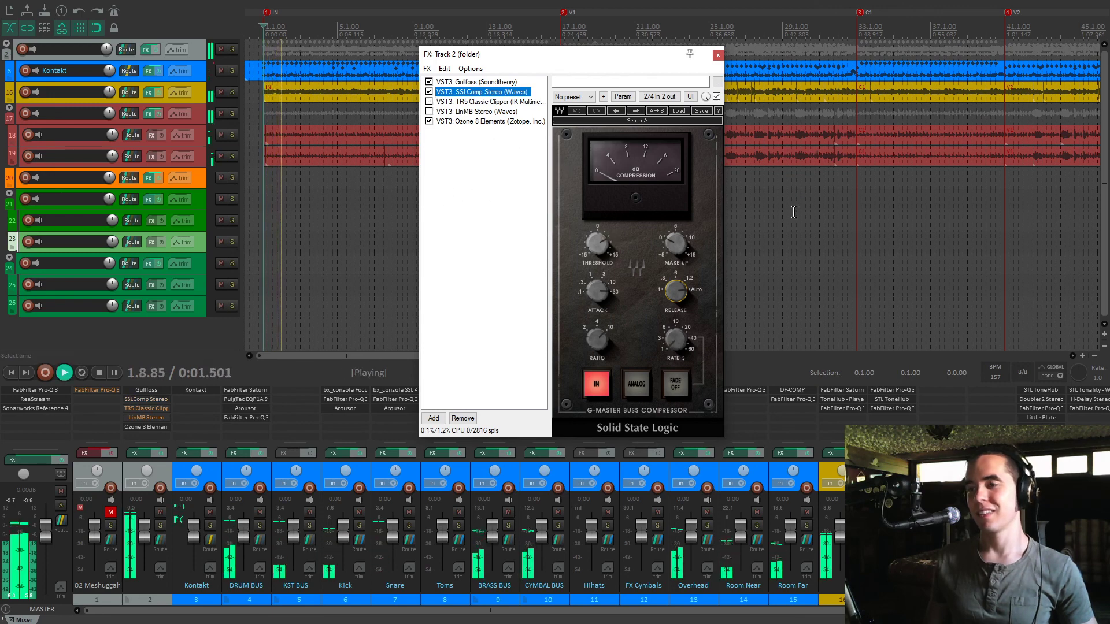
- Play from the SOLO marker while bypassing and re-enabling SSLComp Stereo to compare its effect, and stop playback
{"action": "key", "text": "7"}
{"action": "left_click", "coordinate": [716, 97]}
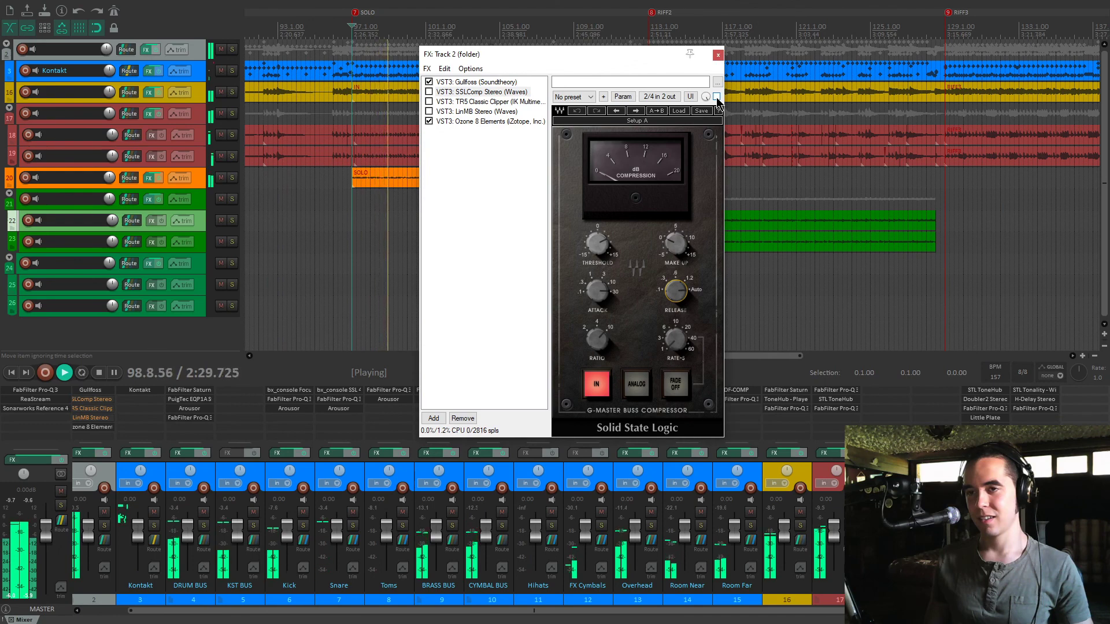
{"action": "left_click", "coordinate": [716, 97]}
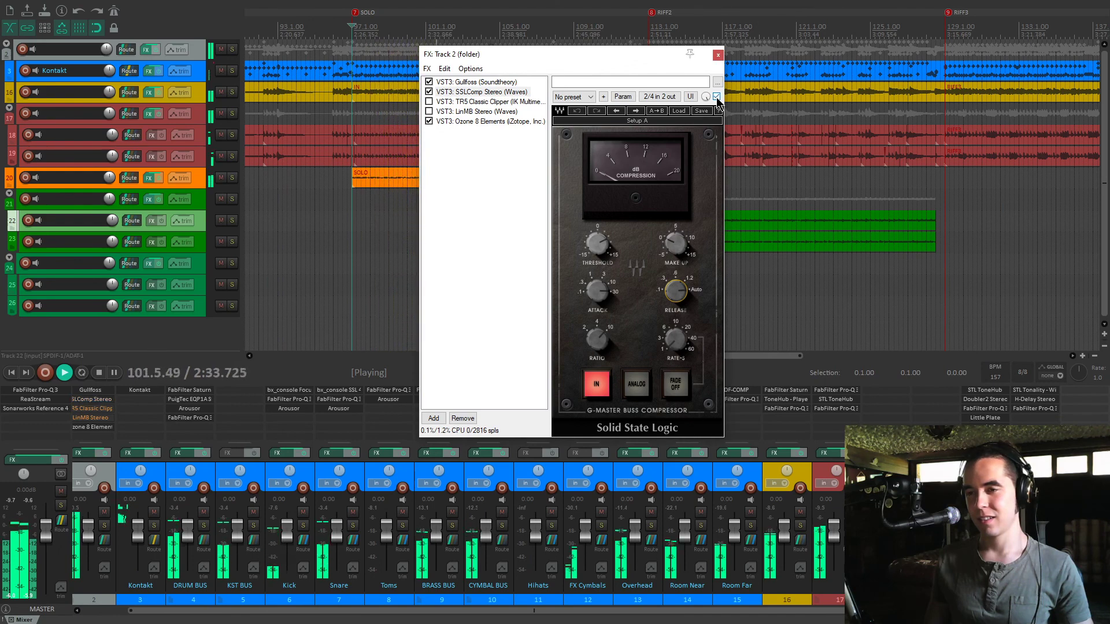
{"action": "key", "text": "space"}
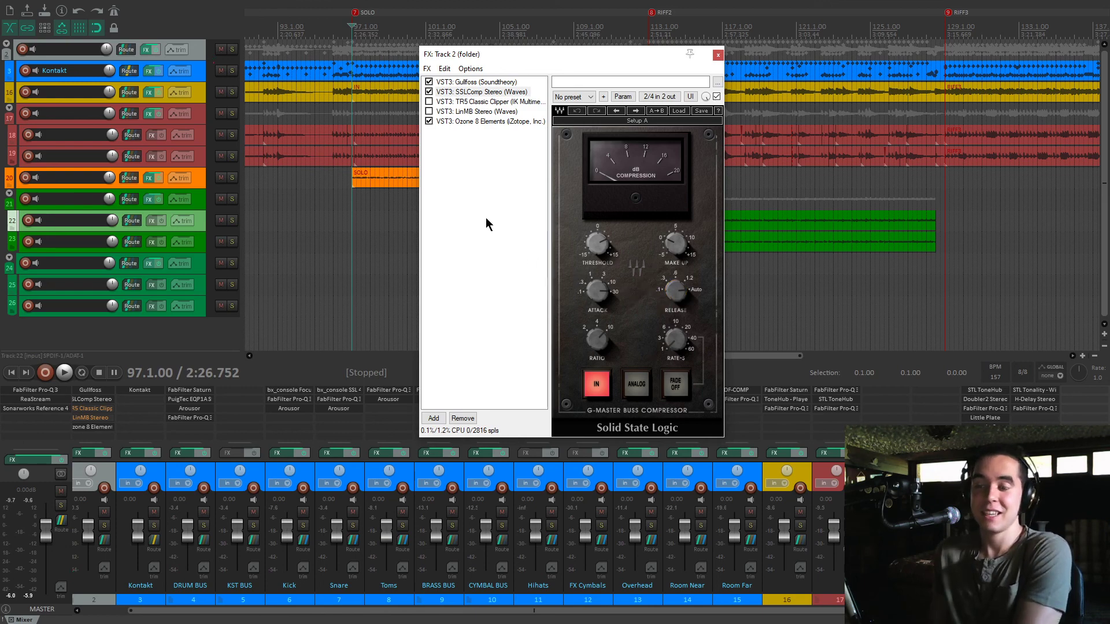
- Open TR5 Classic Clipper from track 2's FX chain in its own window, with the whole plugin in view and the chain window out of the way
{"action": "double_click", "coordinate": [470, 103]}
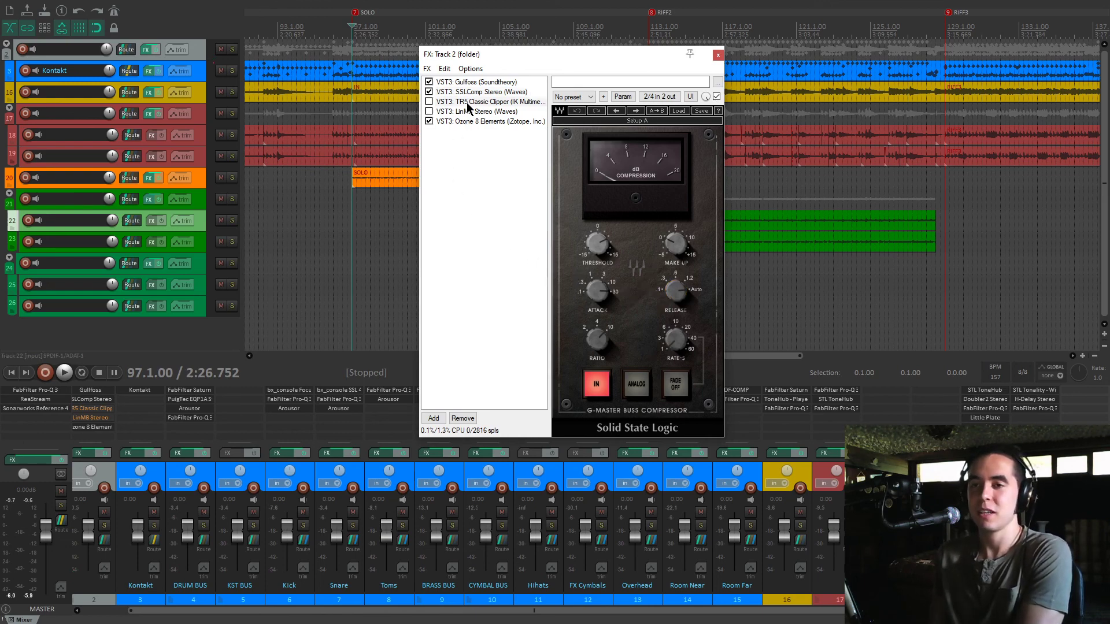
{"action": "left_click", "coordinate": [543, 55]}
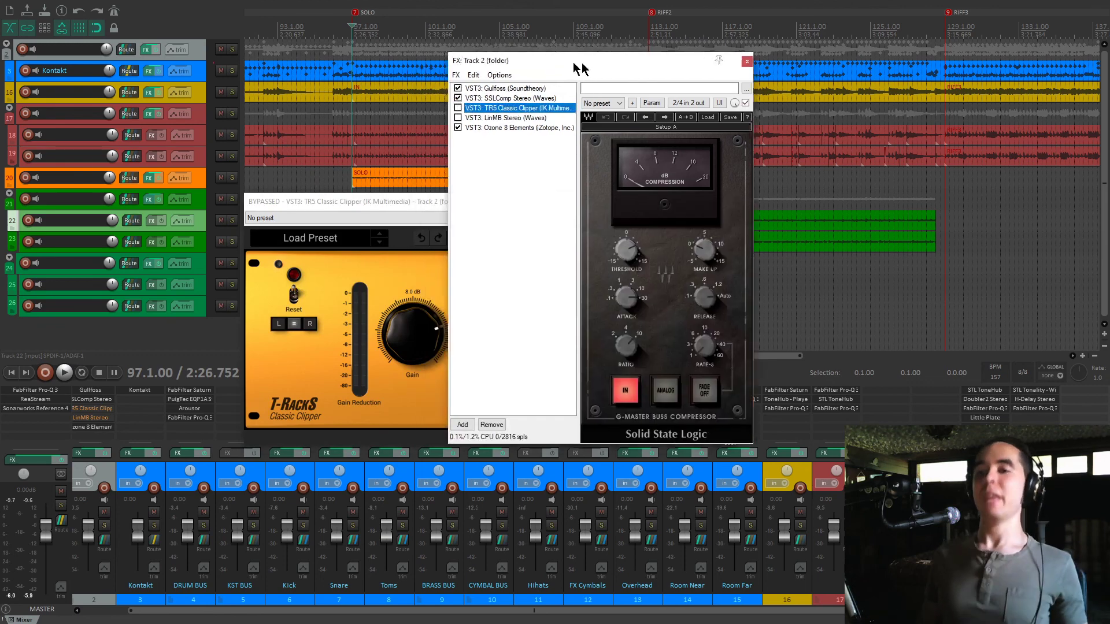
{"action": "left_click_drag", "start_coordinate": [543, 55], "coordinate": [585, 59]}
{"action": "left_click", "coordinate": [602, 188]}
{"action": "left_click_drag", "start_coordinate": [398, 202], "coordinate": [596, 221]}
- Return the edit cursor to the project start and reposition the Classic Clipper window over the arrangement
{"action": "scroll", "coordinate": [561, 203], "scroll_direction": "down", "scroll_amount": 5}
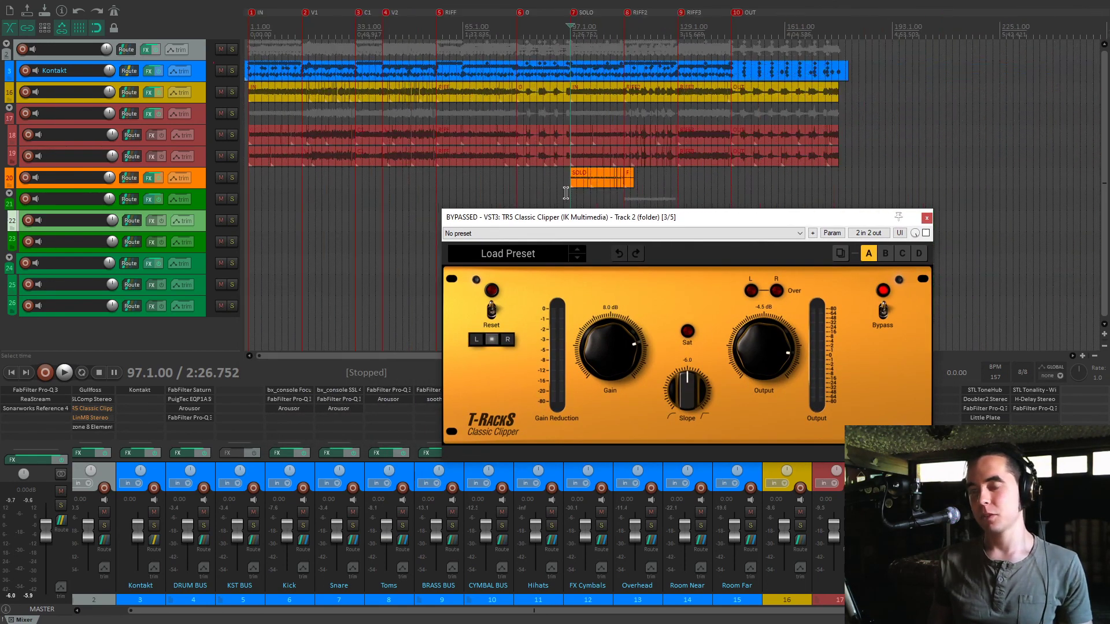
{"action": "scroll", "coordinate": [567, 192], "scroll_direction": "up", "scroll_amount": 2}
{"action": "left_click", "coordinate": [581, 193]}
{"action": "key", "text": "Home"}
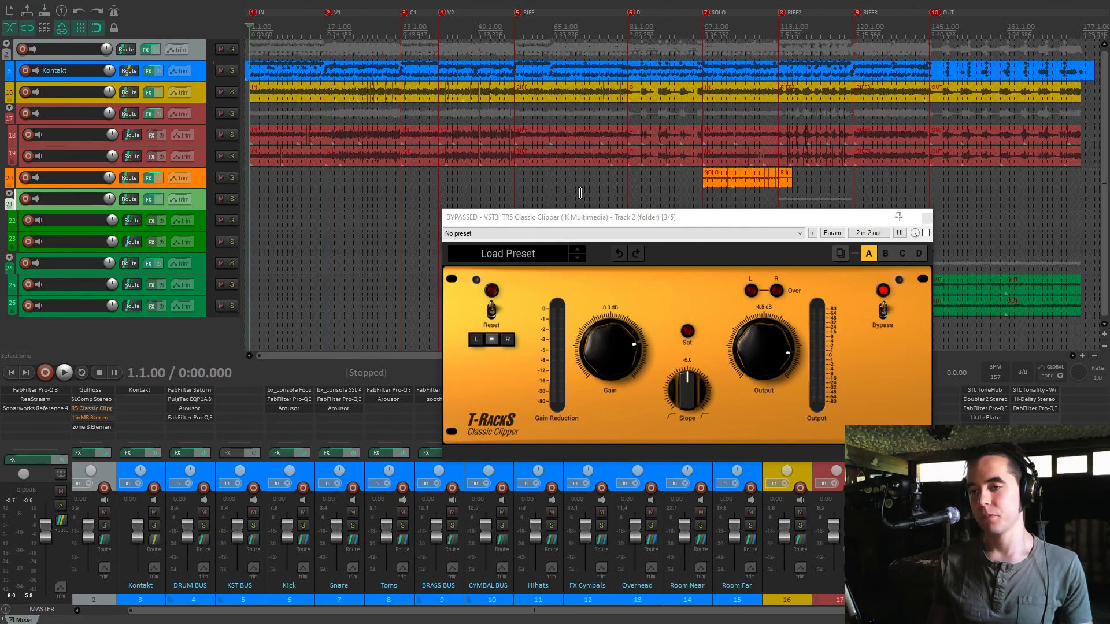
{"action": "left_click", "coordinate": [573, 223]}
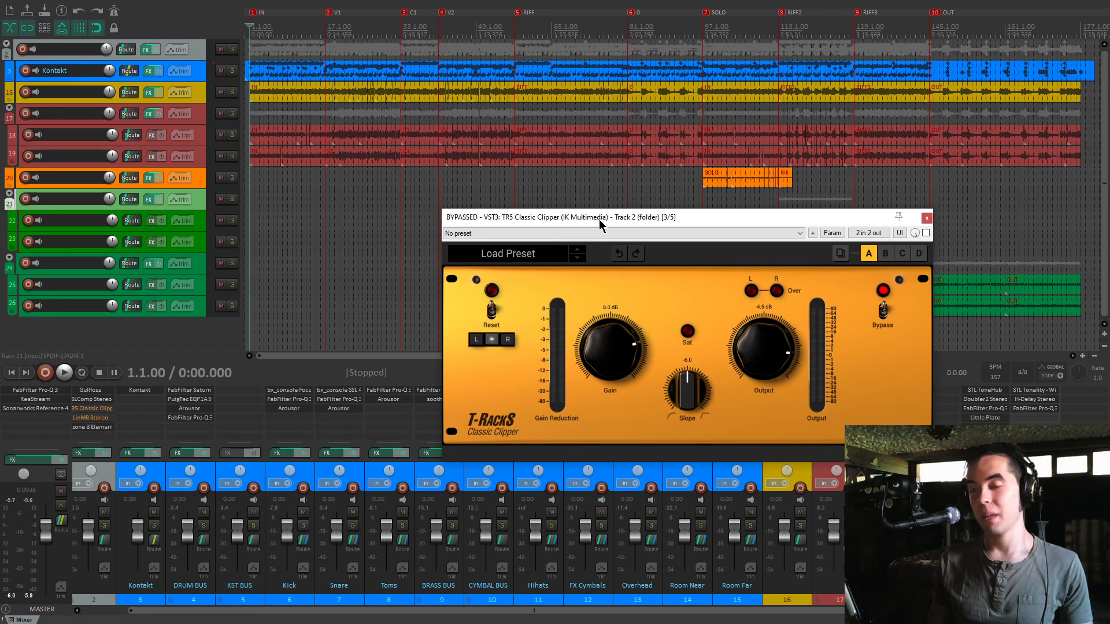
{"action": "left_click_drag", "start_coordinate": [692, 216], "coordinate": [518, 212]}
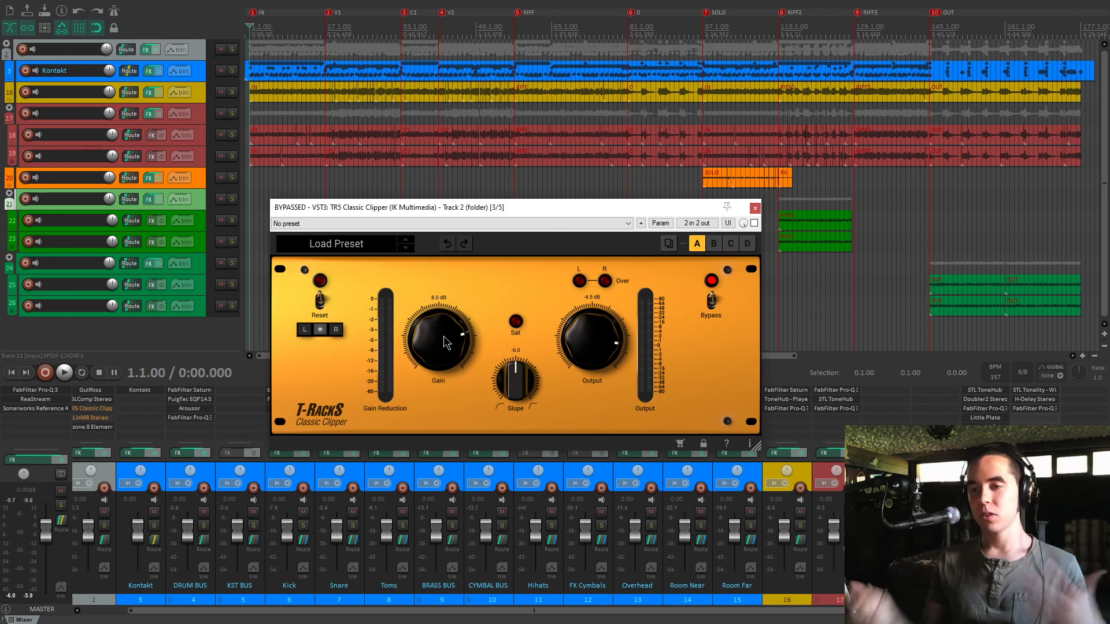
{"action": "left_click_drag", "start_coordinate": [417, 207], "coordinate": [448, 202]}
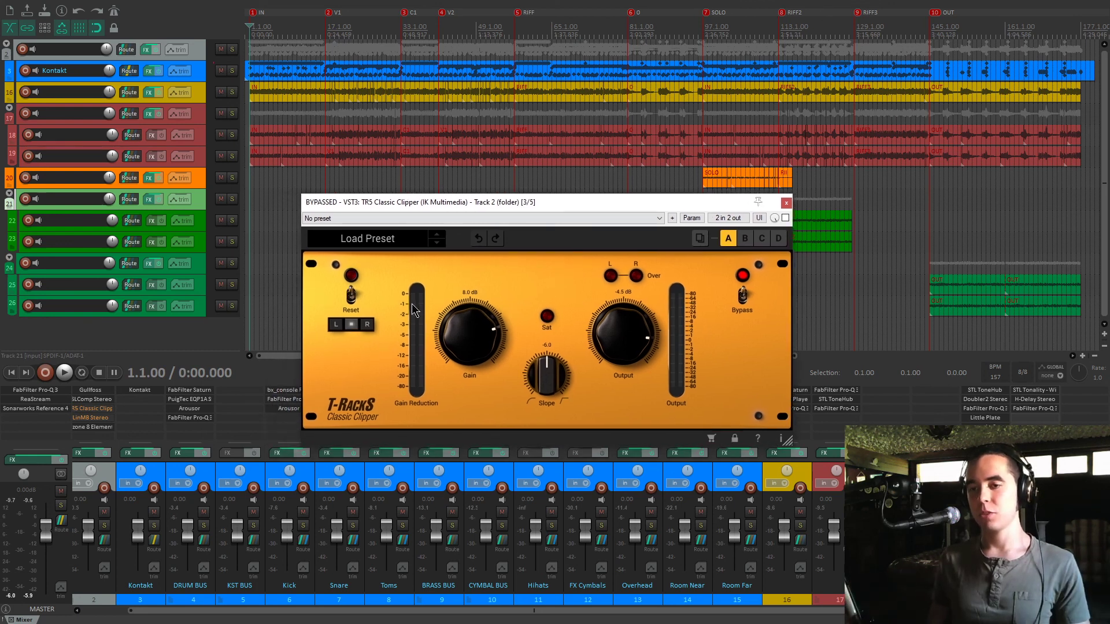
- Play the mix from the project start and enable TR5 Classic Clipper on track 2 to audition it
{"action": "key", "text": "space"}
{"action": "key", "text": "space"}
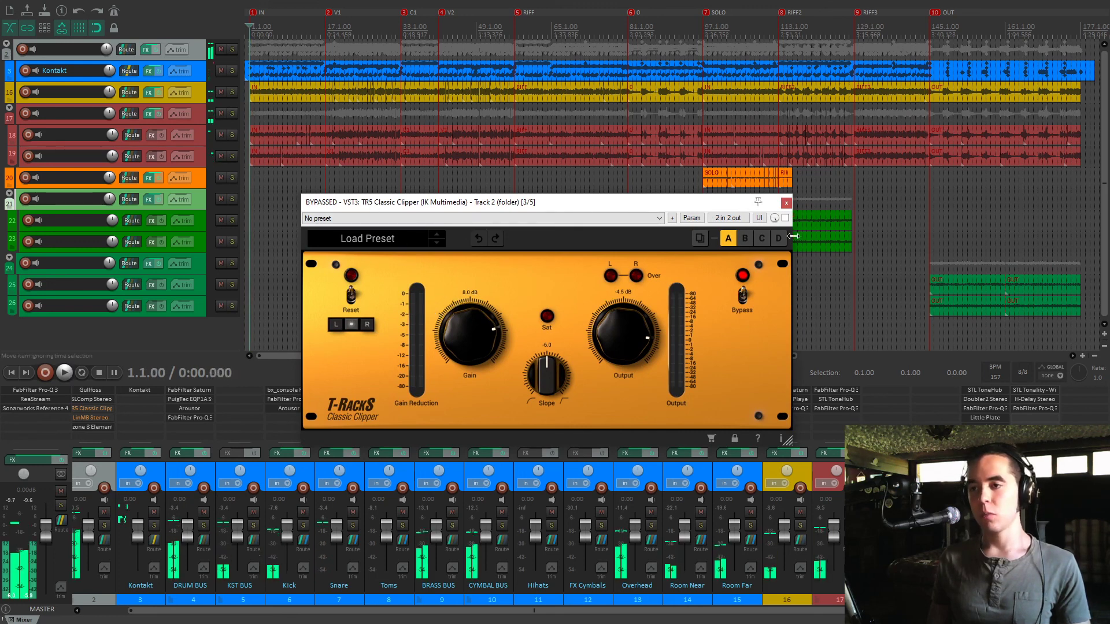
{"action": "left_click", "coordinate": [785, 217]}
{"action": "key", "text": "space"}
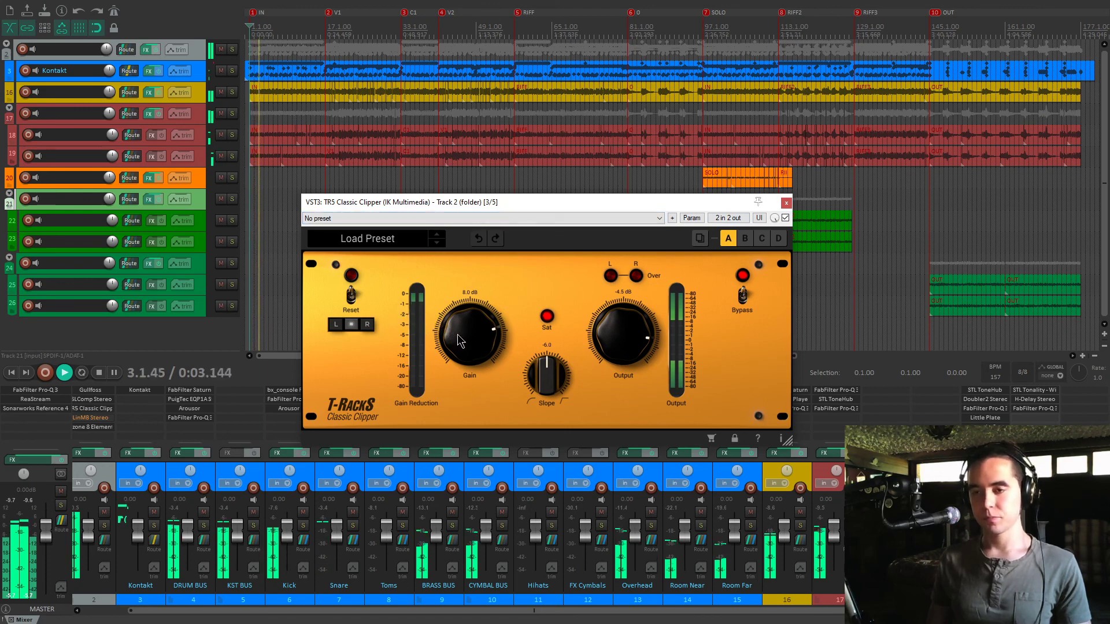
- Try raising the Classic Clipper's gain to 10.9 dB during playback and return it to 8.0 dB
{"action": "left_click_drag", "start_coordinate": [457, 340], "coordinate": [485, 298]}
{"action": "left_click_drag", "start_coordinate": [493, 304], "coordinate": [462, 331]}
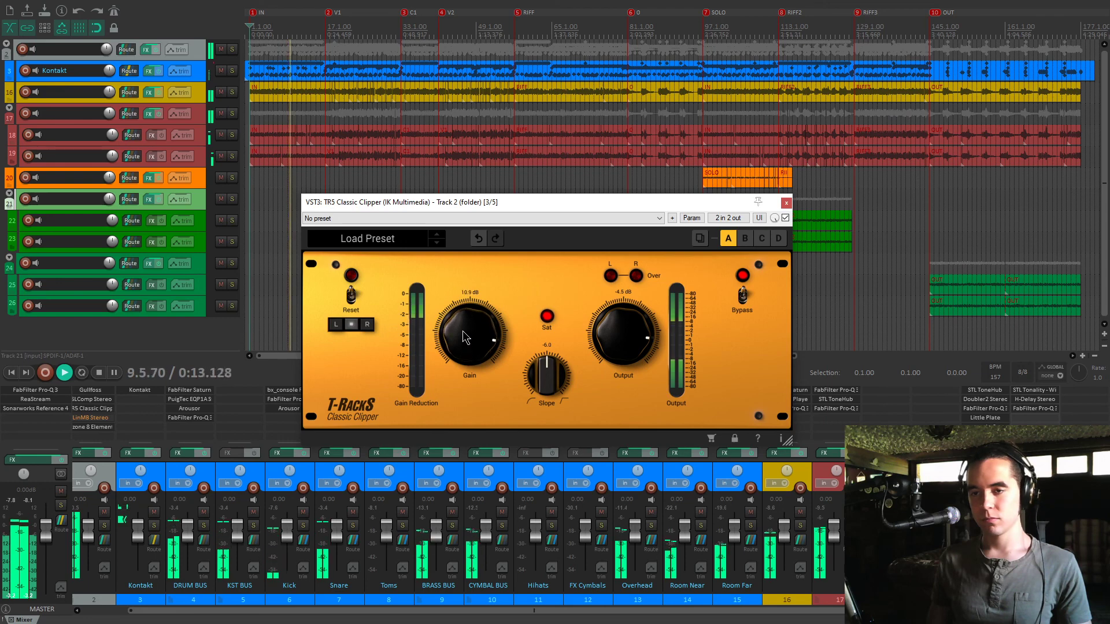
{"action": "scroll", "coordinate": [462, 331], "scroll_direction": "down", "scroll_amount": 3}
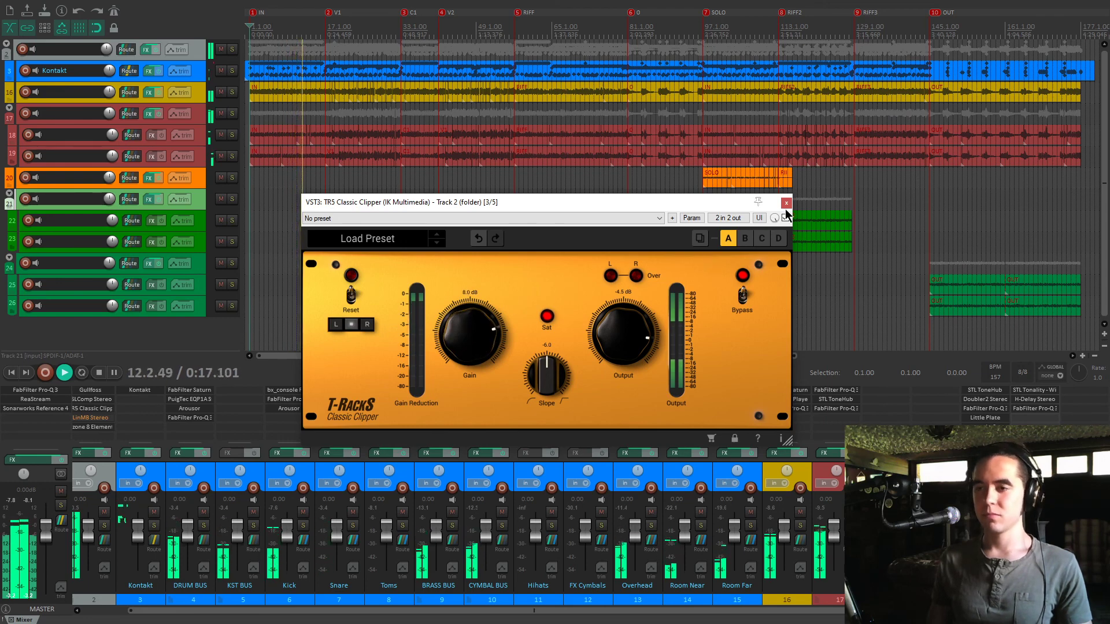
- Close the Classic Clipper, stop playback, and open and enable LinMB Stereo on track 2
{"action": "key", "text": "Escape"}
{"action": "key", "text": "space"}
{"action": "scroll", "coordinate": [258, 467], "scroll_direction": "left", "scroll_amount": 2}
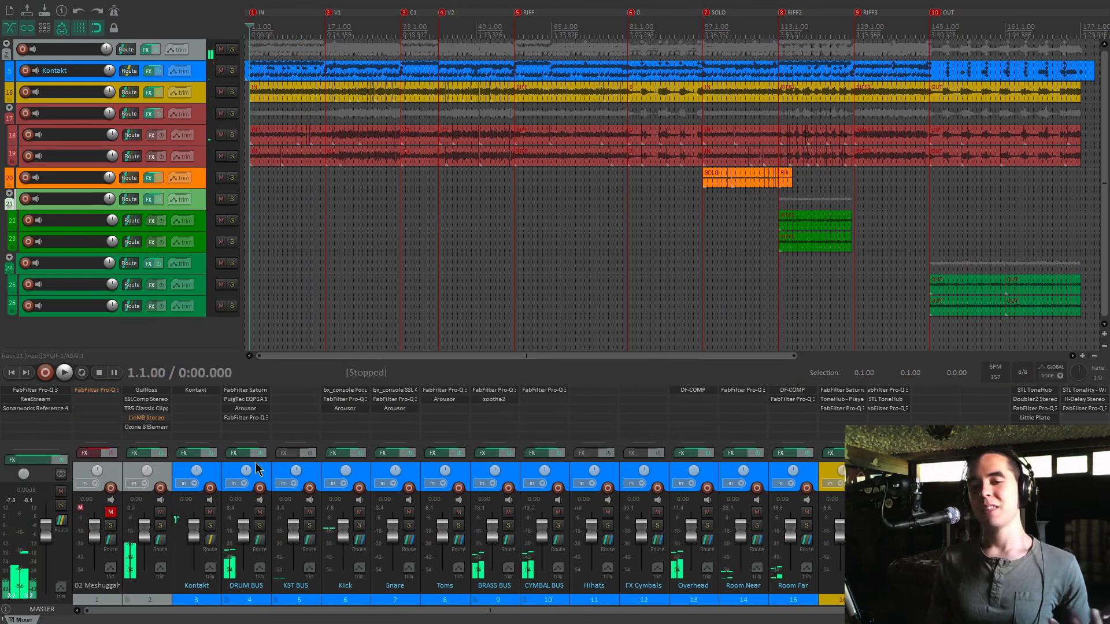
{"action": "left_click", "coordinate": [152, 419]}
{"action": "left_click_drag", "start_coordinate": [256, 45], "coordinate": [518, 126]}
{"action": "left_click", "coordinate": [671, 138]}
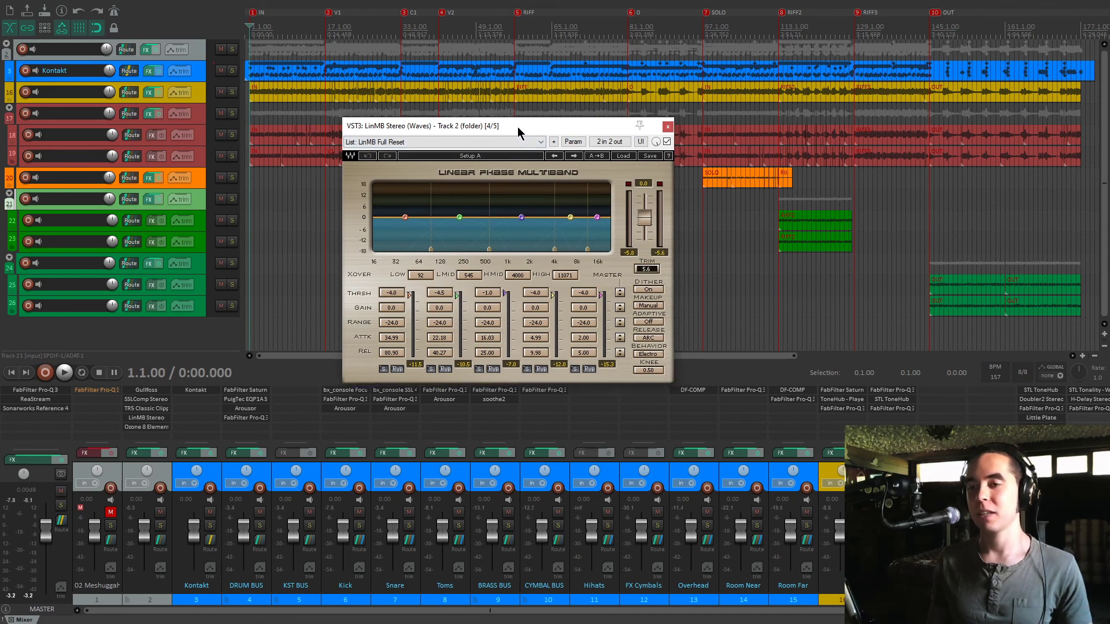
- Audition LinMB Stereo on the mix from the project start, trying a low-mid threshold of -4.7 and restoring it to -4.5
{"action": "key", "text": "space"}
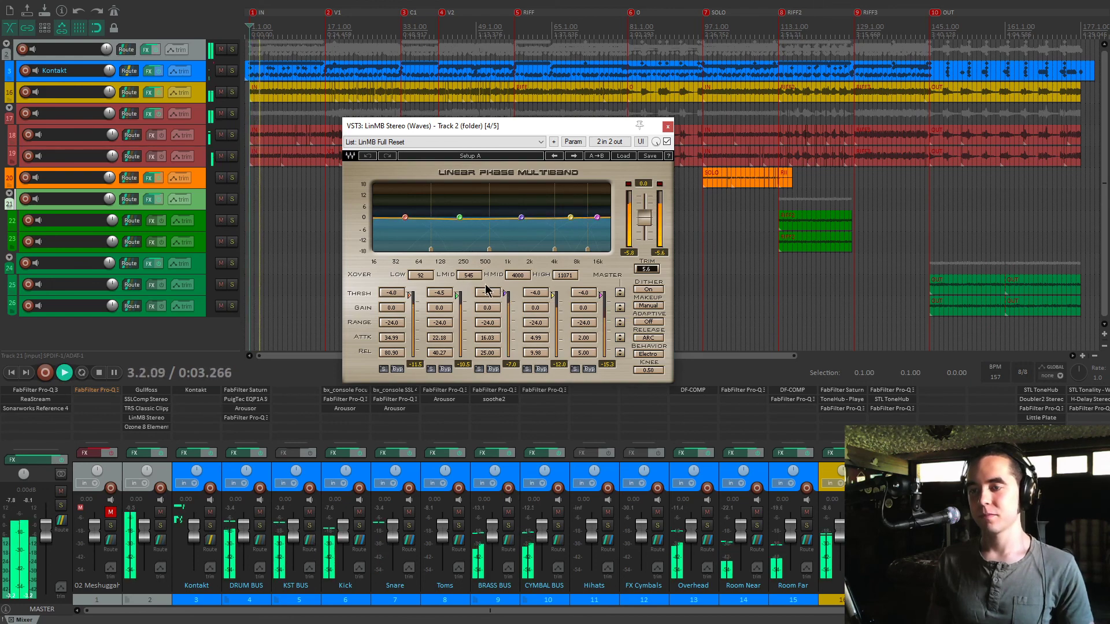
{"action": "key", "text": "space"}
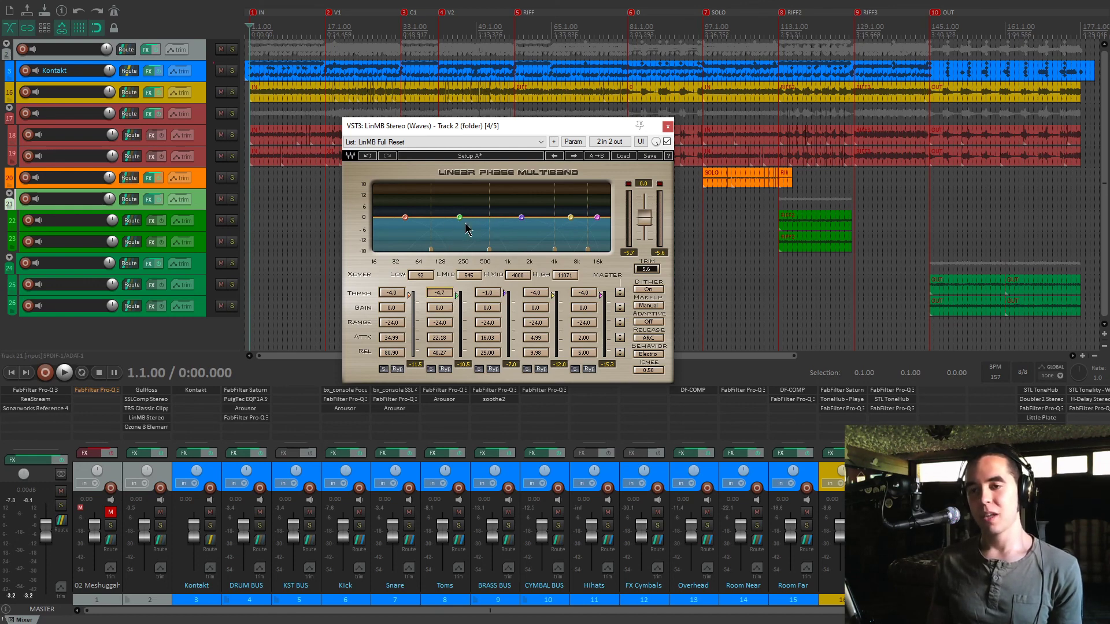
{"action": "key", "text": "space"}
{"action": "mouse_move", "coordinate": [449, 298]}
{"action": "left_mouse_down"}
{"action": "mouse_move", "coordinate": [449, 341]}
{"action": "mouse_move", "coordinate": [450, 298]}
{"action": "left_mouse_up"}
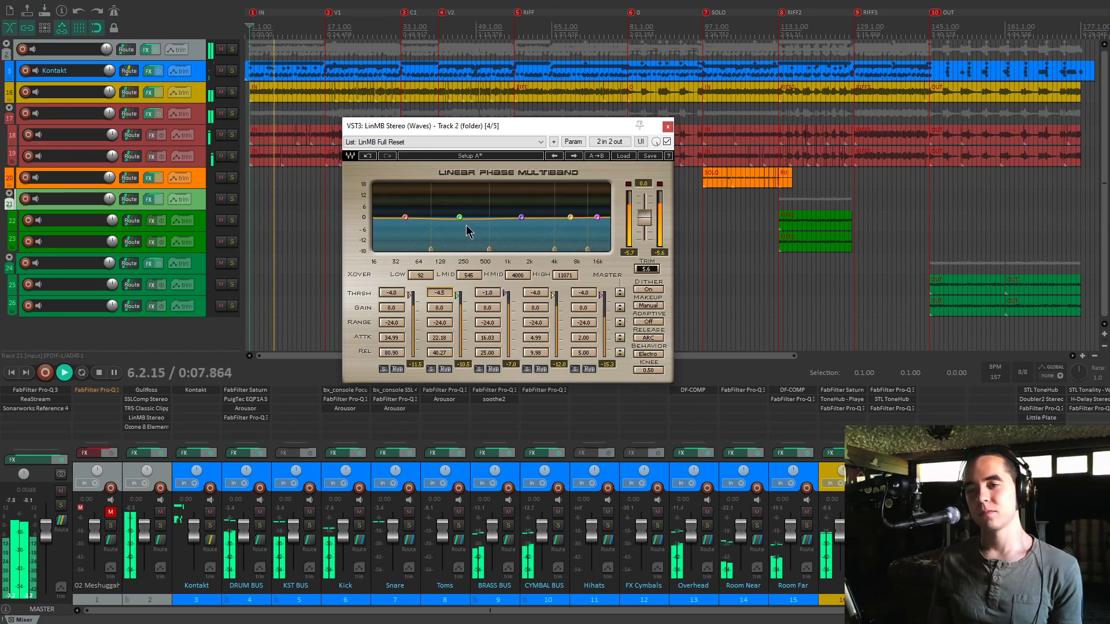
{"action": "key", "text": "space"}
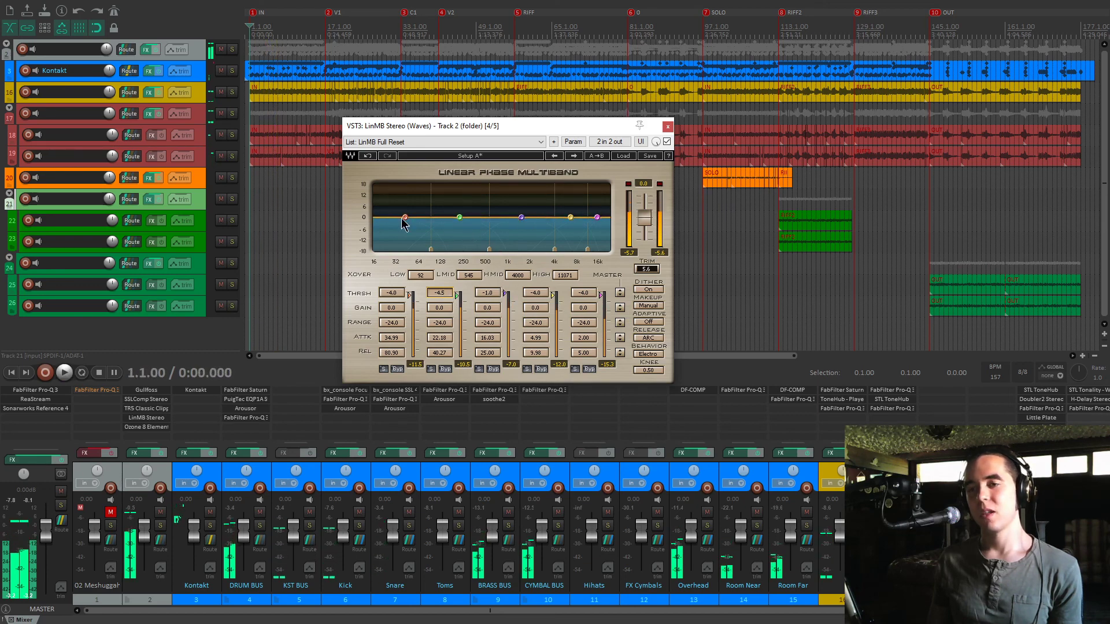
- Close LinMB Stereo, open Ozone 8 Elements on track 2 and play the mix to audition its Maximizer
{"action": "left_click_drag", "start_coordinate": [532, 126], "coordinate": [537, 134]}
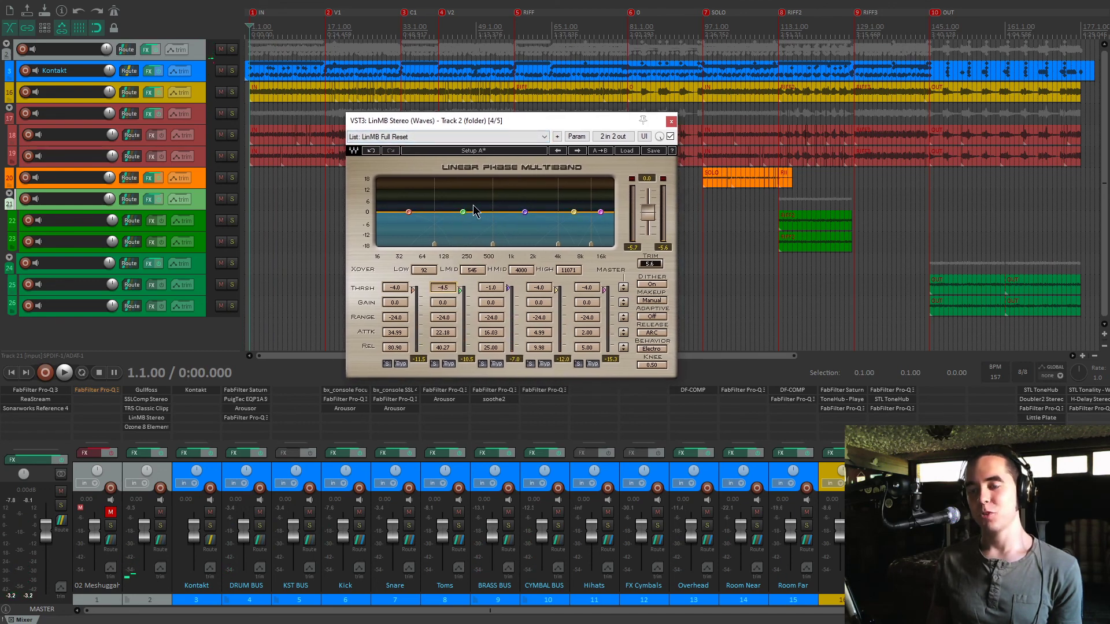
{"action": "left_click_drag", "start_coordinate": [611, 129], "coordinate": [623, 129]}
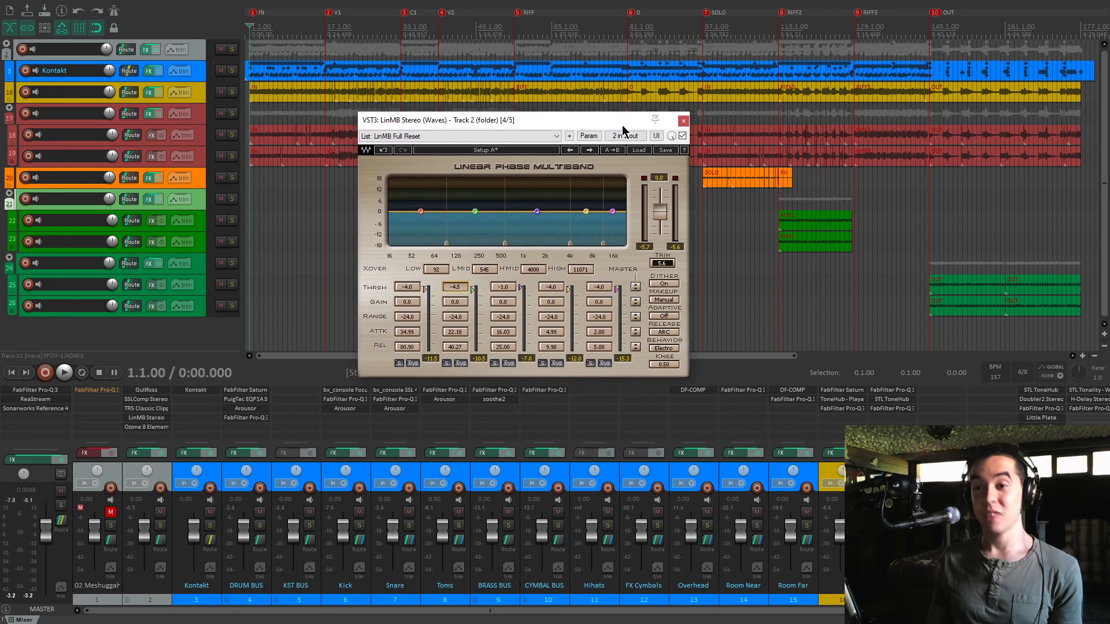
{"action": "left_click", "coordinate": [683, 121]}
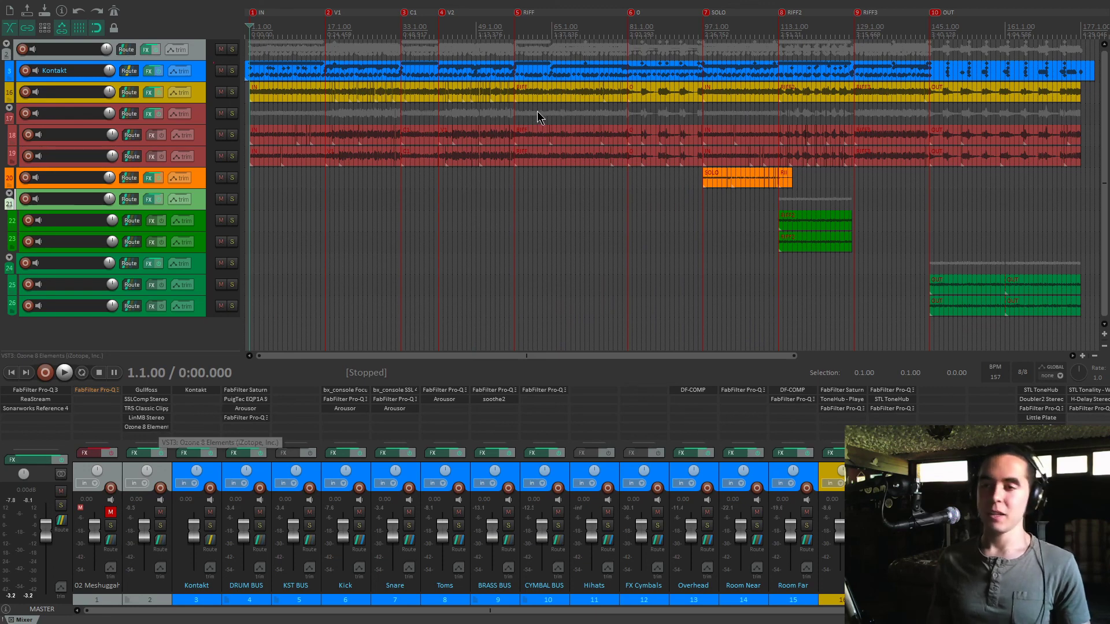
{"action": "key", "text": "space"}
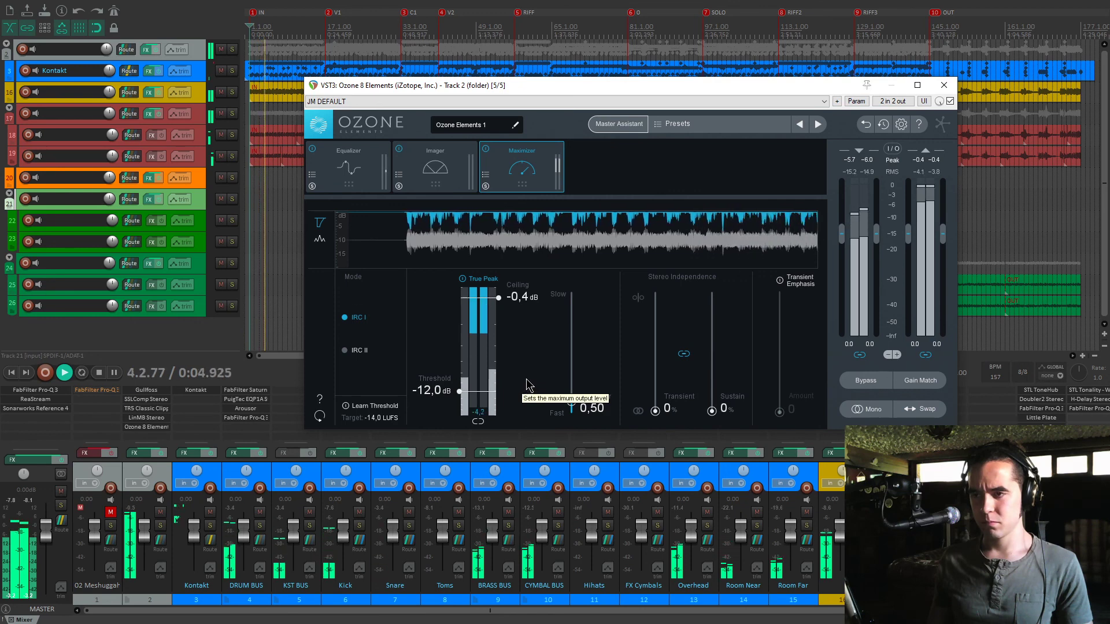
{"action": "key", "text": "space"}
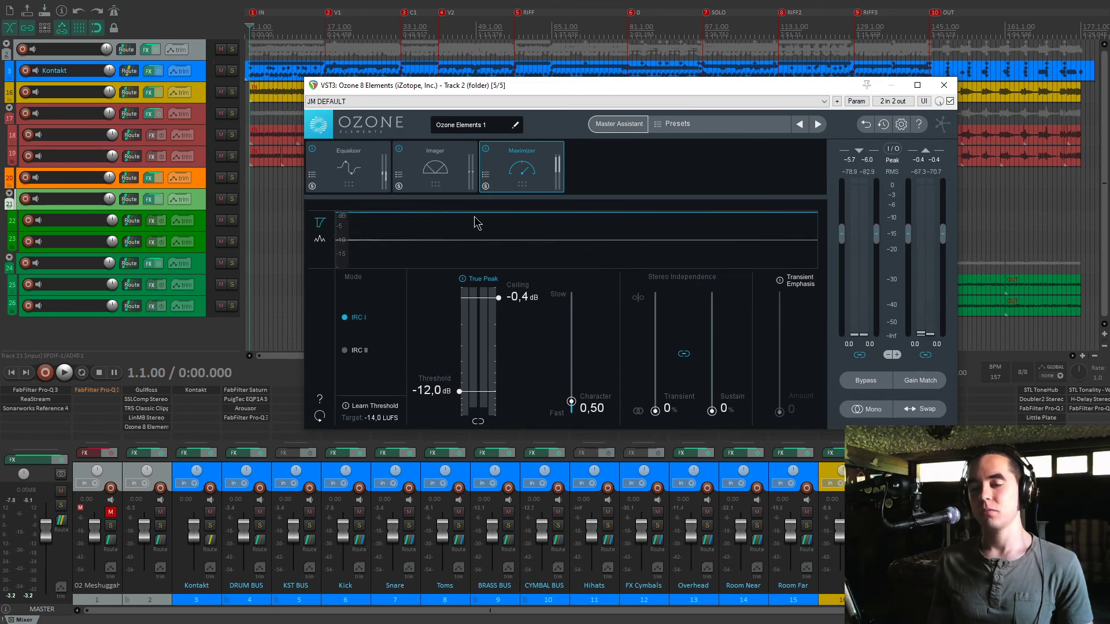
{"action": "left_click_drag", "start_coordinate": [524, 93], "coordinate": [531, 110]}
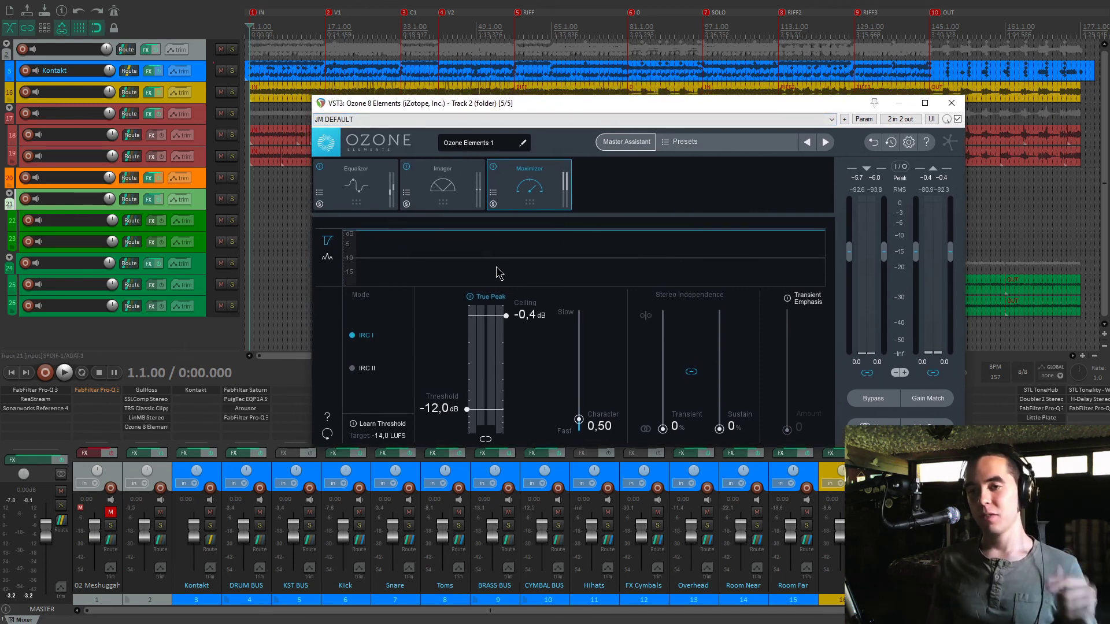
- Reopen TR5 Classic Clipper to review its role ahead of the limiter, close it and return to Ozone's Maximizer settings
{"action": "double_click", "coordinate": [147, 408]}
{"action": "left_click_drag", "start_coordinate": [579, 203], "coordinate": [570, 200]}
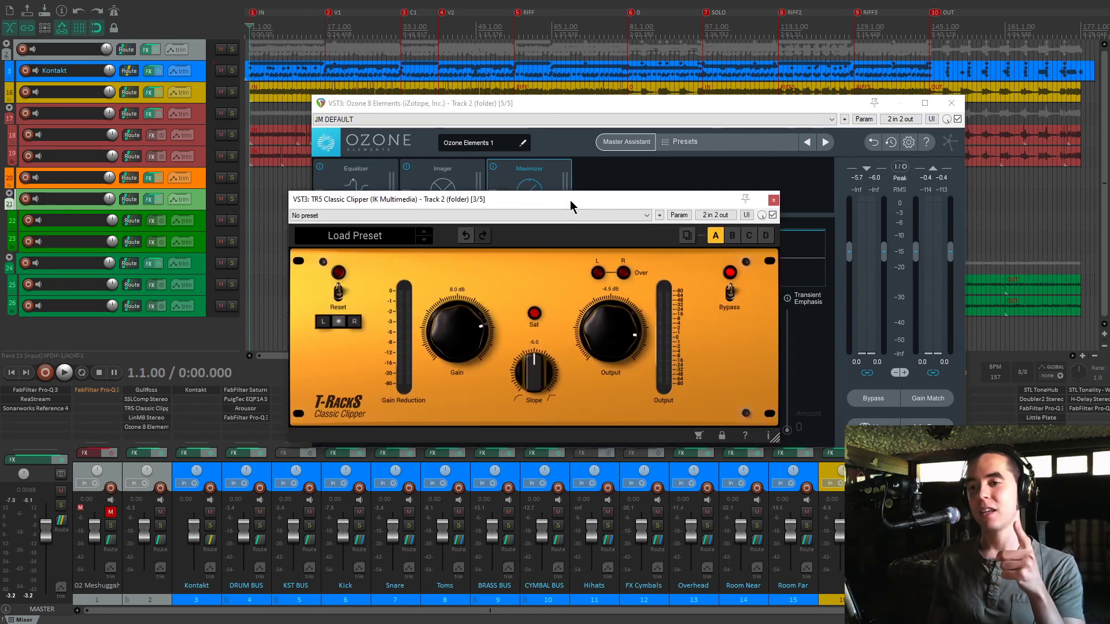
{"action": "left_click", "coordinate": [774, 200]}
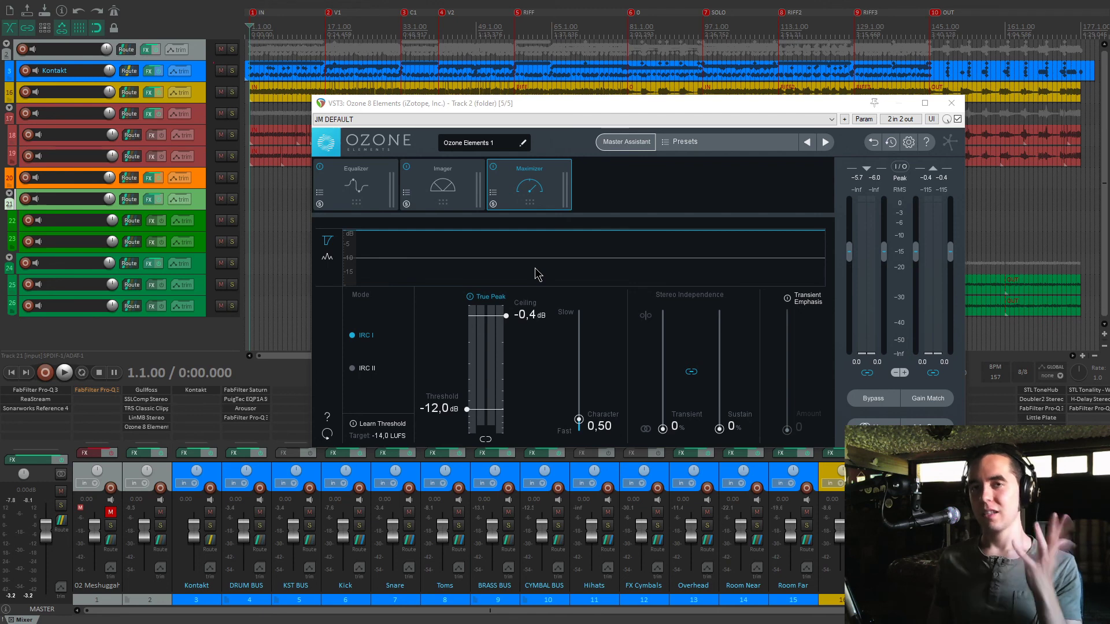
{"action": "left_click_drag", "start_coordinate": [564, 105], "coordinate": [560, 106]}
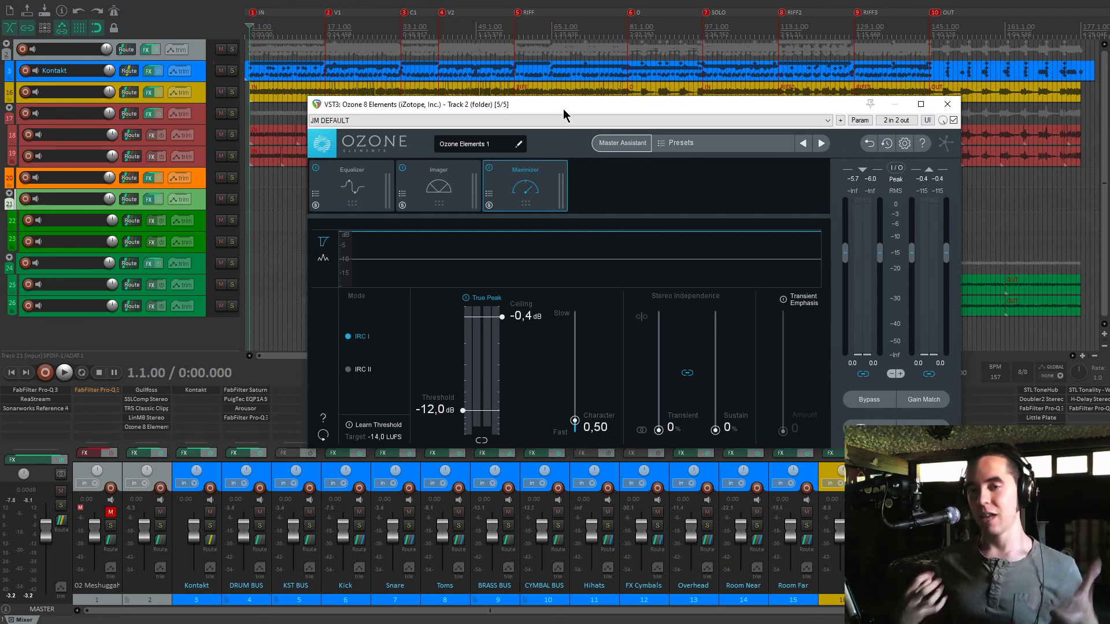
{"action": "left_click_drag", "start_coordinate": [553, 102], "coordinate": [551, 108]}
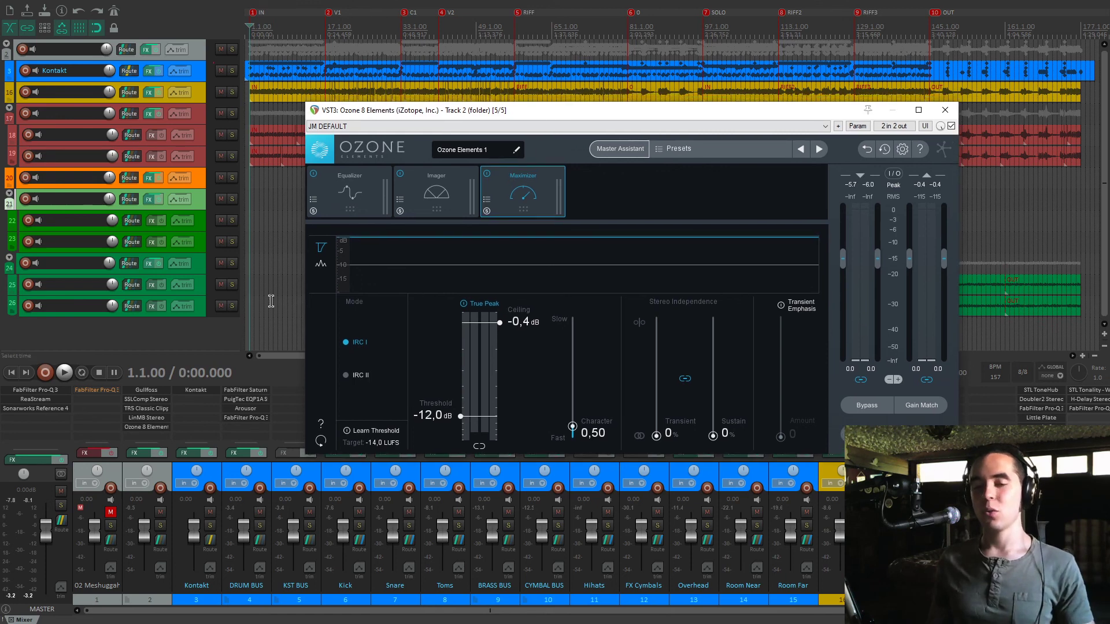
- Place TR5 Classic Clipper beside Ozone 8 Elements to view both together, and close both plugin windows
{"action": "left_click", "coordinate": [154, 410]}
{"action": "left_click_drag", "start_coordinate": [511, 200], "coordinate": [354, 220]}
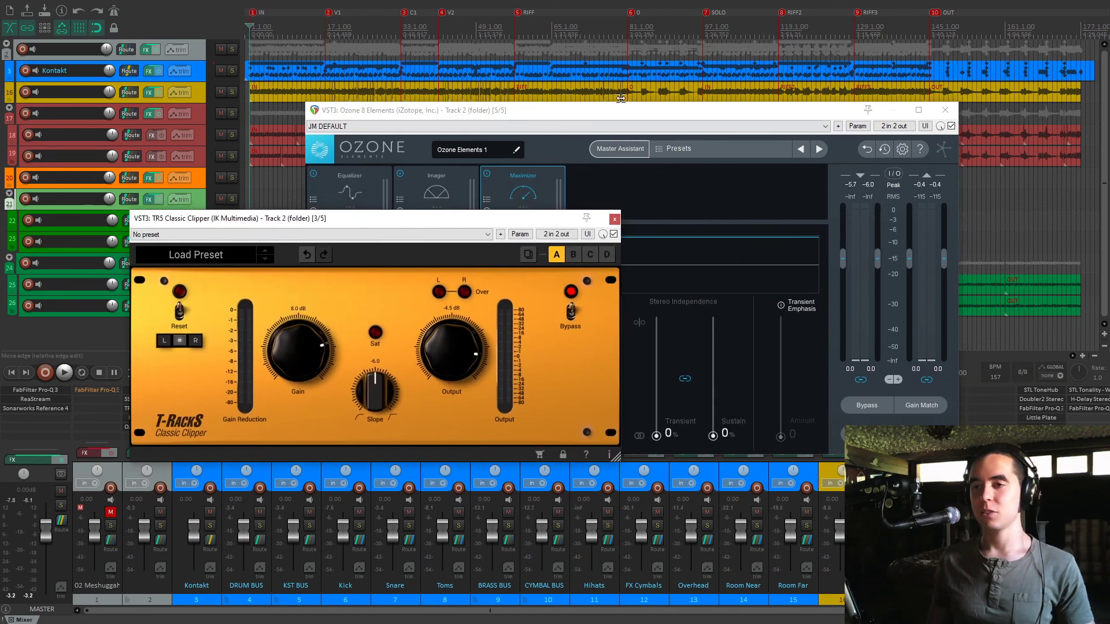
{"action": "left_click_drag", "start_coordinate": [626, 110], "coordinate": [665, 105]}
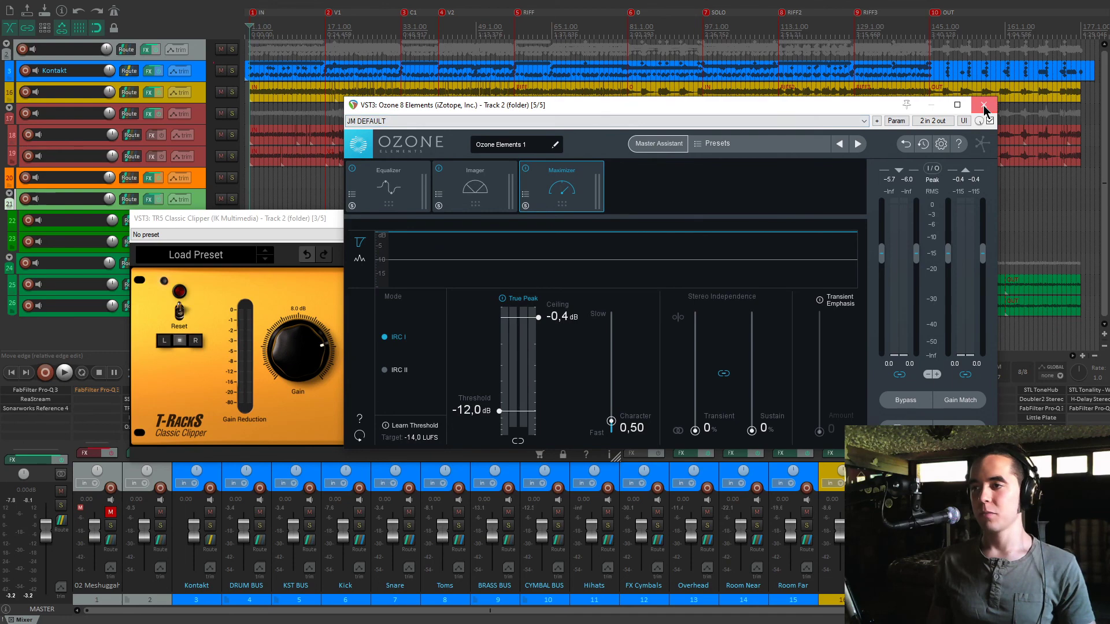
{"action": "left_click", "coordinate": [984, 105]}
{"action": "left_click", "coordinate": [610, 216]}
{"action": "scroll", "coordinate": [402, 263], "scroll_direction": "up", "scroll_amount": 2}
{"action": "scroll", "coordinate": [402, 263], "scroll_direction": "up", "scroll_amount": 3}
{"action": "scroll", "coordinate": [402, 261], "scroll_direction": "down", "scroll_amount": 2}
{"action": "scroll", "coordinate": [351, 253], "scroll_direction": "down", "scroll_amount": 6}
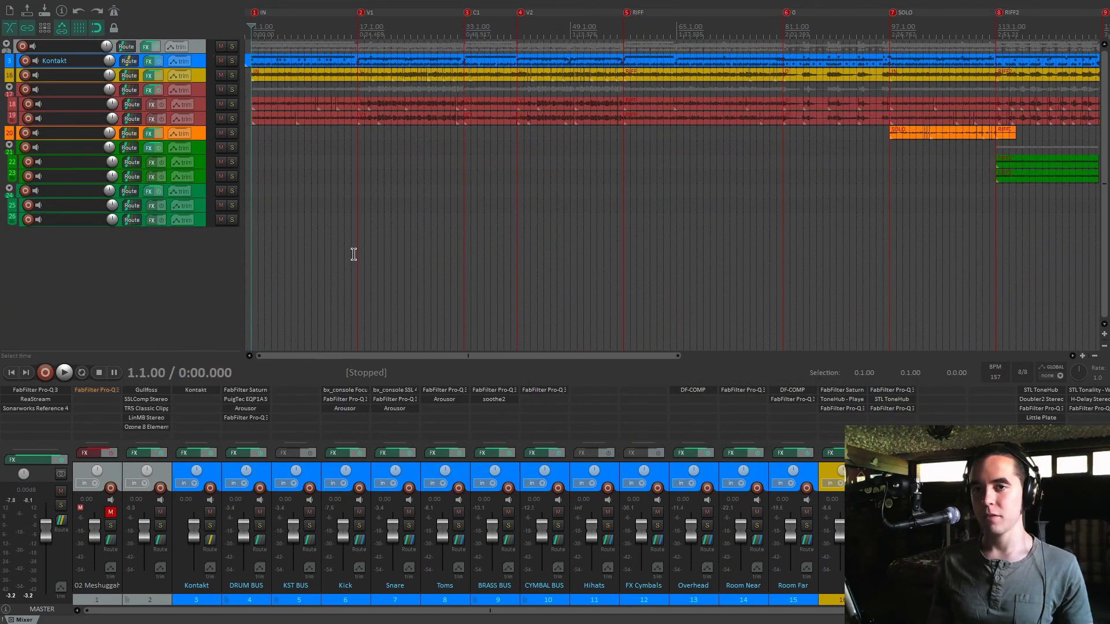
{"action": "scroll", "coordinate": [352, 252], "scroll_direction": "up", "scroll_amount": 2}
{"action": "scroll", "coordinate": [356, 256], "scroll_direction": "down", "scroll_amount": 1}
{"action": "scroll", "coordinate": [357, 256], "scroll_direction": "up", "scroll_amount": 1}
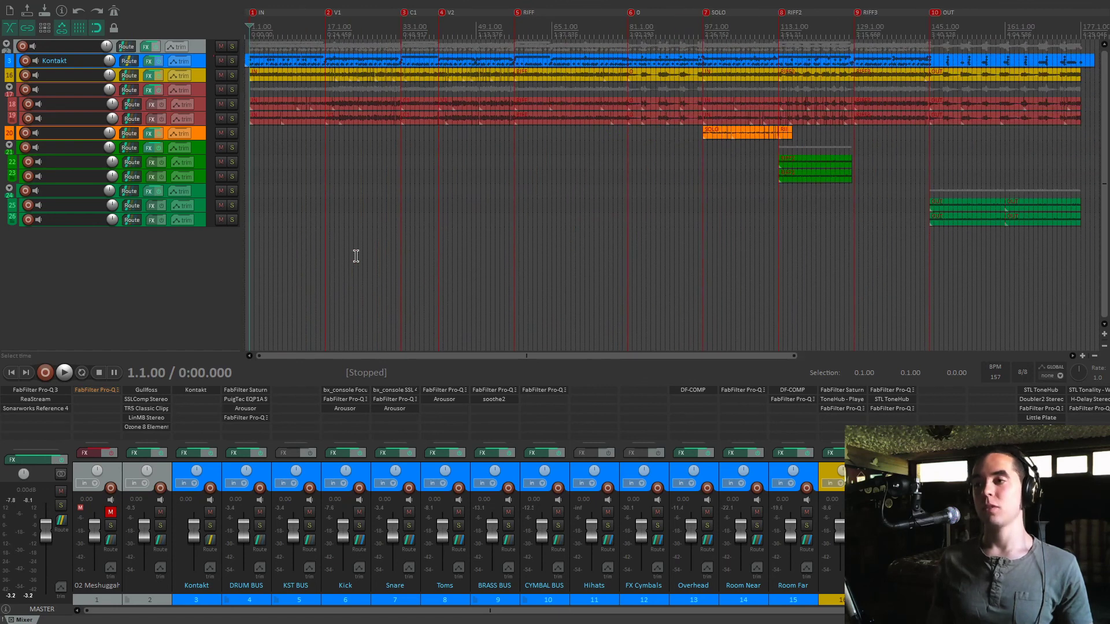